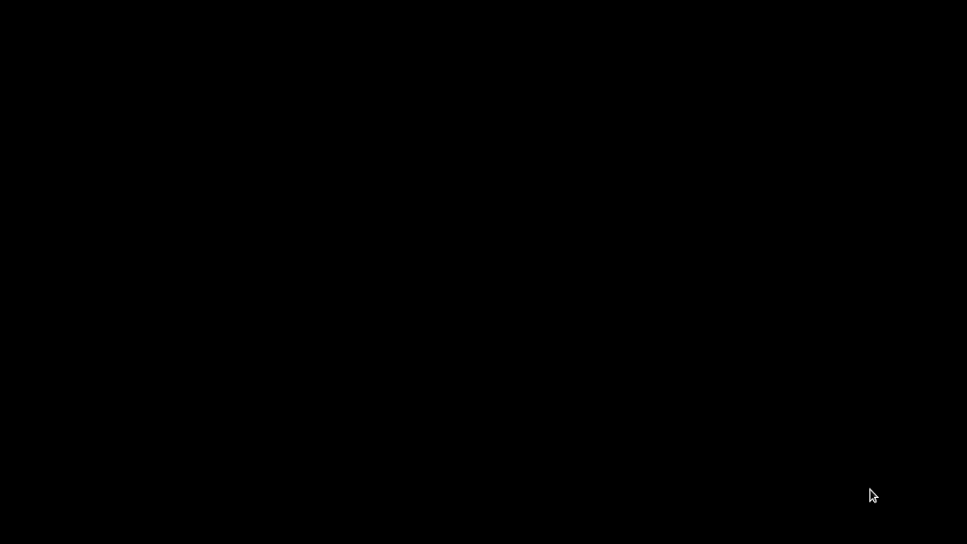
Unlock the encrypted Persistent Storage by entering its passphrase, and start Tails.
text(*****)
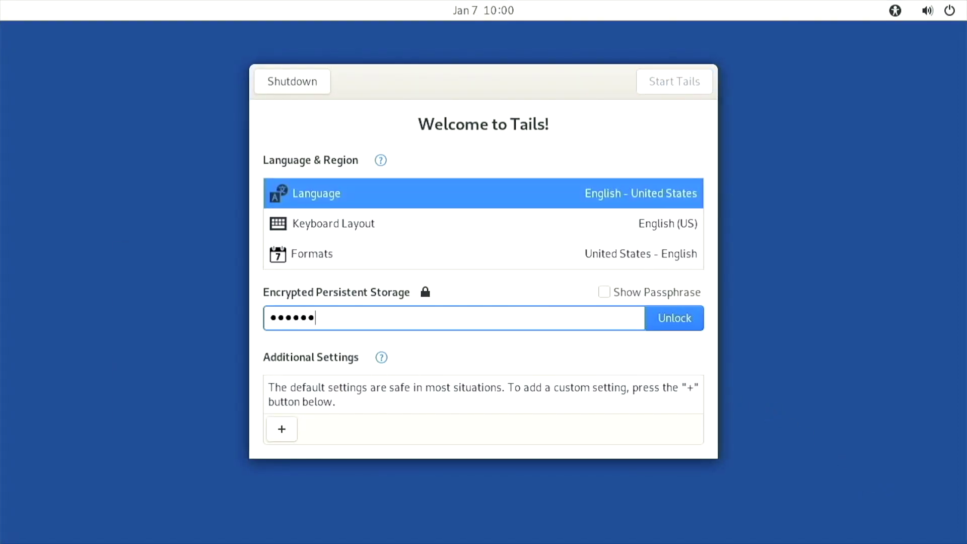
key(Return)
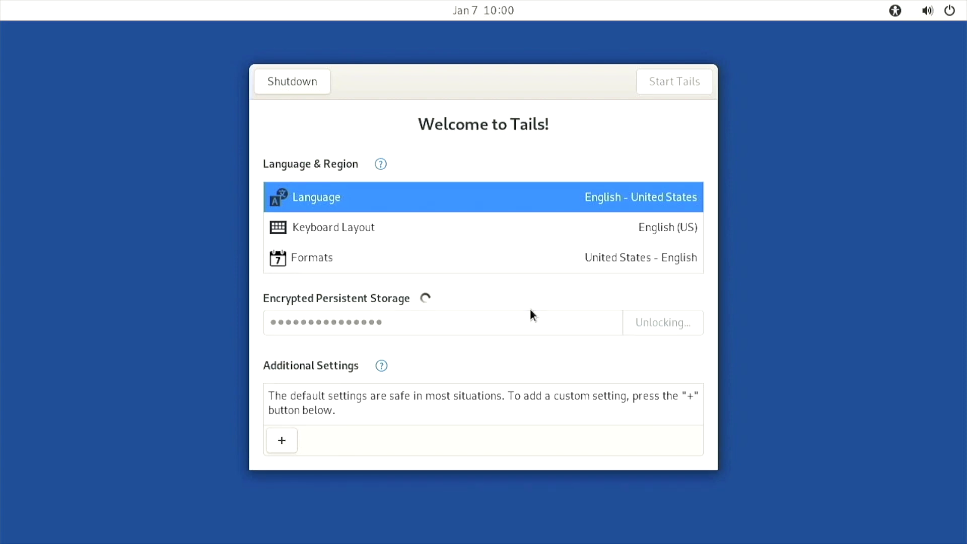
click(682, 83)
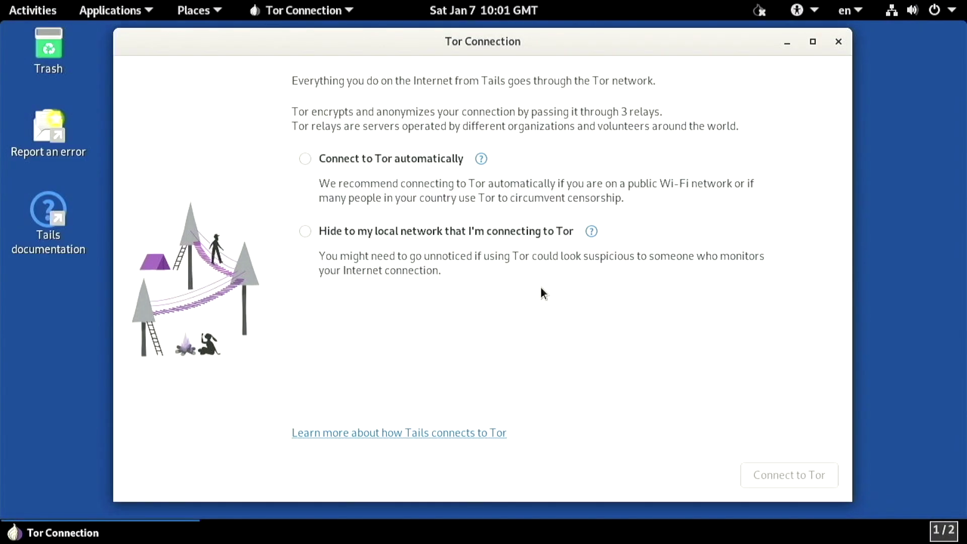
Connect to Tor automatically and launch Tor Browser, dismissing the Tor Connection window.
click(373, 167)
click(785, 474)
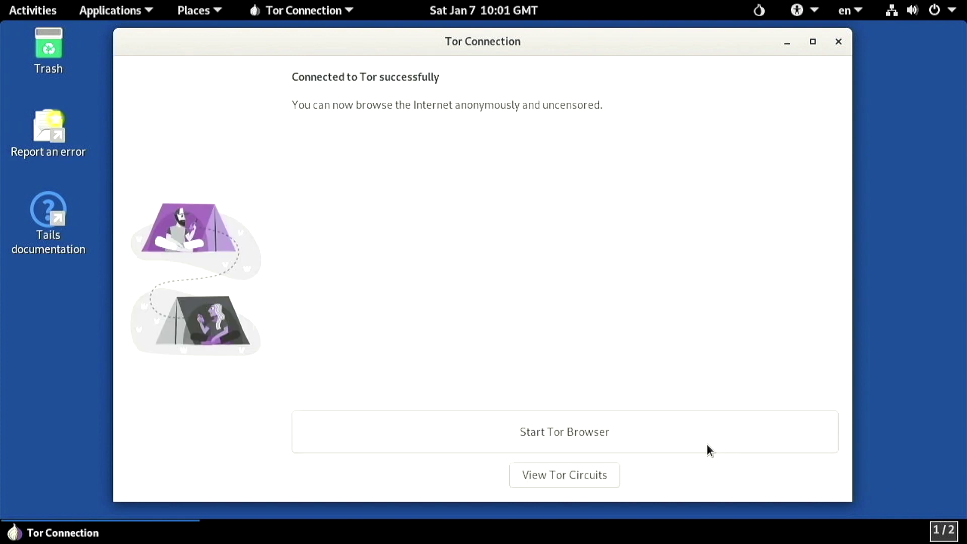
click(838, 41)
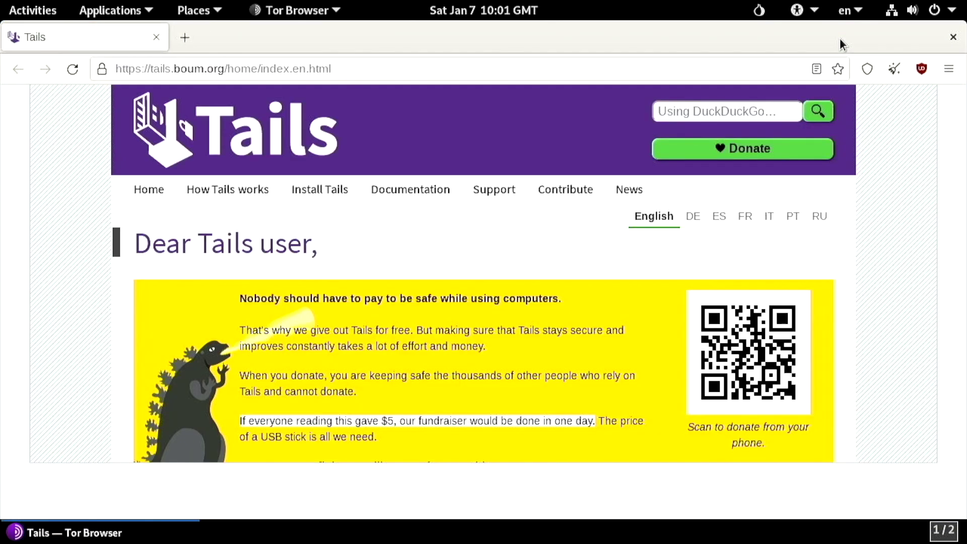
Go to bitcoincore.org/bin and open the bitcoin-core-24.0.1 release directory.
click(773, 75)
text(bitcoincor)
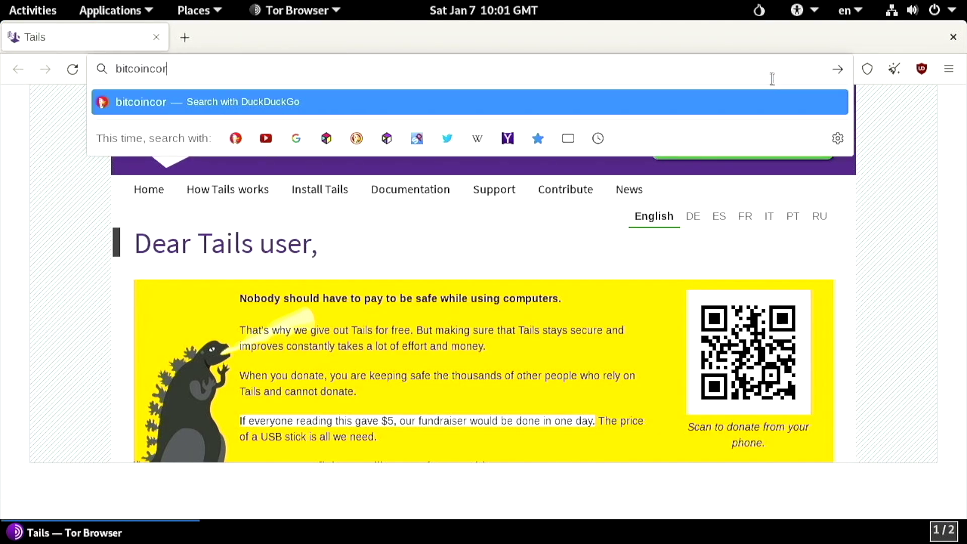
text(e.org/bin)
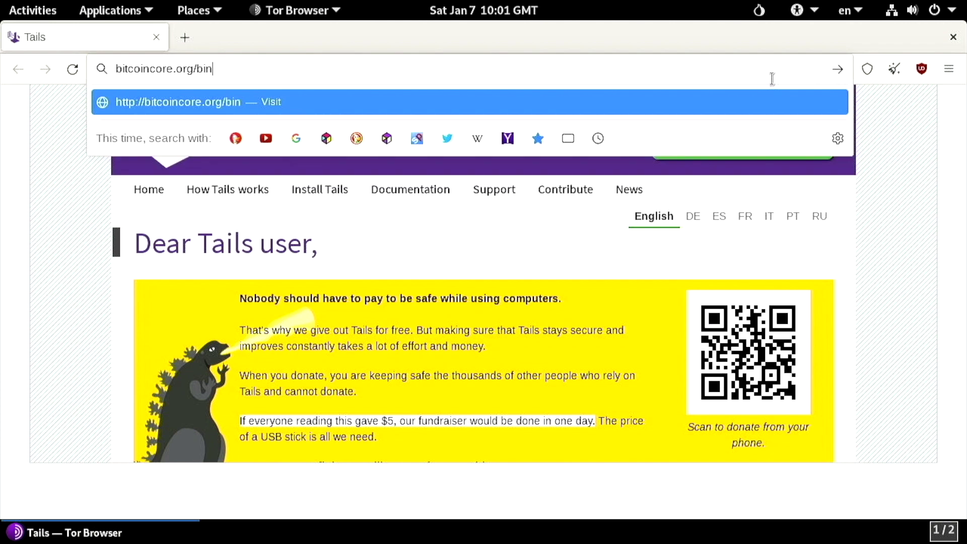
key(Return)
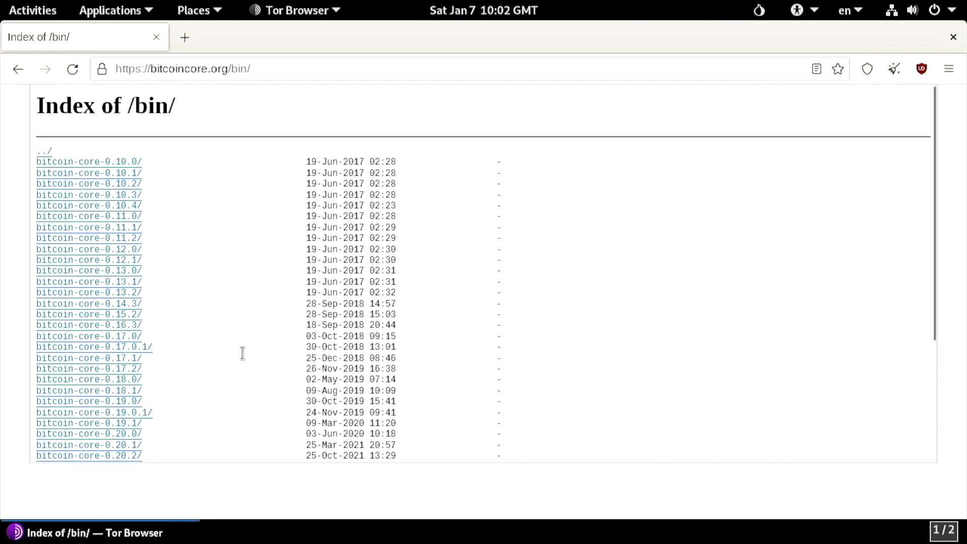
scroll(225, 363, down, 5)
click(133, 406)
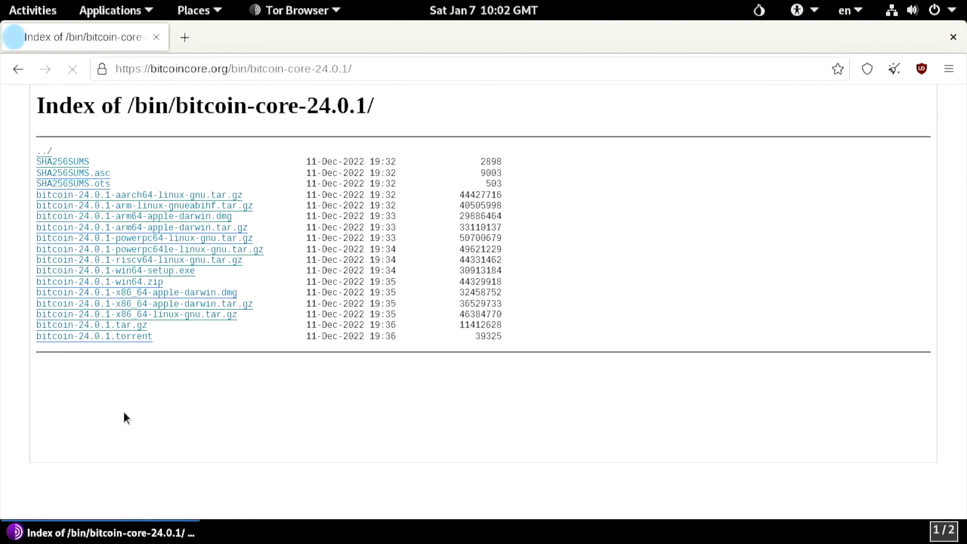
Download bitcoin-24.0.1-x86_64-linux-gnu.tar.gz, SHA256SUMS and SHA256SUMS.asc into the Tor Browser folder, and check the download progress.
click(124, 315)
click(920, 34)
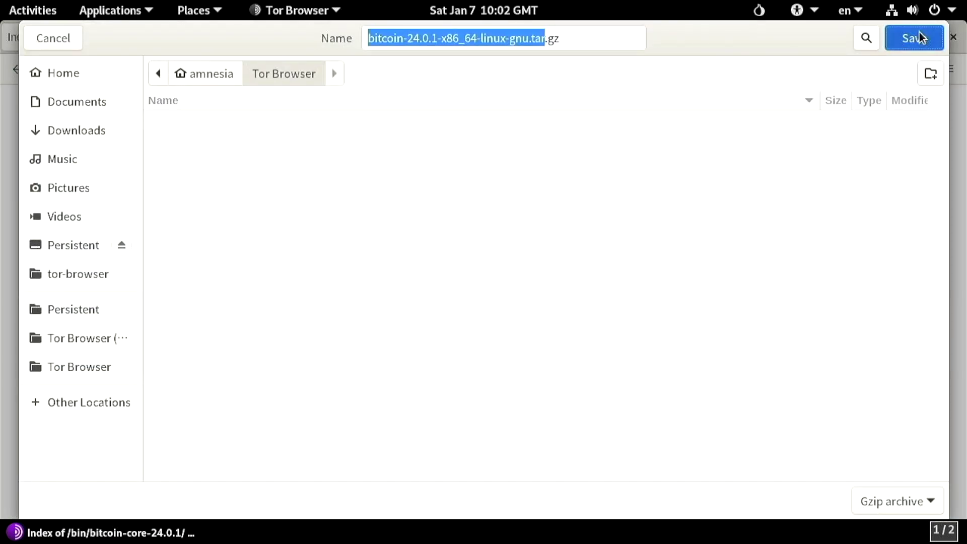
click(69, 161)
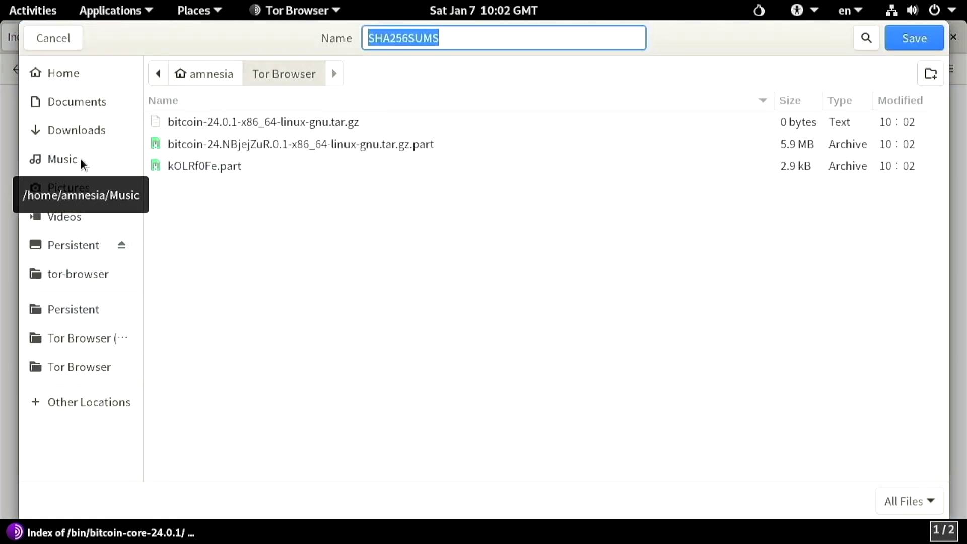
click(905, 40)
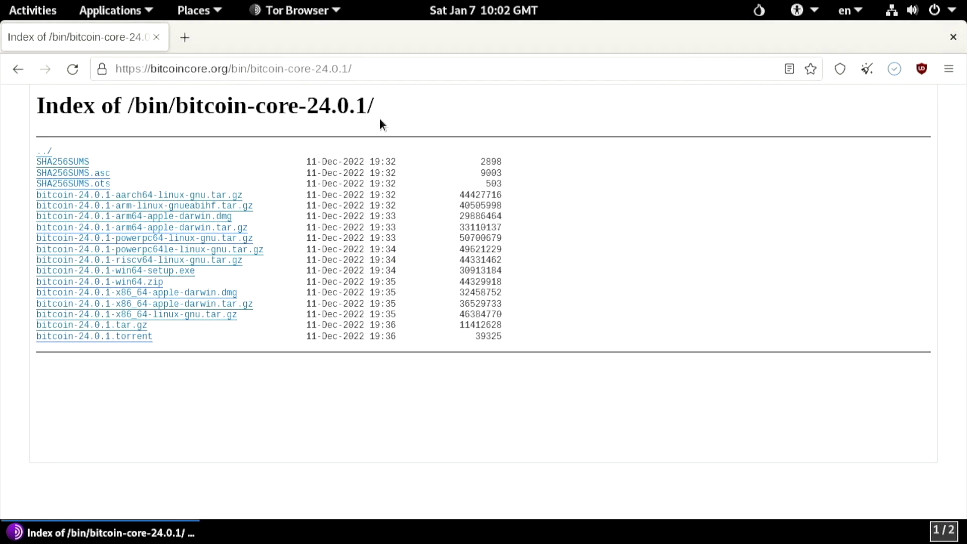
click(102, 174)
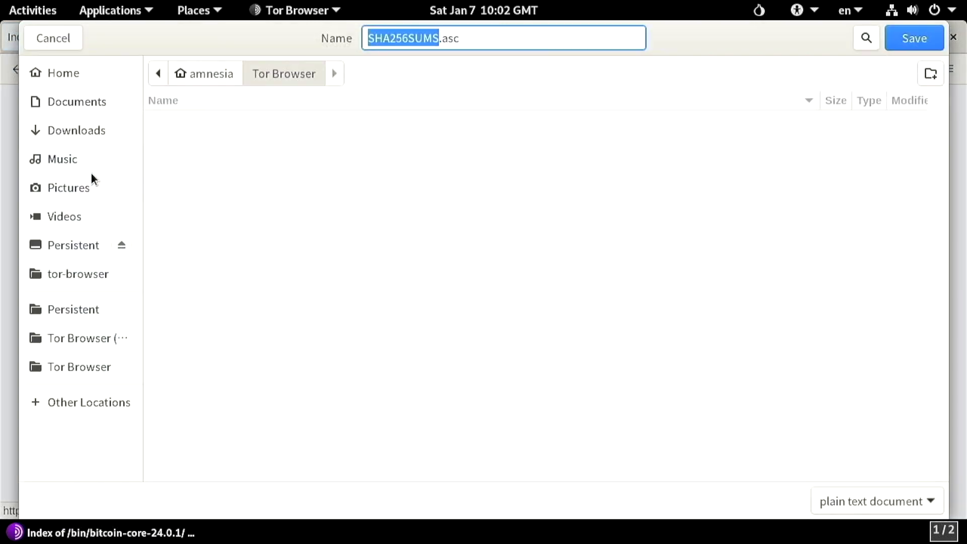
click(915, 38)
click(890, 76)
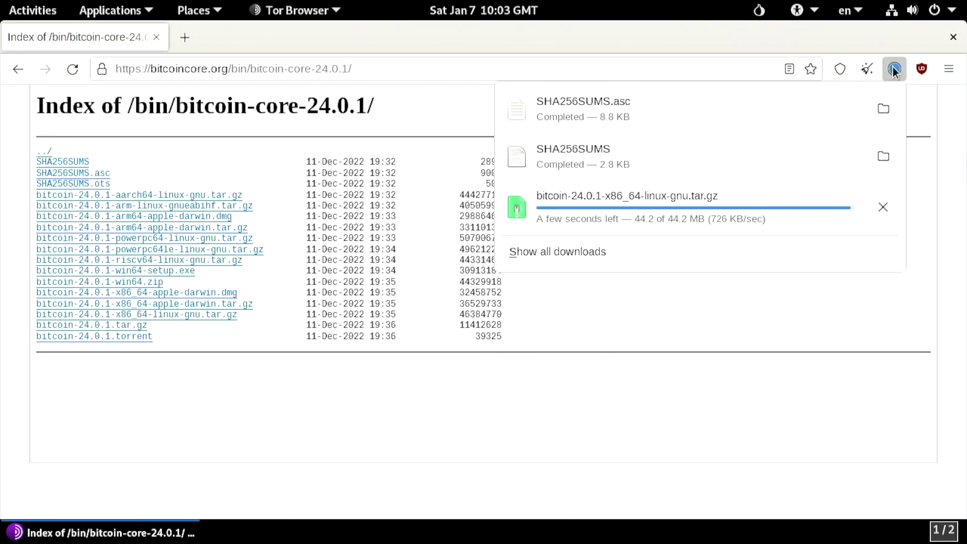
Go to the Bitcoin Core source repository at github.com/bitcoin/bitcoin.
click(771, 71)
click(771, 71)
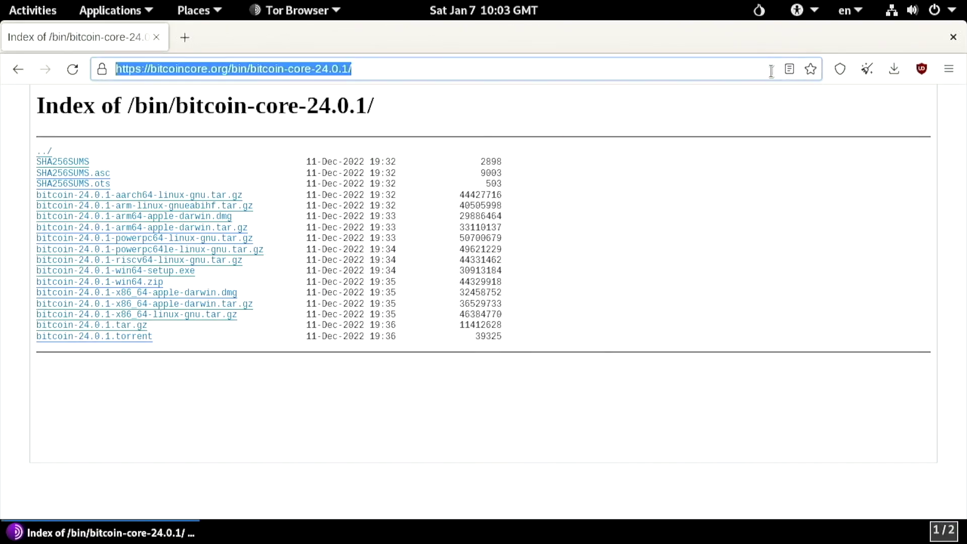
text(github.com/bitc)
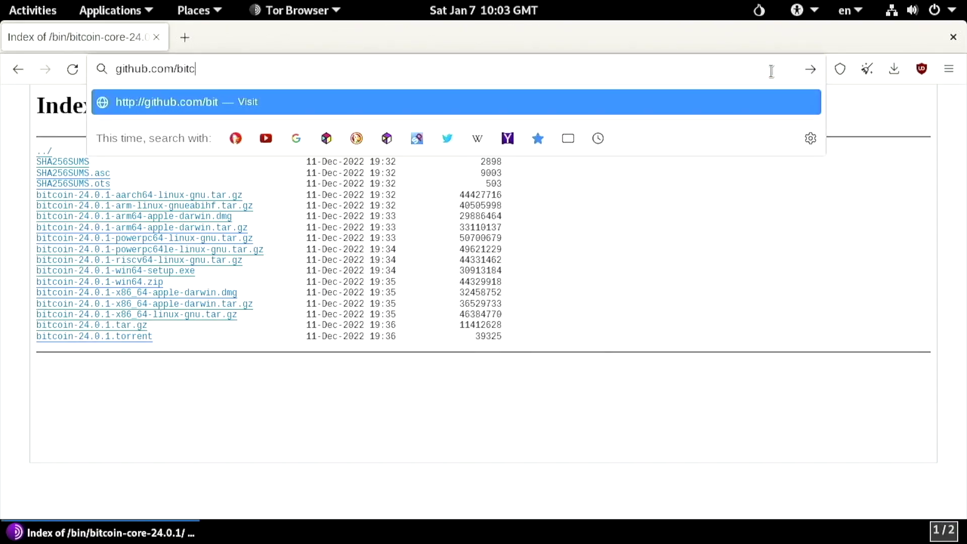
text(oin/bitcoin)
key(Return)
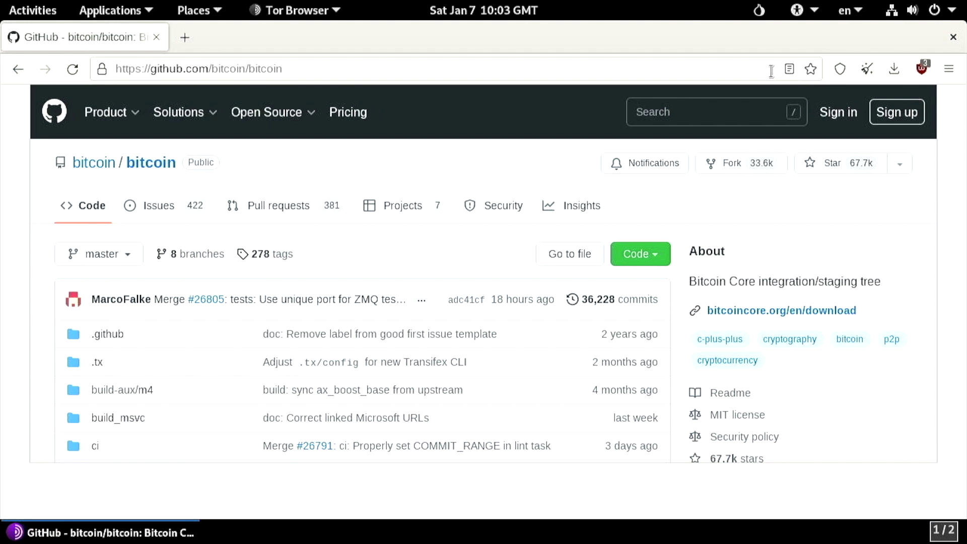
Switch the repository view from the master branch to the v24.0 tag.
click(130, 255)
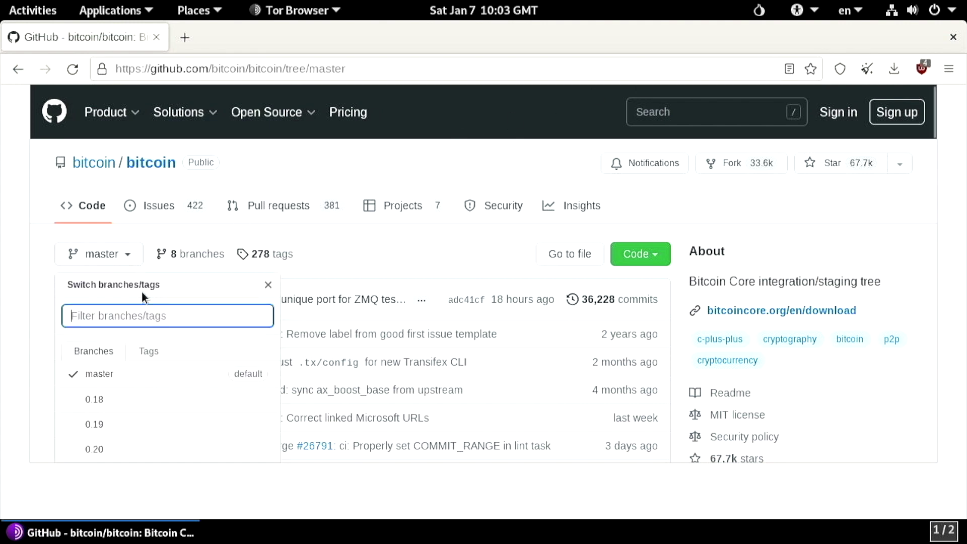
click(149, 352)
click(96, 399)
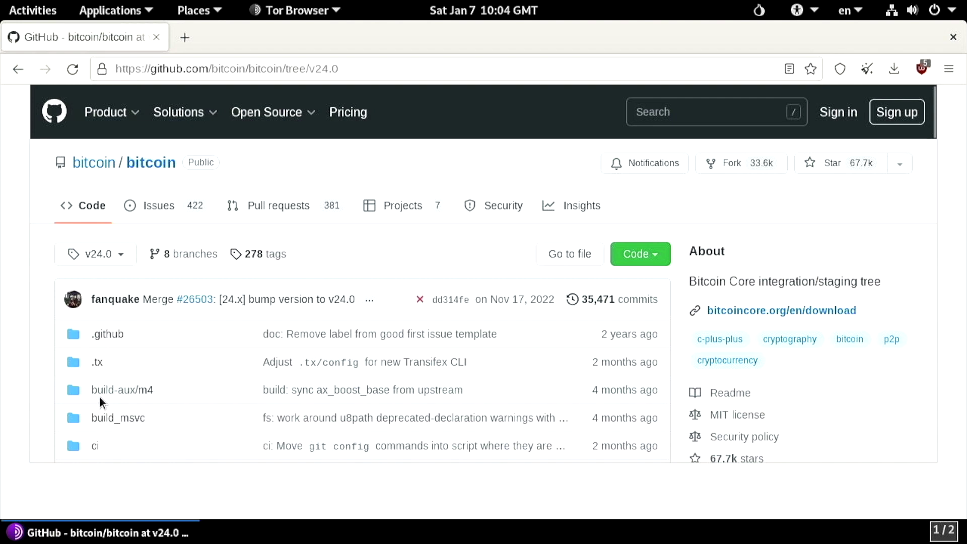
Open keys.txt in the contrib/builder-keys folder and copy the link to its raw version.
scroll(101, 398, down, 2)
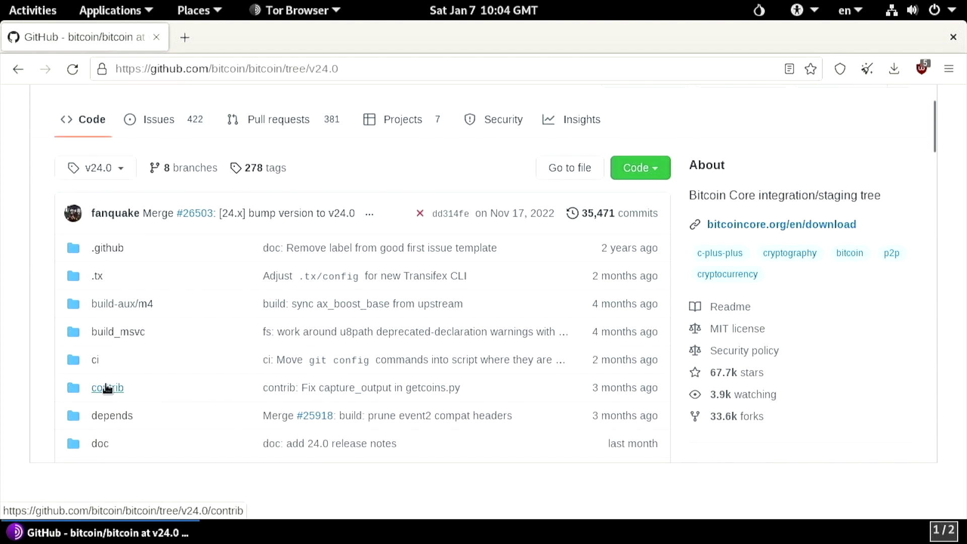
click(108, 388)
click(131, 367)
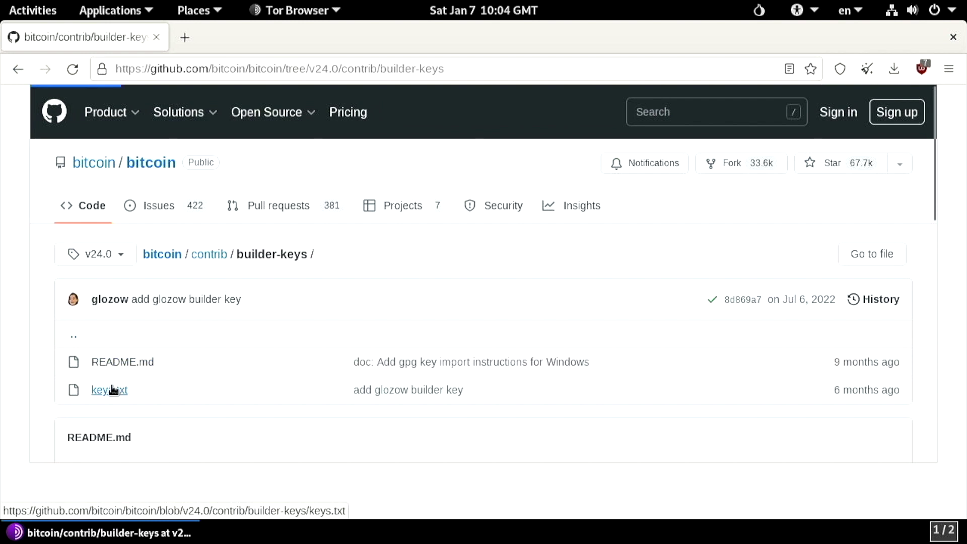
click(112, 390)
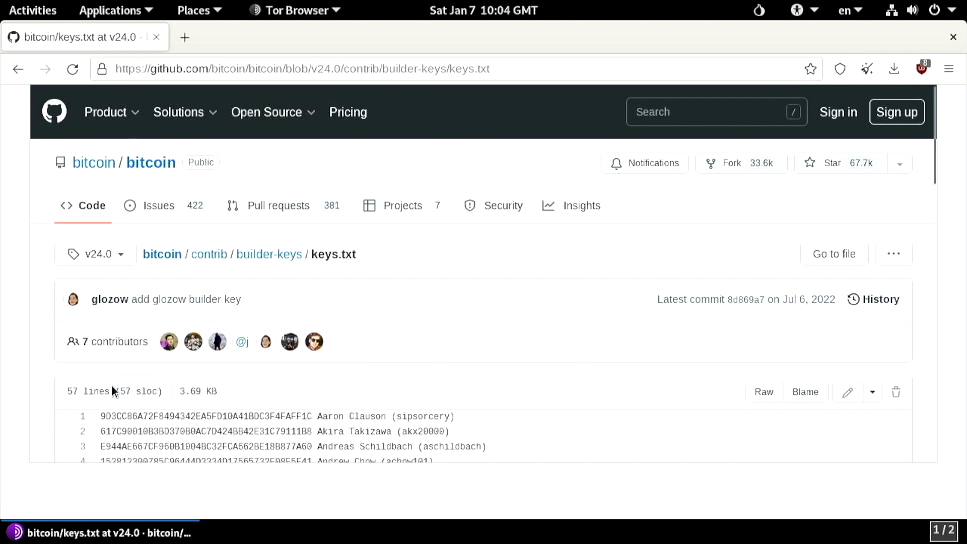
right_click(762, 393)
click(808, 286)
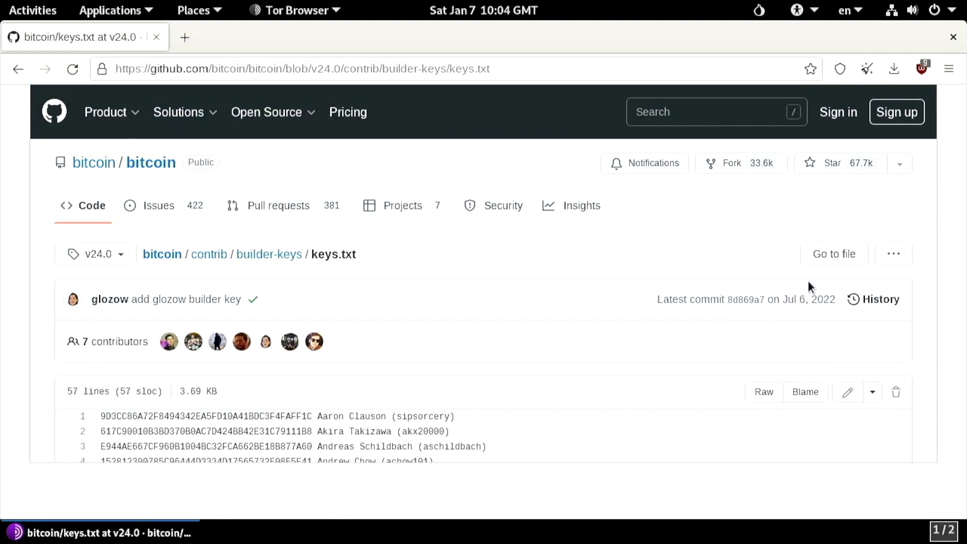
Open a terminal on the empty second workspace and change to the Tor Browser directory in the home folder.
key(ctrl+alt+Down)
right_click(808, 281)
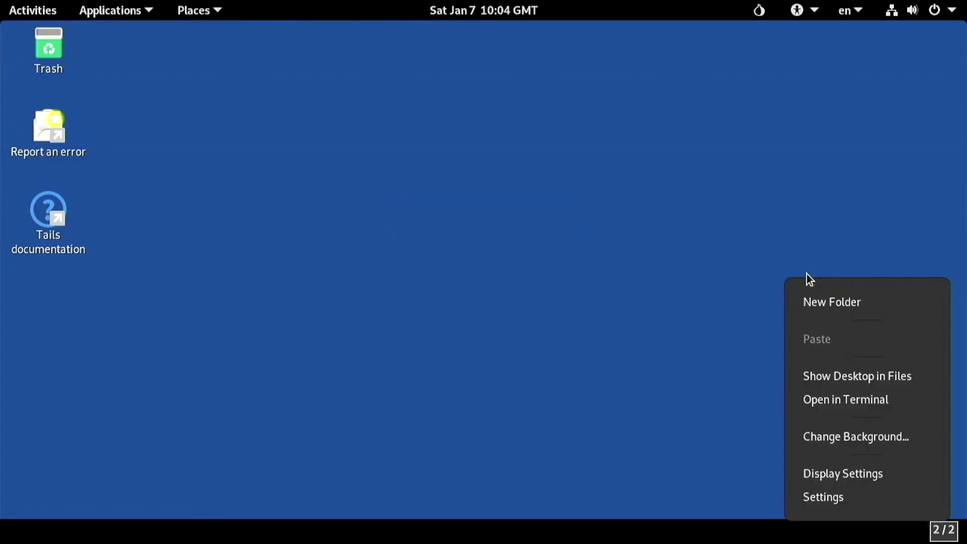
click(832, 397)
text(cd ../)
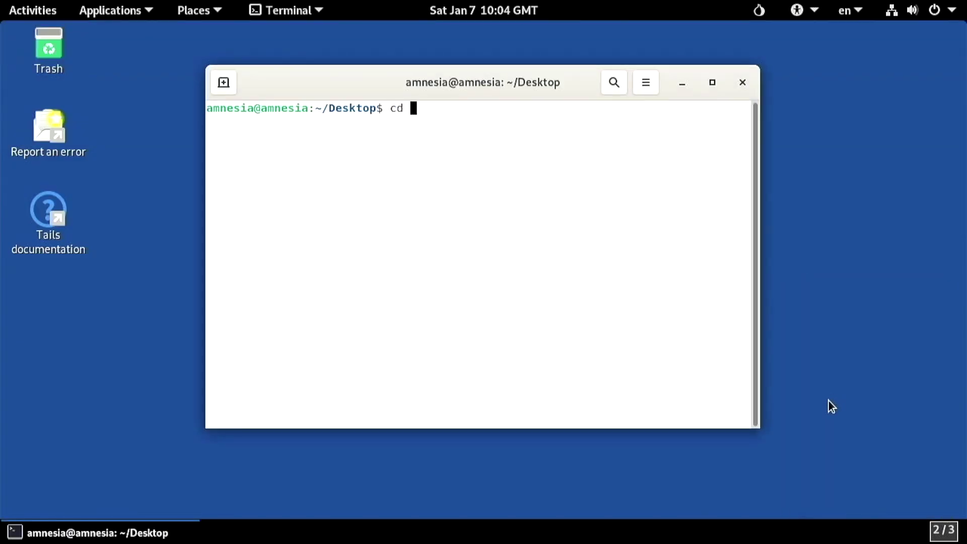
text(T)
key(Tab)
key(Return)
Download keys.txt into the current directory with wget, using the copied raw file link.
text(wget)
key(ctrl+shift+v)
key(Return)
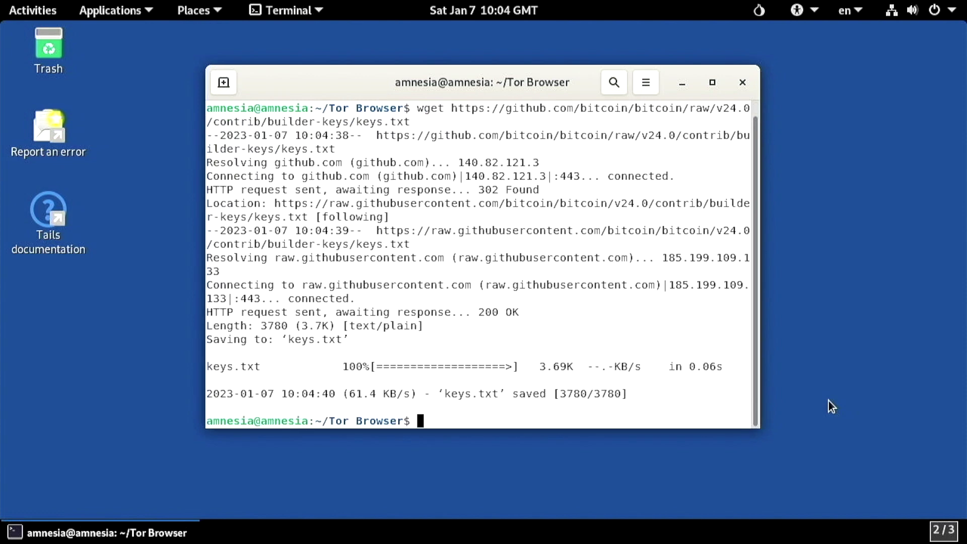
Switch back to Tor Browser, return to the builder-keys folder, and copy the README's *NIX command for fetching the builders' keys.
key(ctrl+alt+Up)
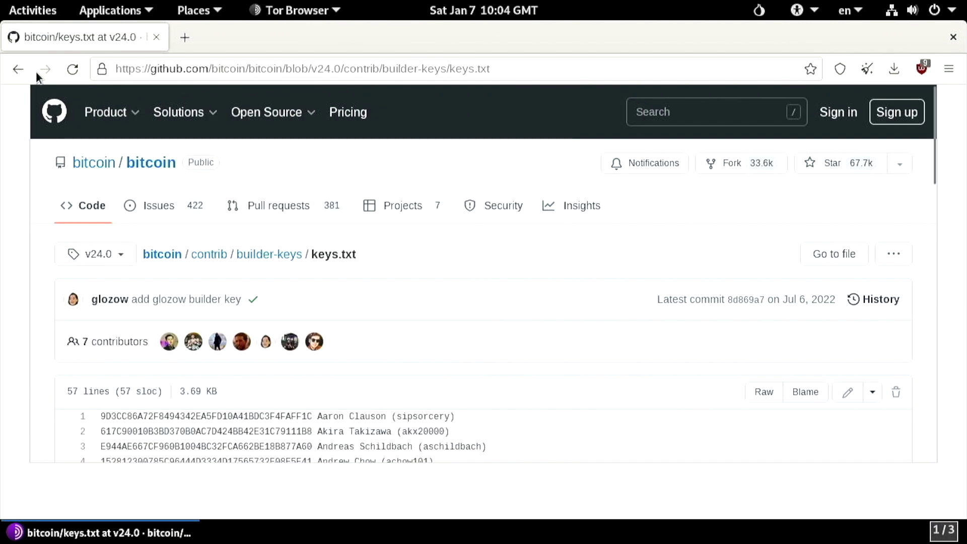
click(18, 68)
scroll(511, 273, down, 10)
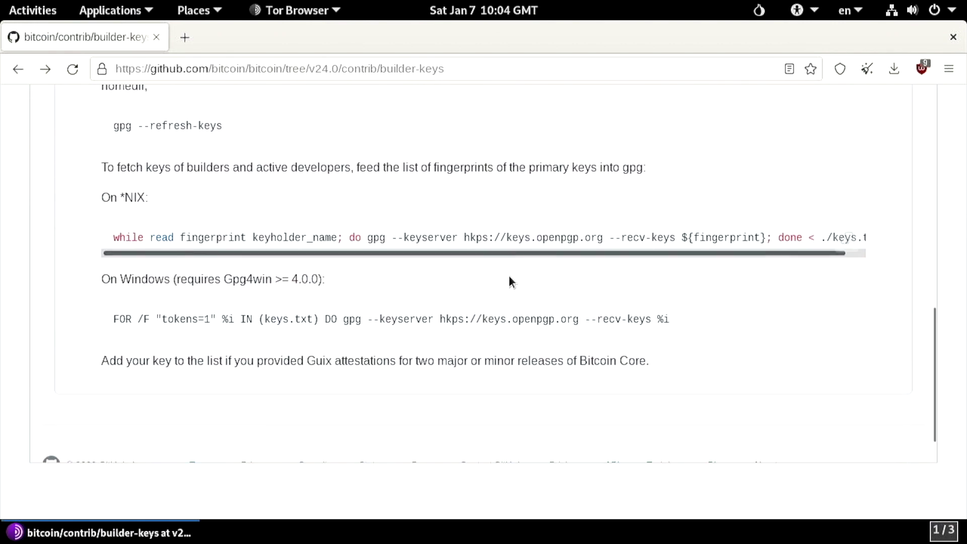
scroll(511, 281, down, 2)
click(848, 188)
Switch to the terminal, make it full screen, and run the copied gpg loop to import the keys listed in keys.txt.
key(ctrl+alt+Down)
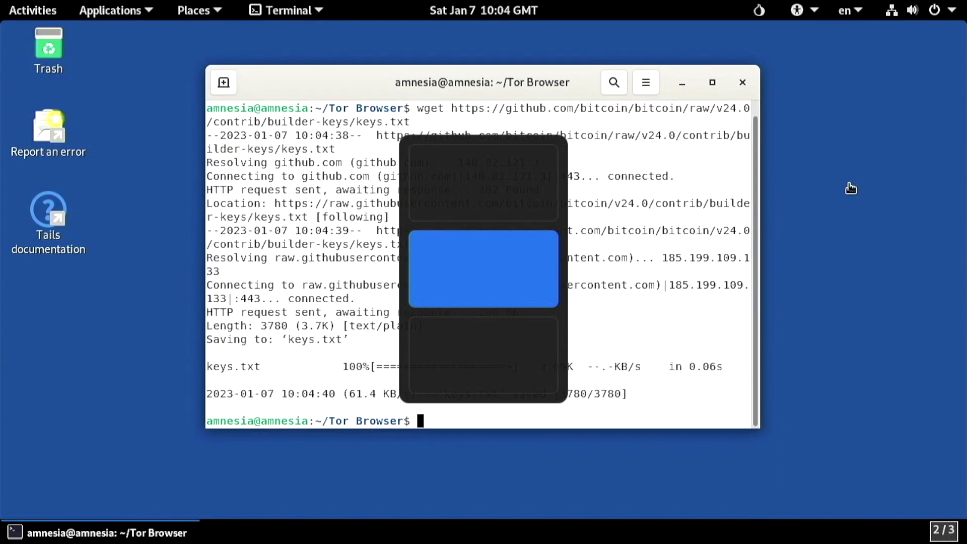
key(F11)
key(ctrl+shift+v)
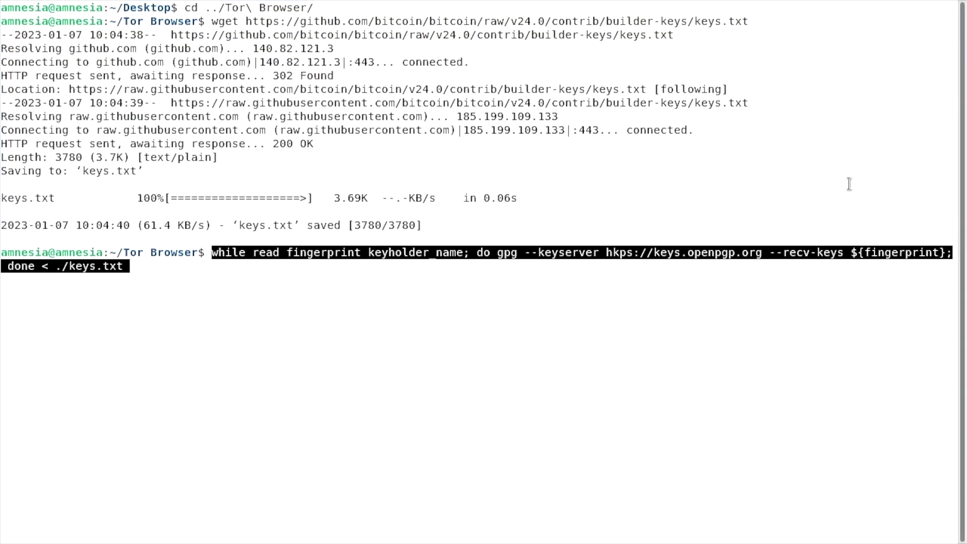
key(Return)
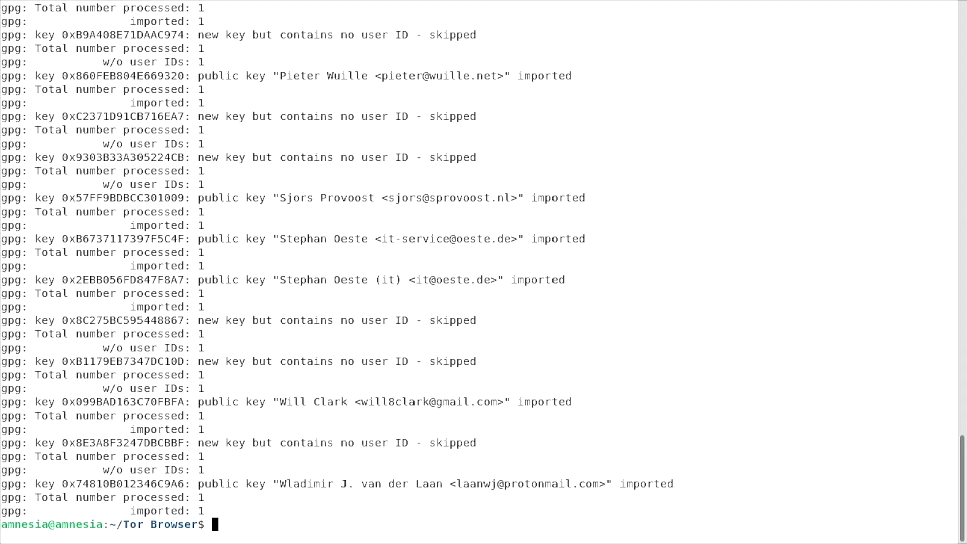
Clear the terminal, list the downloaded files, and verify SHA256SUMS.asc with gpg, reviewing the signatures in the output.
key(ctrl+l)
text(ls)
key(Return)
text(gpg --verify SH)
key(Tab)
text(.asc)
key(Return)
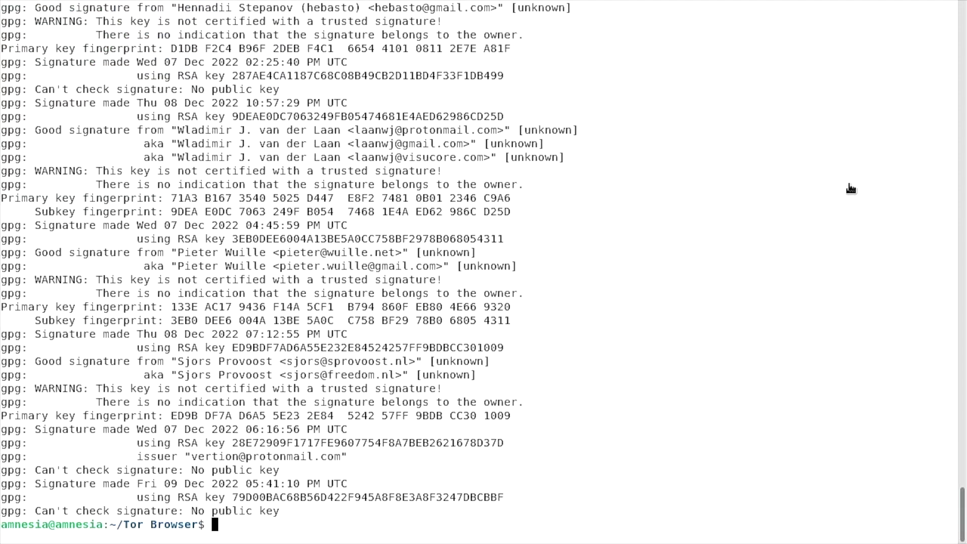
scroll(951, 433, up, 15)
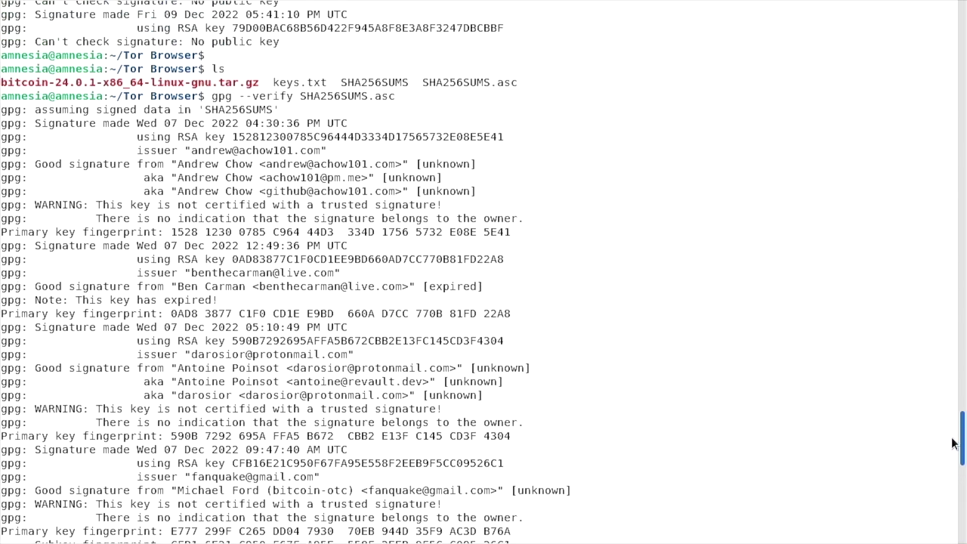
scroll(950, 452, down, 15)
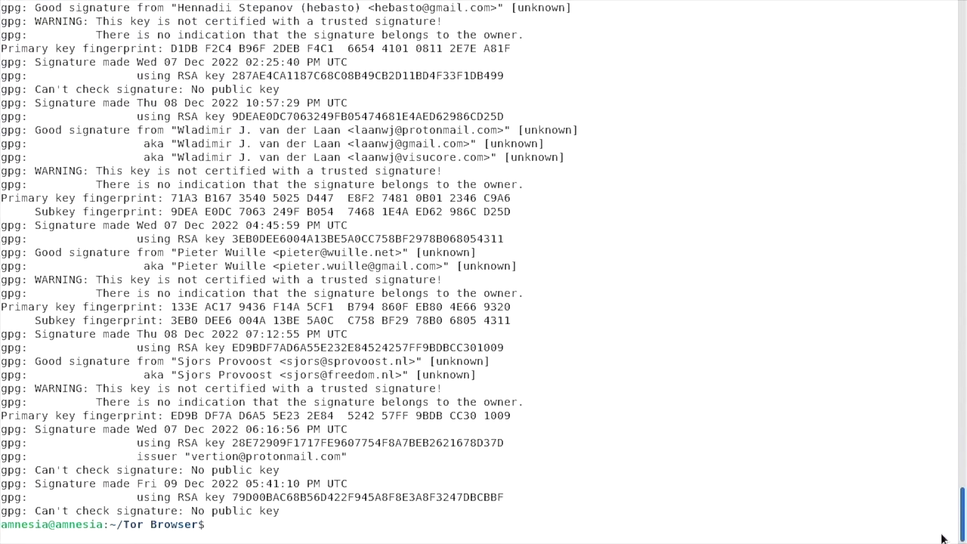
Clear the terminal and compute the SHA-256 checksum of bitcoin-24.0.1-x86_64-linux-gnu.tar.gz with sha256sum.
key(ctrl+l)
text(sha256sum bi)
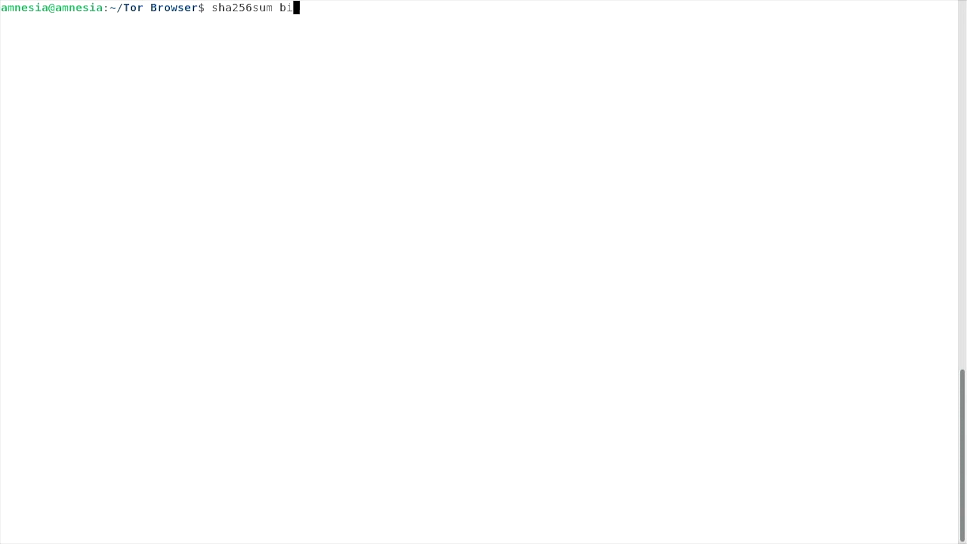
key(Tab)
key(Return)
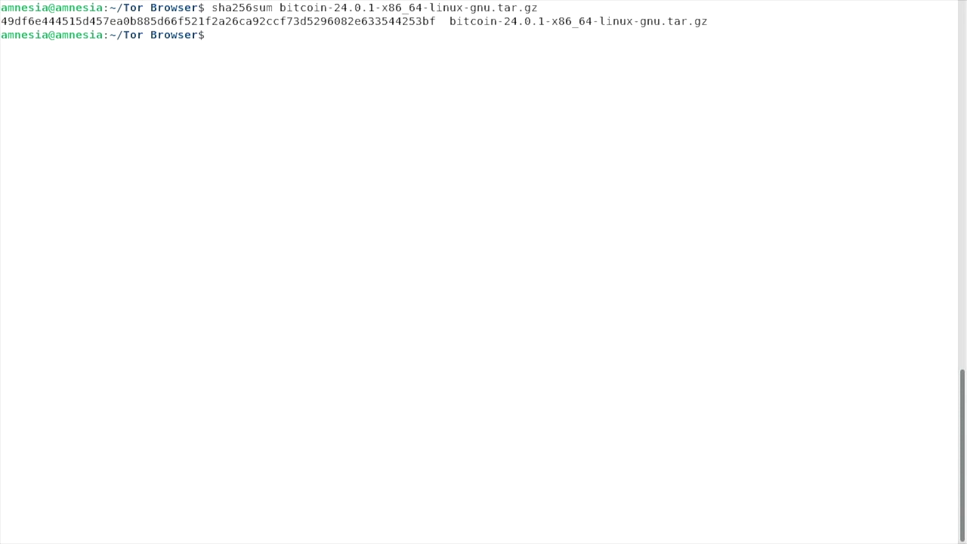
Copy the computed hash and search for it in the SHA256SUMS file with grep.
double_click(328, 21)
right_click(328, 21)
click(357, 54)
text(grep)
key(ctrl+shift+v)
text(SH)
key(Tab)
key(Return)
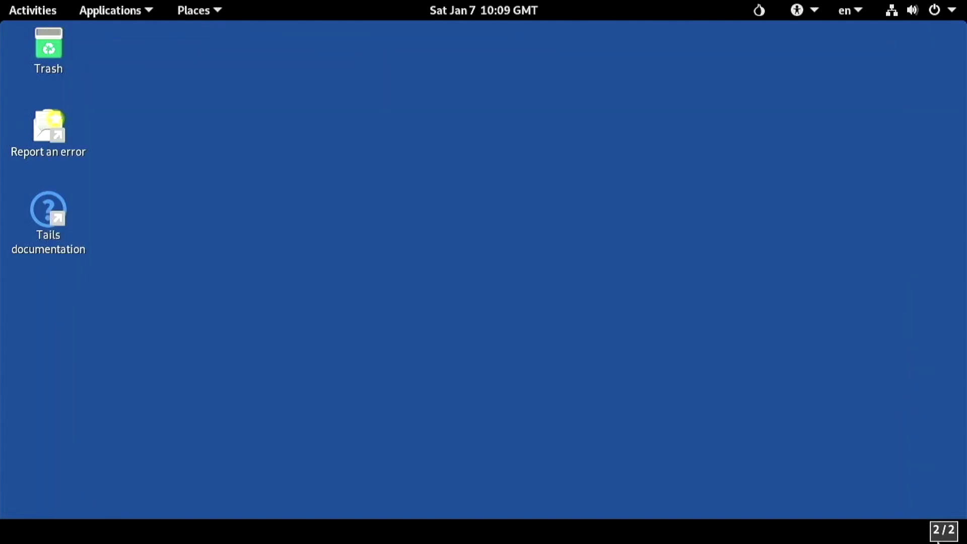
Open Files and copy bitcoin-24.0.1-x86_64-linux-gnu.tar.gz from the Tor Browser folder into the Persistent folder.
key(super)
text(files)
key(Return)
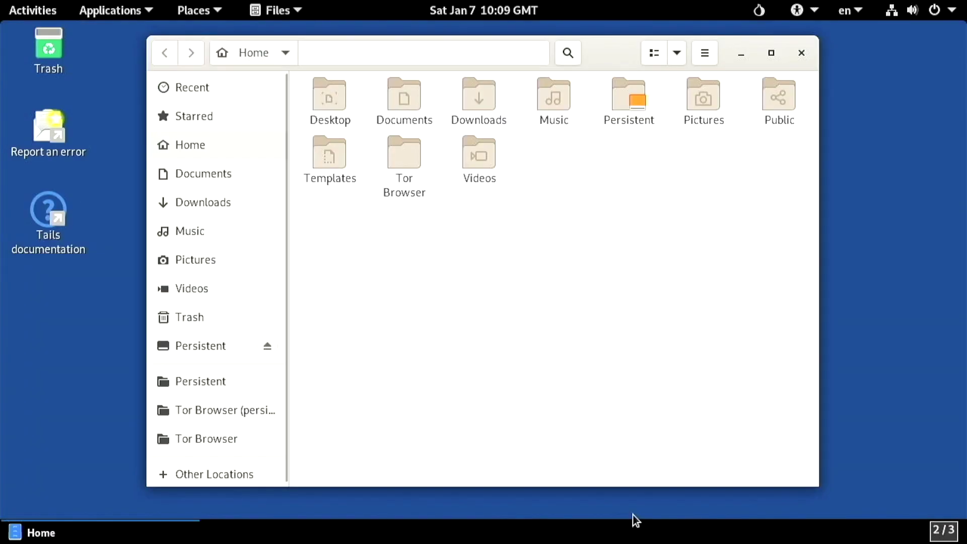
click(243, 438)
click(332, 140)
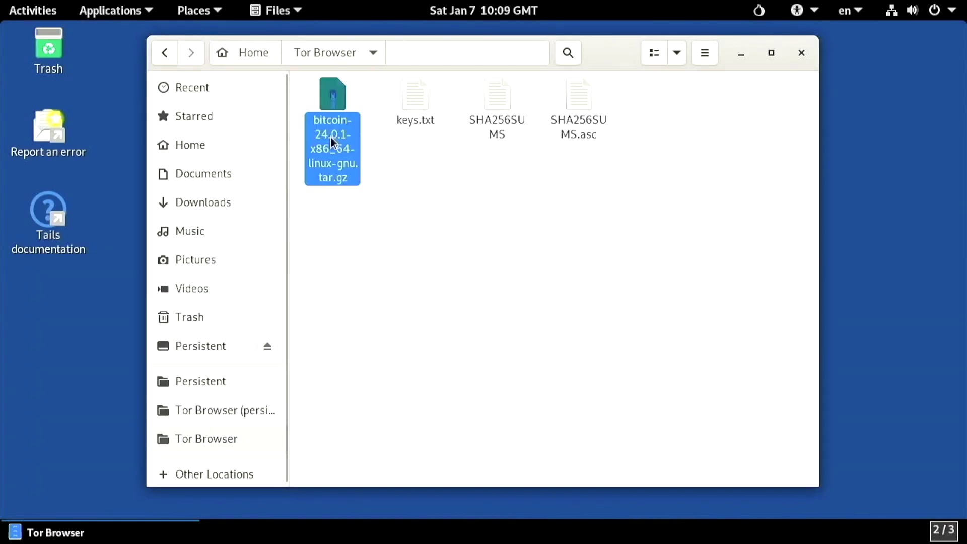
right_click(330, 136)
click(379, 199)
click(191, 342)
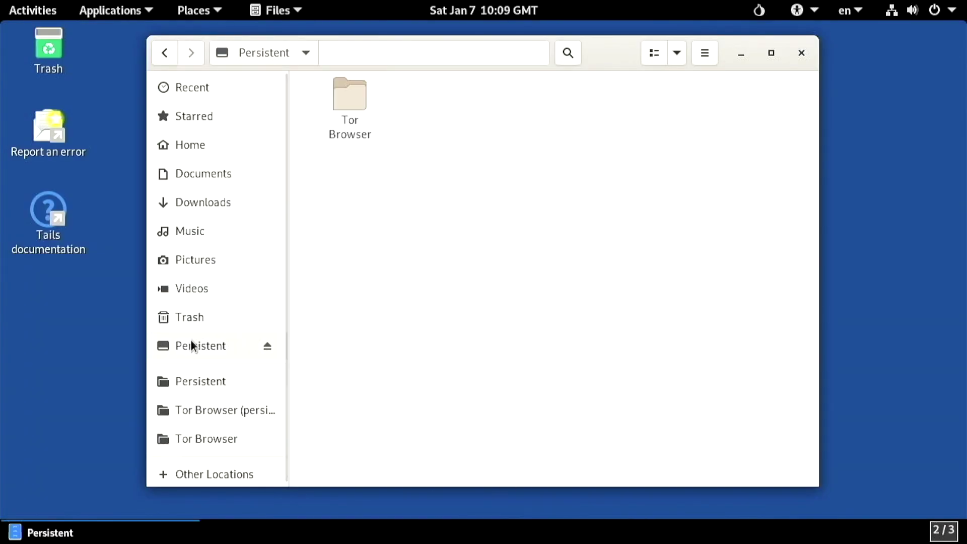
right_click(368, 307)
click(398, 360)
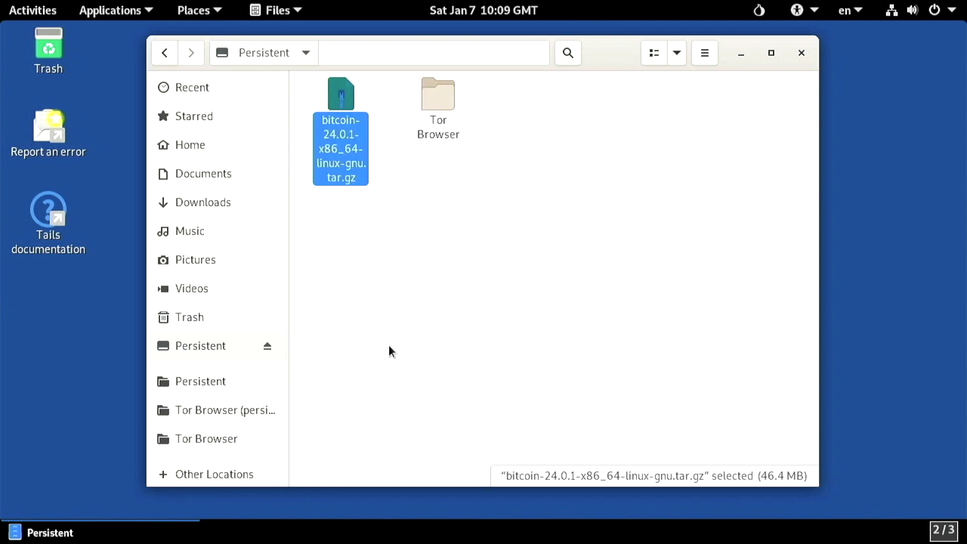
Power off the running Tails session.
click(963, 7)
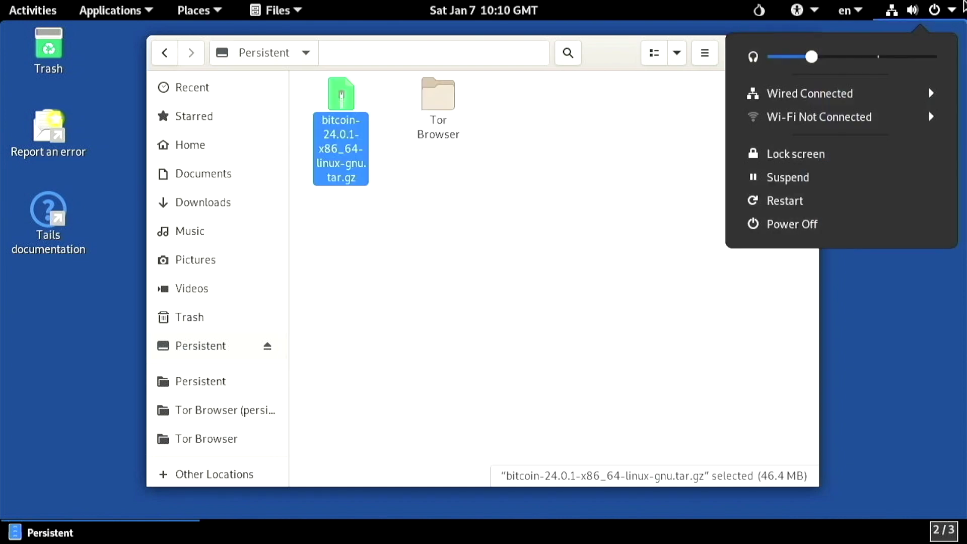
click(850, 222)
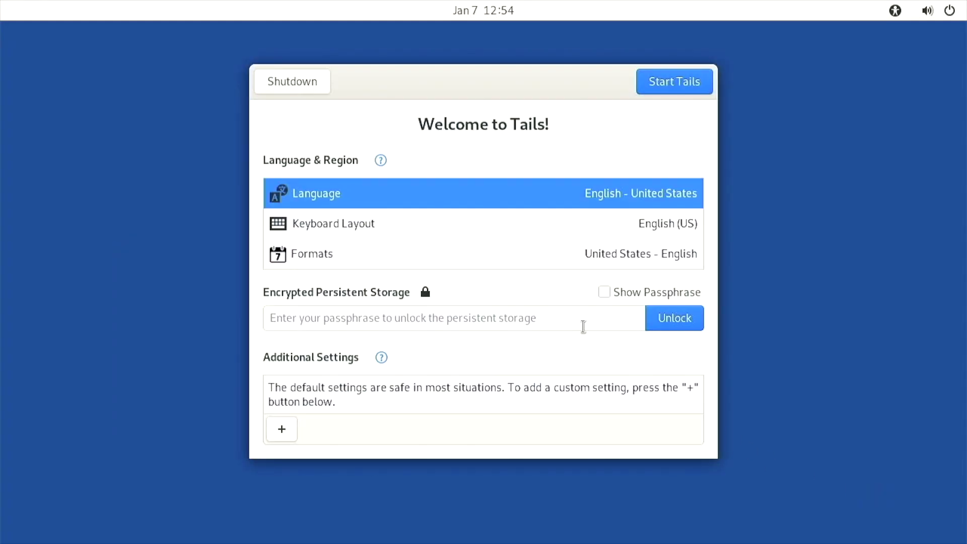
Unlock the encrypted Persistent Storage by entering its passphrase on the welcome screen, and start Tails.
click(583, 326)
text(•••)
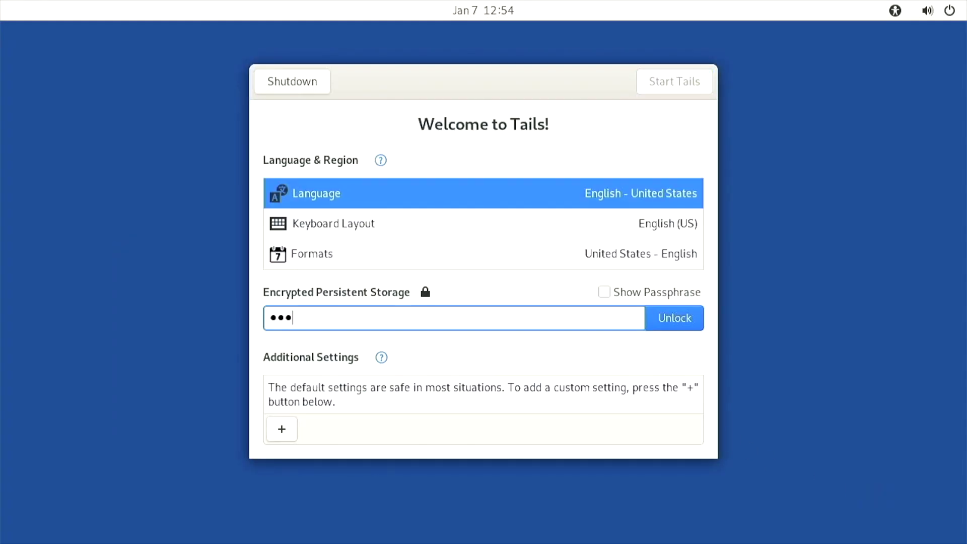
text(••••••••••••)
key(Return)
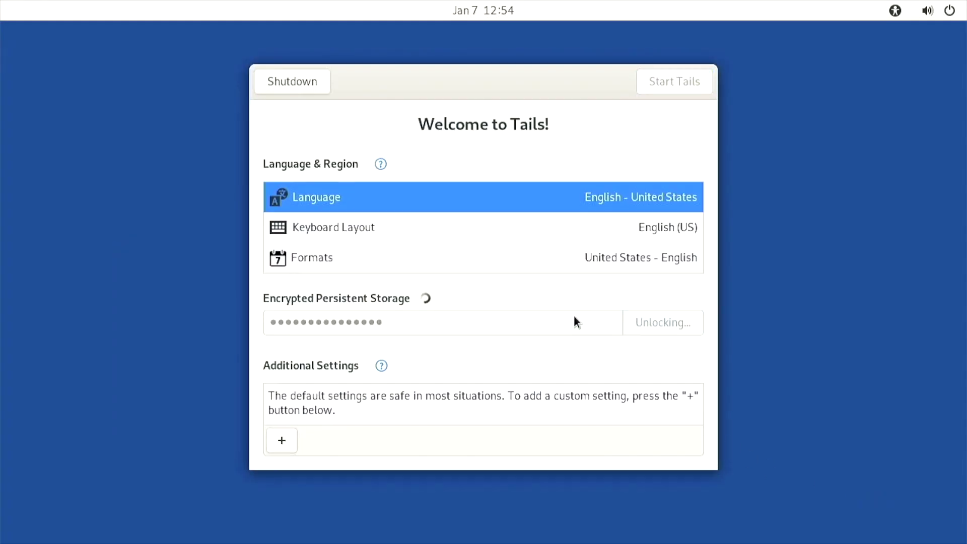
click(677, 85)
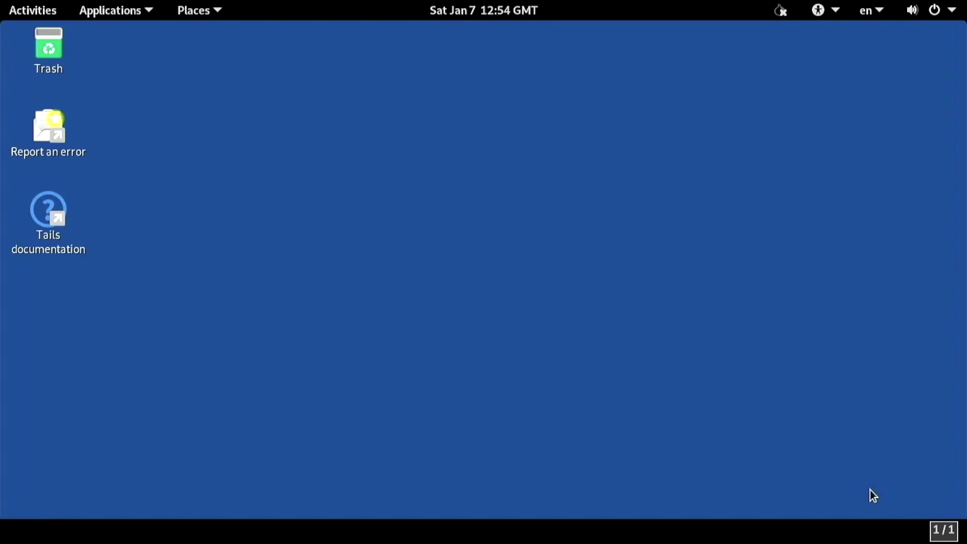
Open Persistent Storage, change its passphrase by entering the current passphrase and the new one twice, and close the window.
key(super)
text(pers)
key(Return)
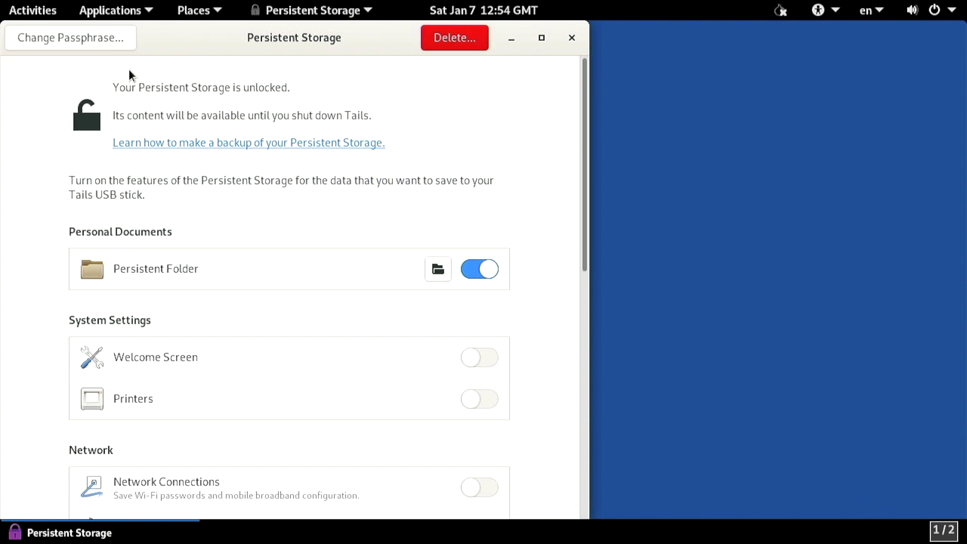
click(88, 46)
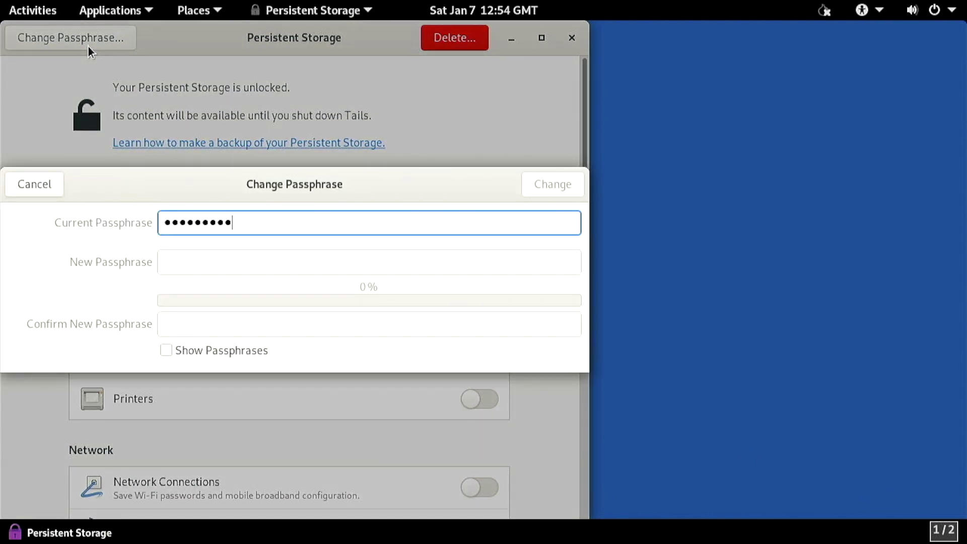
text(•••)
key(Tab)
text(•••••••••••••••)
key(Tab)
text(•••)
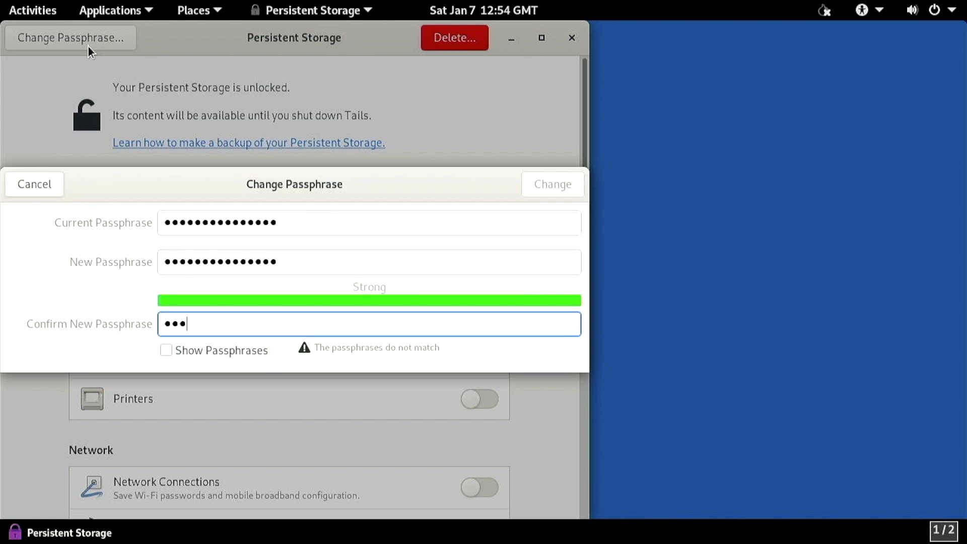
text(••••••••••••)
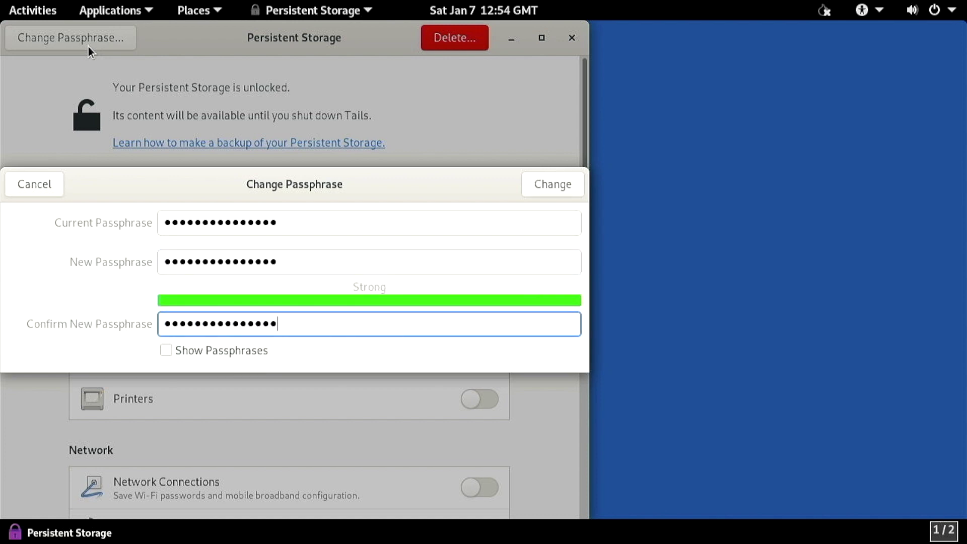
key(Return)
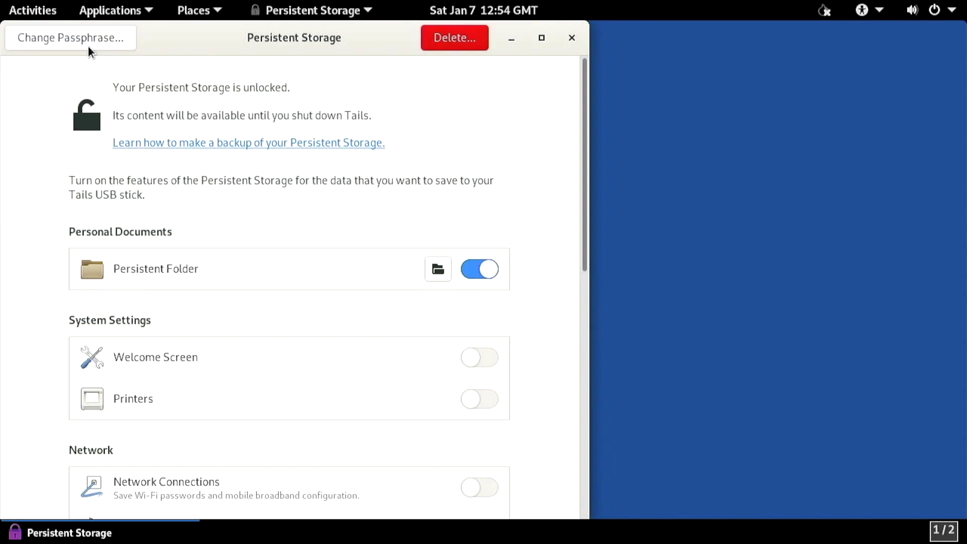
click(578, 36)
Open Files and go to the Persistent folder.
key(super)
text(files)
key(Return)
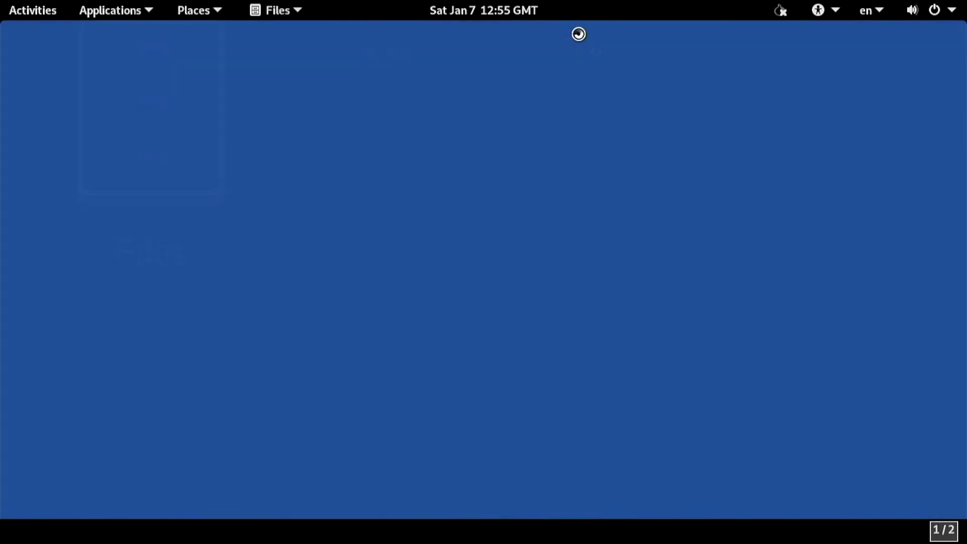
click(198, 347)
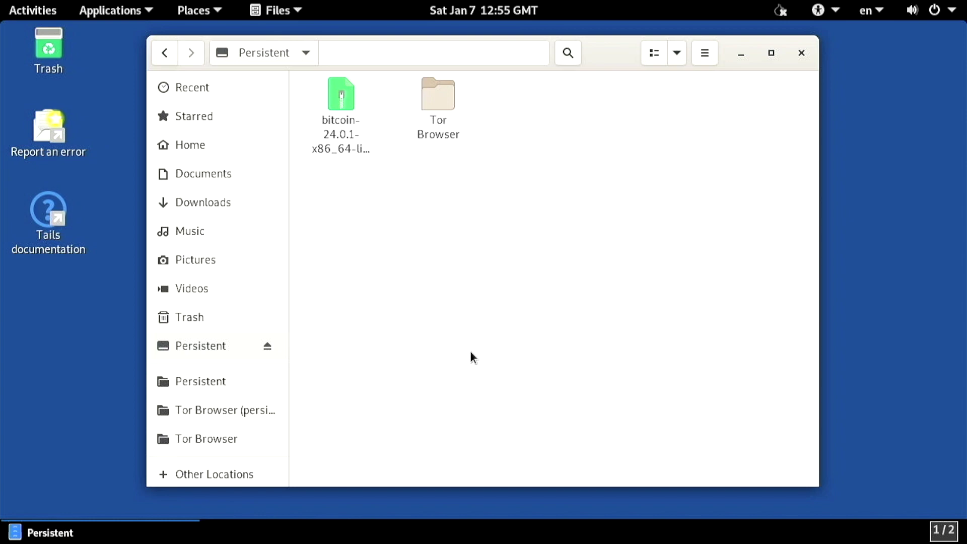
Launch Electrum despite disabled persistence and advance the install wizard with the standard wallet option until it generates a new seed.
key(super)
text(elec)
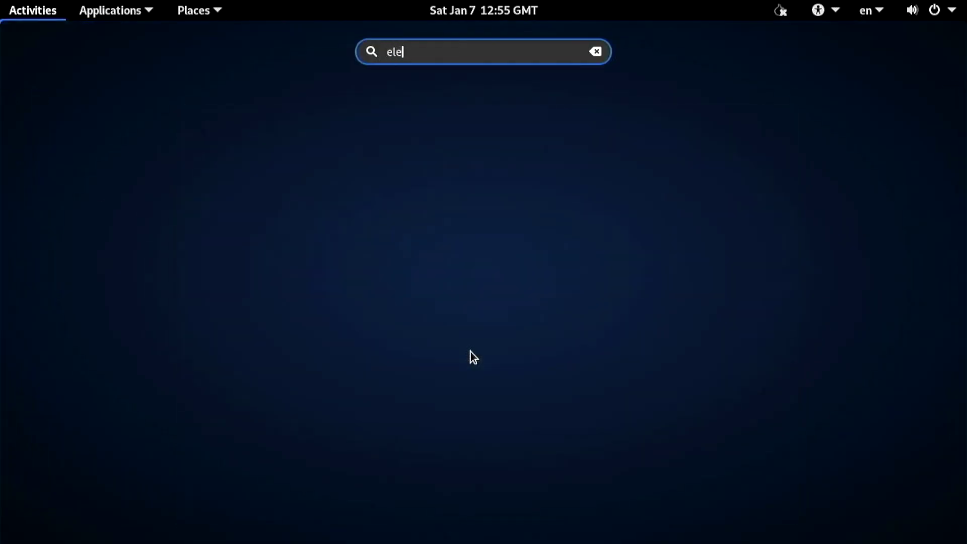
key(Return)
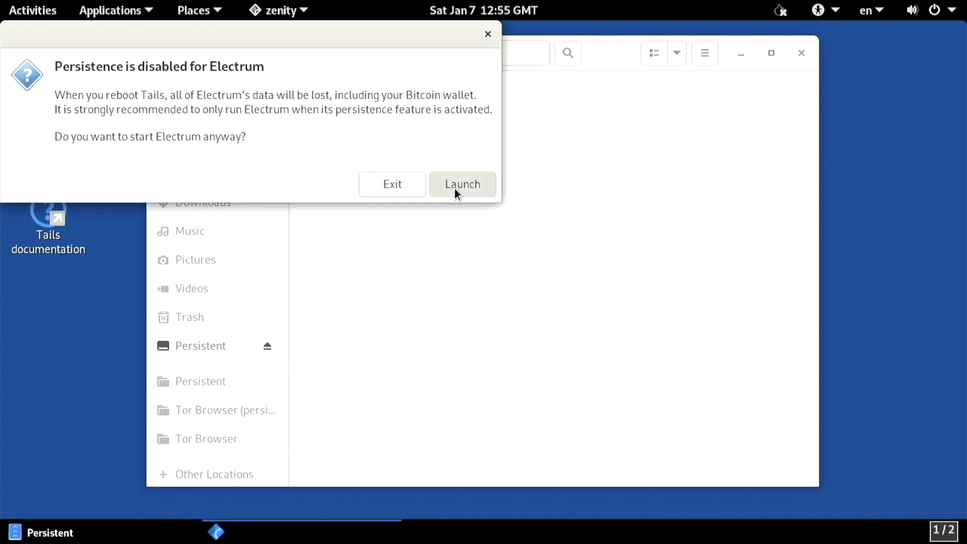
click(456, 186)
click(420, 316)
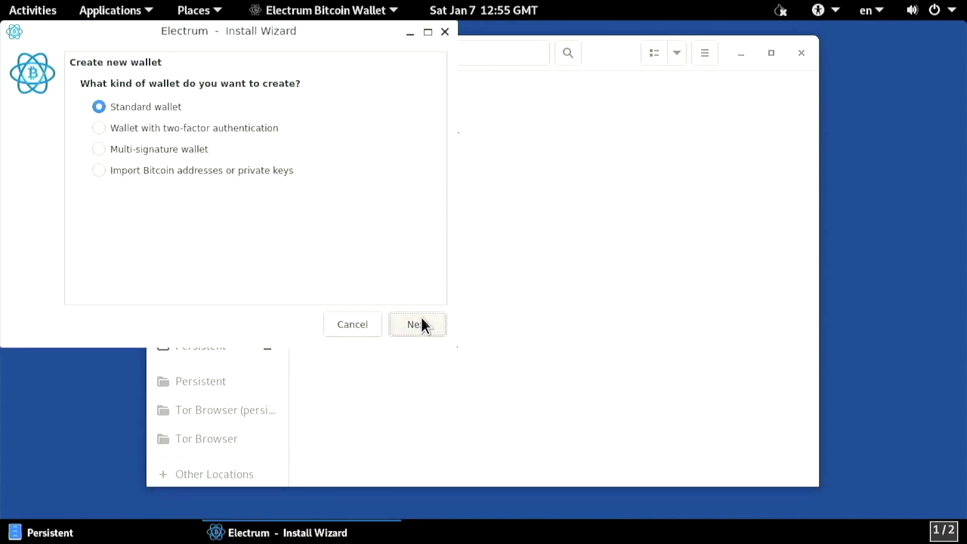
click(421, 316)
click(422, 316)
click(421, 316)
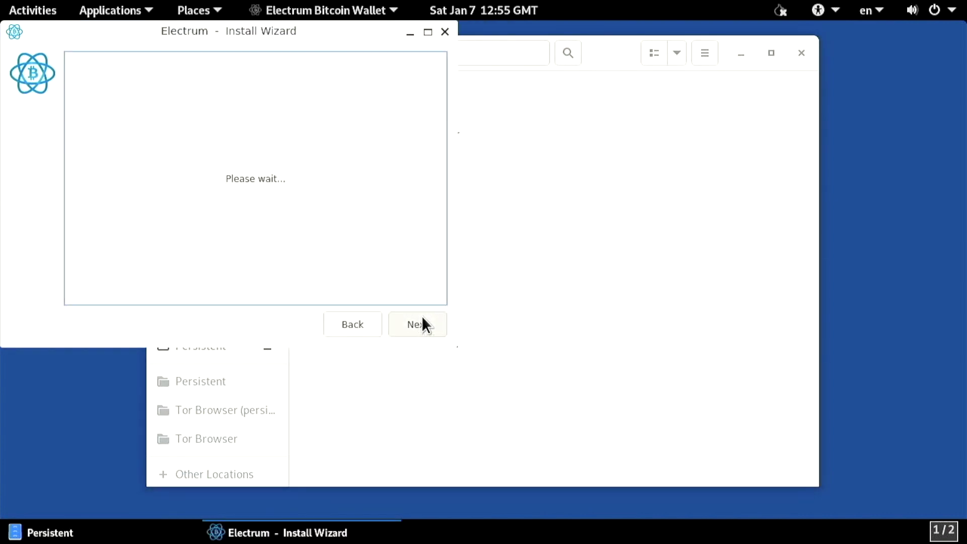
Copy the whole generated wallet seed phrase and close the Electrum install wizard.
triple_click(166, 93)
right_click(166, 93)
click(189, 108)
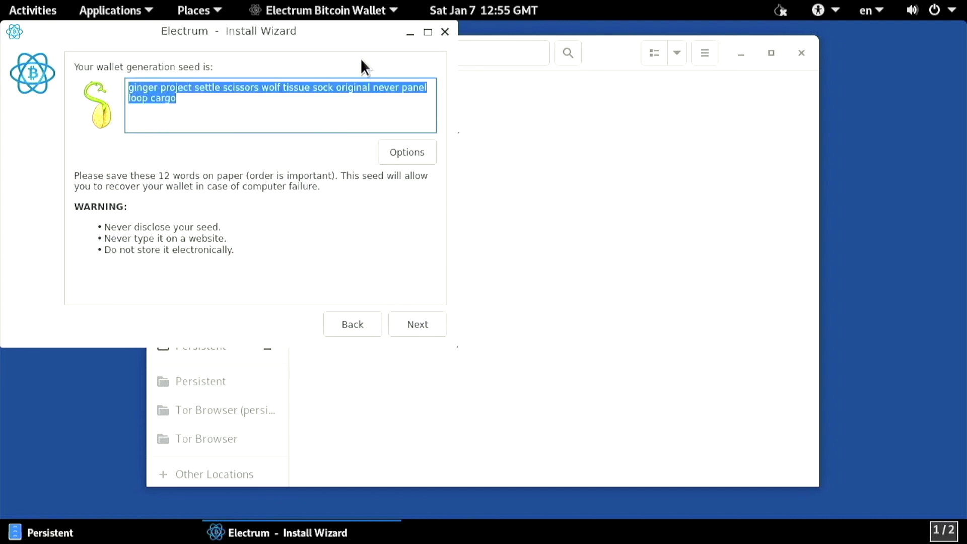
click(444, 31)
Open a terminal in the Persistent folder, save the copied seed phrase to a file named passwd with echo, and close the terminal.
right_click(520, 221)
click(584, 336)
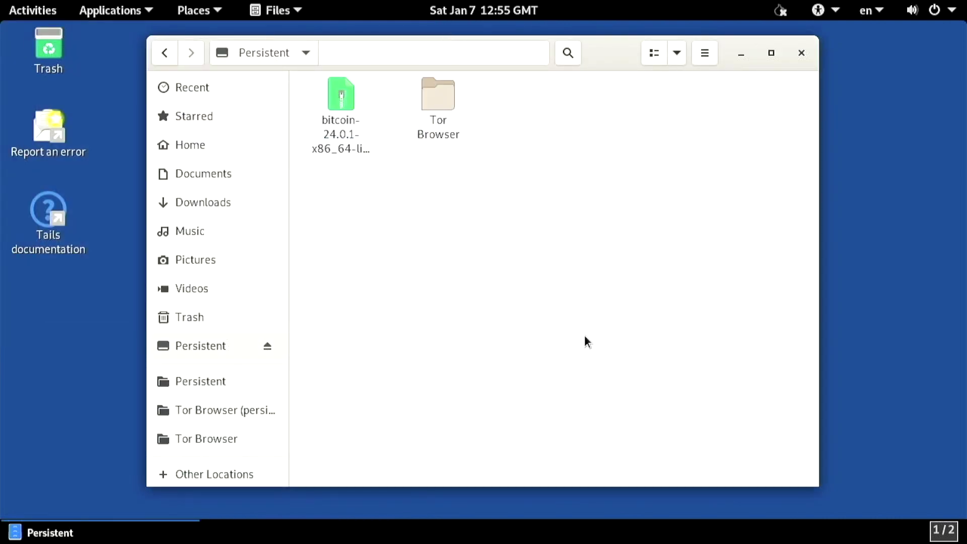
key(F11)
text(echo ")
key(ctrl+shift+v)
text(" > passwd)
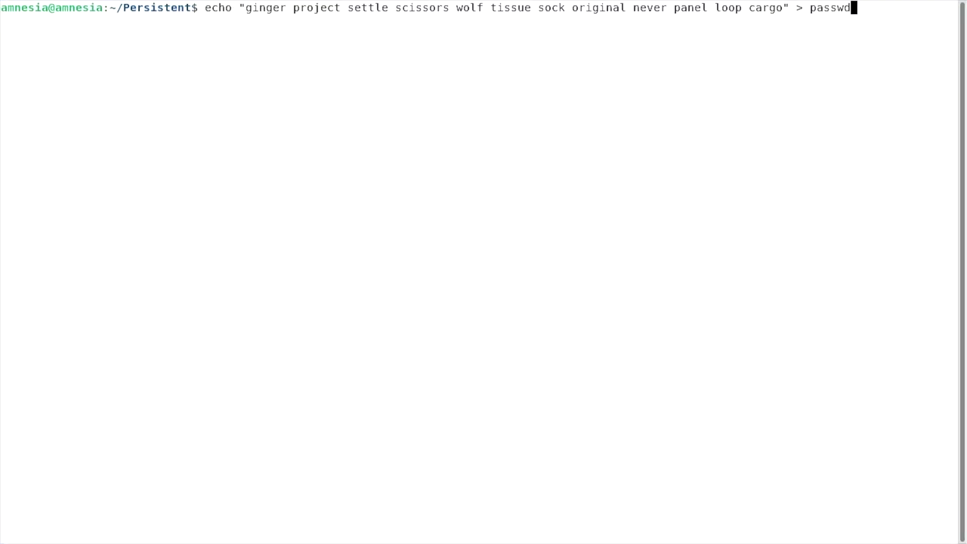
key(Return)
key(ctrl+d)
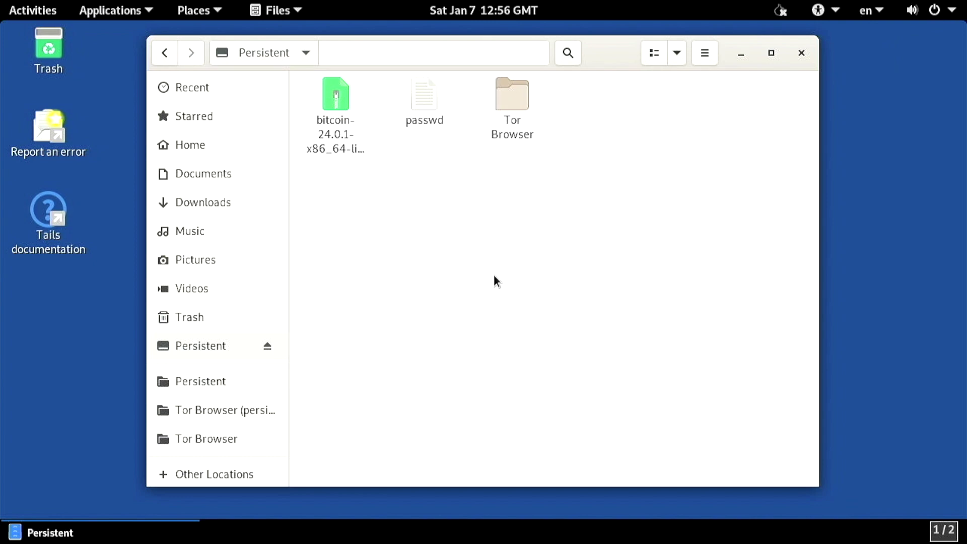
Copy bitcoin-24.0.1-x86_64-linux-gnu.tar.gz from the Persistent folder into Documents.
right_click(339, 133)
click(365, 193)
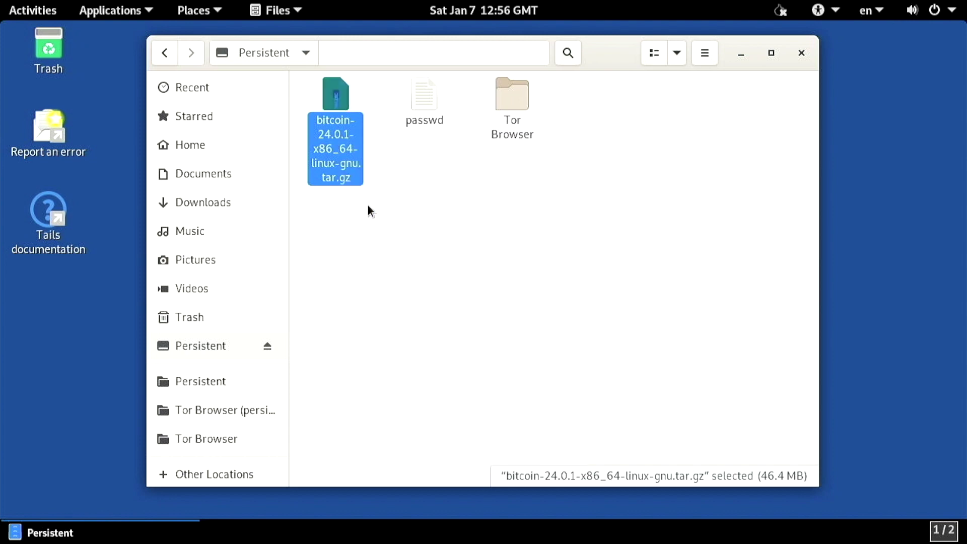
click(249, 177)
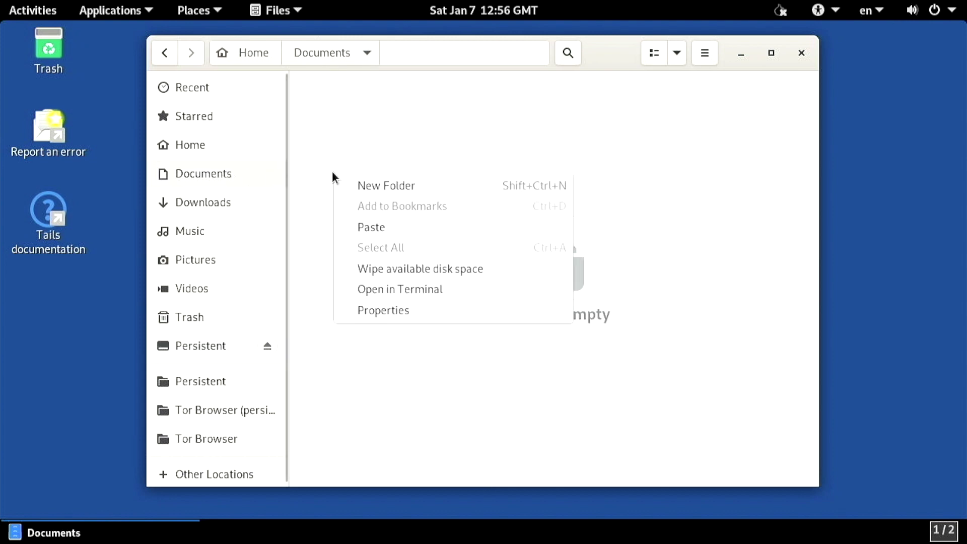
click(361, 224)
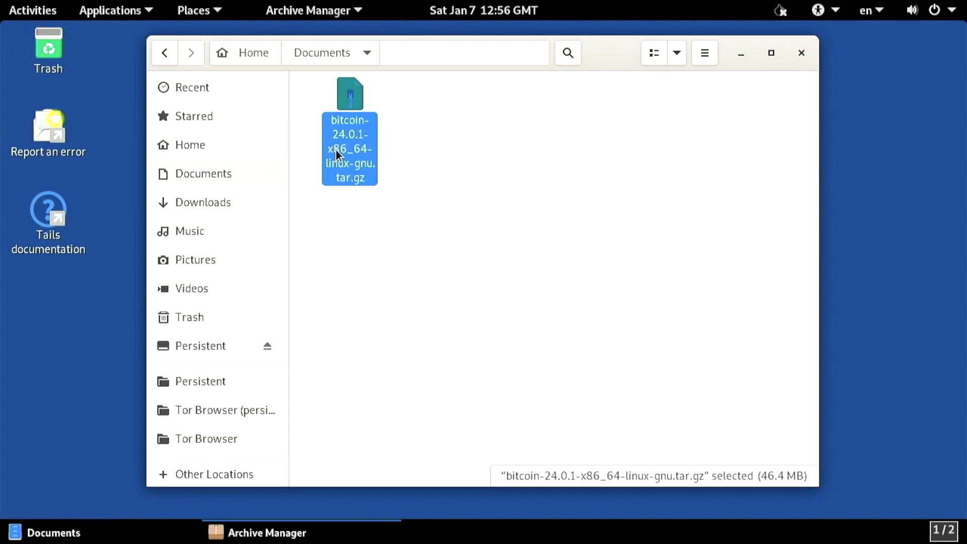
Extract the Bitcoin archive into the Documents folder with Archive Manager, and close the archive window.
double_click(337, 150)
click(50, 36)
key(Return)
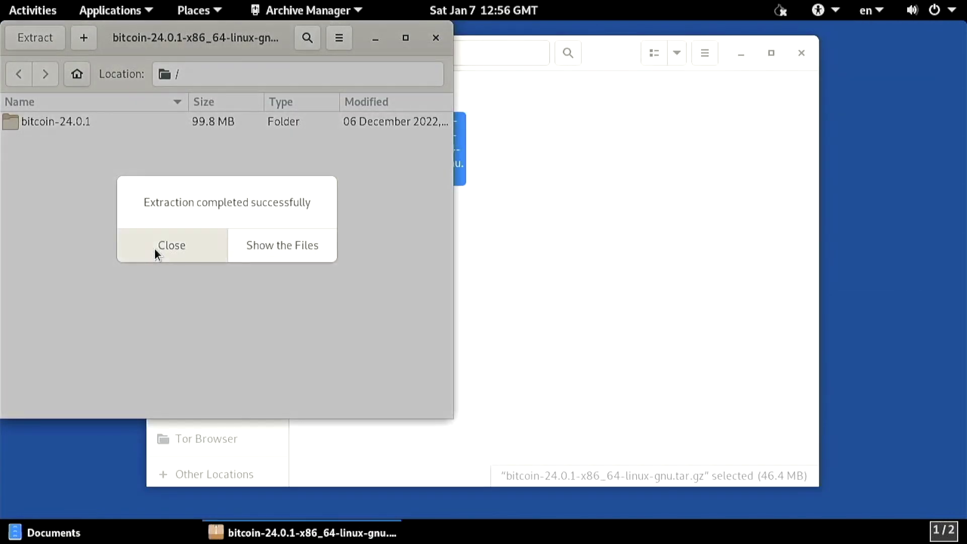
click(154, 248)
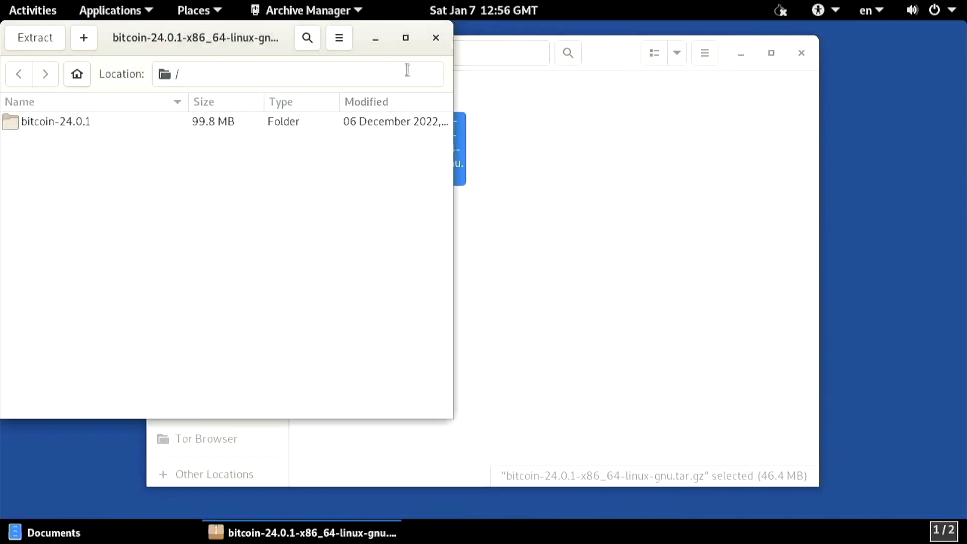
click(435, 38)
Open a terminal in the bin folder of the extracted bitcoin-24.0.1 directory and try to run ./bitcoin-qt full screen.
double_click(340, 94)
double_click(340, 93)
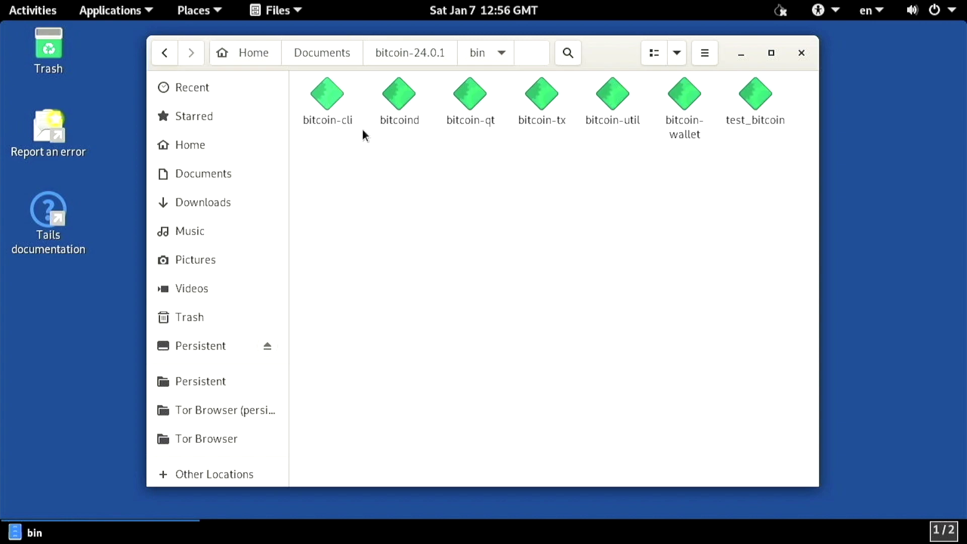
right_click(406, 188)
click(474, 304)
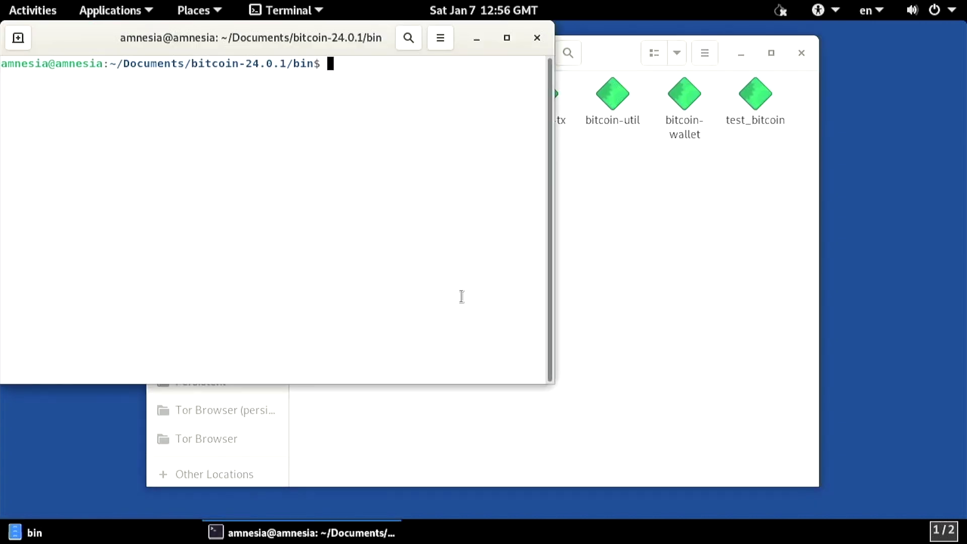
key(F11)
text(./bitcoin-qt)
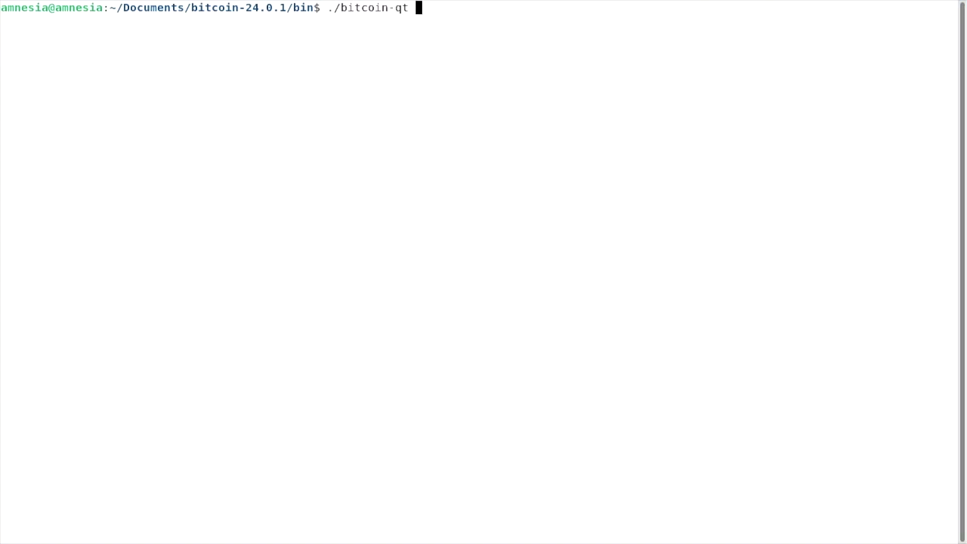
key(Return)
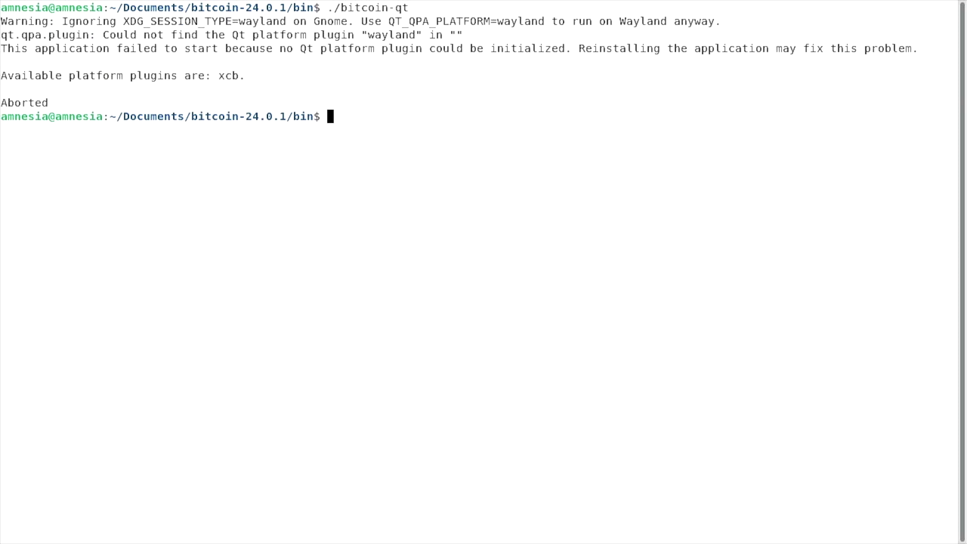
Unset QT_QPA_PLATFORM and relaunch ./bitcoin-qt, accepting the default data directory and the 2 GB block chain storage limit.
text(unset QT_Q)
key(Tab)
key(Return)
key(Up)
key(Up)
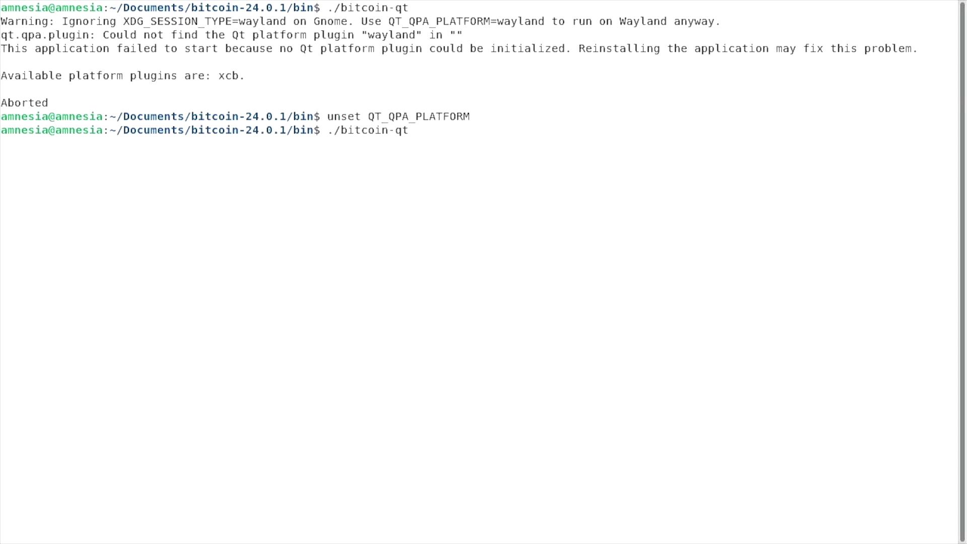
key(Return)
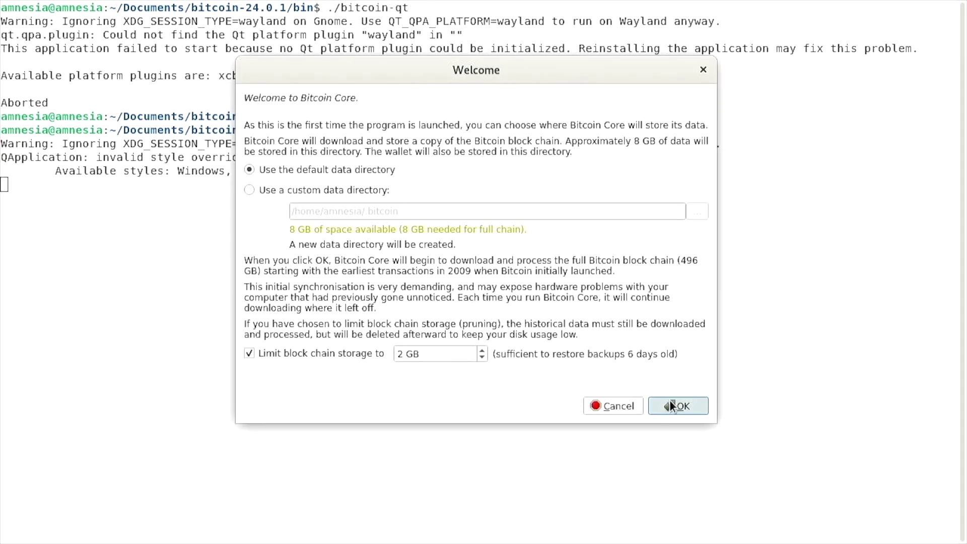
click(670, 402)
click(713, 365)
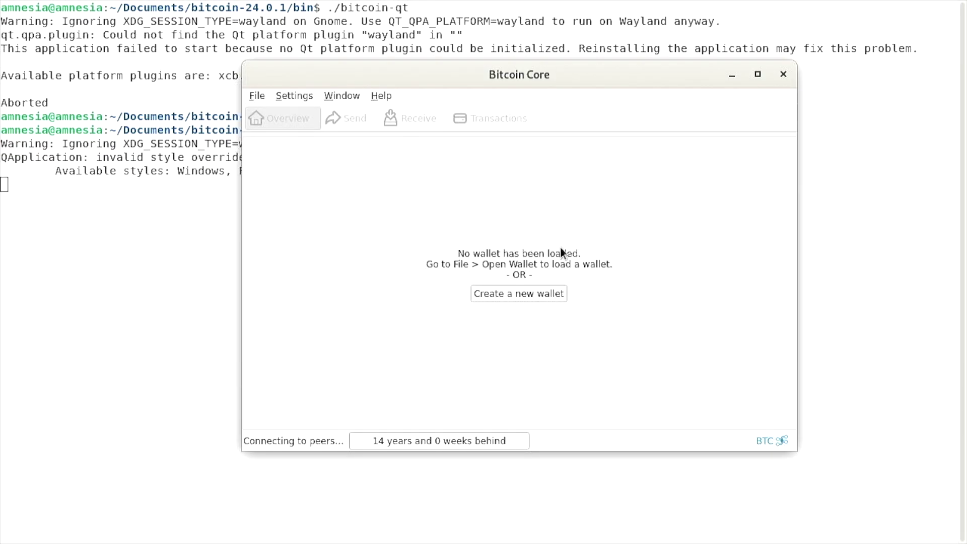
Create a new descriptor wallet named wallet with wallet encryption enabled.
click(256, 95)
click(282, 113)
text(wallet)
click(412, 210)
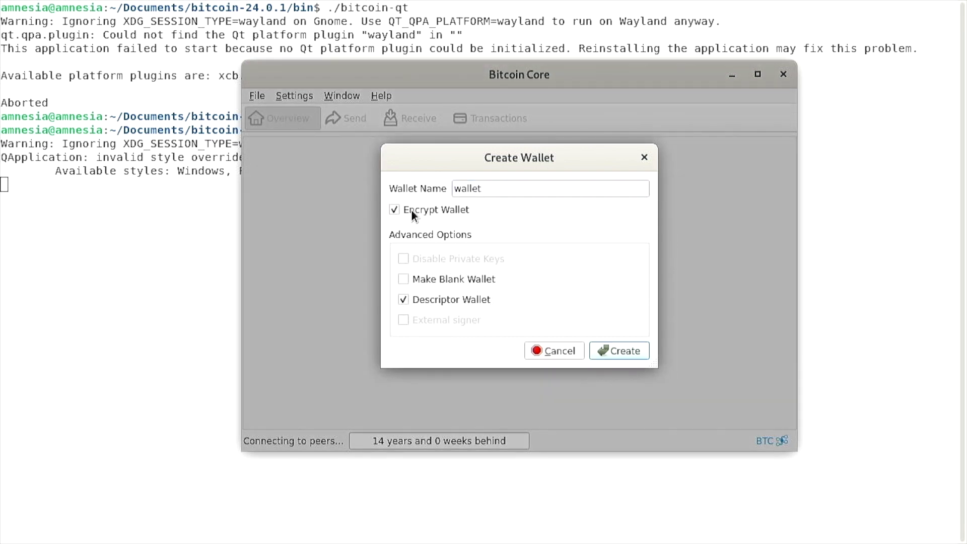
click(635, 360)
Open the passwd file from the Persistent folder, copy the whole passphrase, and close the file.
key(super)
click(421, 240)
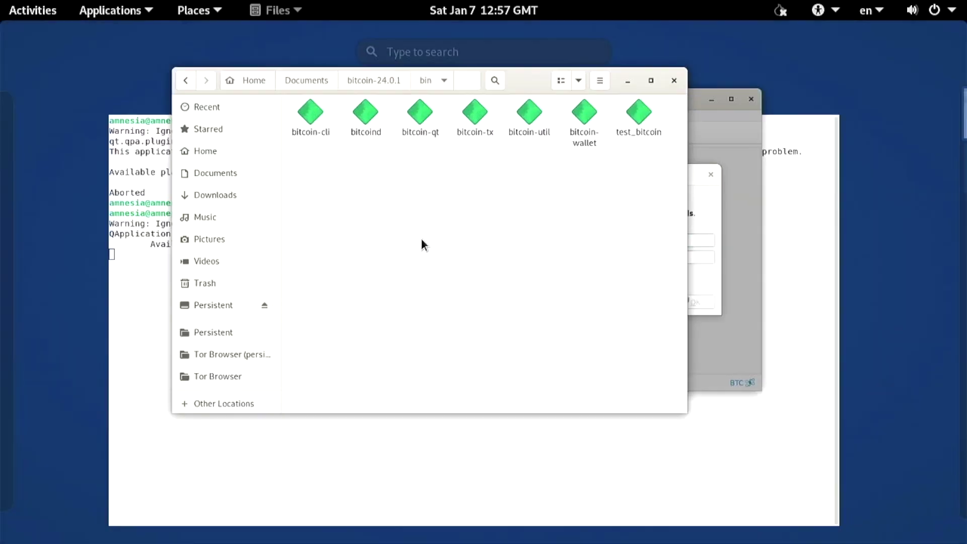
click(228, 347)
double_click(432, 95)
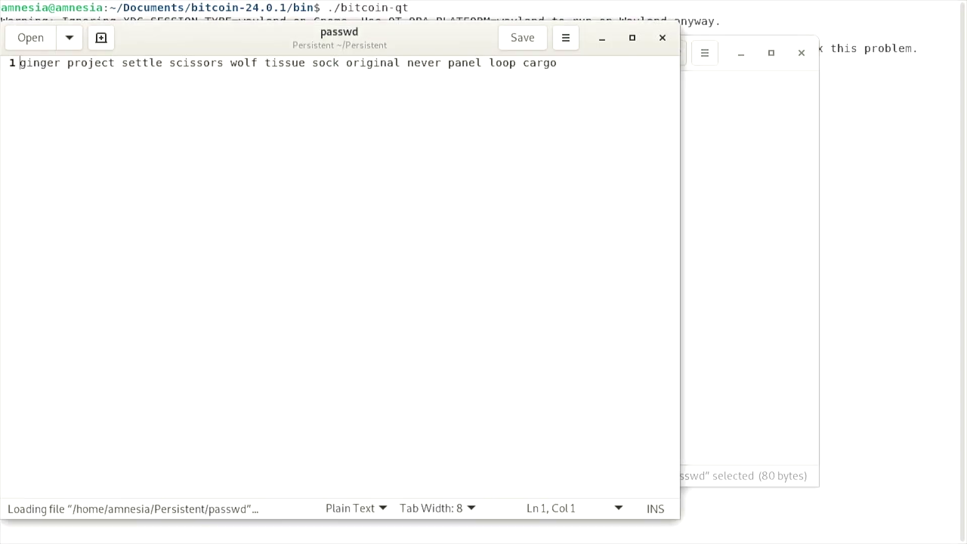
double_click(539, 63)
key(ctrl+a)
right_click(26, 65)
click(100, 138)
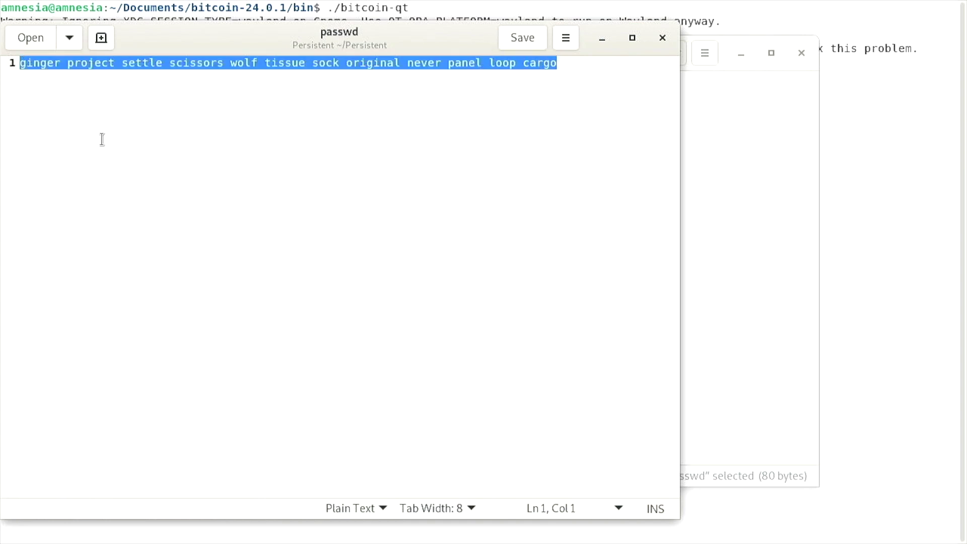
key(ctrl+w)
Switch back to Bitcoin Core, paste the copied passphrase into both new passphrase fields, and confirm the wallet encryption.
key(super)
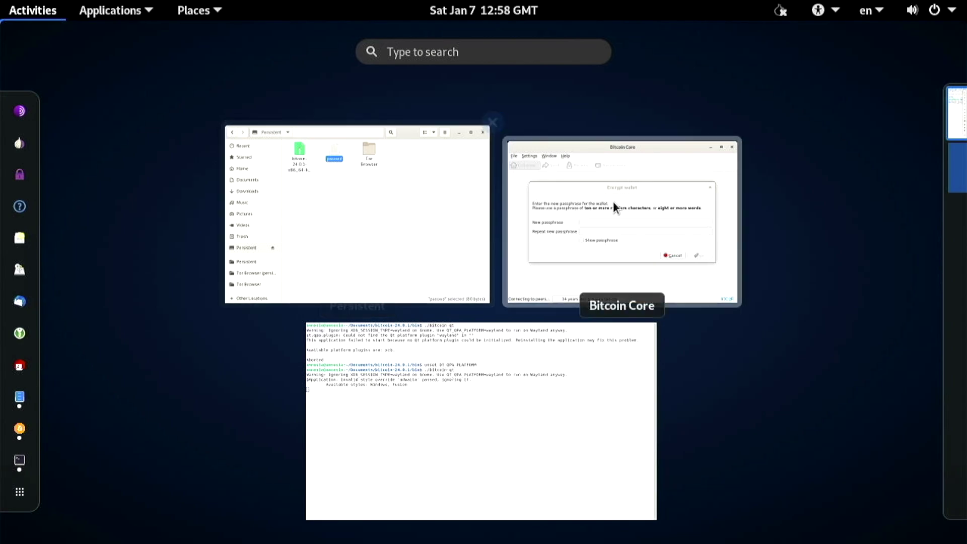
click(608, 202)
right_click(612, 253)
click(661, 330)
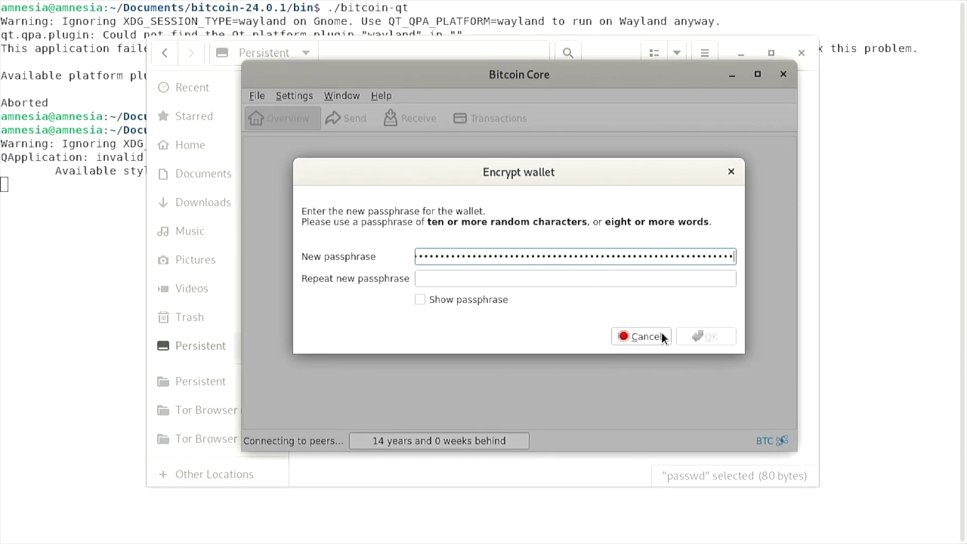
right_click(648, 277)
click(689, 352)
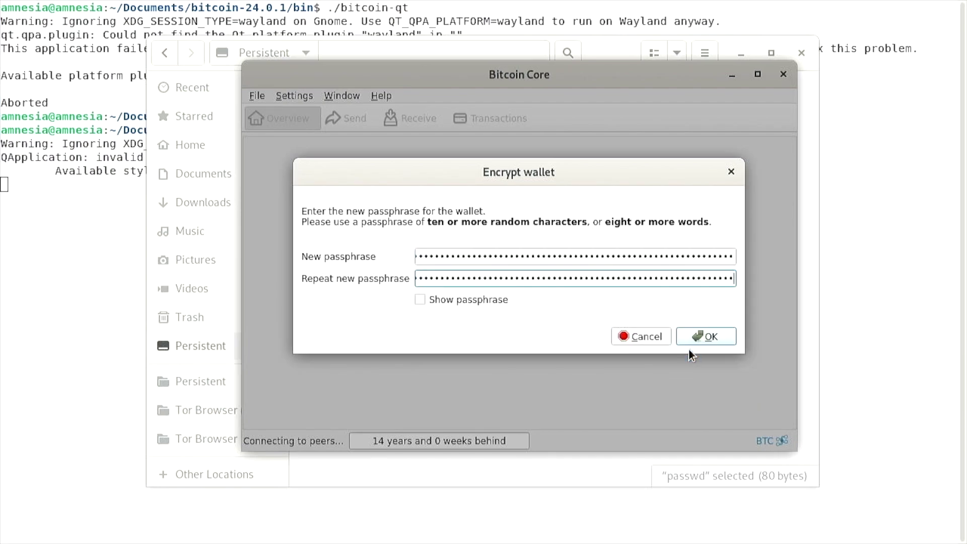
click(696, 337)
click(676, 295)
click(675, 290)
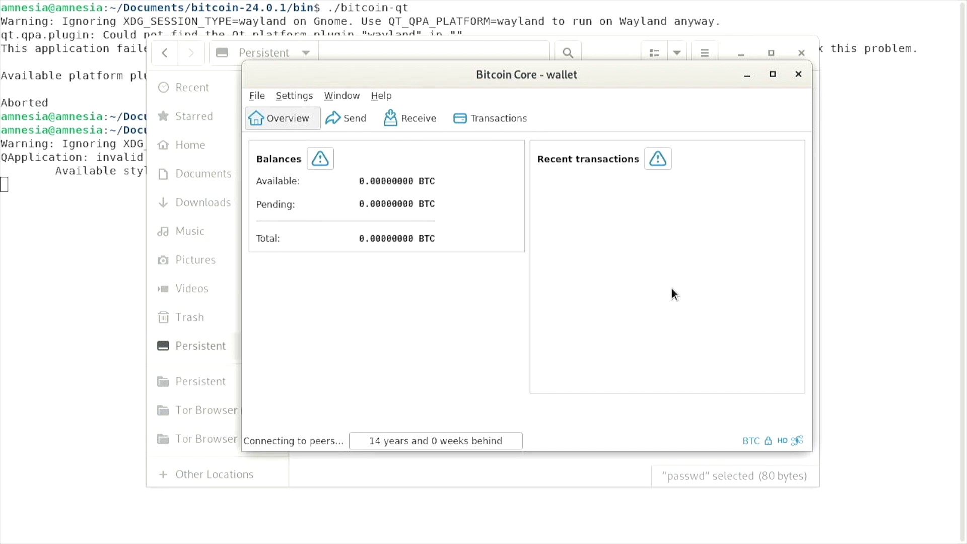
Back up the wallet to the Persistent folder under the file name wallet.
click(258, 97)
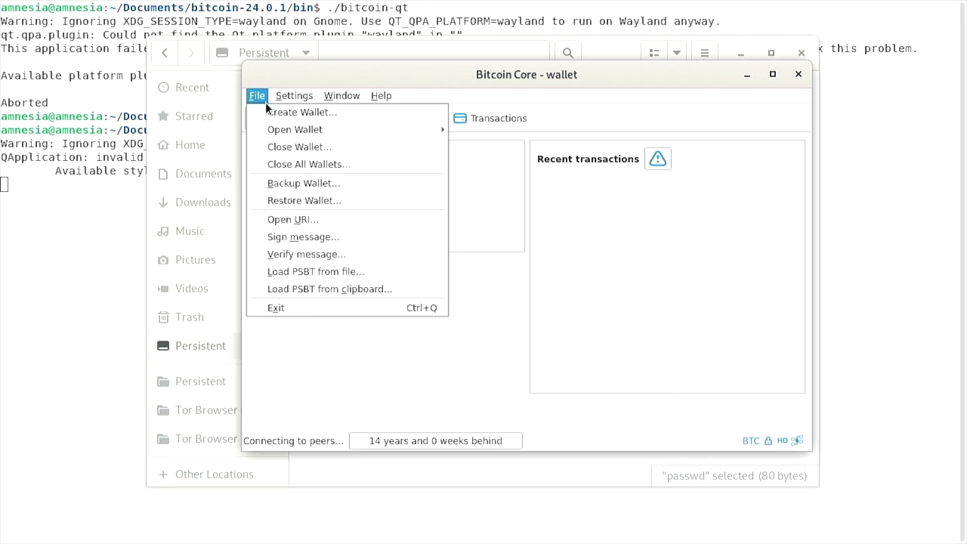
click(307, 181)
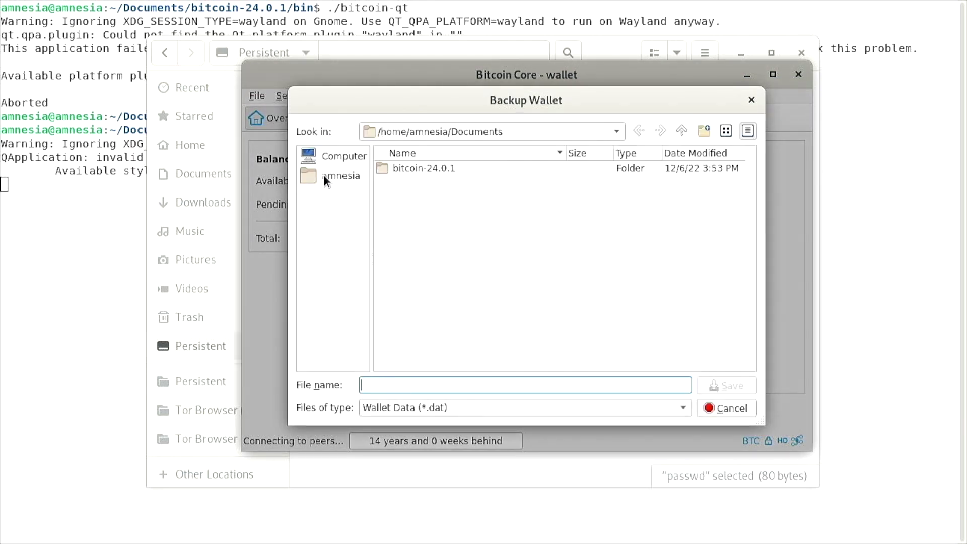
click(325, 175)
double_click(421, 222)
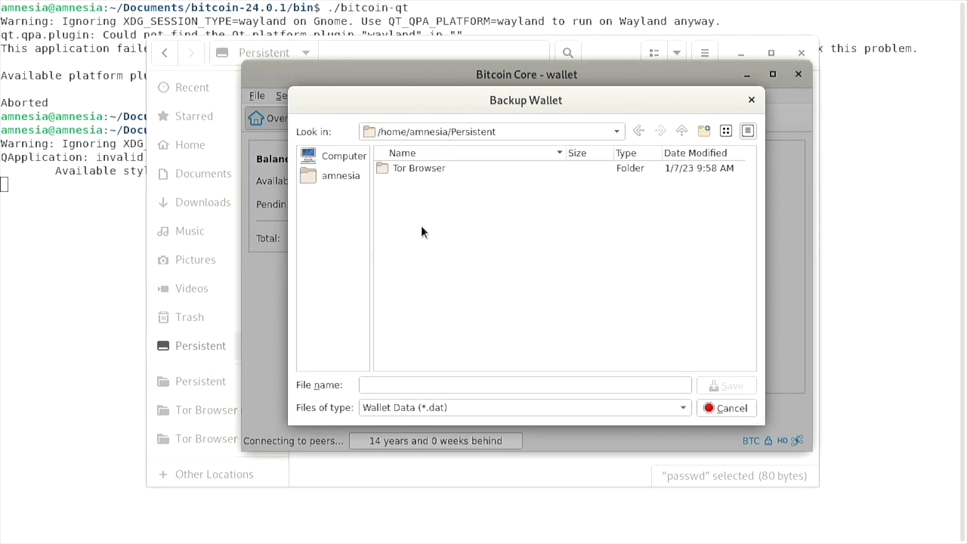
click(430, 387)
text(wallet)
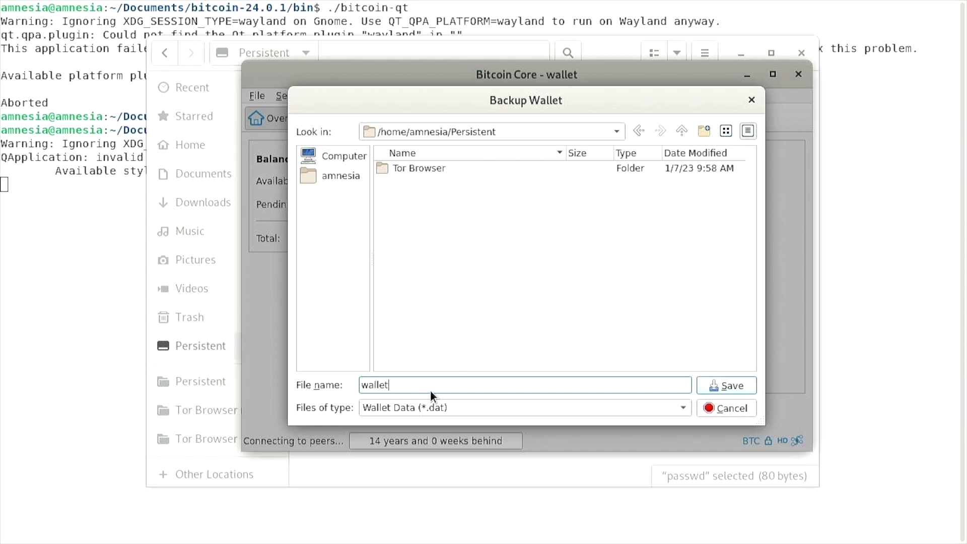
click(706, 388)
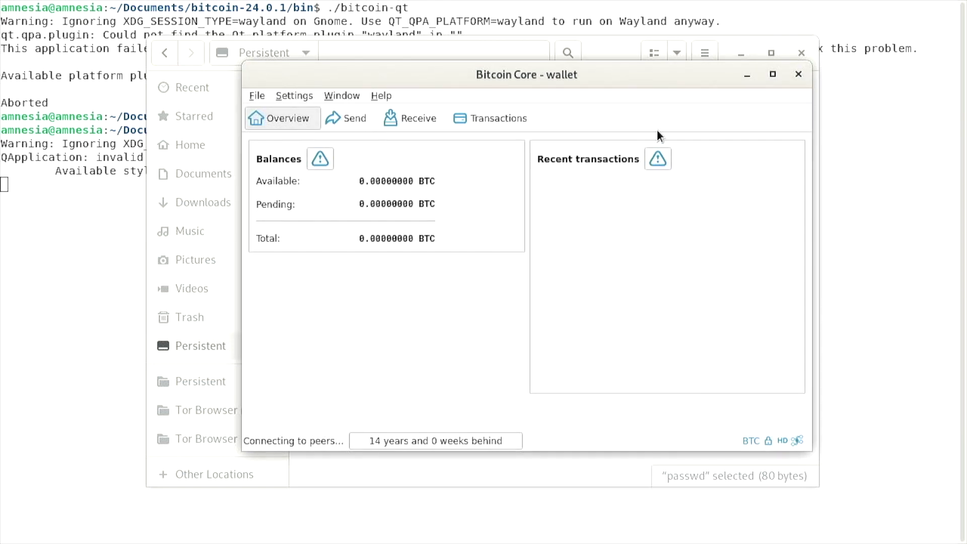
Check the Persistent folder for the wallet backup and view the contents of the 16 GB Volume.
click(613, 53)
click(609, 179)
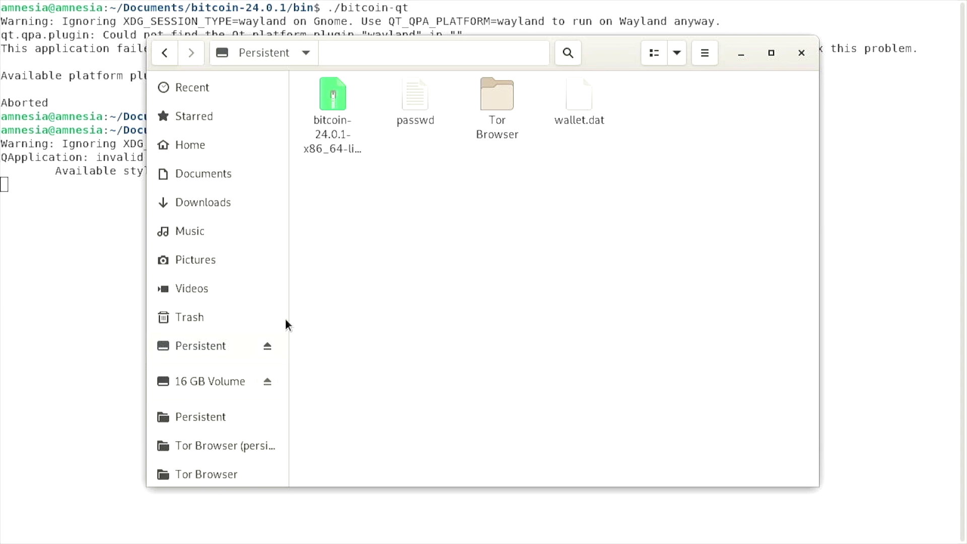
click(197, 380)
Back up the wallet from Bitcoin Core to the 16 GB Volume (E39B-3E08) as wallet, and eject that volume.
key(super)
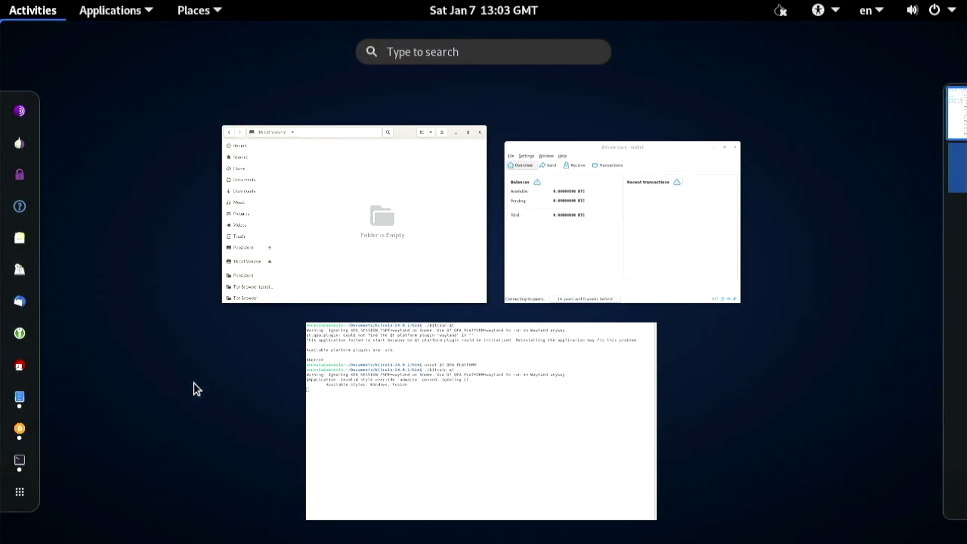
click(587, 239)
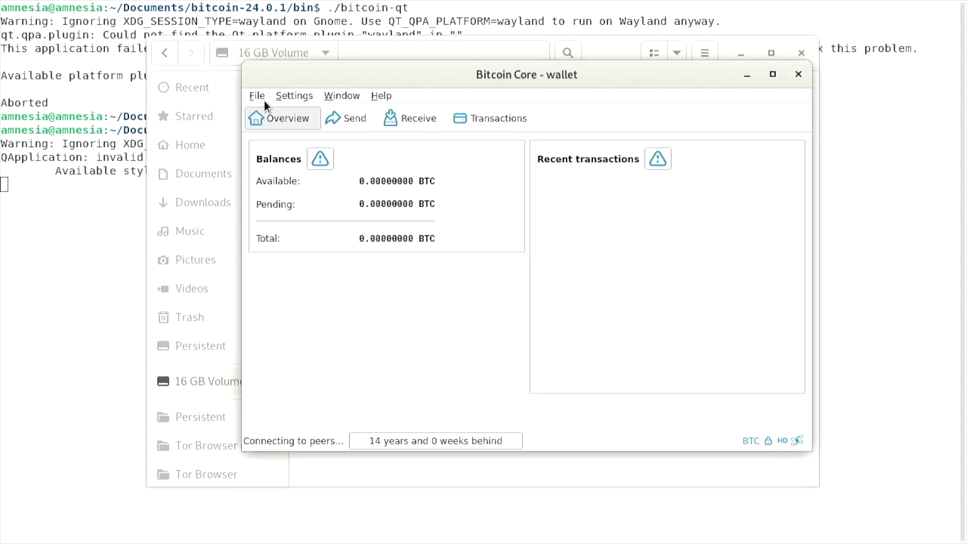
click(264, 99)
click(282, 180)
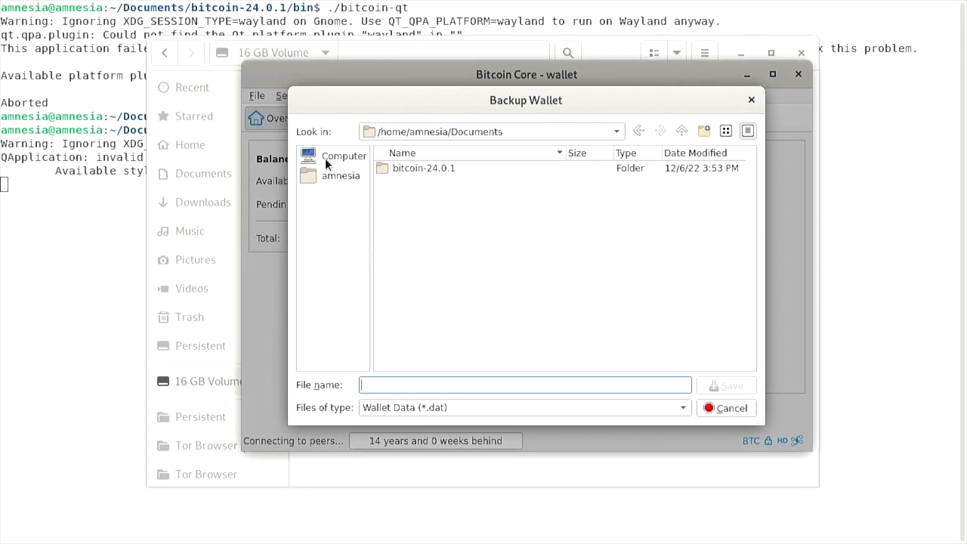
click(328, 156)
double_click(381, 167)
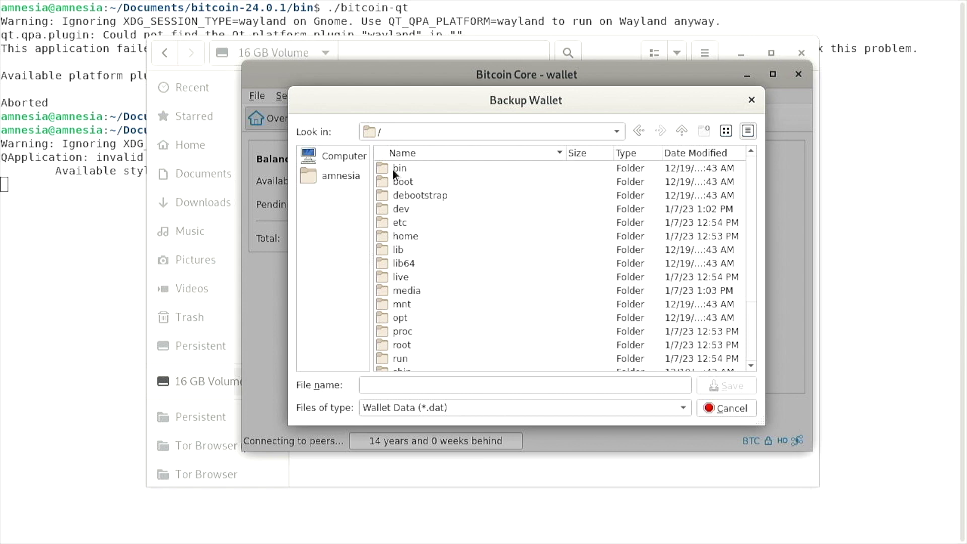
double_click(409, 287)
double_click(417, 168)
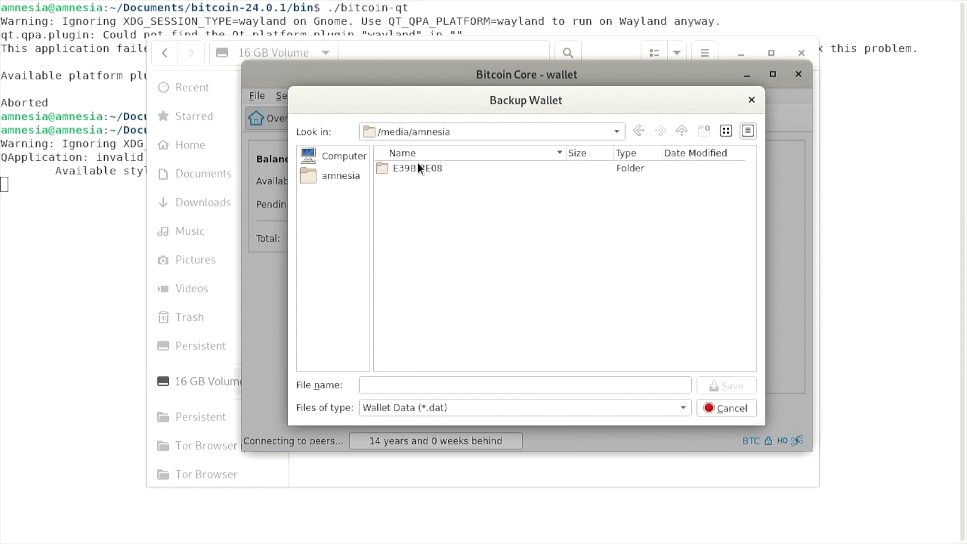
double_click(418, 162)
click(384, 378)
text(wallet)
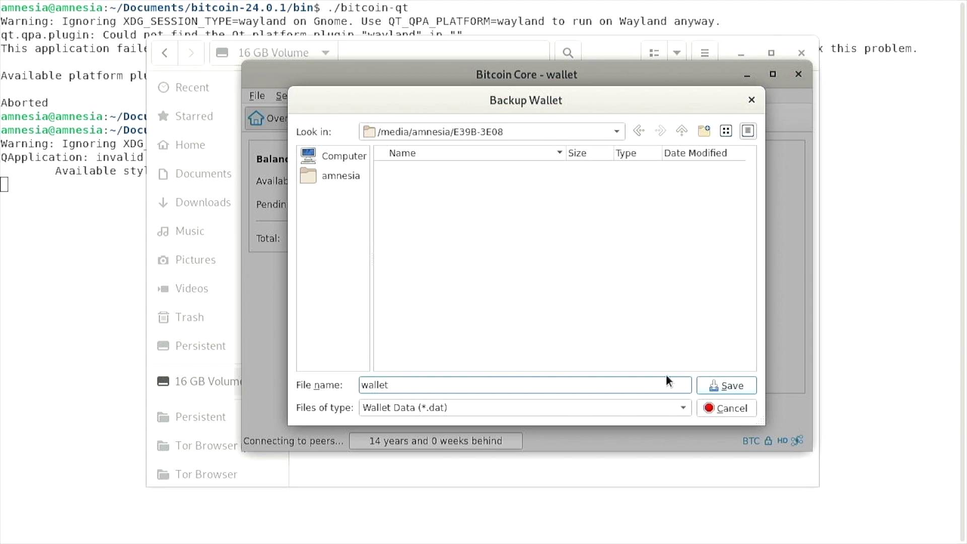
click(725, 385)
click(732, 470)
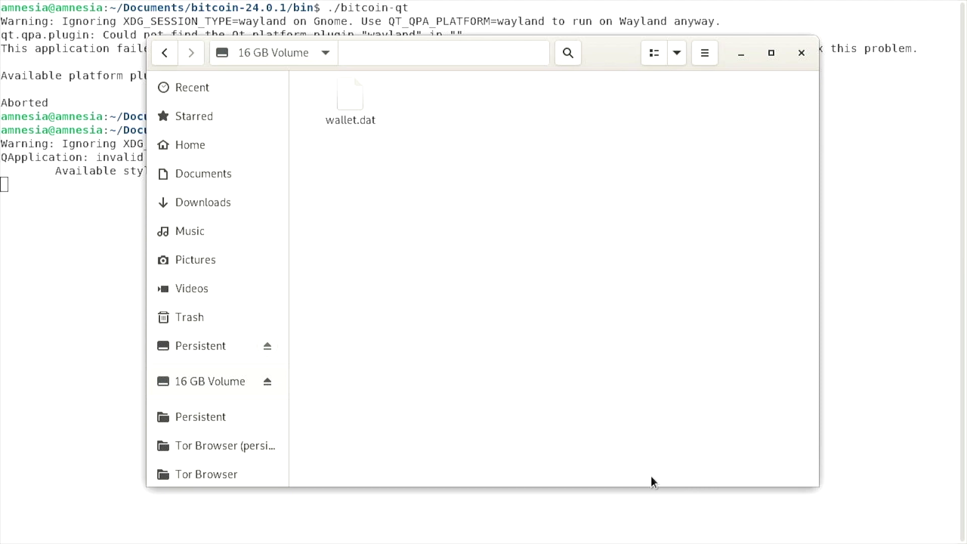
click(267, 382)
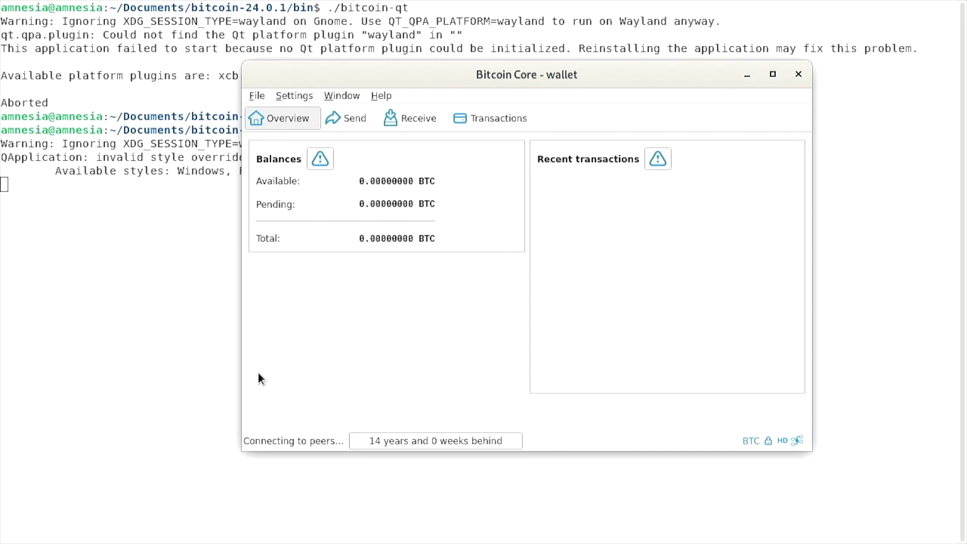
Open Bitcoin Core's console in a maximized window and start a walletpassphrase command without running it.
click(342, 95)
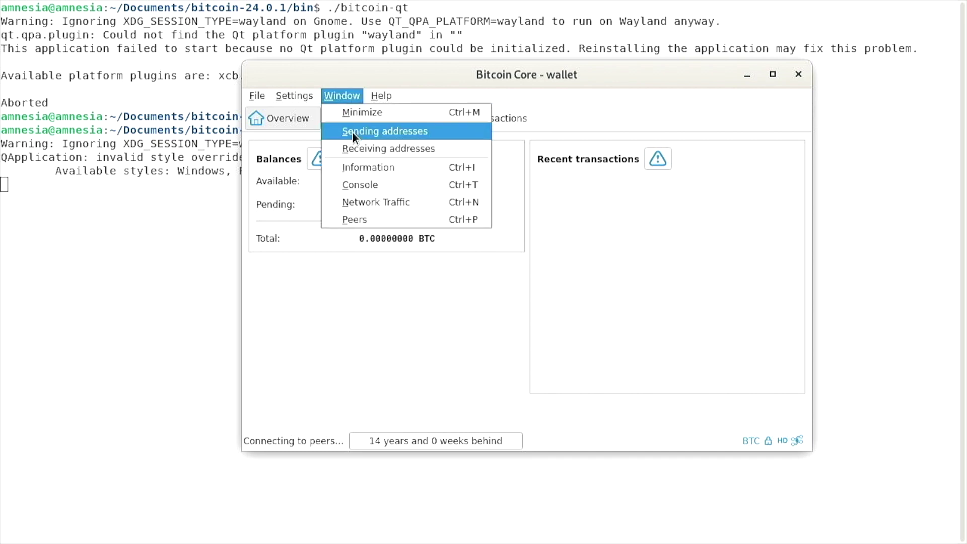
click(361, 180)
key(super+Up)
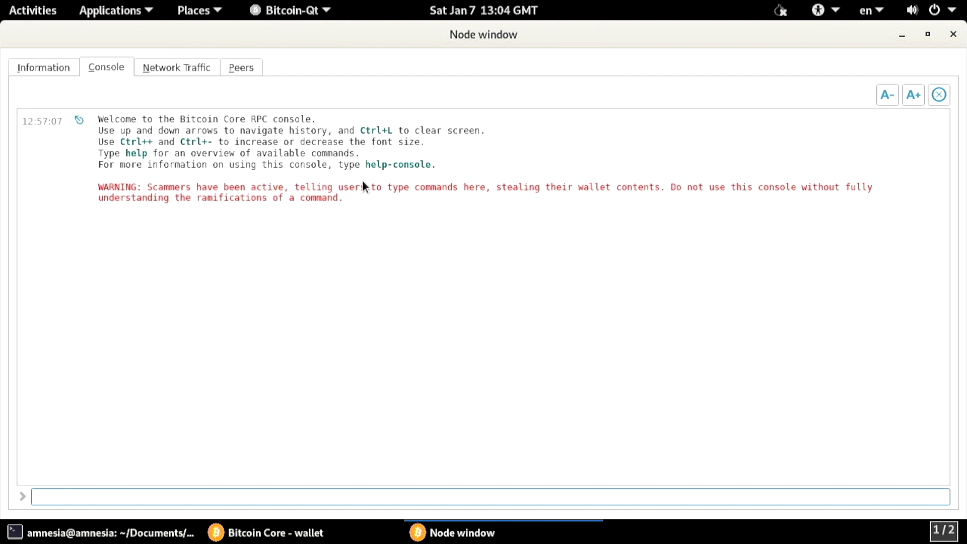
text(walletpass)
key(Down)
key(Return)
Open a terminal on the second workspace, display ~/Persistent/passwd with cat, and select the whole passphrase for copying.
key(ctrl+alt+Down)
right_click(373, 194)
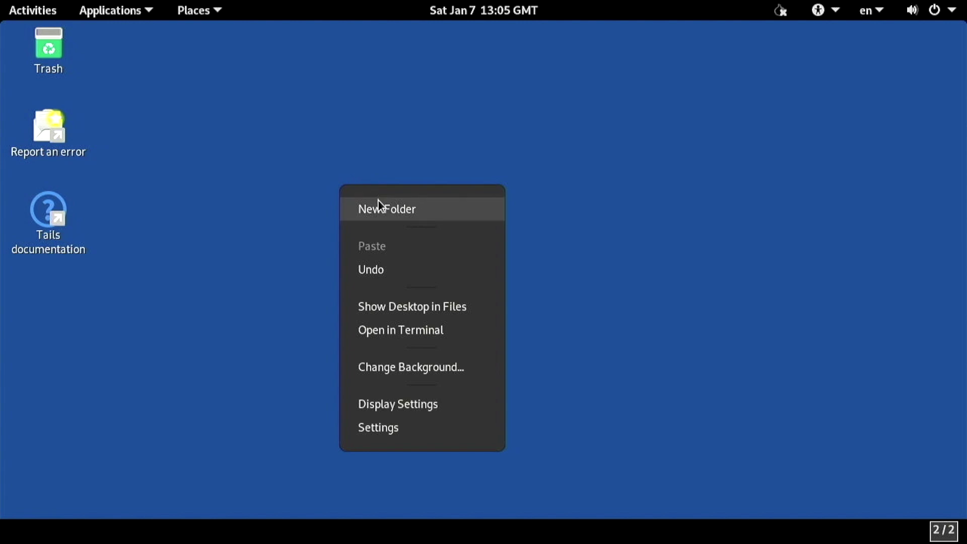
click(408, 327)
text(cat ~/Pers)
key(Tab)
text(passwd)
key(Return)
double_click(228, 122)
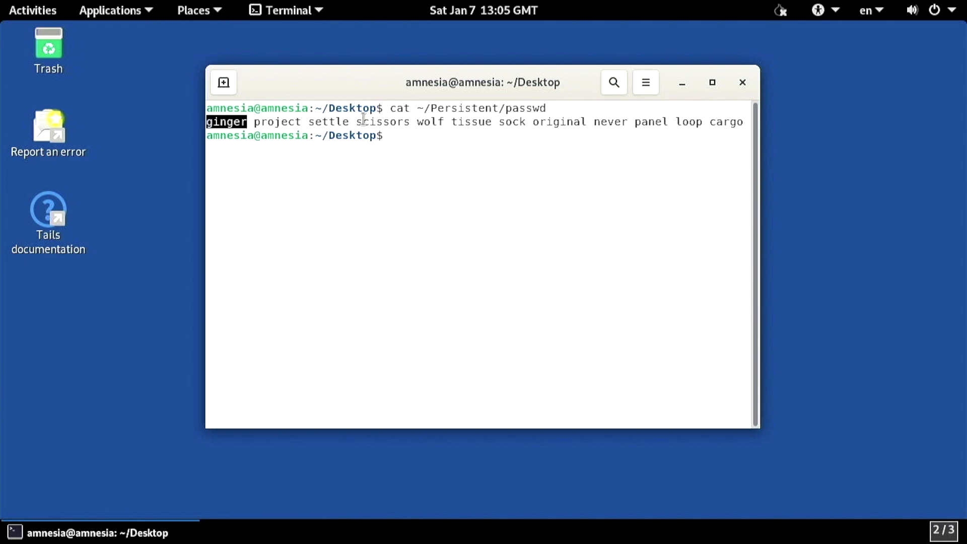
shift+click(729, 122)
Return to the console, complete walletpassphrase with the quoted wallet passphrase and a 60-second timeout, and run it.
key(ctrl+alt+Up)
text(")
key(ctrl+v)
text(" 60)
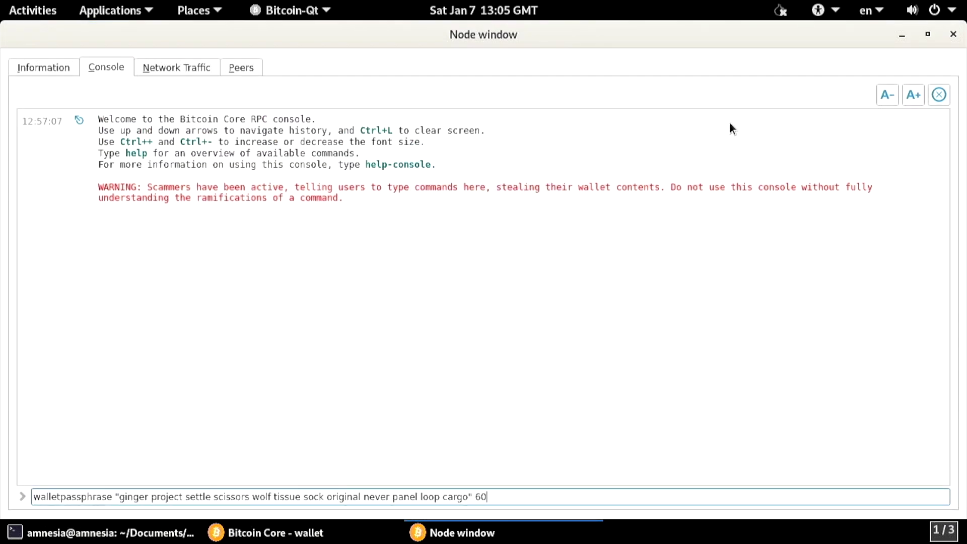
key(Return)
Run listdescriptors true in the console to list the wallet's descriptors with their private keys.
text(listdescriptors)
key(Down)
key(Return)
text(true)
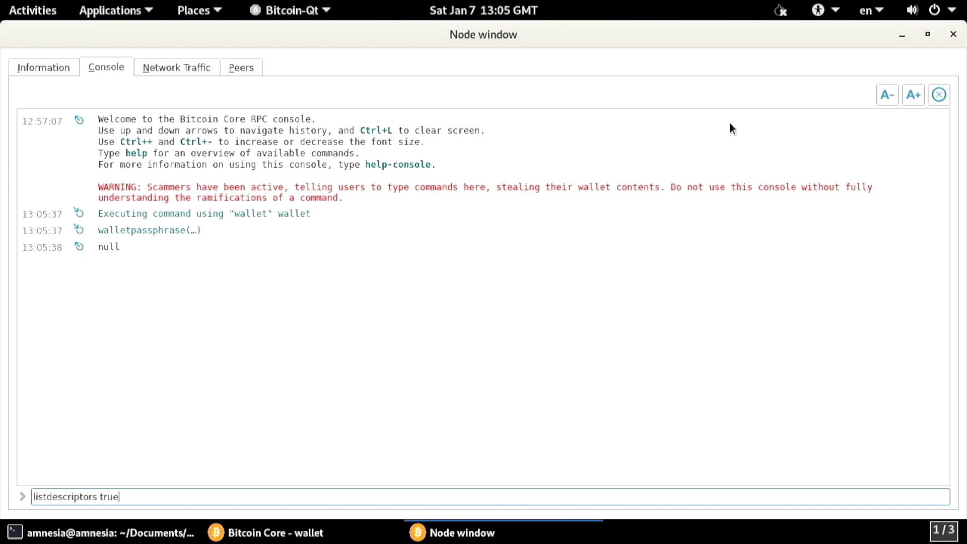
key(Return)
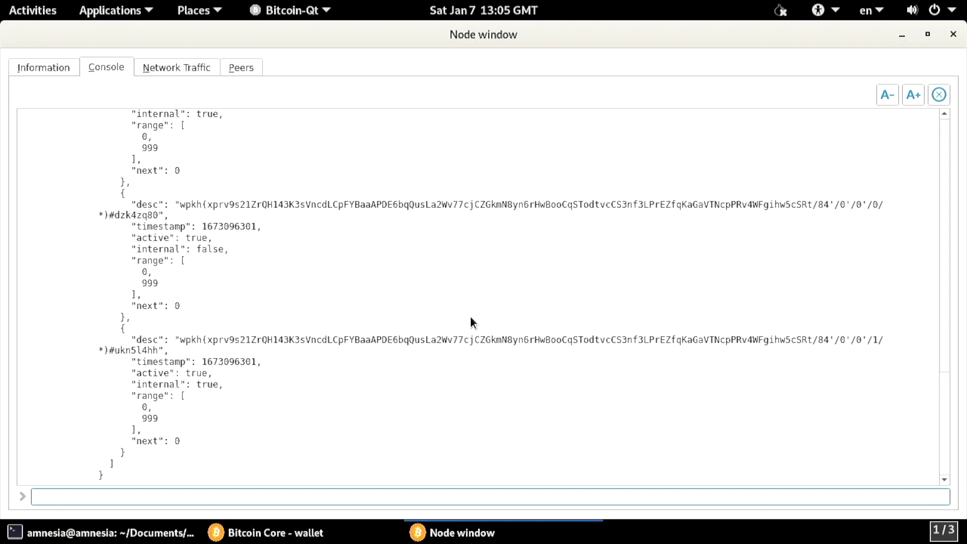
Copy only the extended private key from the last wpkh descriptor in the console output.
double_click(459, 340)
right_click(459, 338)
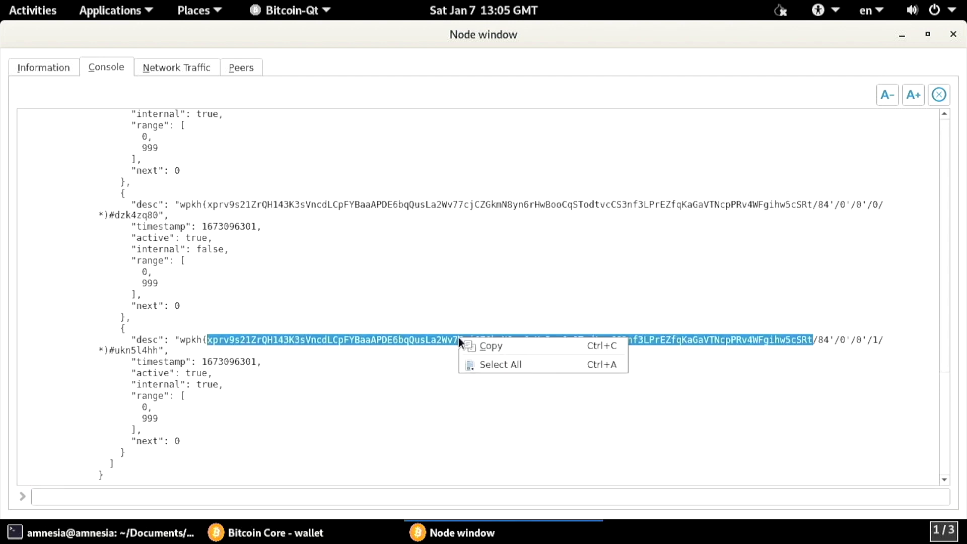
click(486, 347)
In the terminal on the second workspace, clear the screen and echo the copied extended private key in single quotes into a file named xprv.
key(ctrl+alt+Down)
text(clear)
key(Return)
text(echo ')
key(ctrl+shift+v)
text(' > xprv)
key(Return)
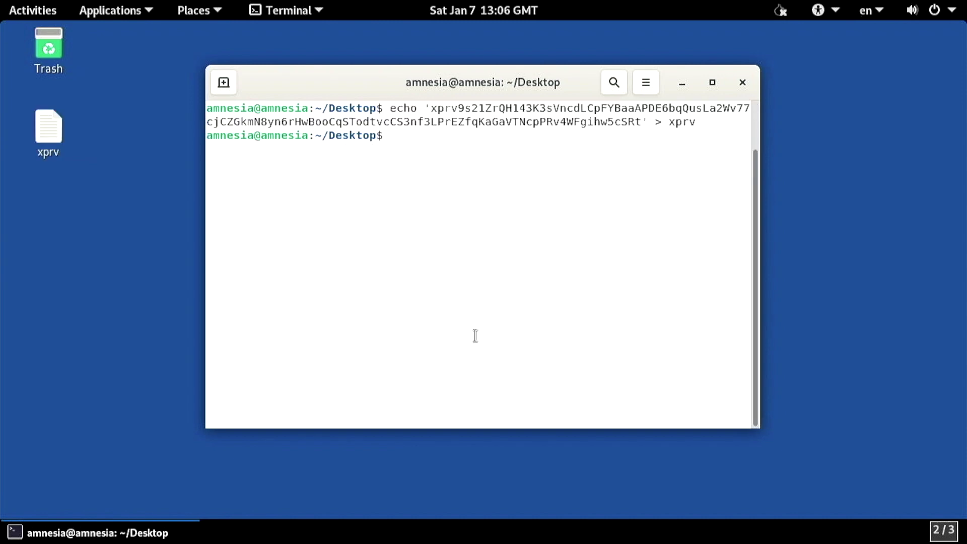
Make the terminal full-screen, clear it, and render xprv as a QR code with cat xprv | qr.
key(F11)
key(ctrl+l)
text(cat xprv | qr)
key(Return)
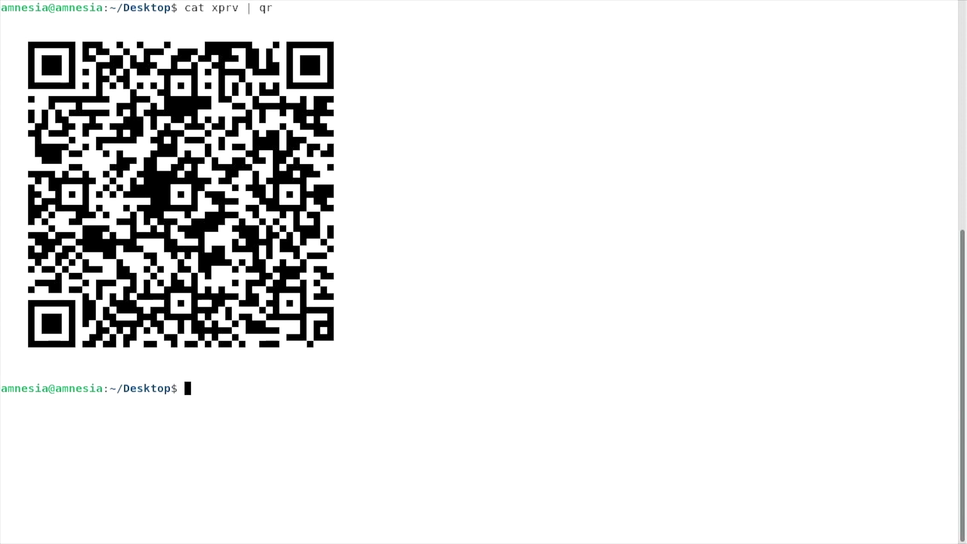
On a cleared terminal, display ~/Persistent/passwd with cat and run gpg -ac --cipher-algo aes256 xprv.
key(ctrl+l)
key(Up)
key(Up)
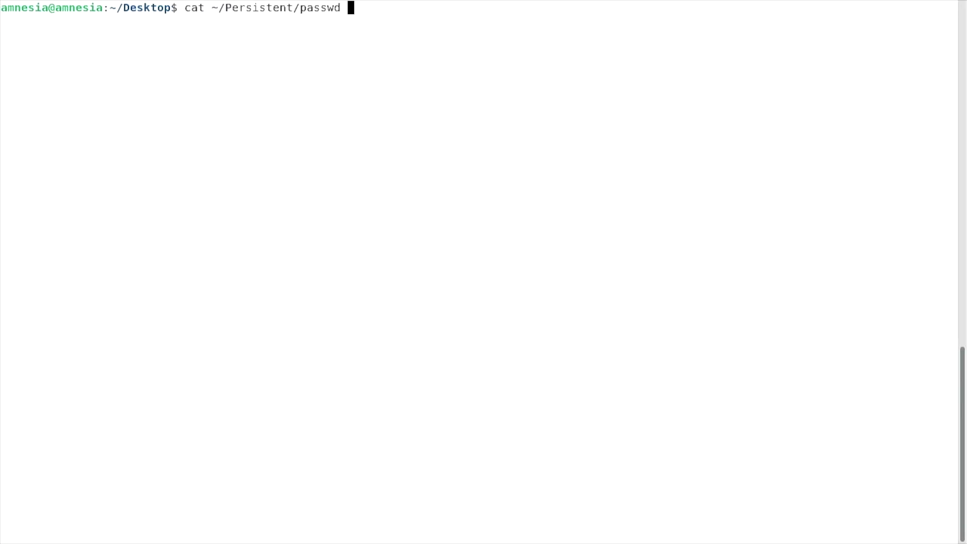
key(Return)
text(gpg -ac --)
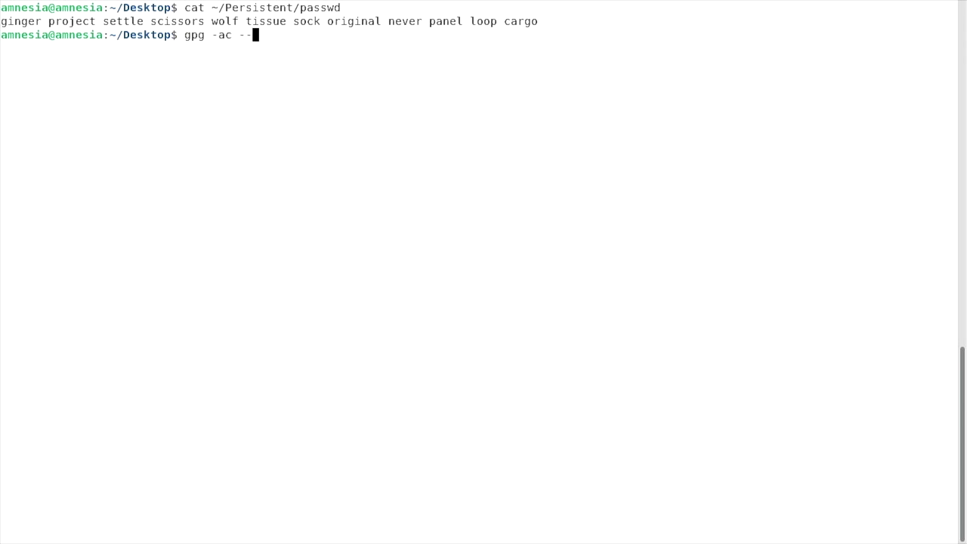
text(cipher-algo aes256 xprv)
key(Return)
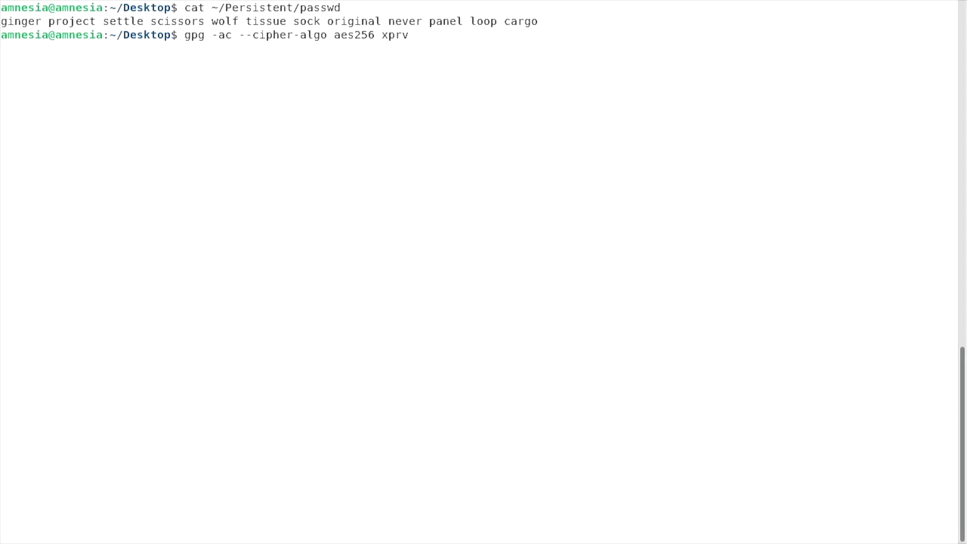
Copy the displayed wallet passphrase, enter it in gpg's Passphrase and Repeat fields, and accept it anyway to encrypt xprv.
double_click(17, 22)
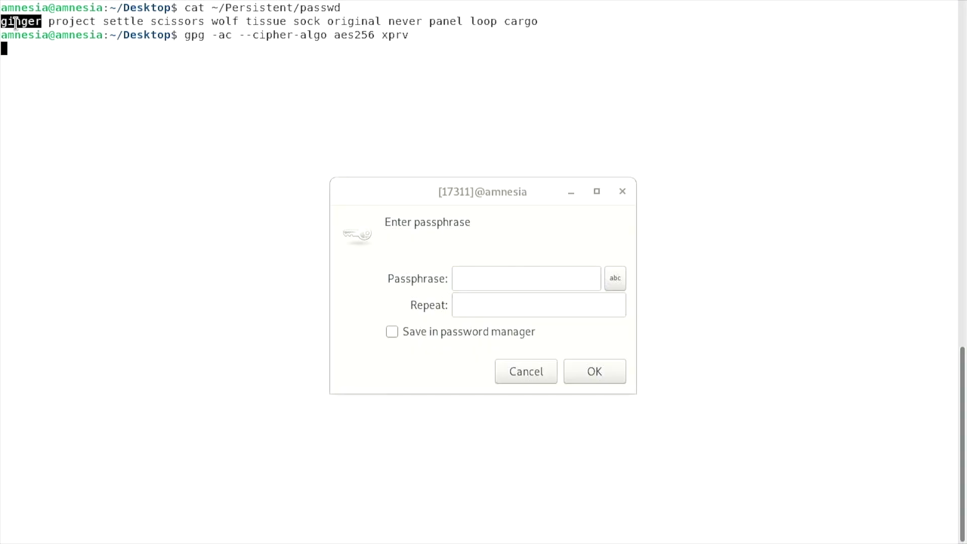
shift+click(533, 21)
right_click(533, 25)
click(554, 39)
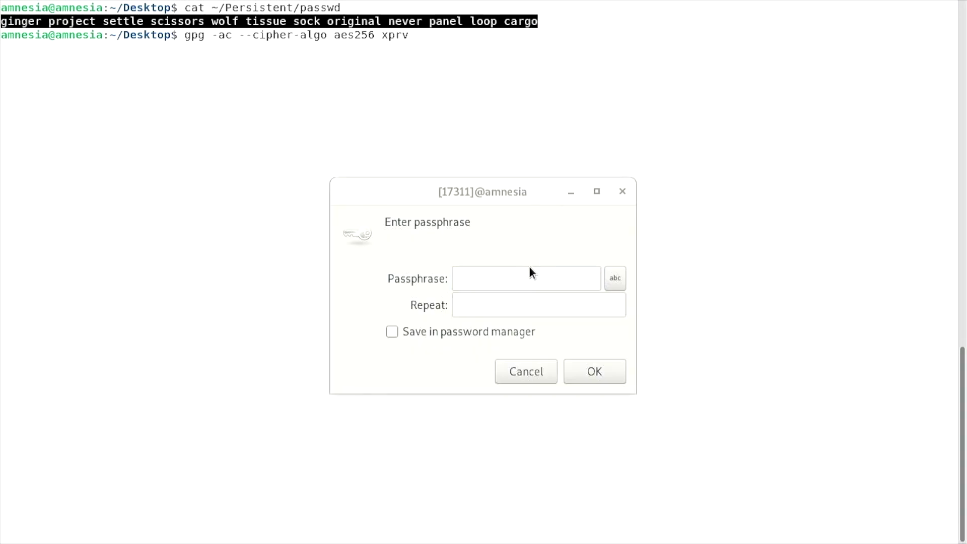
right_click(527, 280)
click(560, 330)
right_click(551, 306)
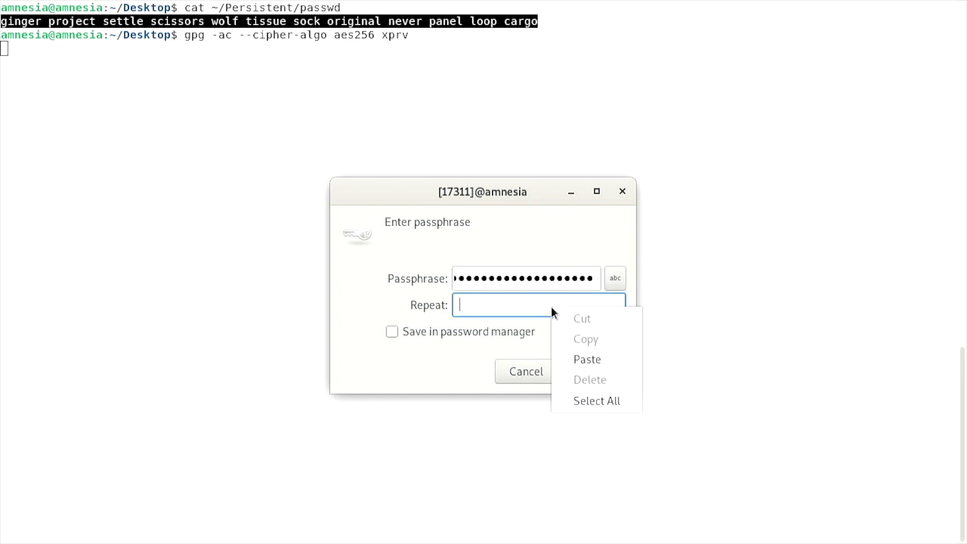
click(584, 358)
click(594, 371)
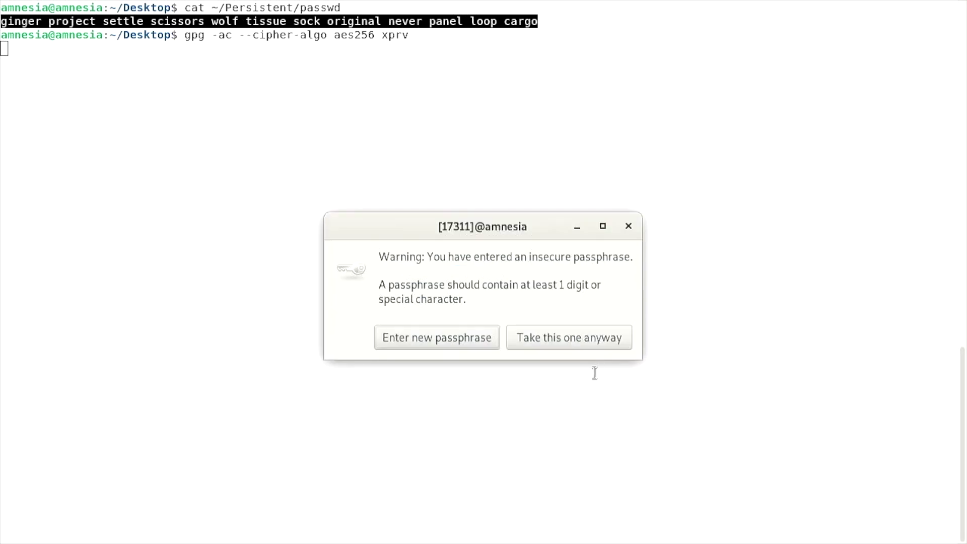
click(567, 337)
Display xprv.asc with cat, open it in nano, and delete the BEGIN PGP MESSAGE line and the blank line below it.
text(cat xprv.asc)
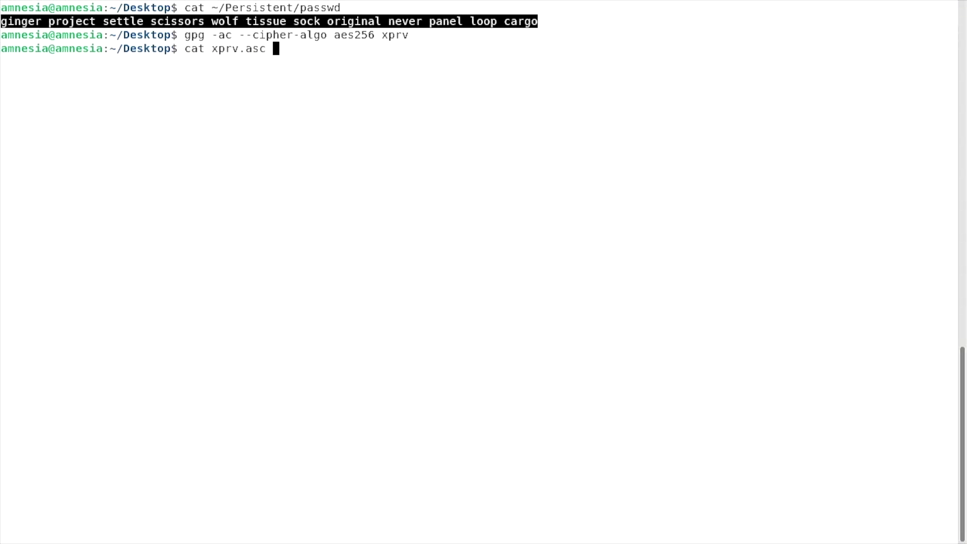
key(Return)
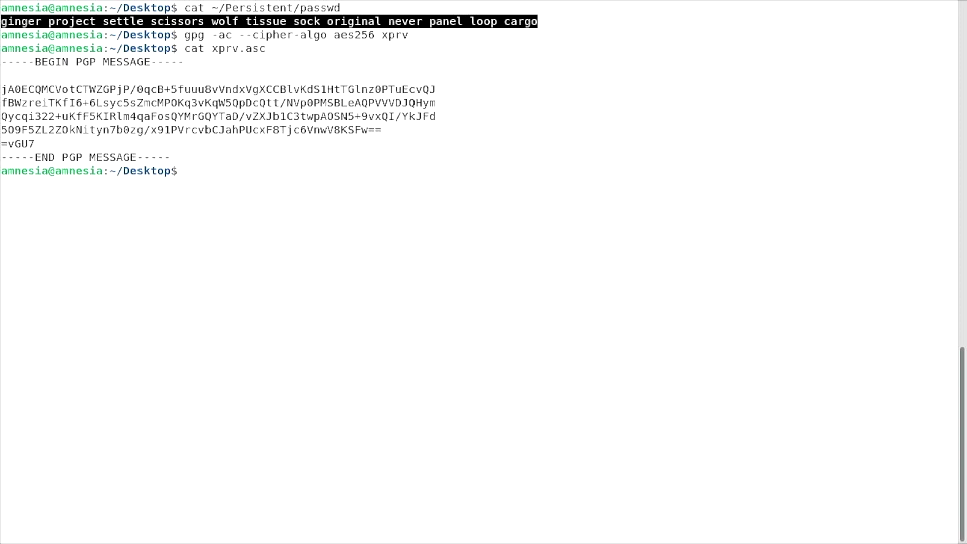
text(nano xprv.asc)
key(Return)
key(ctrl+k)
key(ctrl+k)
Remove the END PGP MESSAGE line and the trailing line break from xprv.asc, save the file and leave nano.
key(Down)
key(Down)
key(Down)
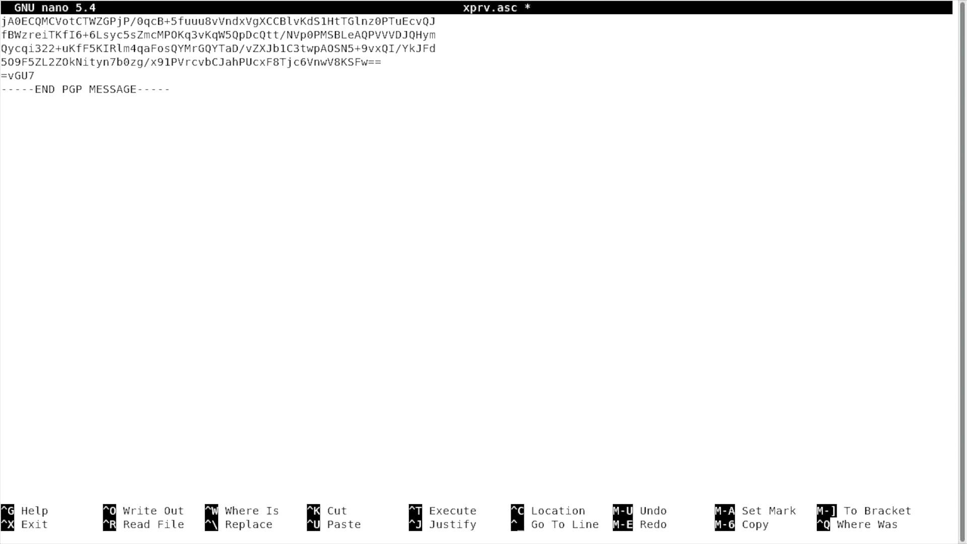
key(Down)
key(Down)
key(ctrl+k)
key(BackSpace)
key(ctrl+o)
key(Return)
key(ctrl+x)
Show the trimmed xprv.asc as a QR code in the terminal with cat xprv.asc | qr.
text(c)
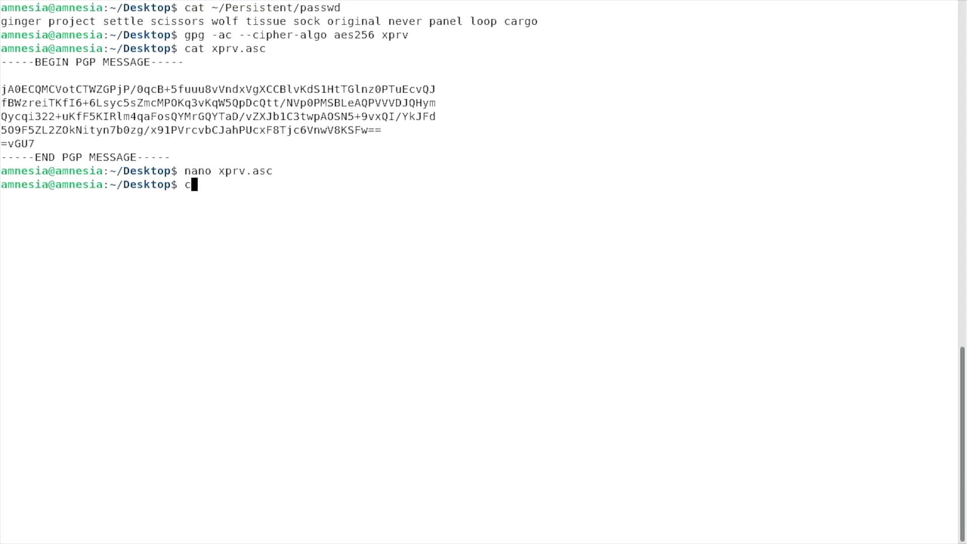
text(at xprv.asc | qr)
key(Return)
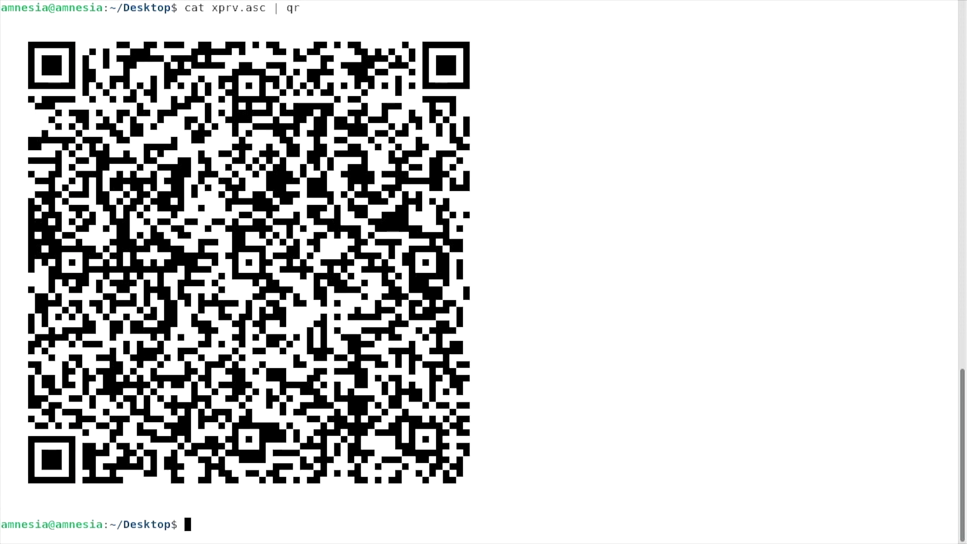
Save the QR code of xprv.asc as ~/Persistent/xprv.png and close the terminal.
key(Up)
text(> ~/Persistent/xprv.png)
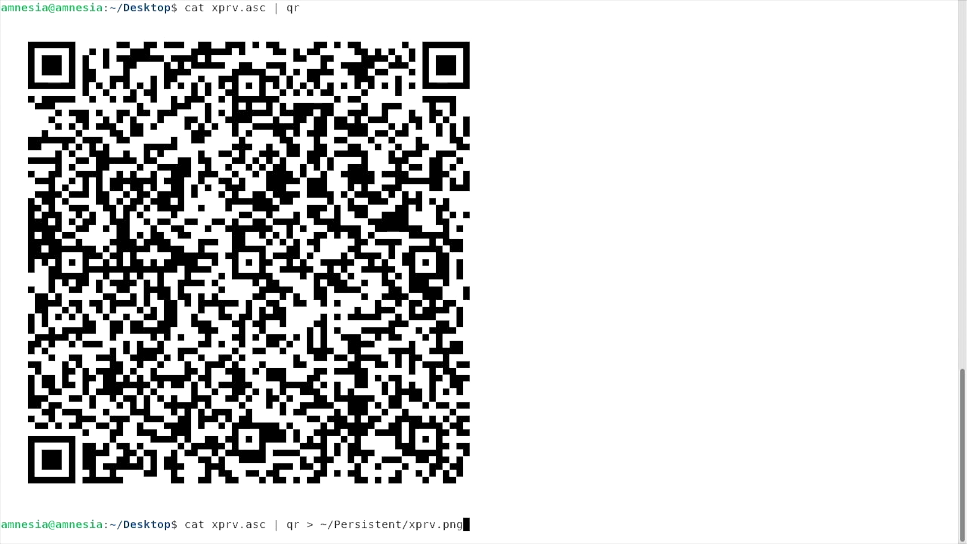
key(Return)
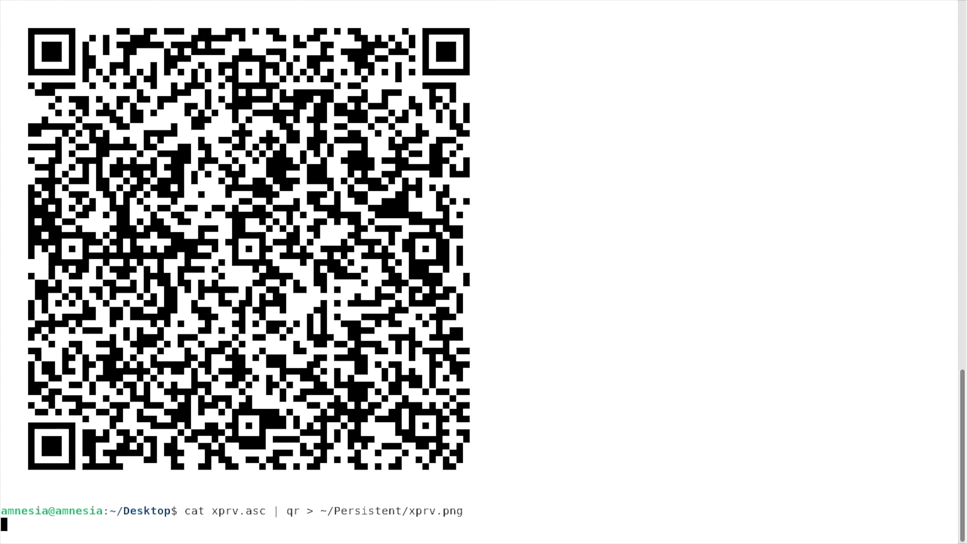
key(ctrl+d)
Open xprv.png from the Persistent folder in Files and show the QR code full-screen, scaled down slightly with a black margin around it.
key(super)
text(files)
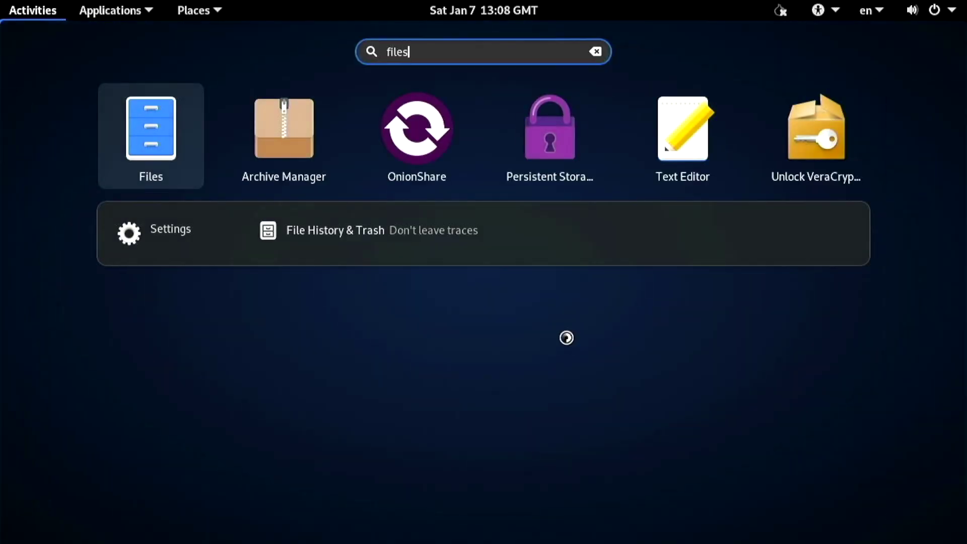
key(Return)
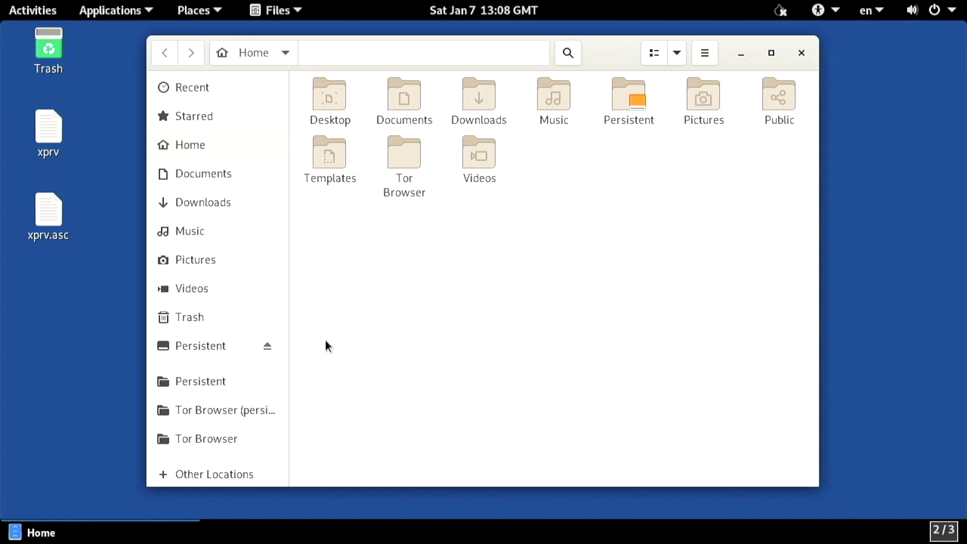
click(205, 351)
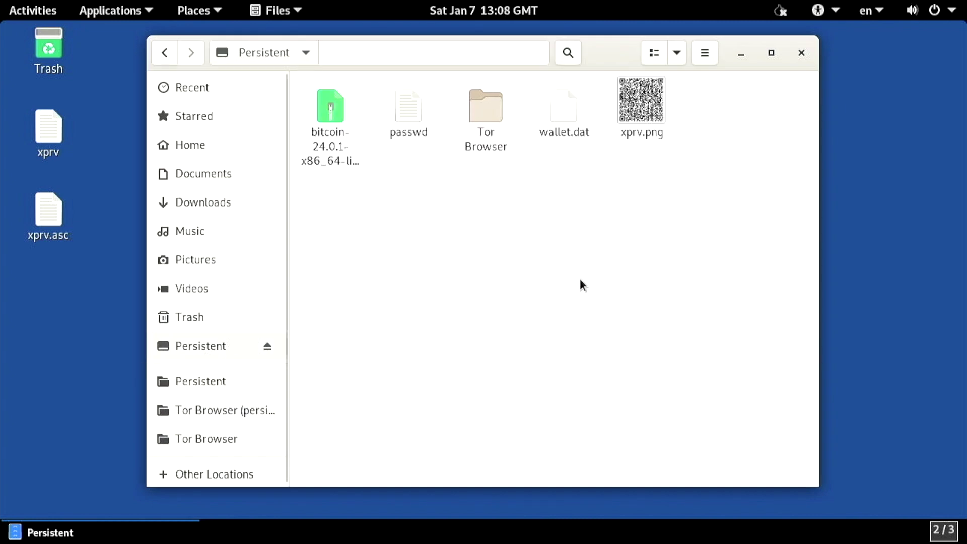
click(652, 101)
double_click(649, 97)
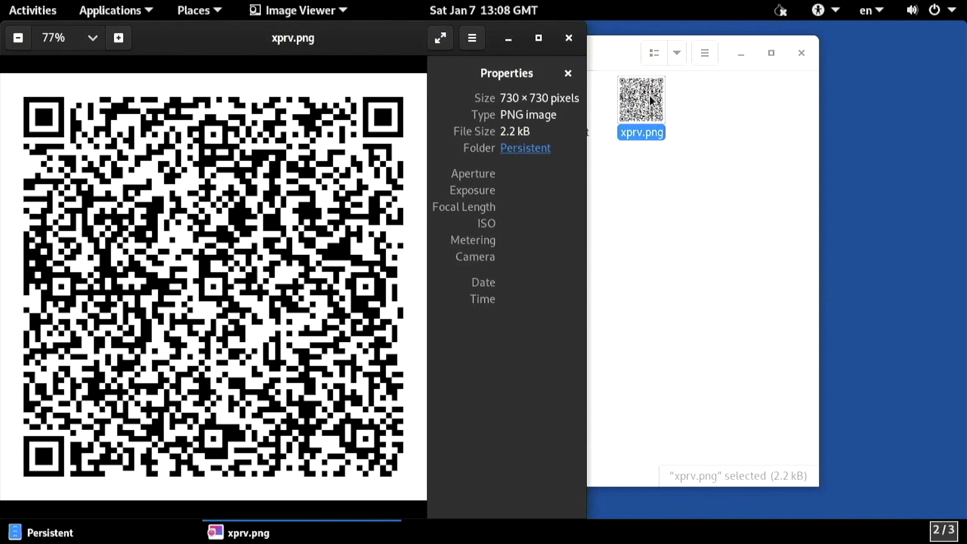
key(F11)
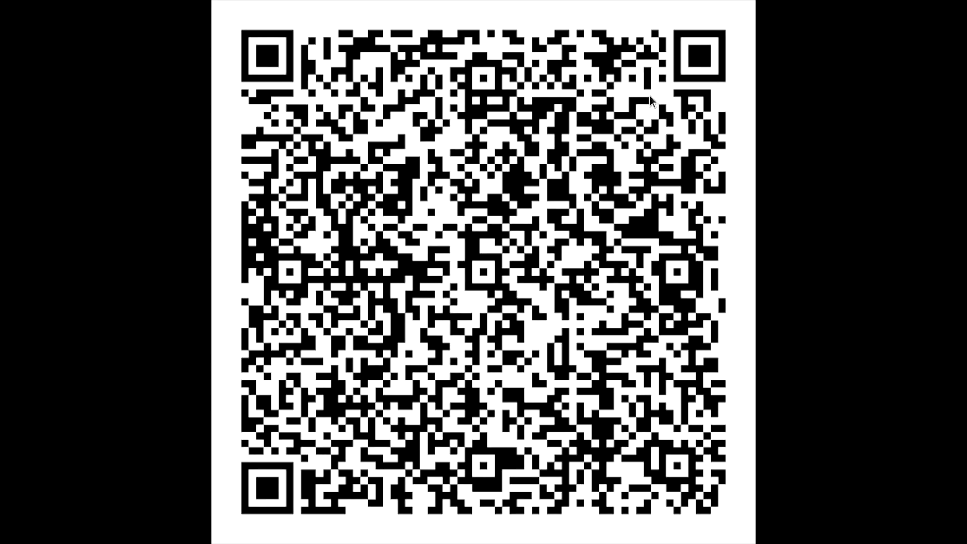
scroll(817, 205, down, 2)
scroll(813, 207, down, 1)
scroll(806, 197, up, 2)
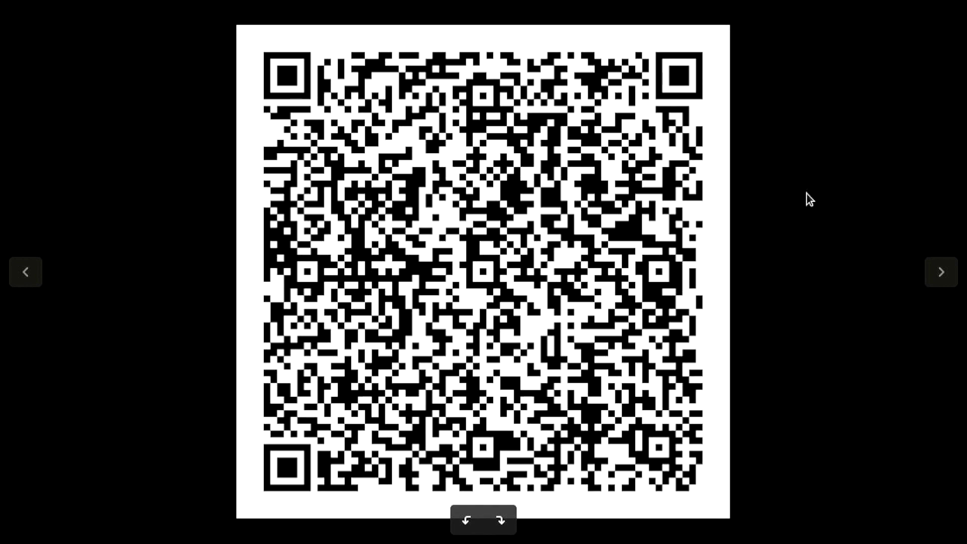
key(Right)
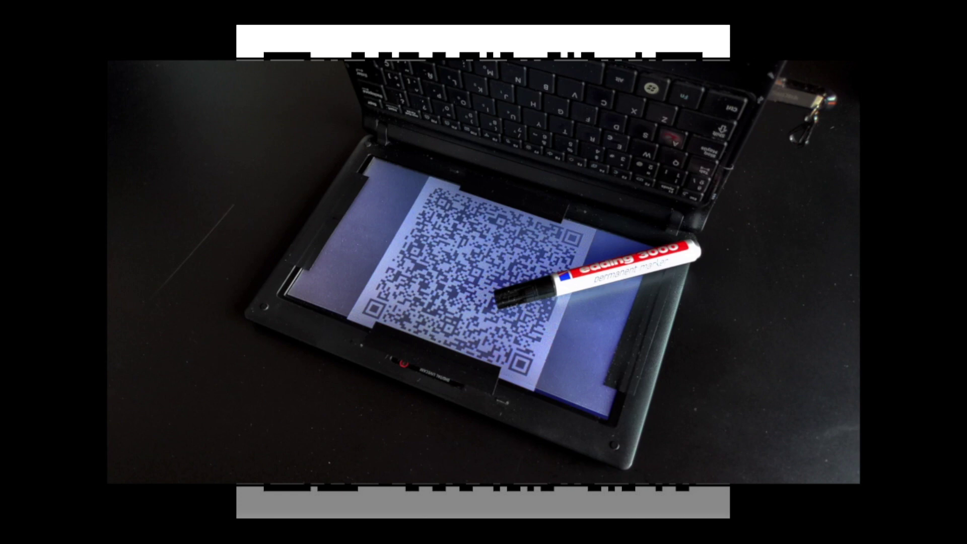
key(Right)
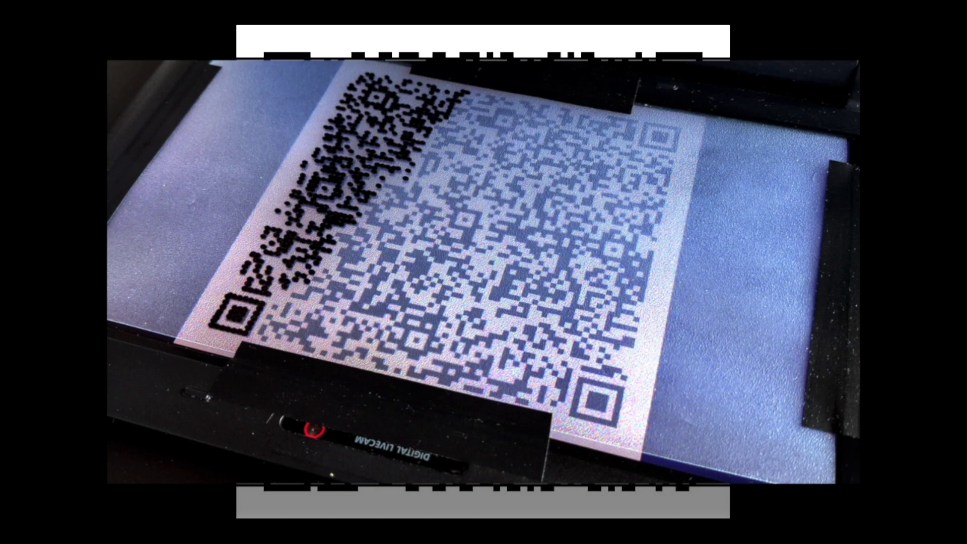
key(Right)
key(Right)
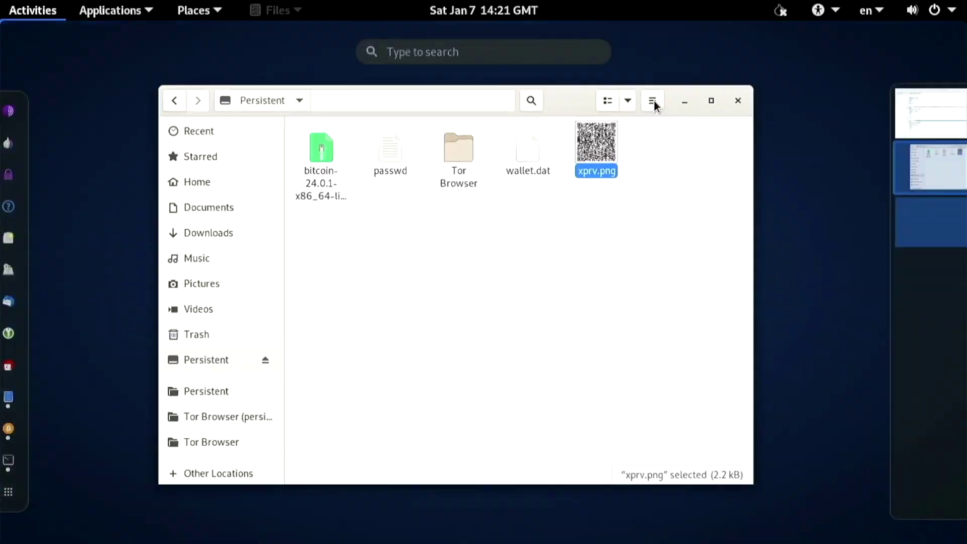
Launch Electrum Bitcoin Wallet and choose Import Bitcoin addresses or private keys as the kind of wallet in the Install Wizard.
text(ele)
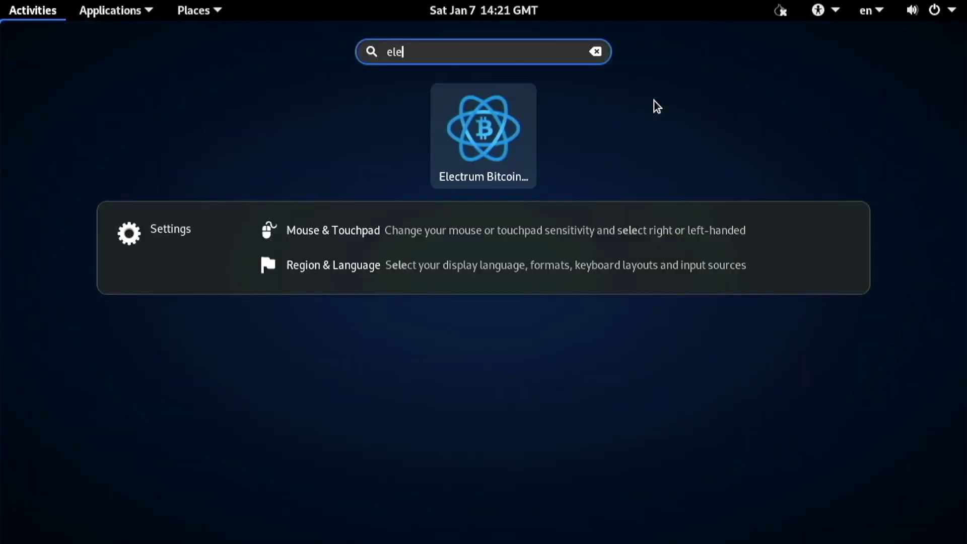
key(Return)
click(468, 189)
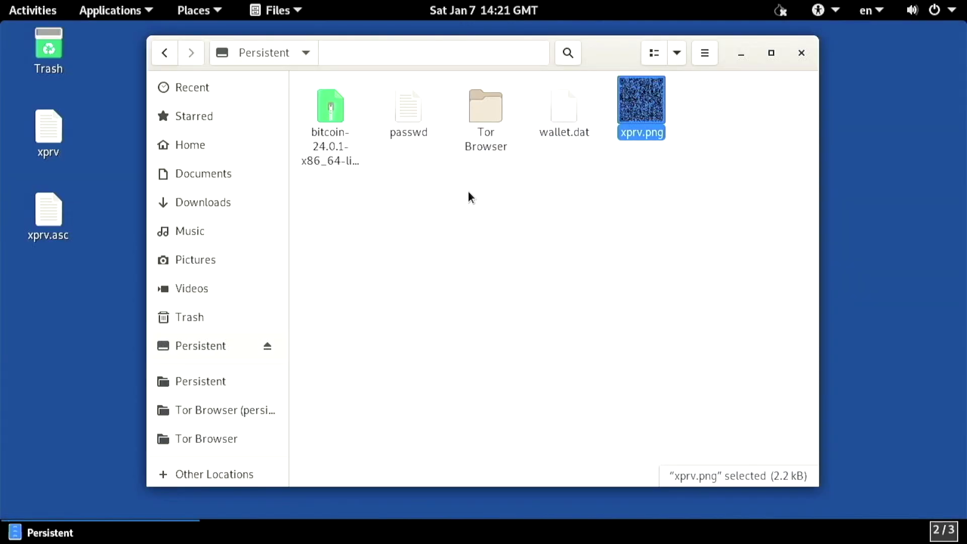
click(419, 326)
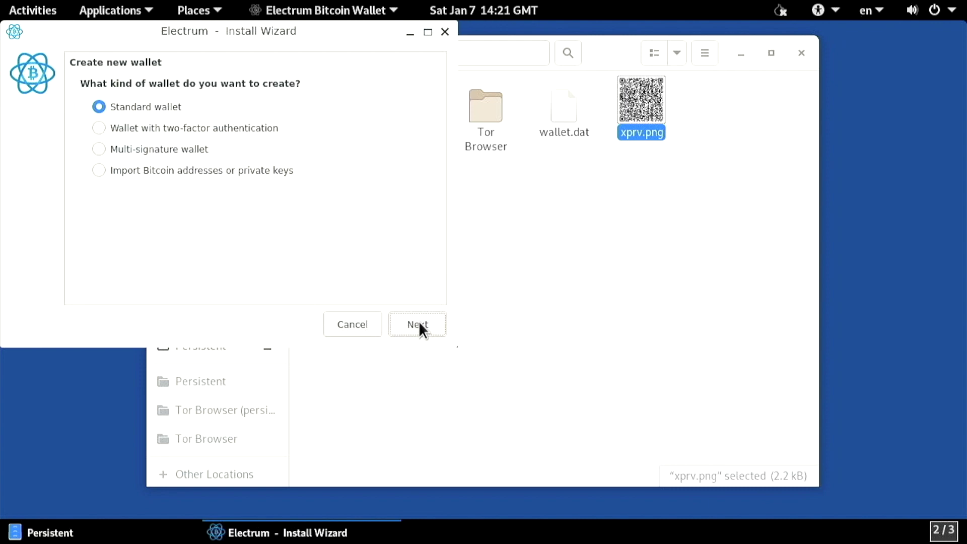
click(285, 171)
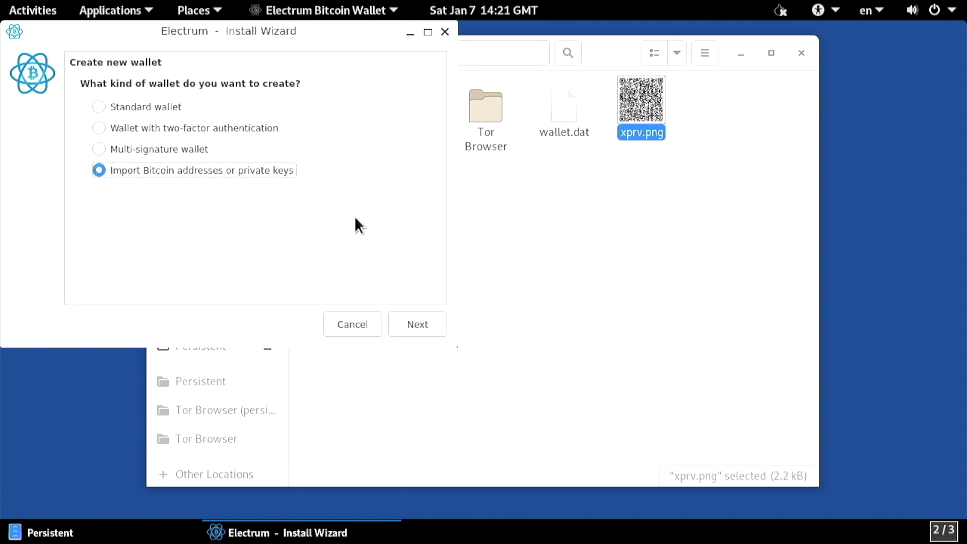
click(434, 324)
Scan the QR code with the camera into Electrum's import field and copy all of the decoded encrypted text.
click(395, 239)
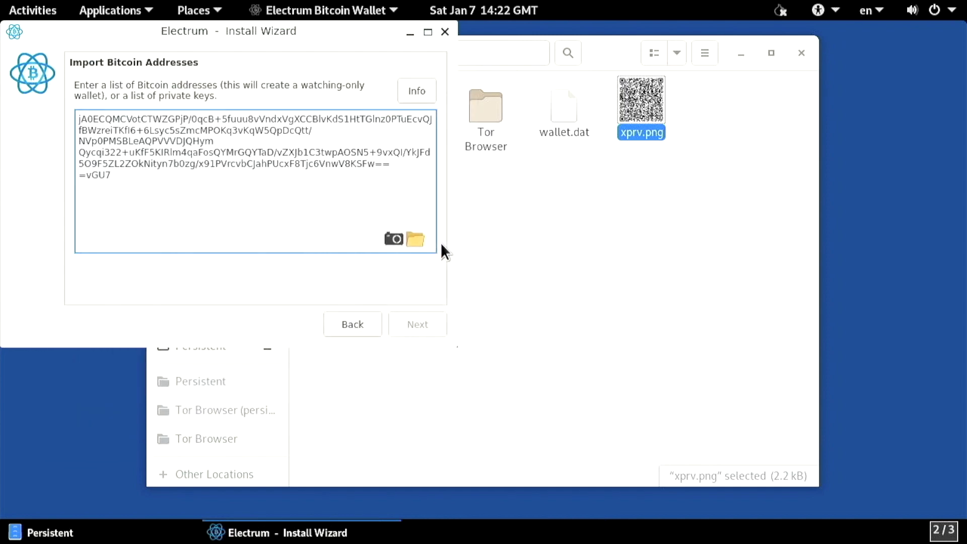
drag(113, 175, 67, 123)
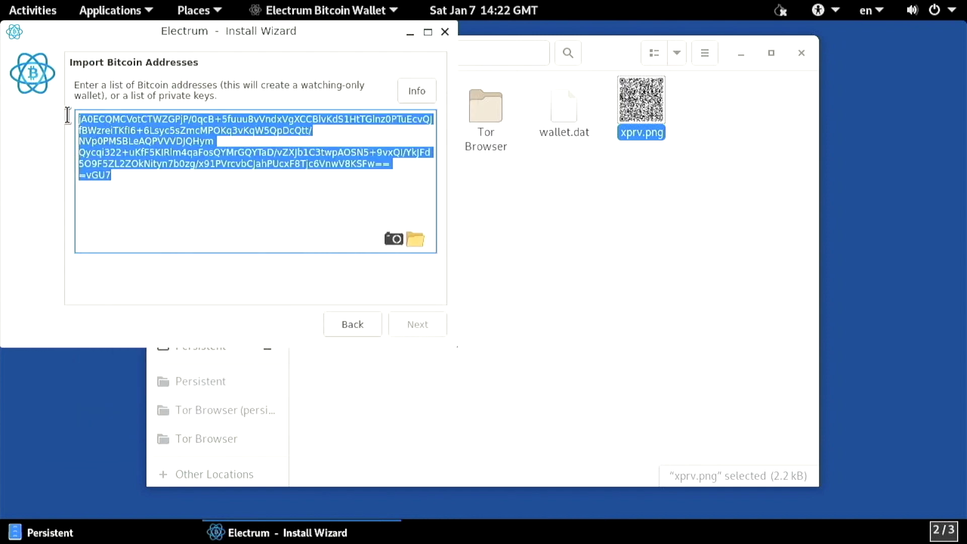
right_click(79, 117)
click(141, 192)
Switch to Text Editor and open a blank document.
key(super)
text(edit)
key(Return)
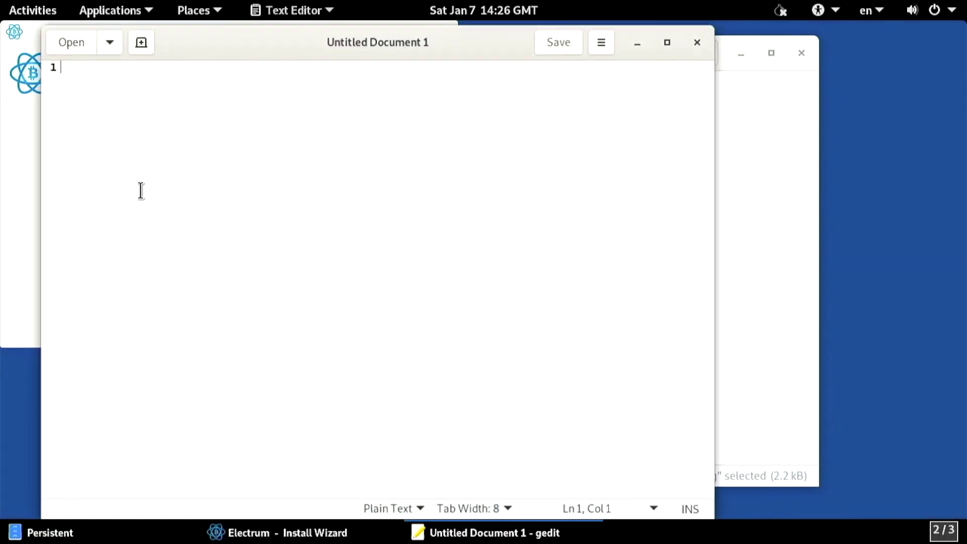
Paste the copied encrypted text and add the header -----BEGIN PGP MESSAGE----- followed by a blank line above it.
right_click(141, 191)
click(191, 285)
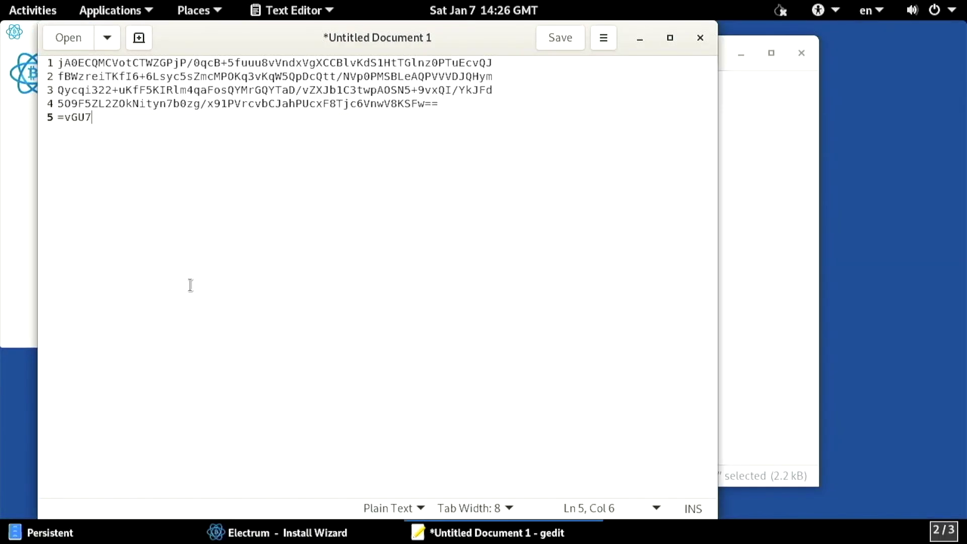
key(ctrl+Home)
key(Return)
key(Return)
key(Up)
key(Up)
text(-----BEGIN )
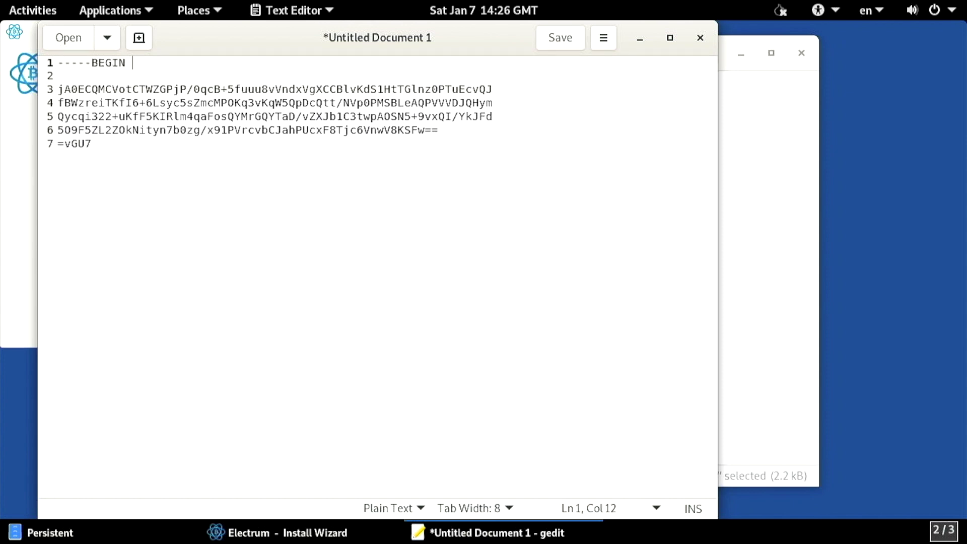
text(PGP MESSAGE-----)
Add the footer line -----END PGP MESSAGE----- directly below the last line of the encrypted text.
key(Down)
key(Down)
key(Down)
key(Down)
key(Down)
key(Down)
key(Return)
text(----)
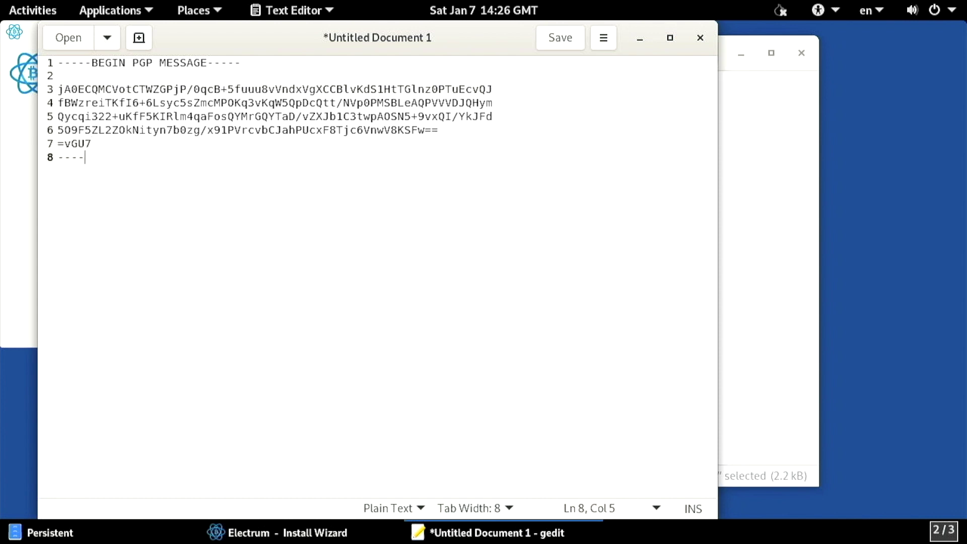
text(-END PGP MESSAGE-----)
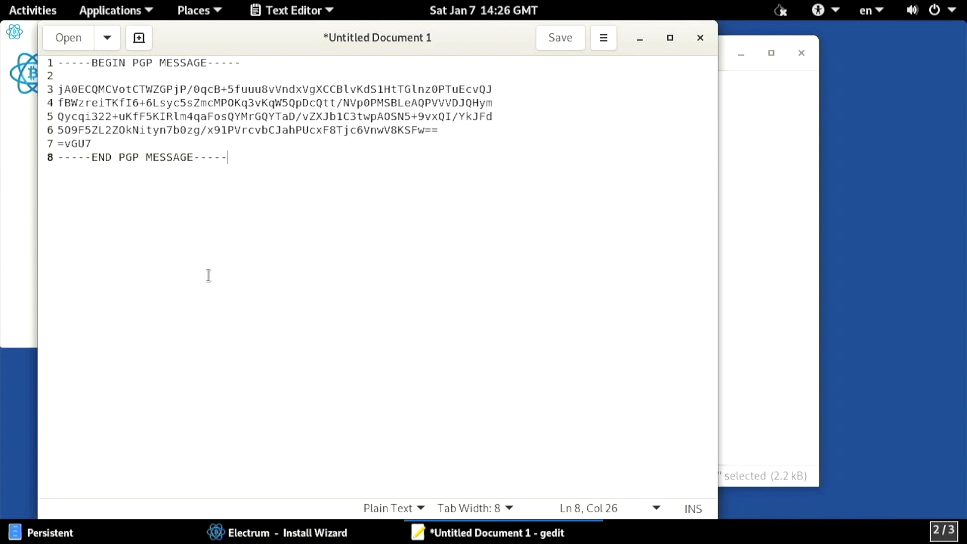
Save the document as qr-bak.asc in the Desktop folder.
click(561, 42)
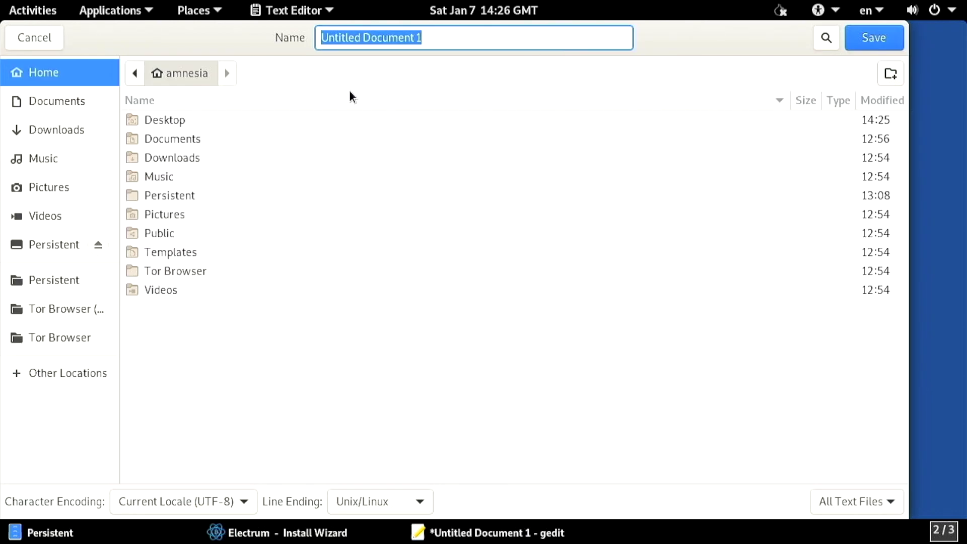
double_click(168, 122)
text(qr-bak.asc)
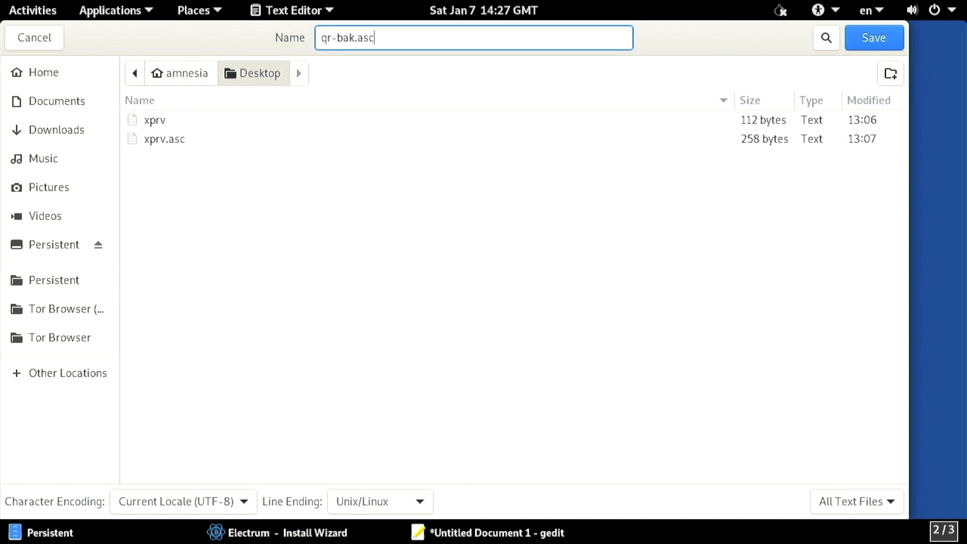
key(Return)
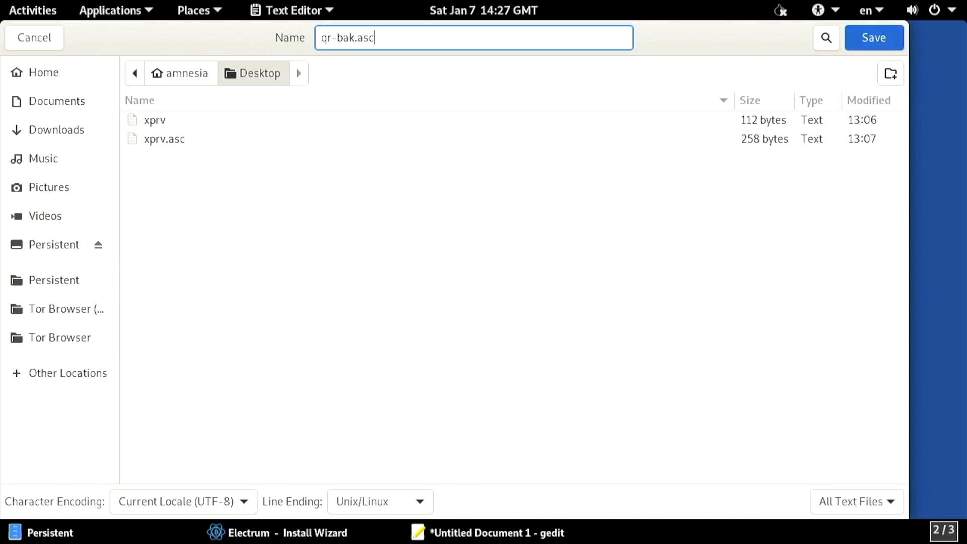
Open a terminal in the Desktop folder on the empty workspace and run gpg -d qr-bak.asc.
key(alt+Tab)
key(ctrl+alt+Down)
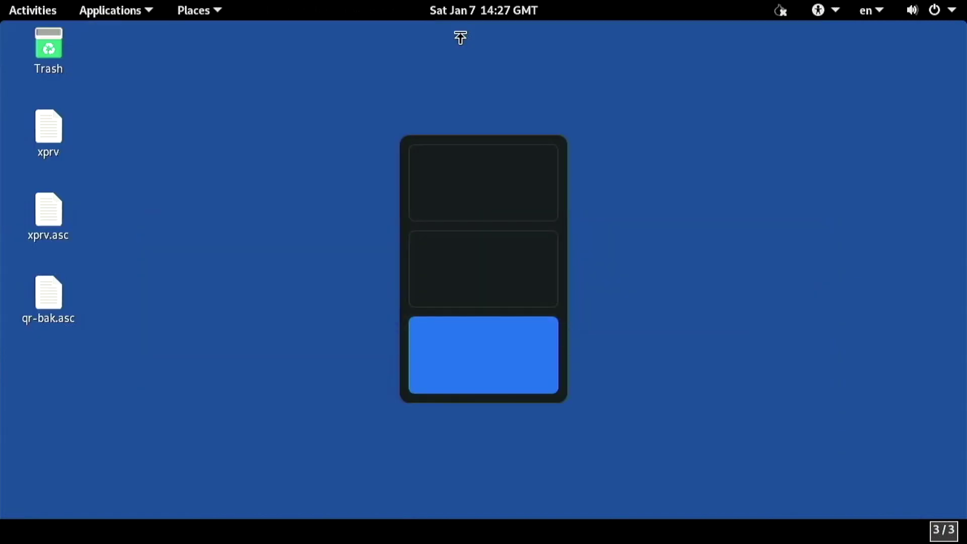
right_click(442, 69)
click(509, 184)
text(gpg -d q)
key(Tab)
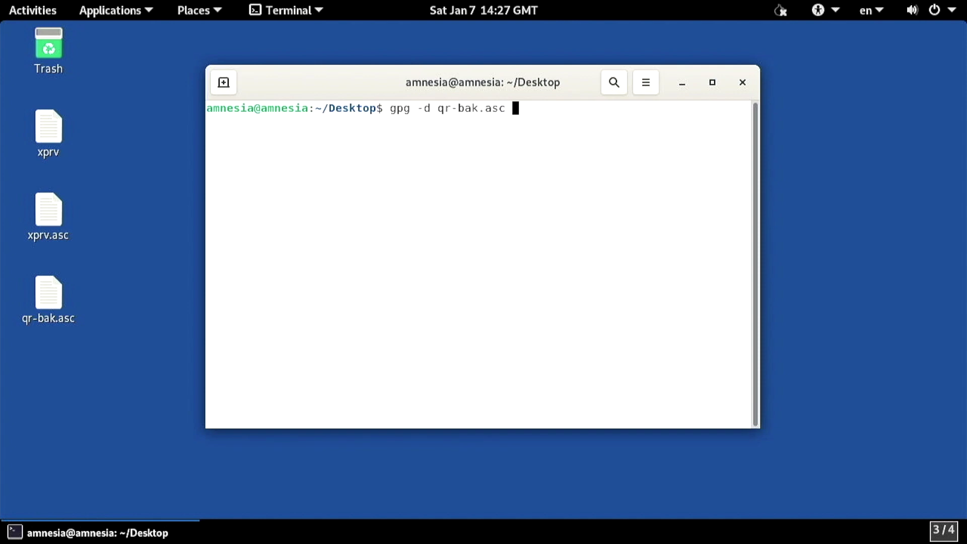
key(Return)
Open the passwd file from the Persistent folder in Files and copy the entire passphrase.
key(ctrl+alt+Up)
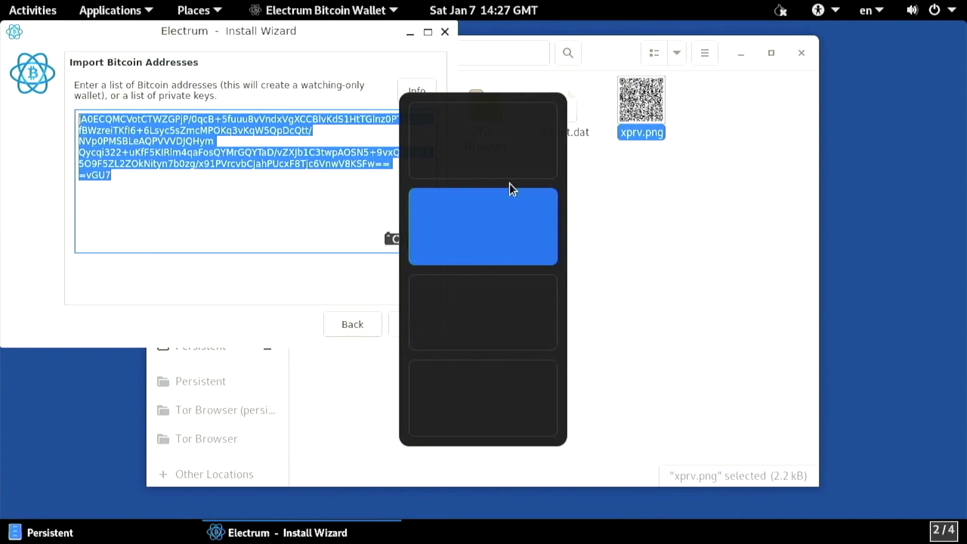
click(510, 185)
double_click(411, 117)
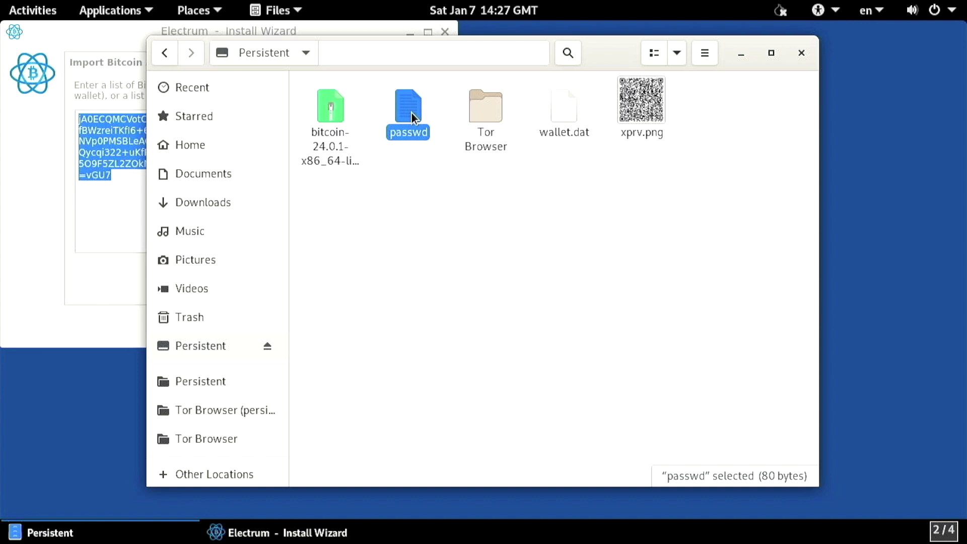
double_click(579, 66)
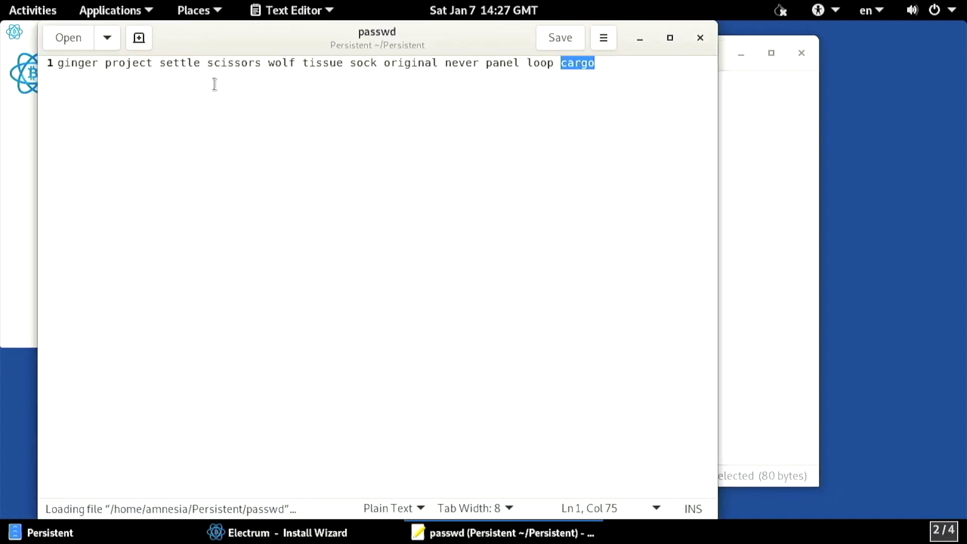
shift+click(58, 63)
right_click(65, 65)
click(101, 139)
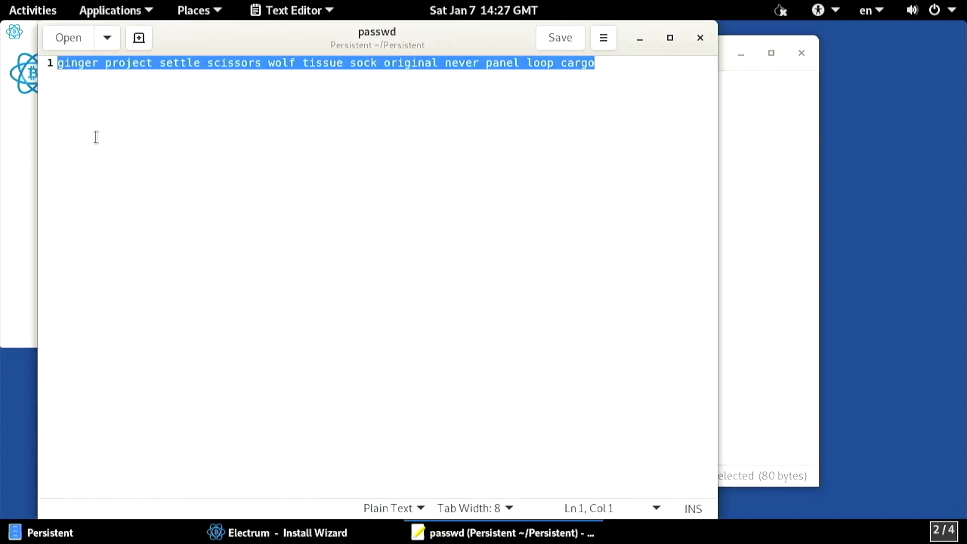
Return to the gpg prompt, paste the passphrase into its field and confirm it.
key(ctrl+alt+Down)
right_click(482, 285)
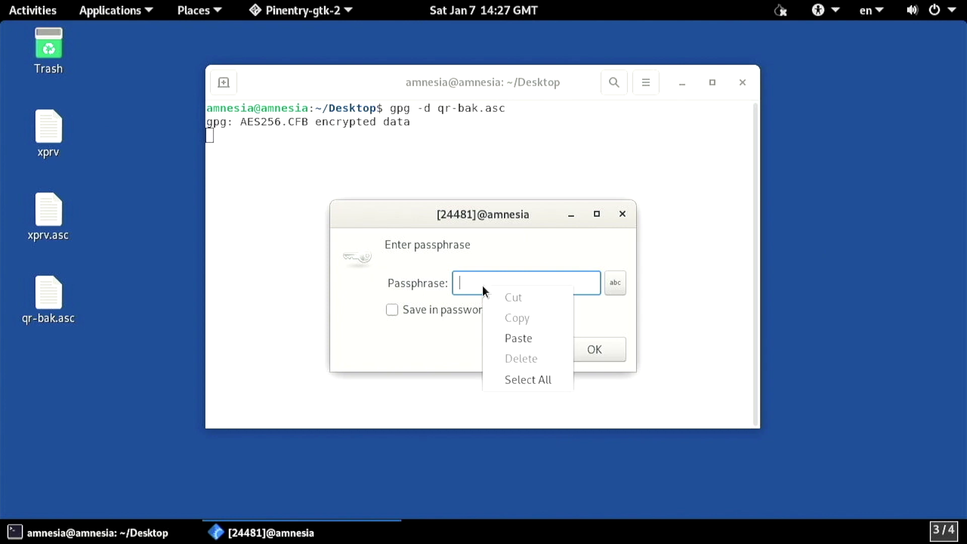
click(512, 342)
click(570, 348)
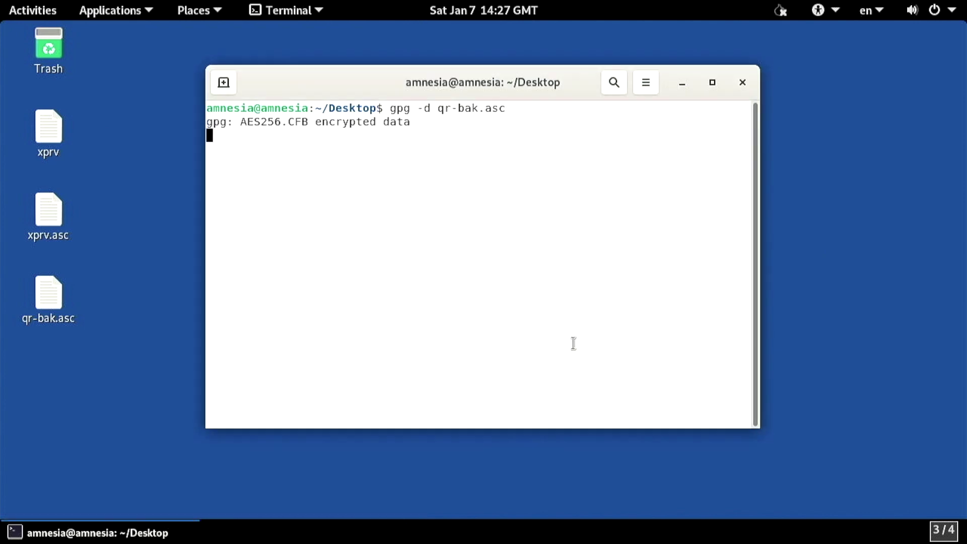
Make the terminal full-screen and run cat xprv to compare the original key with the decrypted output.
key(F11)
text(cat xprv)
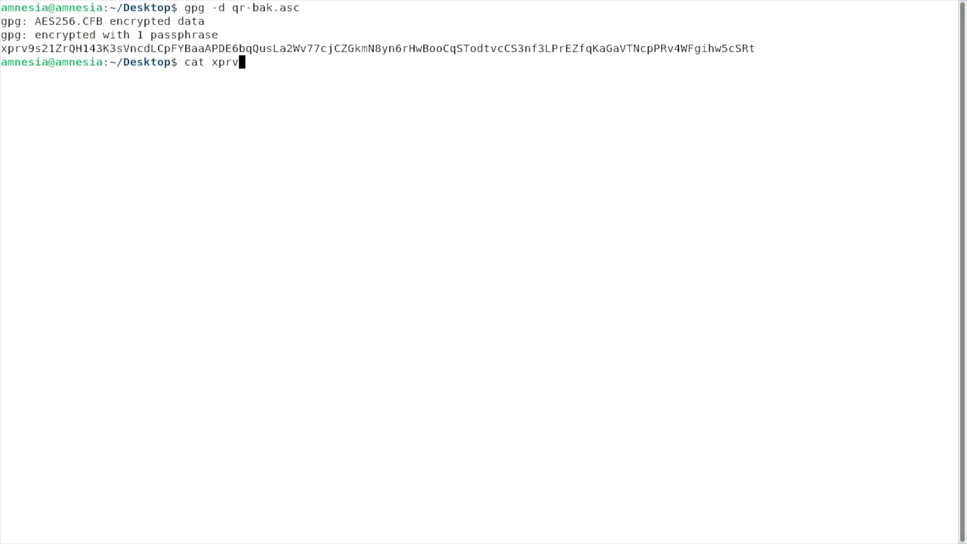
key(Return)
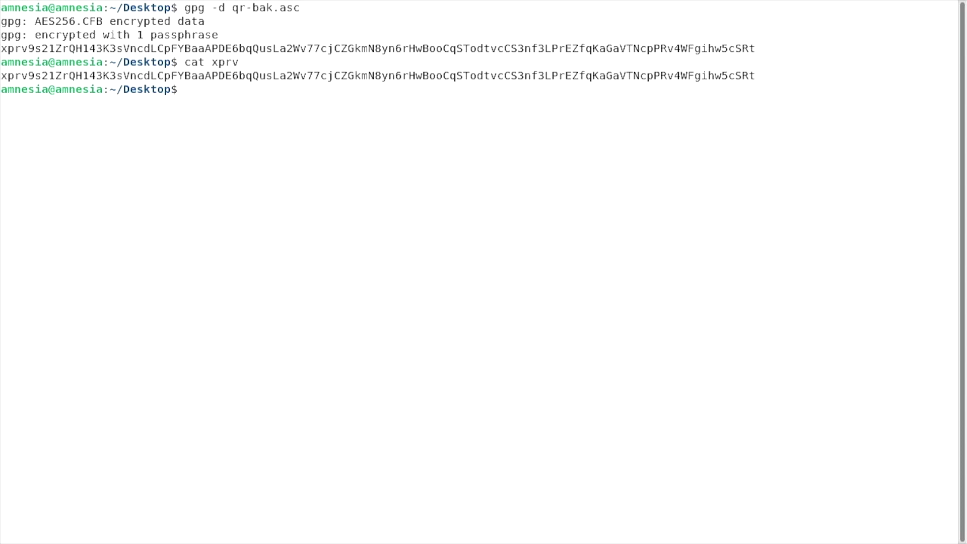
Close the terminal and the remaining Files window.
key(alt+F4)
key(ctrl+alt+Down)
key(alt+F4)
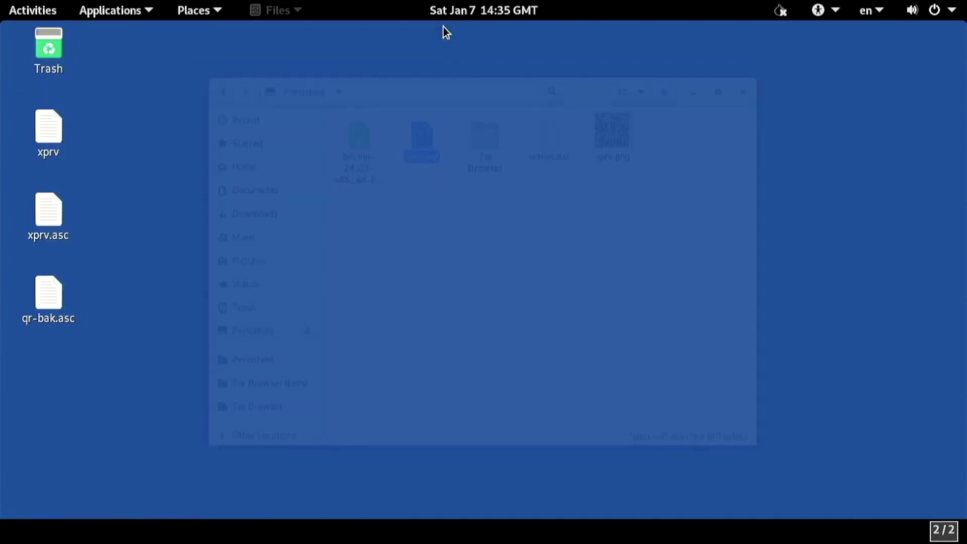
Switch to the Bitcoin Core node window, clear its console and run listdescriptors for the public descriptors.
key(ctrl+alt+Up)
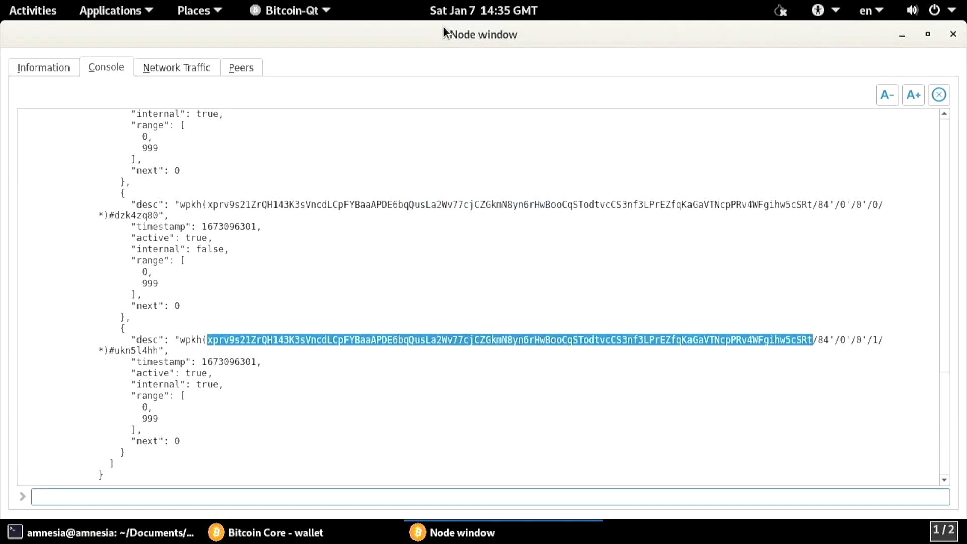
key(ctrl+l)
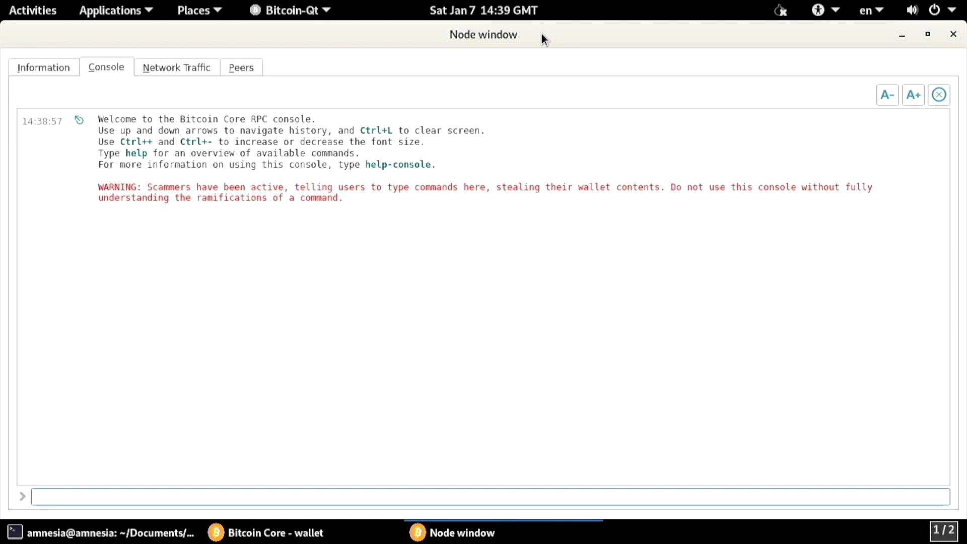
text(listde)
key(Down)
key(Return)
Copy the full external wpkh descriptor, with internal set to false, and paste it into a new Text Editor document.
double_click(361, 204)
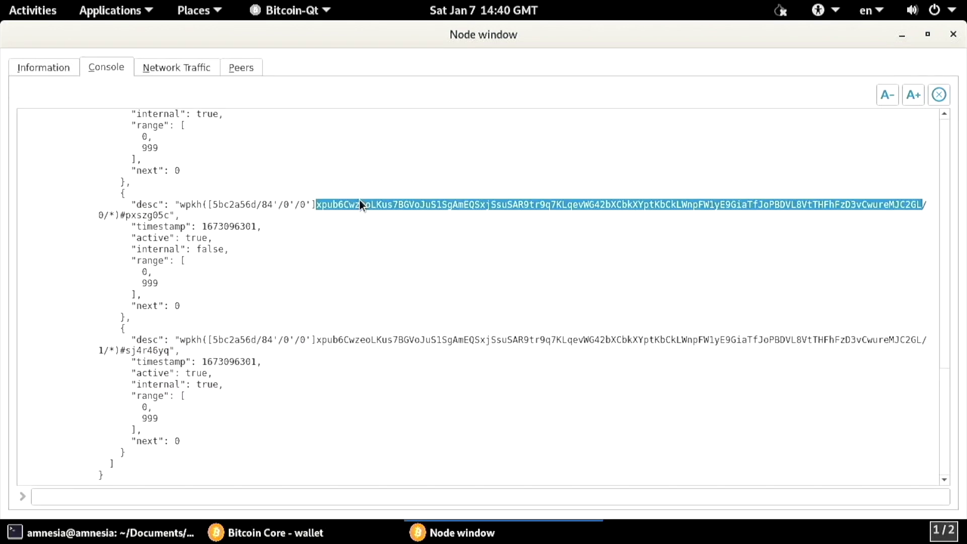
click(192, 206)
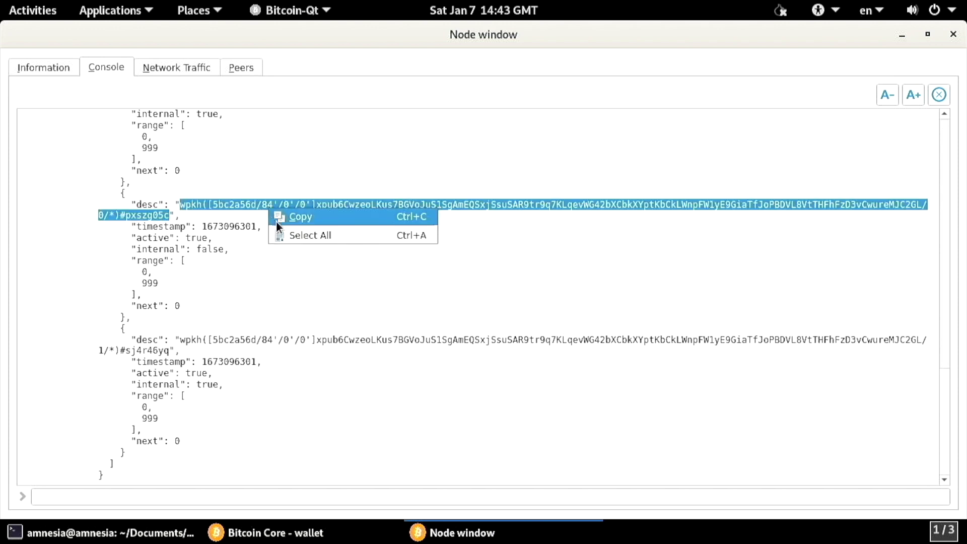
click(276, 217)
key(super)
text(edit)
key(Return)
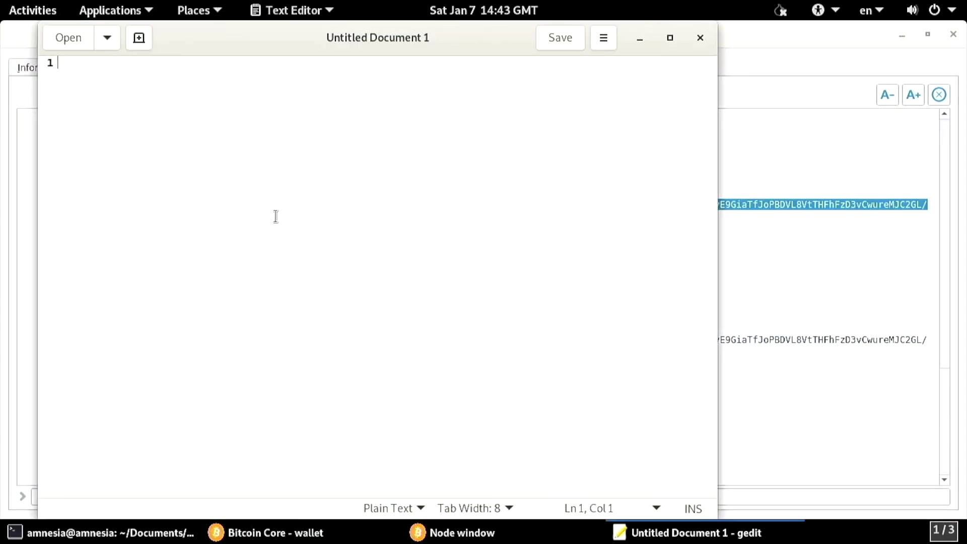
key(ctrl+v)
Save the document as descriptor-0 in the Desktop folder.
key(ctrl+s)
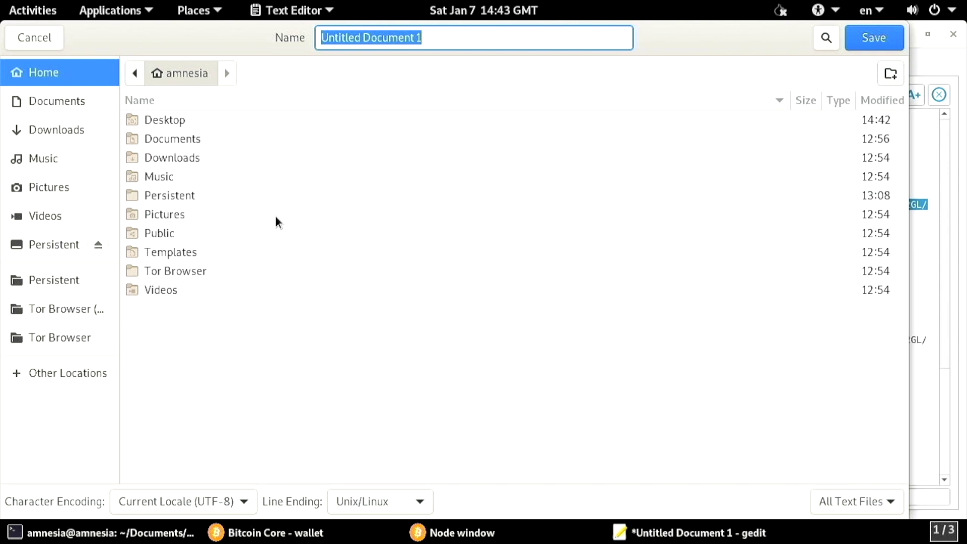
double_click(180, 125)
click(448, 37)
text(descriptor-0)
key(Return)
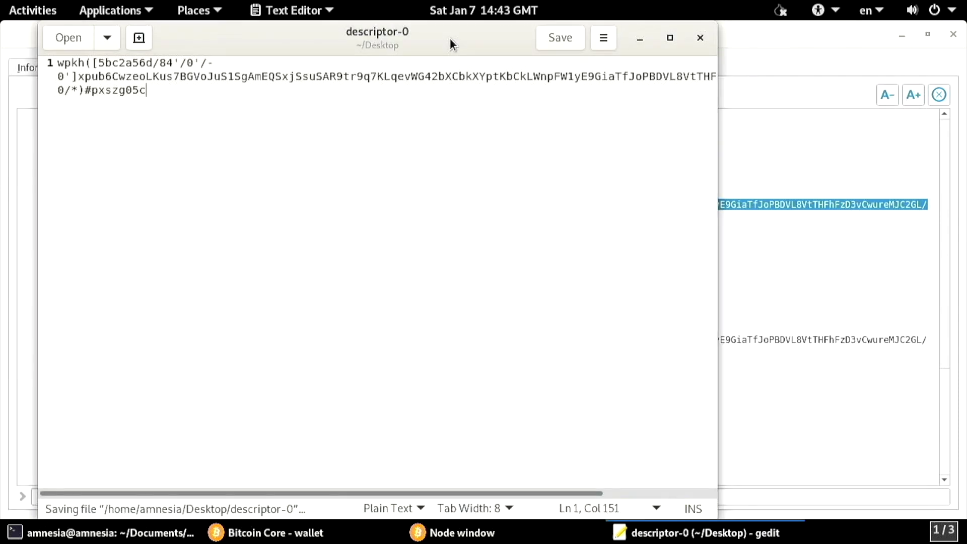
Replace the document's text with the full internal wpkh descriptor copied from the Bitcoin Core console.
key(ctrl+a)
key(Delete)
key(alt+Tab)
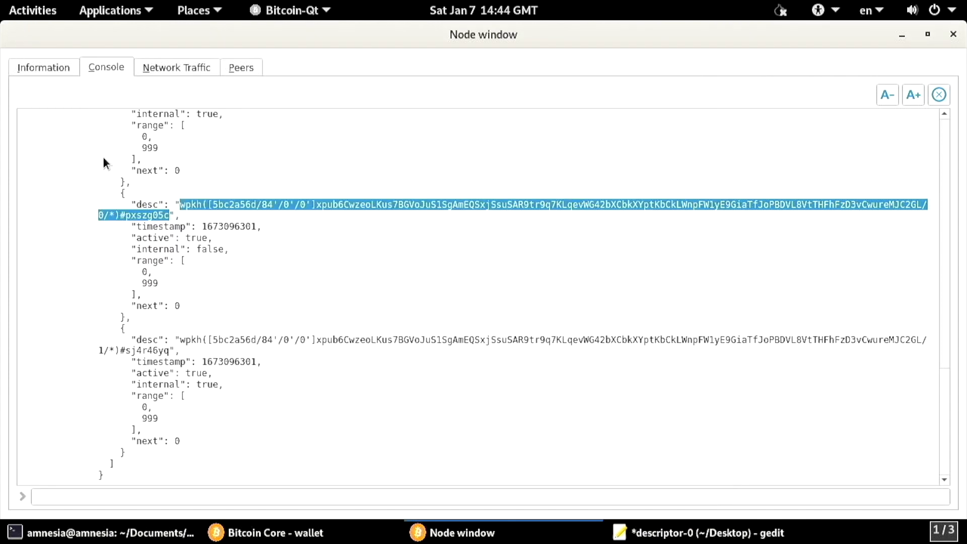
click(181, 336)
drag(182, 343, 169, 351)
right_click(162, 354)
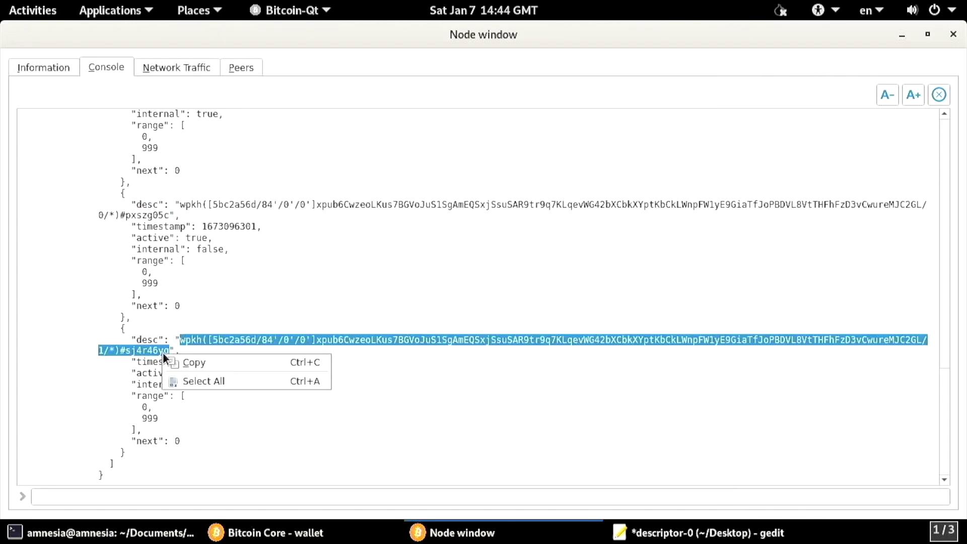
click(186, 361)
key(super)
click(194, 347)
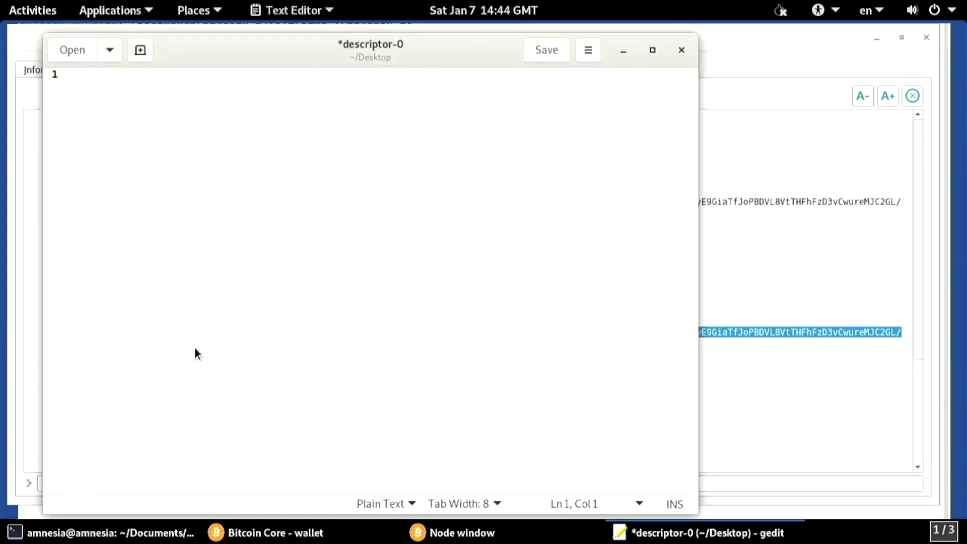
key(ctrl+v)
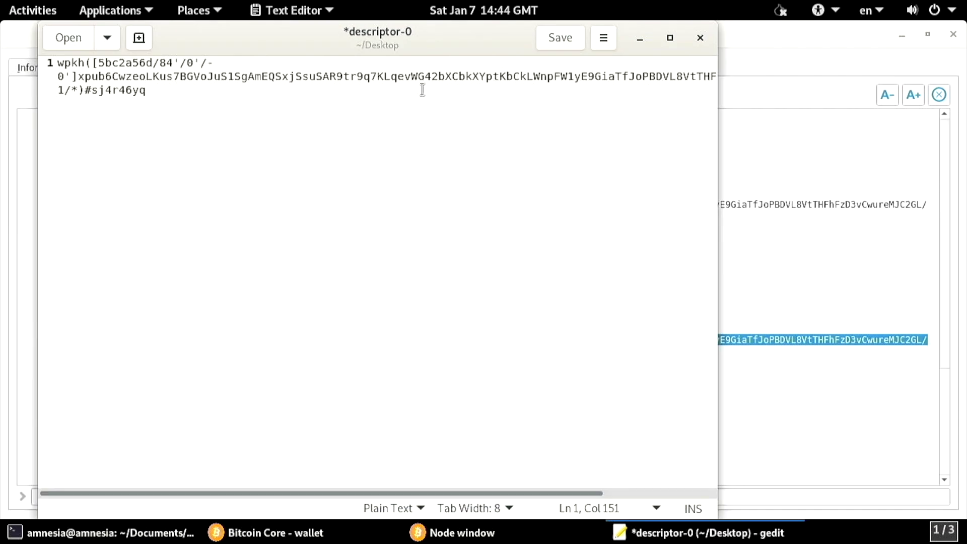
Save the edited document as a new file named descriptor-1 on the Desktop.
click(593, 38)
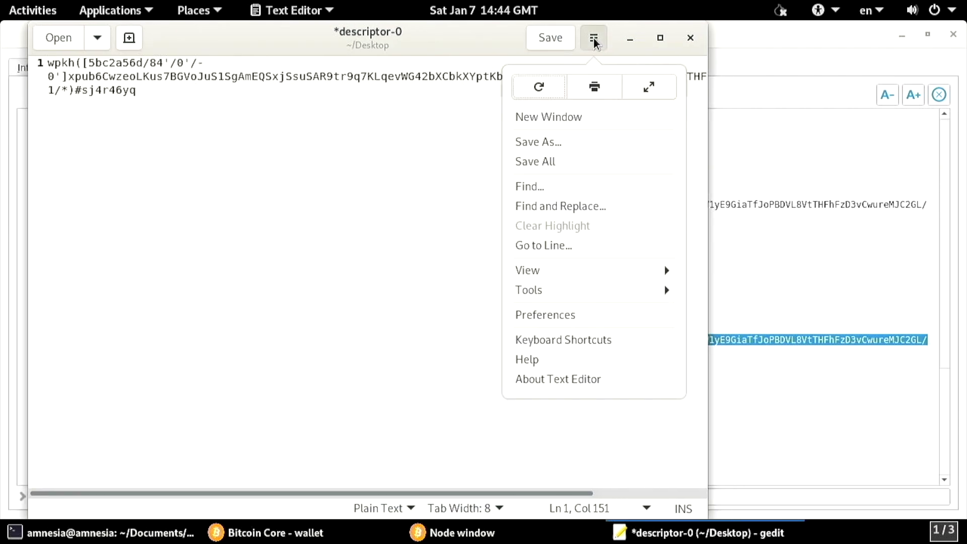
click(561, 141)
key(End)
key(BackSpace)
text(1)
key(Return)
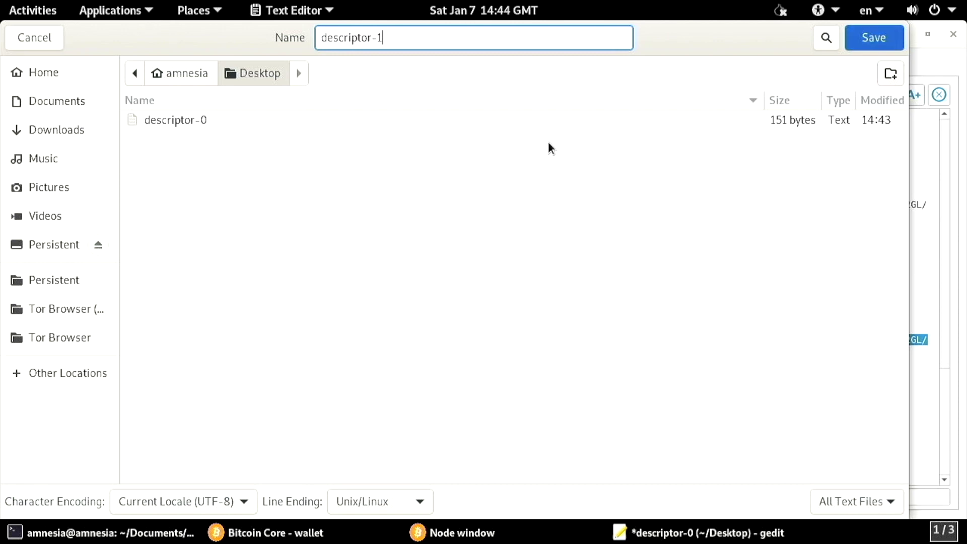
Open a terminal in the Desktop folder and run cat descriptor-0 | qr > descriptor-0.png to generate the first QR code.
key(alt+Tab)
key(ctrl+alt+Down)
right_click(551, 148)
click(585, 267)
text(cat descriptor-0 | qr > descriptor-0.png)
key(Return)
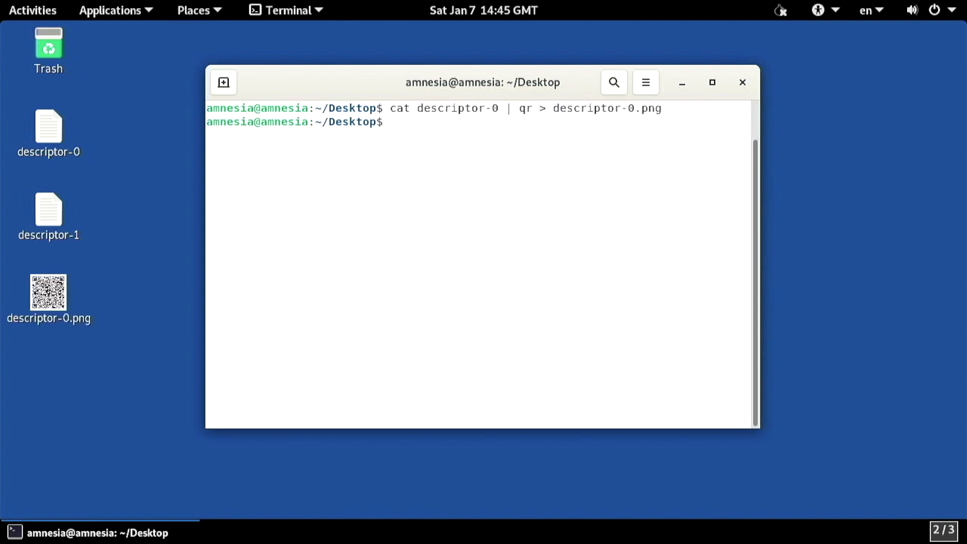
Adapt the previous command to cat descriptor-1 | qr > descriptor-1.png and run it to generate the second QR code.
key(Up)
key(Left)
key(Left)
key(Left)
key(BackSpace)
key(BackSpace)
text(1.)
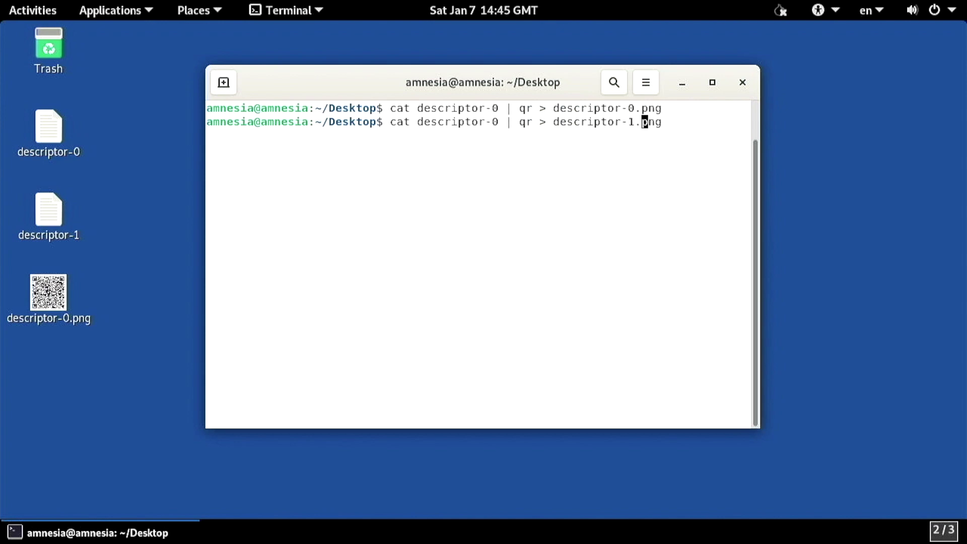
key(Left)
key(Left)
key(Left)
key(Left)
key(Left)
key(Left)
key(Left)
key(Left)
key(Left)
key(Left)
key(Left)
key(Left)
key(Left)
key(Left)
key(Left)
key(Left)
key(Left)
key(Left)
key(Left)
key(Left)
key(Delete)
text(1)
key(Return)
Delete the text files descriptor-0 and descriptor-1 from the Desktop with rm.
text(rm descriptor-0 d)
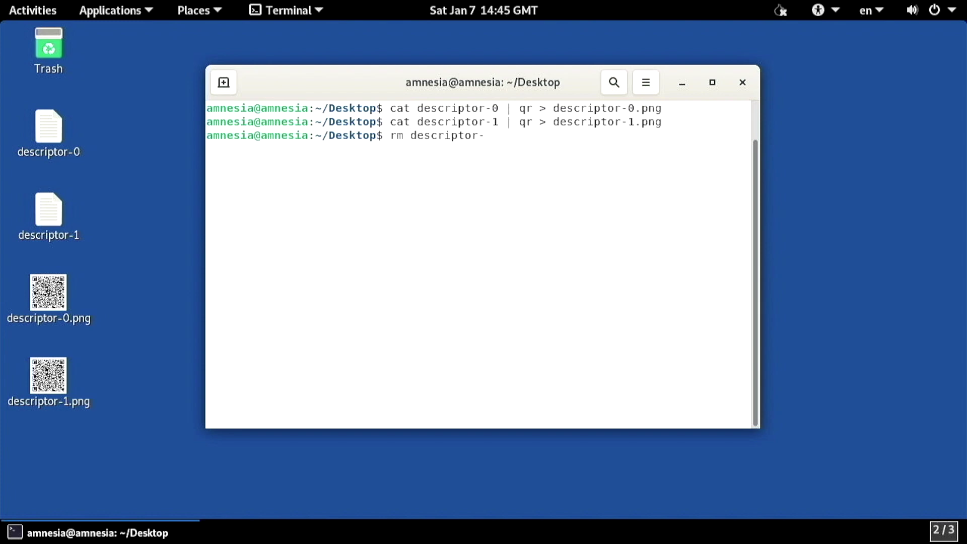
key(Tab)
key(Return)
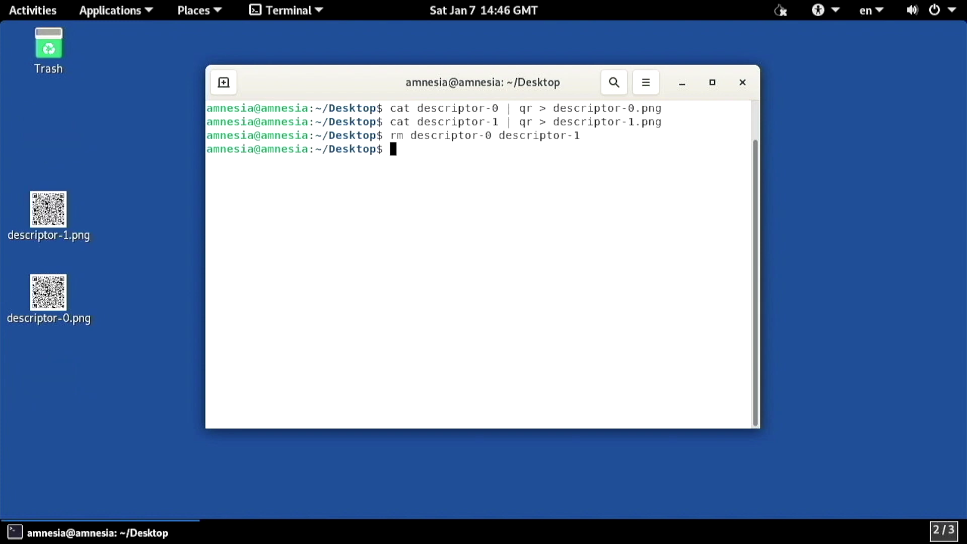
Close the terminal on the offline system and bring the Bitcoin Core window to the front on the online computer.
key(ctrl+d)
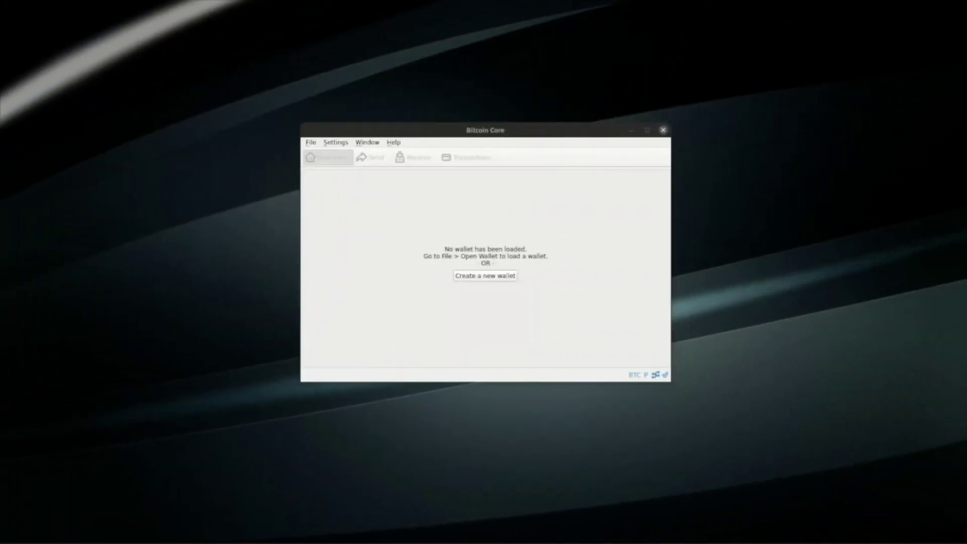
key(super)
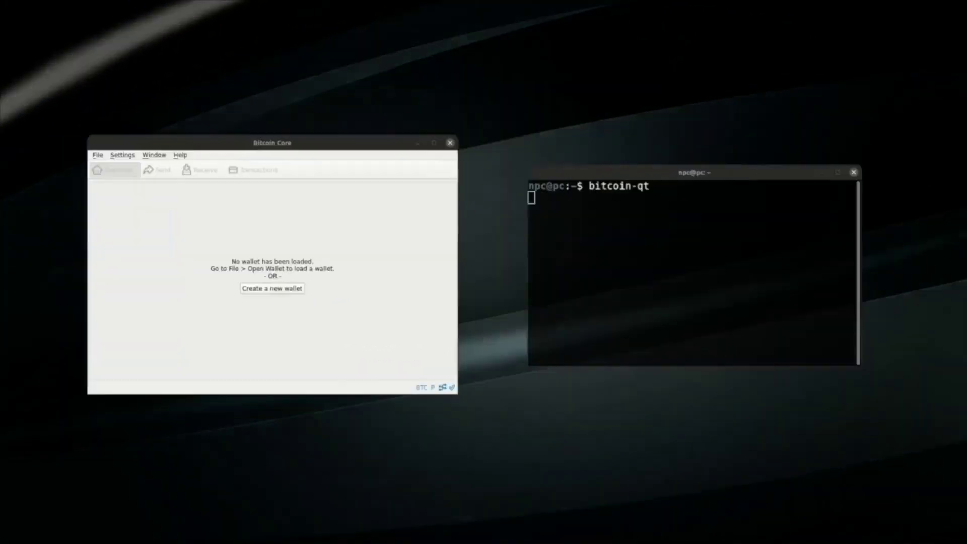
key(Return)
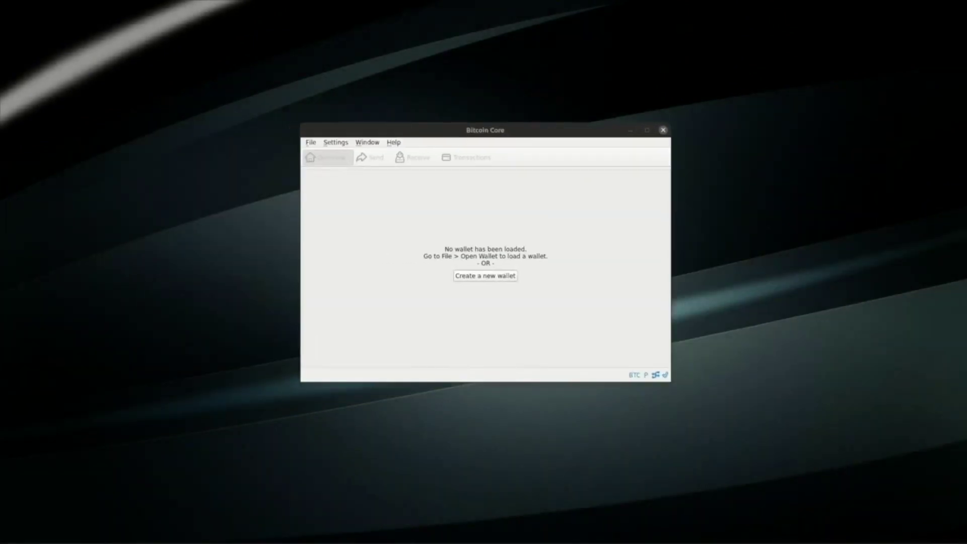
Check the online node's block sync status and look over its connected peers.
mouse_move(665, 376)
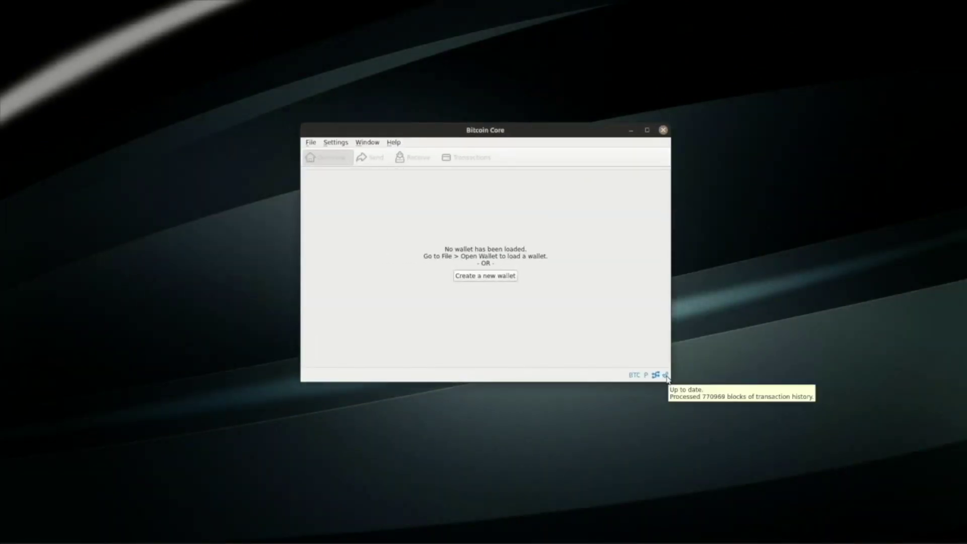
click(666, 377)
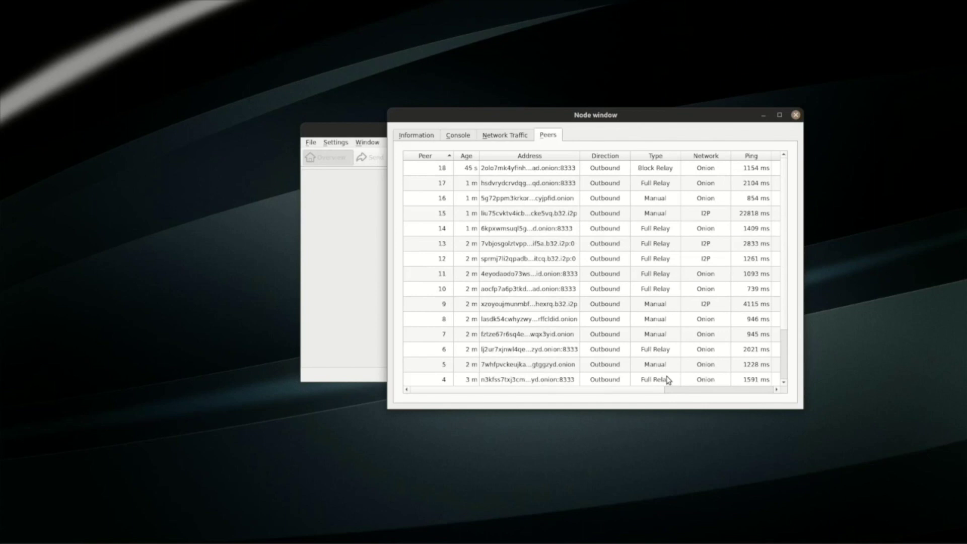
key(Escape)
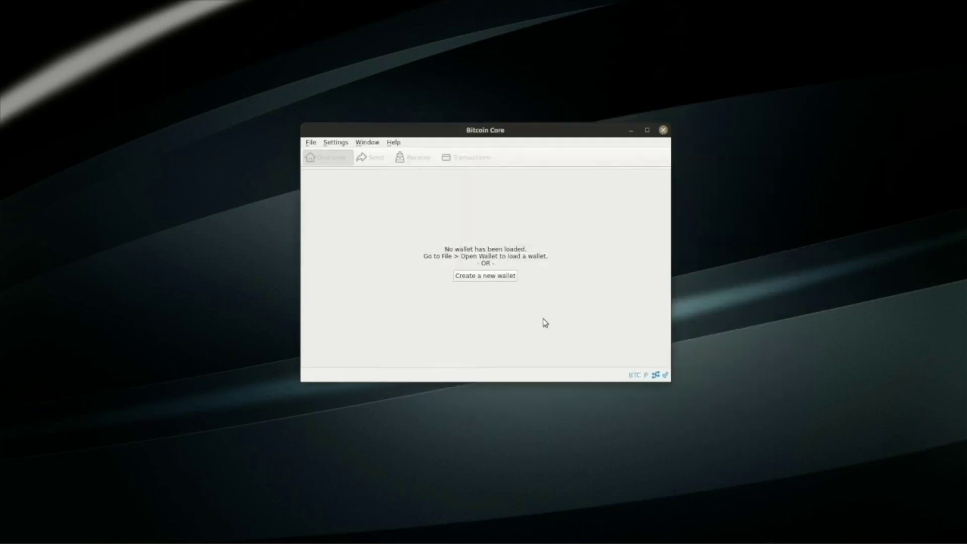
Create a blank descriptor wallet named wallet with private keys disabled.
click(311, 142)
click(318, 153)
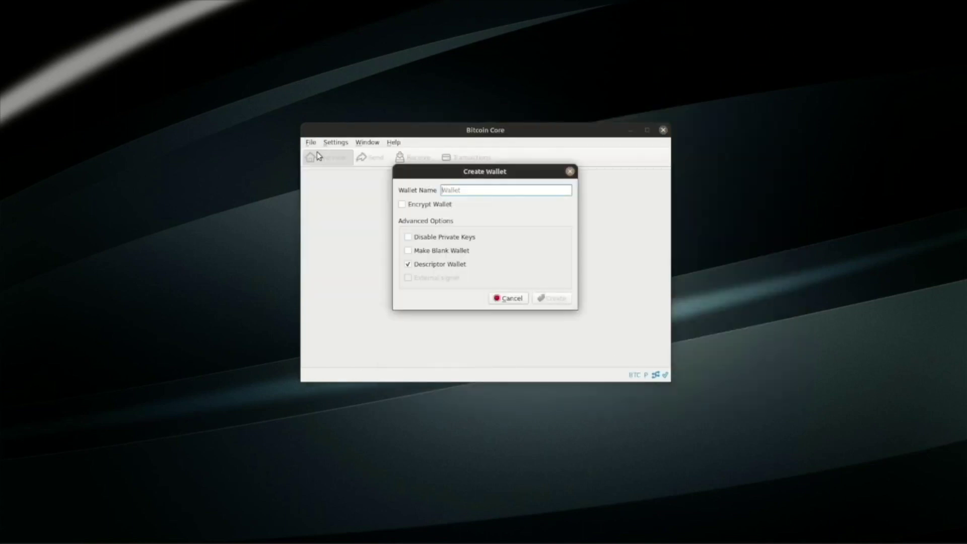
text(wallet)
click(407, 237)
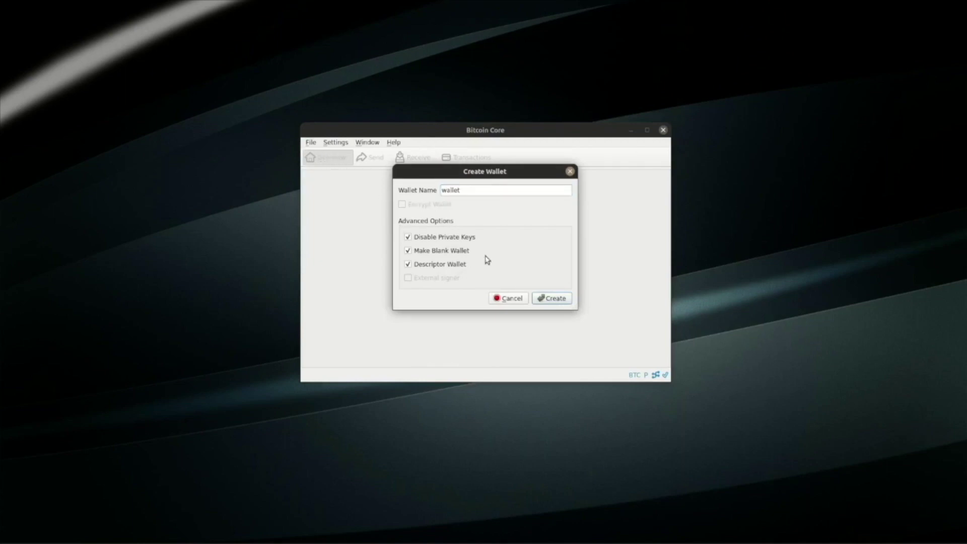
click(544, 299)
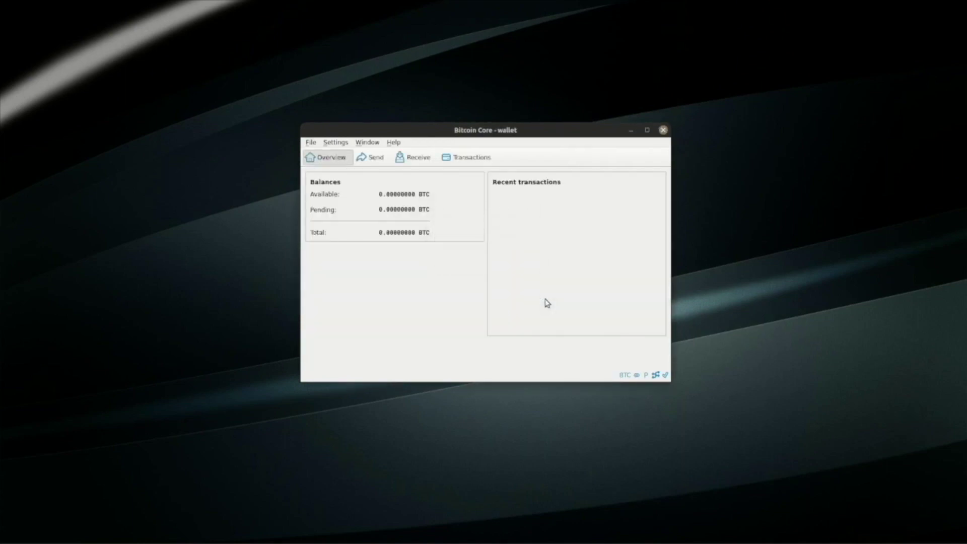
Show the node console and open import_descriptors.txt with nano in a terminal sized to fit below the console.
key(ctrl+t)
key(ctrl+alt+t)
drag(544, 279, 544, 388)
key(ctrl+plus)
text(nano import_descriptors.txt)
key(Return)
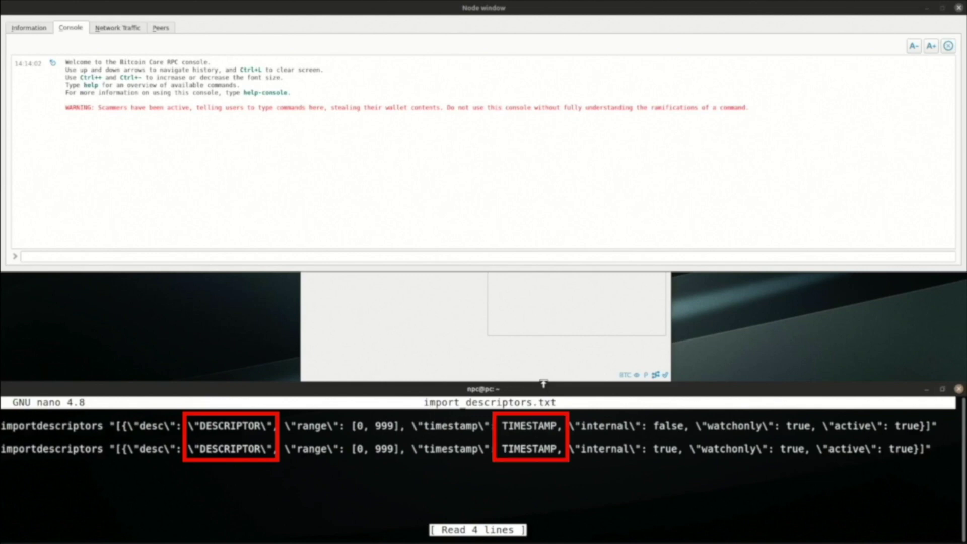
Open a full-screen terminal on Workspace 3 and install zbar-tools with sudo apt install, accepting the prompt.
key(ctrl+alt+Right)
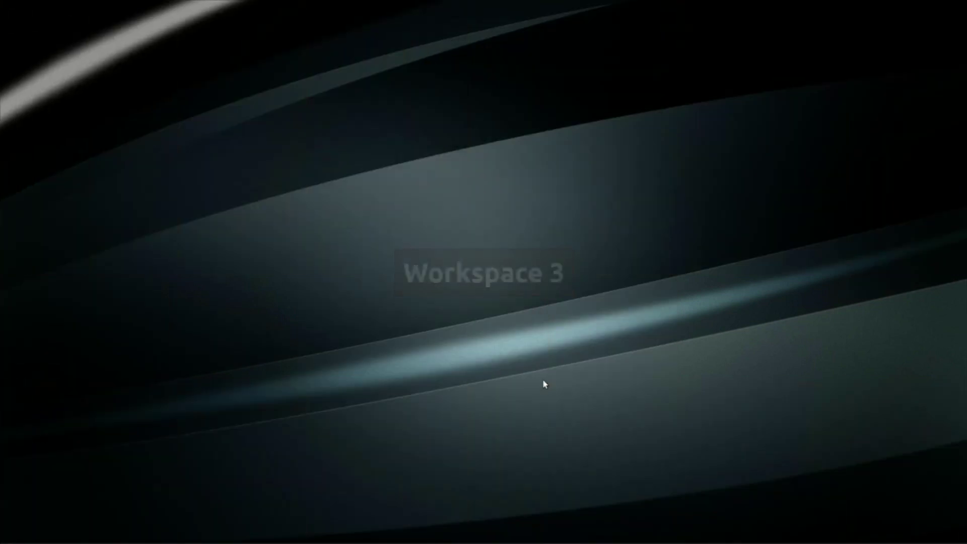
key(ctrl+alt+t)
key(F11)
text(sudo apt install )
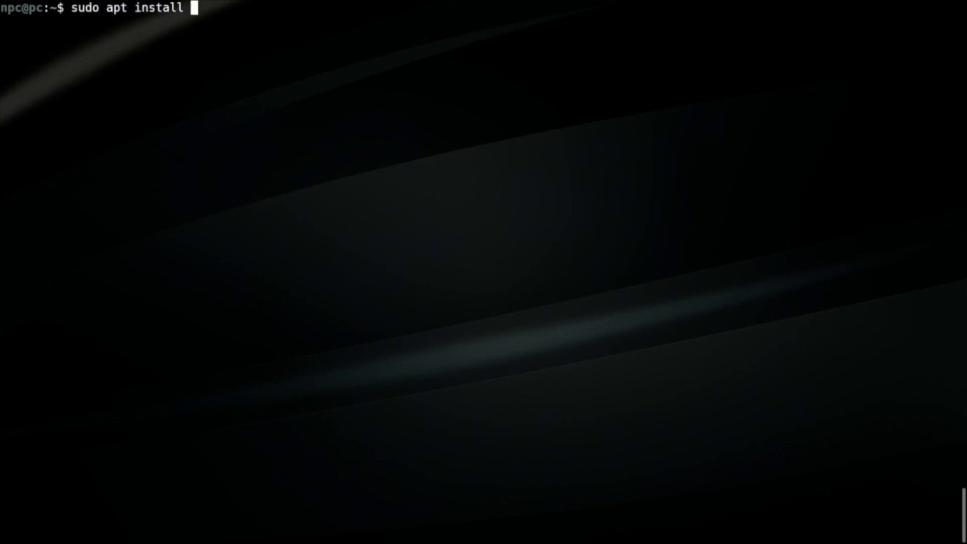
text(zbar-tools)
key(Return)
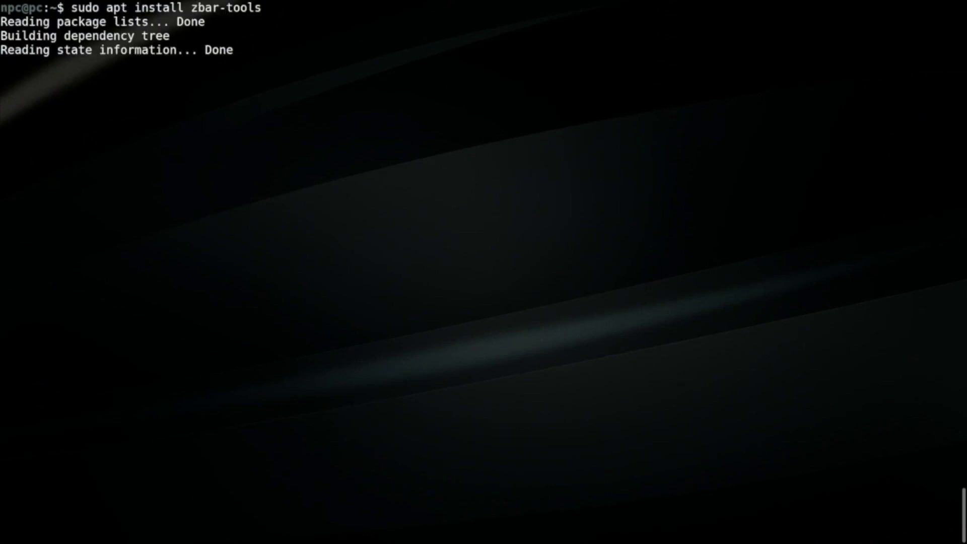
key(Return)
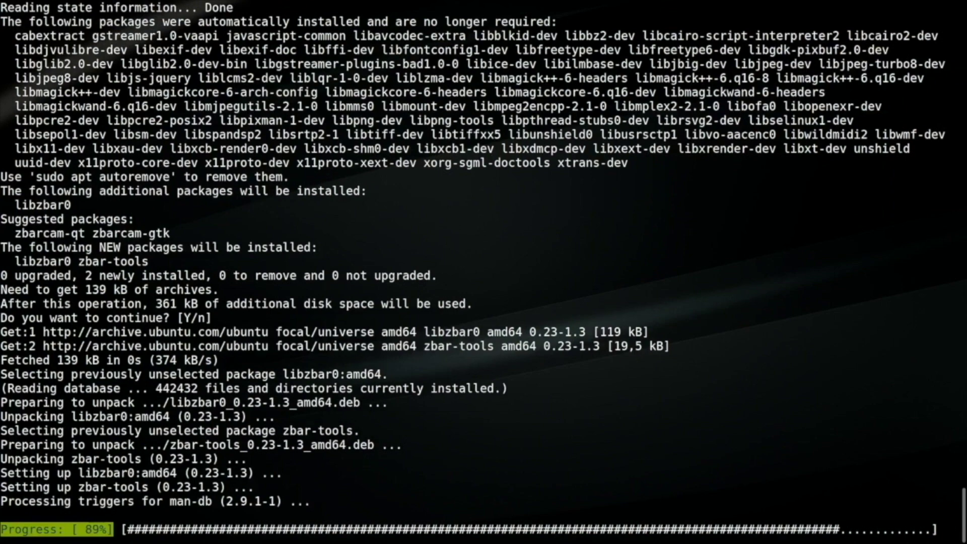
Clear the terminal and start the webcam QR scanner with zbarcam --raw --nodisplay.
key(ctrl+l)
text(zbarcam --raw --nodispl)
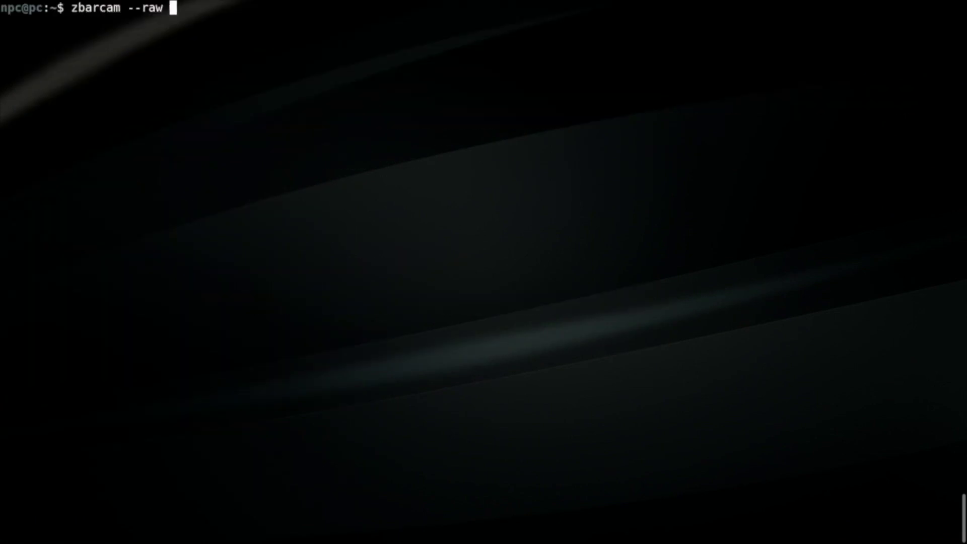
text(ay)
key(Return)
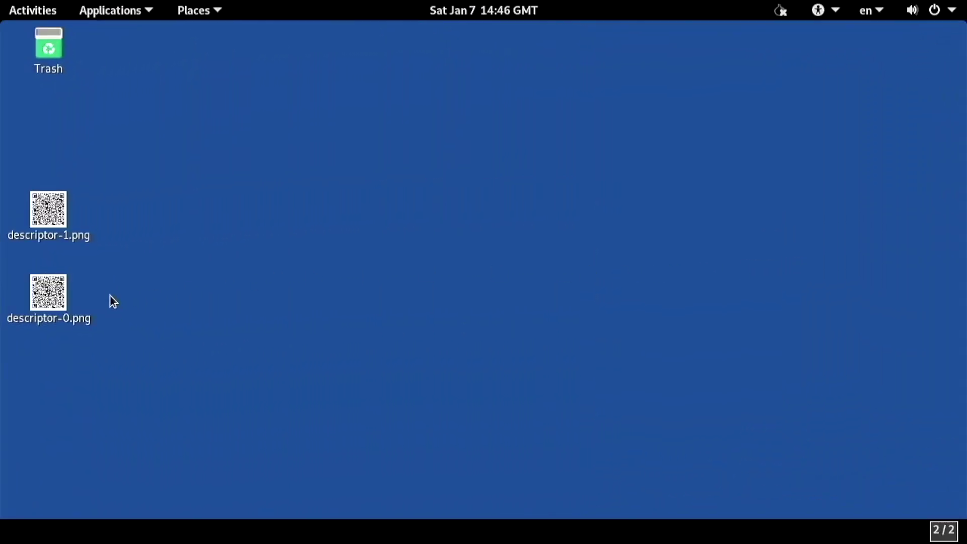
Display descriptor-0.png full screen on the Tails computer and stop zbarcam once both descriptor QR codes are scanned.
double_click(41, 294)
key(F11)
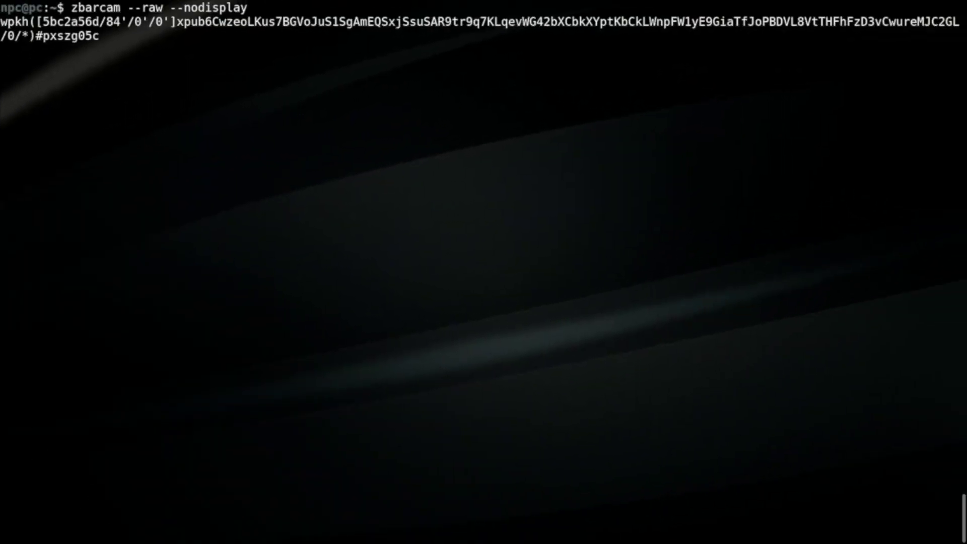
key(ctrl+c)
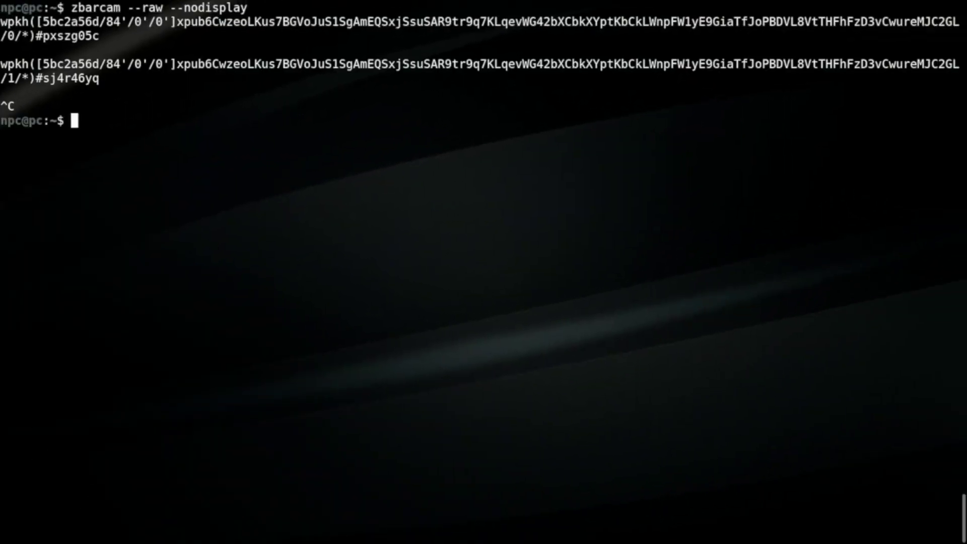
Copy the first scanned descriptor, the one with the /0/* path, from the zbarcam output.
double_click(20, 23)
shift+click(94, 35)
right_click(95, 36)
click(117, 72)
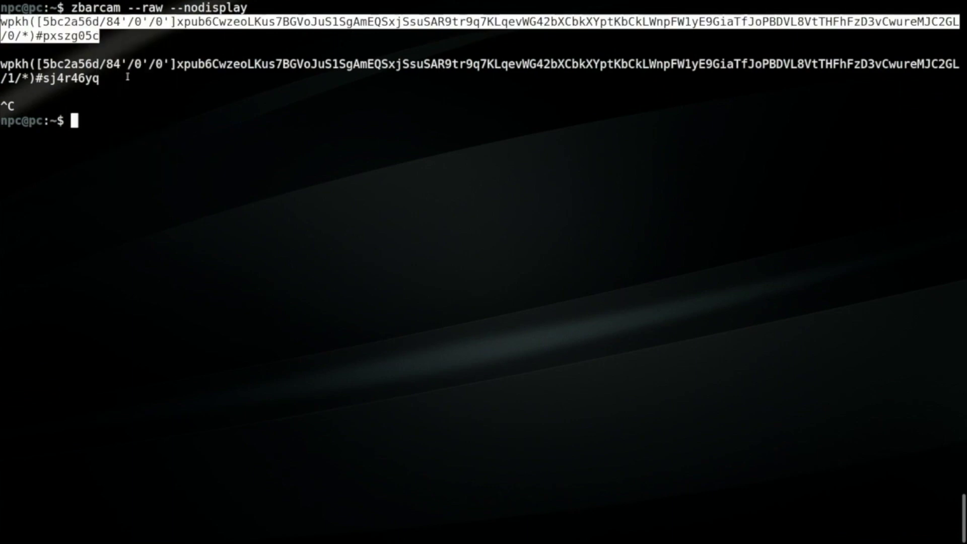
Replace the DESCRIPTOR placeholder in the first importdescriptors command with the copied /0/* descriptor.
key(ctrl+alt+Right)
key(Down)
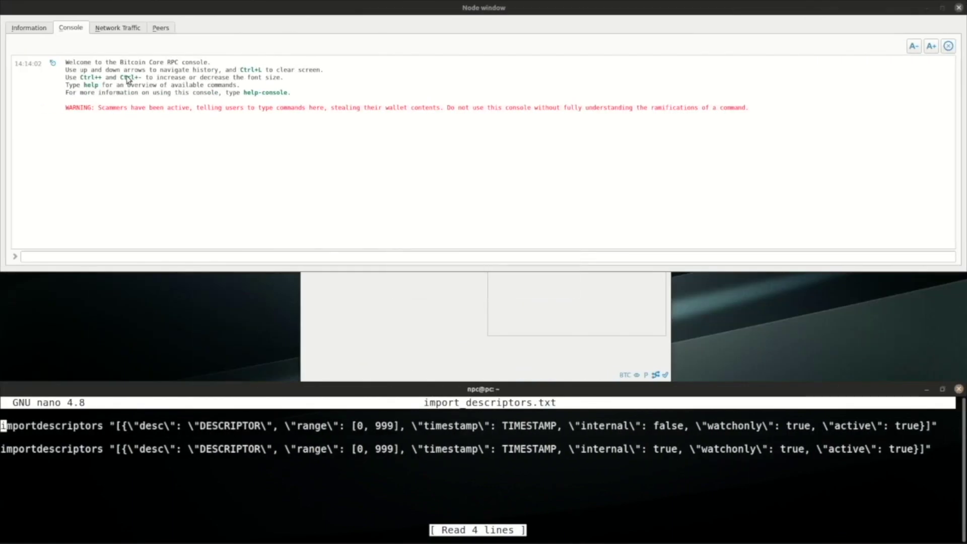
key(ctrl+Right)
key(ctrl+Right)
key(Delete)
key(Delete)
key(Delete)
key(Delete)
key(Delete)
key(Delete)
key(Delete)
key(Delete)
key(Delete)
key(Delete)
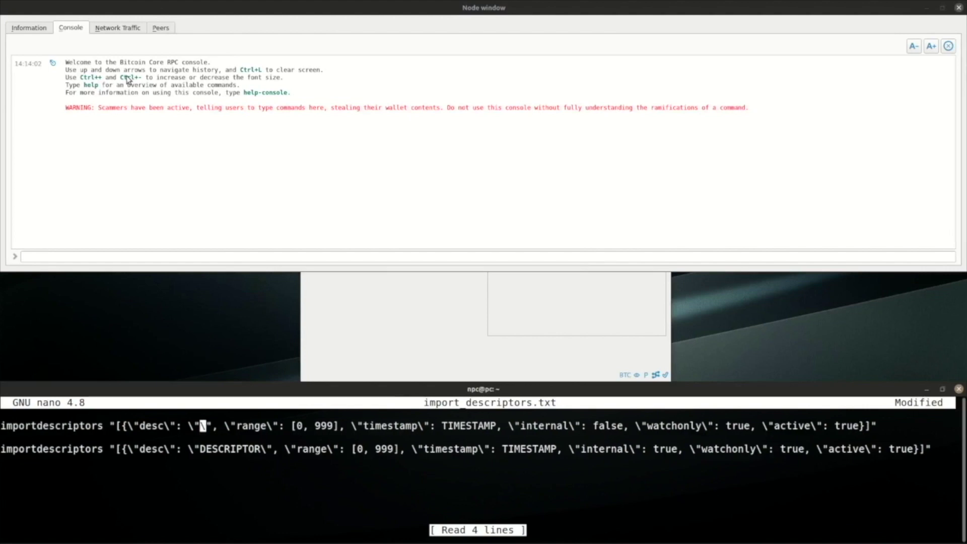
key(ctrl+shift+v)
Delete the DESCRIPTOR placeholder from the second importdescriptors command, keeping its escaped quotes.
key(Down)
key(Home)
key(ctrl+Right)
key(ctrl+Right)
key(Delete)
key(Delete)
key(Delete)
key(Delete)
key(Delete)
key(Delete)
key(Delete)
key(Delete)
key(Delete)
key(Delete)
Copy the second scanned descriptor with the /1/* path into the empty desc value of the second importdescriptors command.
key(alt+Tab)
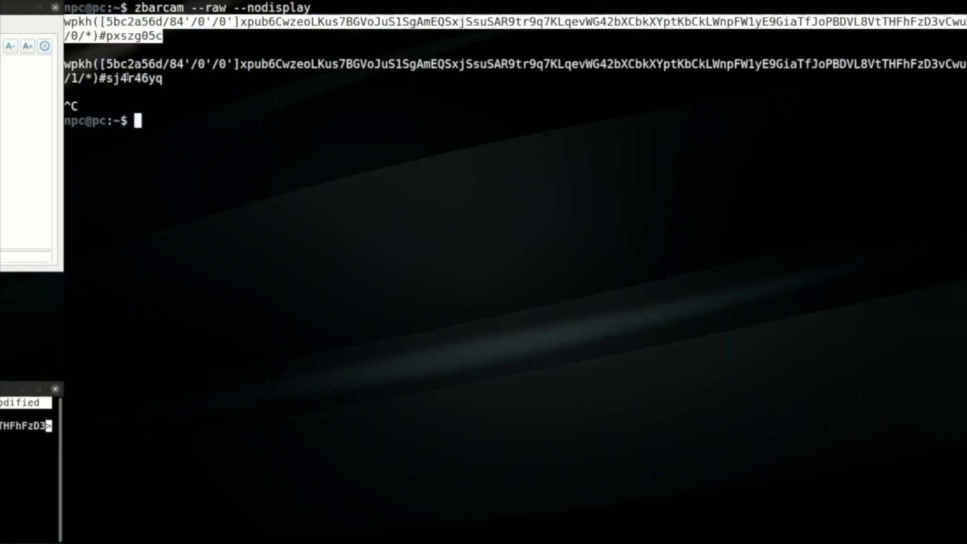
triple_click(17, 63)
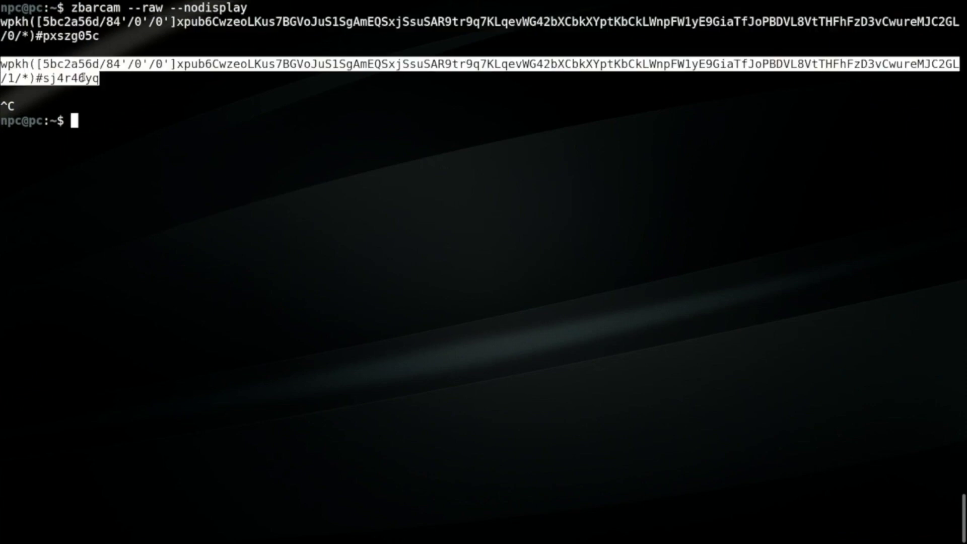
key(alt+Tab)
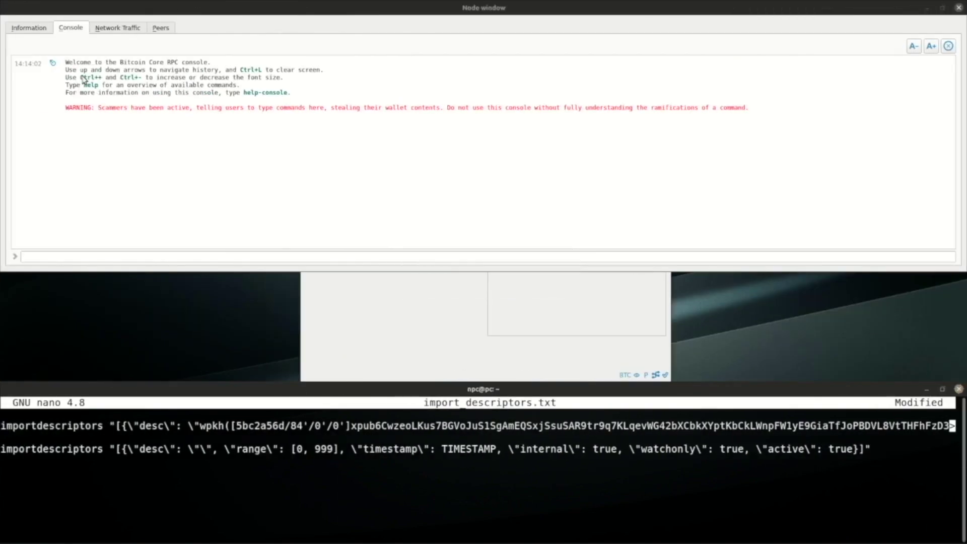
key(ctrl+shift+v)
Remove the TIMESTAMP placeholder from the first importdescriptors command.
key(Home)
key(Up)
key(ctrl+Right)
key(ctrl+Right)
key(ctrl+Right)
key(ctrl+Right)
key(ctrl+Right)
key(ctrl+Right)
key(ctrl+Right)
key(ctrl+Right)
key(ctrl+Right)
key(ctrl+Right)
key(ctrl+Right)
key(ctrl+Right)
key(ctrl+Right)
key(ctrl+Right)
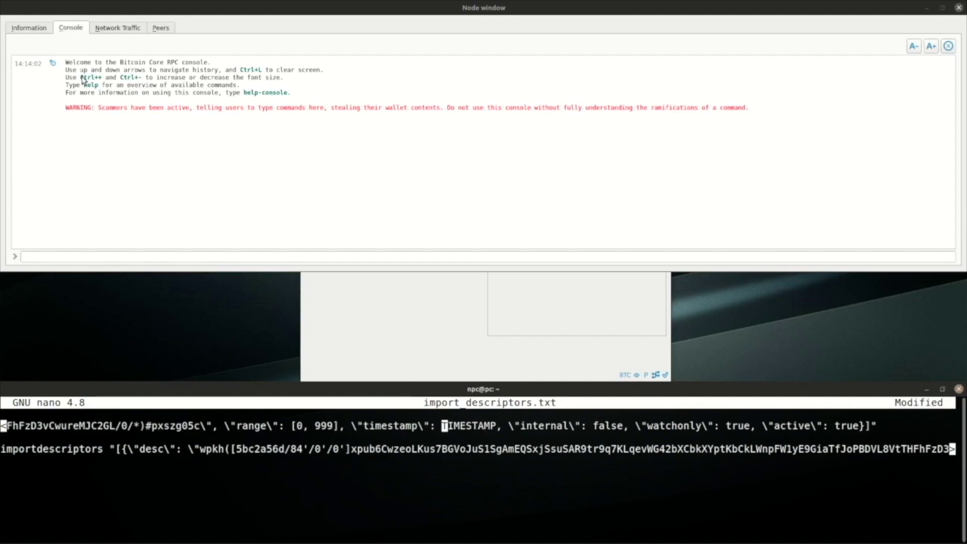
key(Delete)
key(Delete)
key(Delete)
key(Delete)
key(Delete)
key(Delete)
key(Delete)
key(Delete)
key(Delete)
key(Delete)
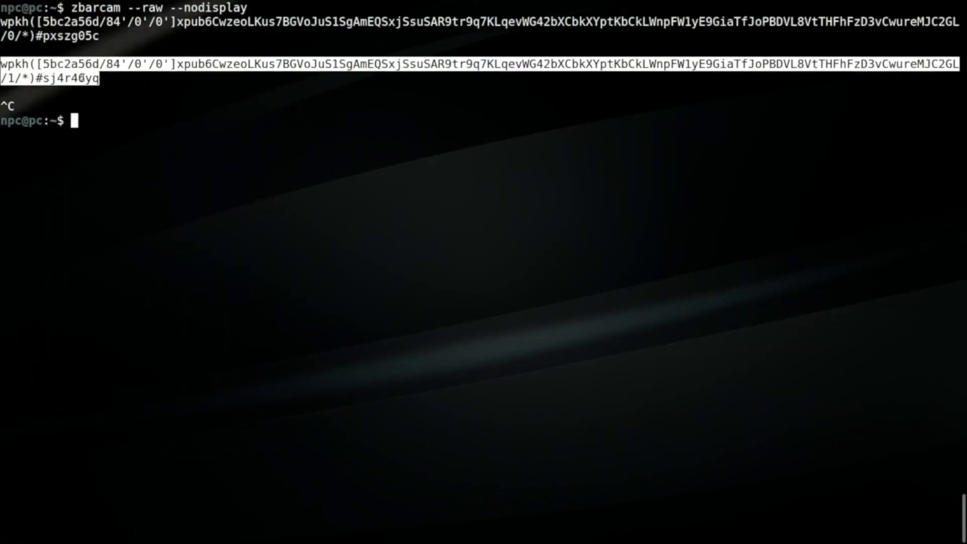
Get the current Unix time with date +%s and paste it as the timestamp in the first importdescriptors command.
click(81, 78)
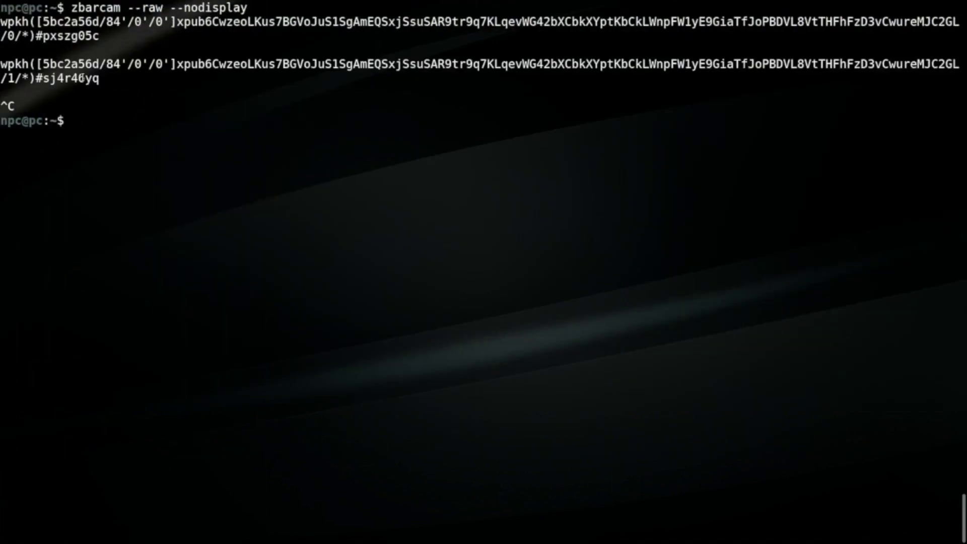
text(date +%s)
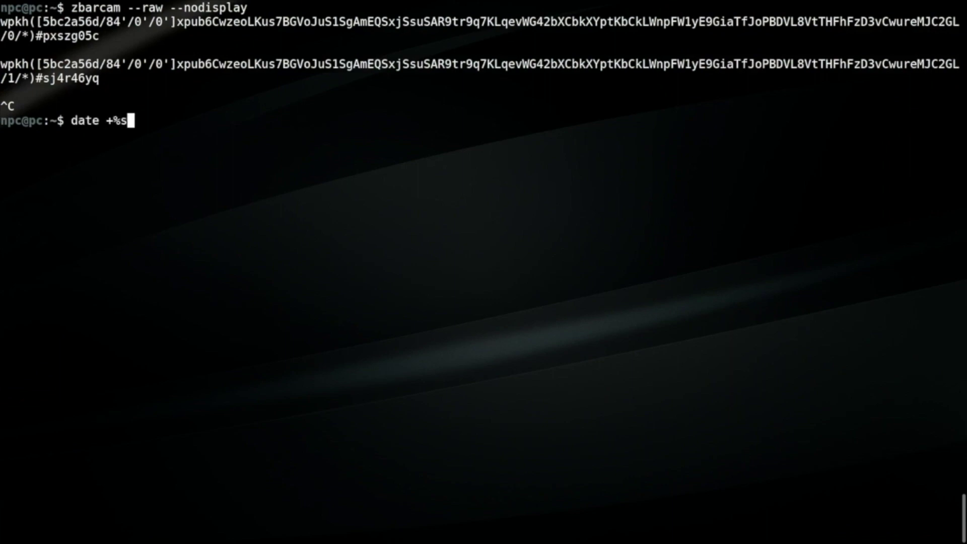
key(Return)
double_click(28, 134)
right_click(29, 133)
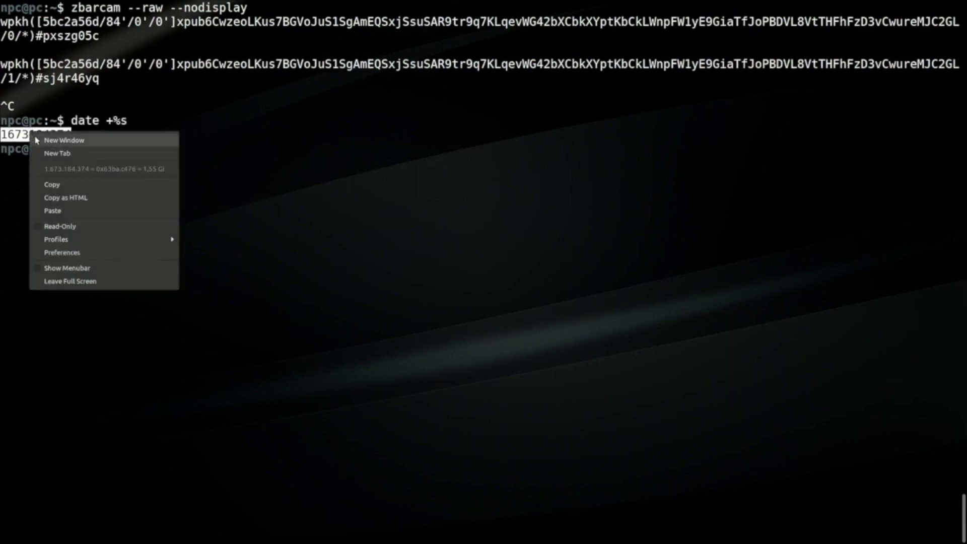
click(59, 186)
key(ctrl+alt+Right)
key(ctrl+shift+v)
key(Down)
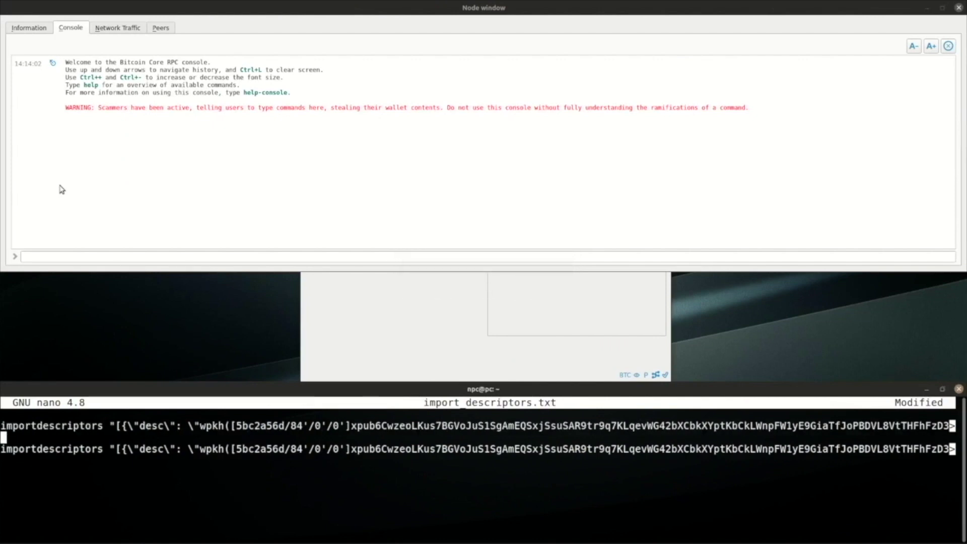
key(Down)
key(End)
key(ctrl+Left)
key(ctrl+Left)
key(ctrl+Left)
key(ctrl+Left)
key(ctrl+Left)
key(ctrl+Left)
key(BackSpace)
key(BackSpace)
key(BackSpace)
key(BackSpace)
key(BackSpace)
key(BackSpace)
key(BackSpace)
key(BackSpace)
key(BackSpace)
key(ctrl+shift+v)
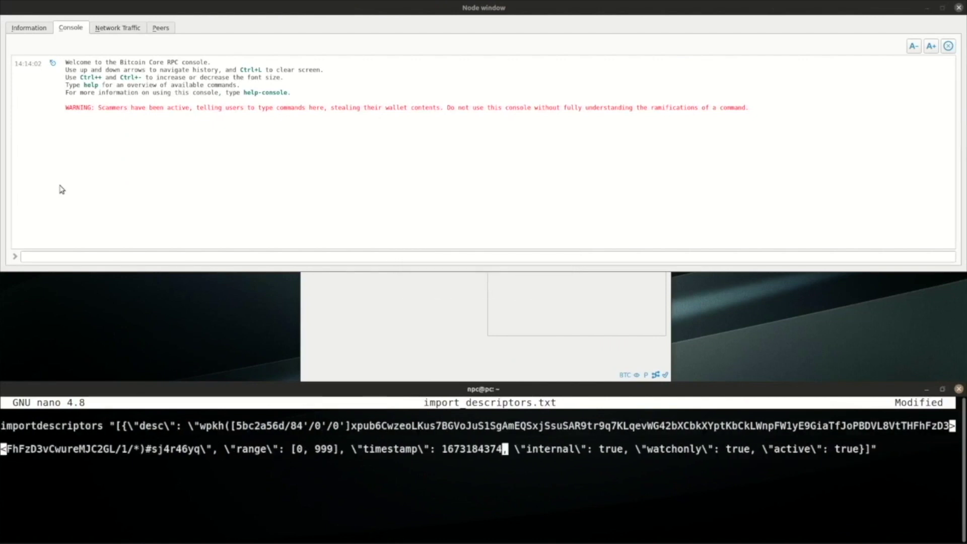
Save import_descriptors.txt under the same name and exit nano.
key(Home)
key(ctrl+o)
key(Return)
key(ctrl+x)
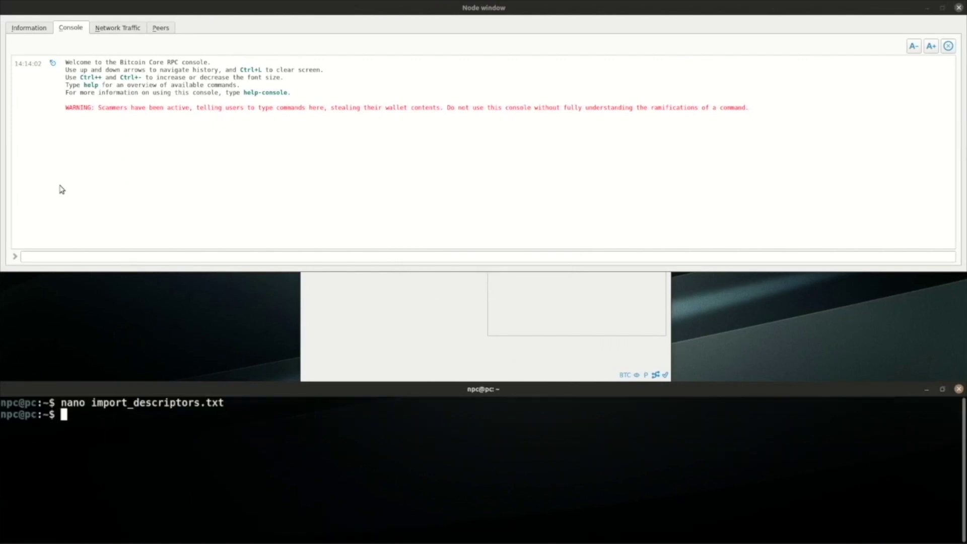
Print import_descriptors.txt with cat and run its first importdescriptors command, the one with internal false, in the node console.
text(cat import_descriptors.txt)
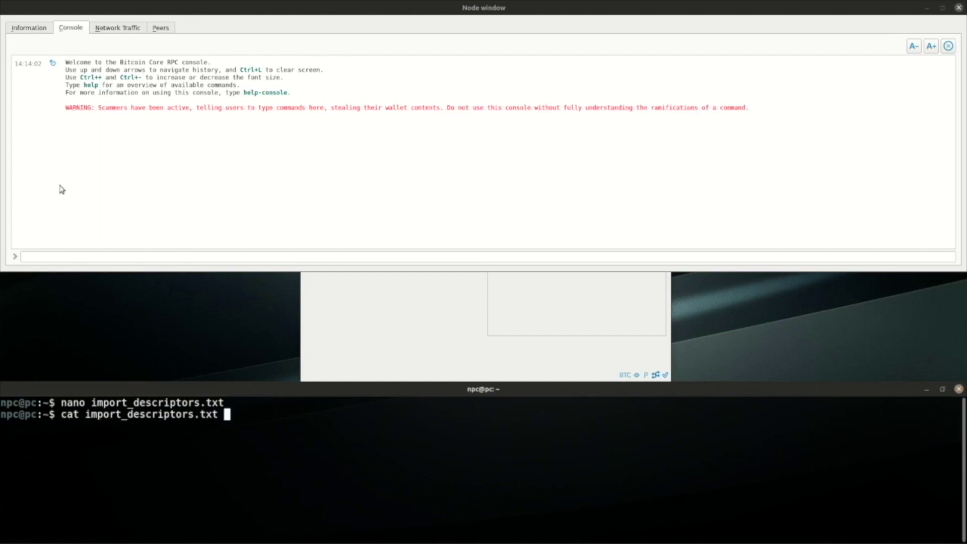
key(Return)
double_click(66, 437)
triple_click(66, 437)
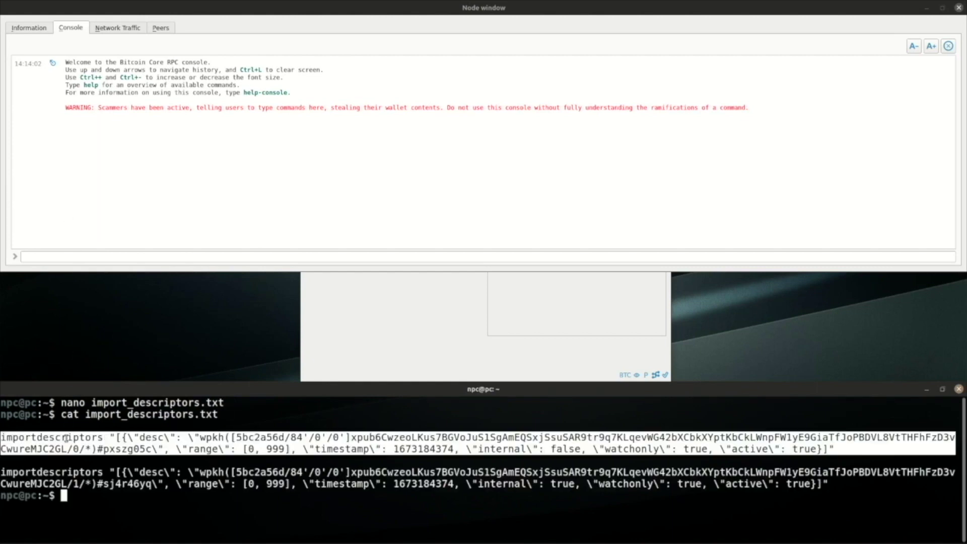
right_click(66, 438)
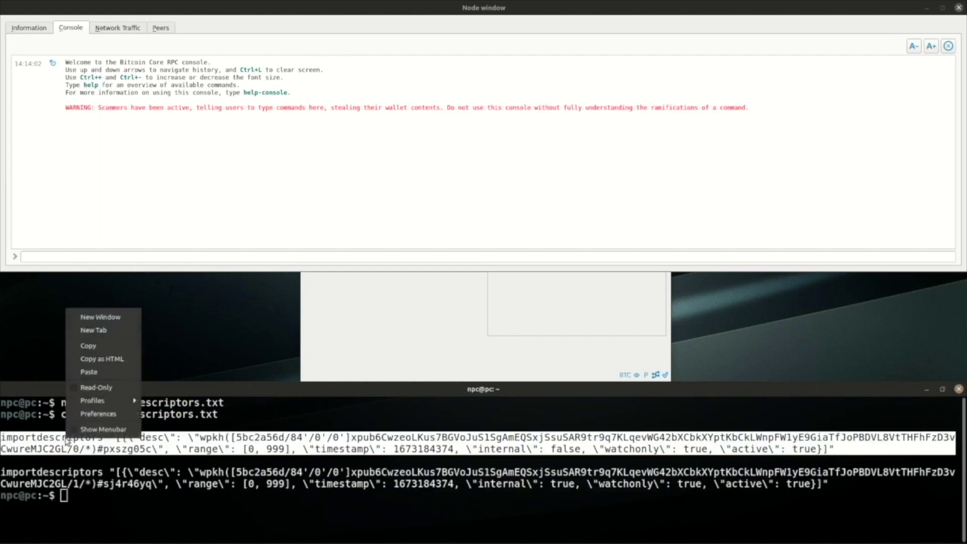
click(92, 348)
right_click(98, 257)
click(120, 304)
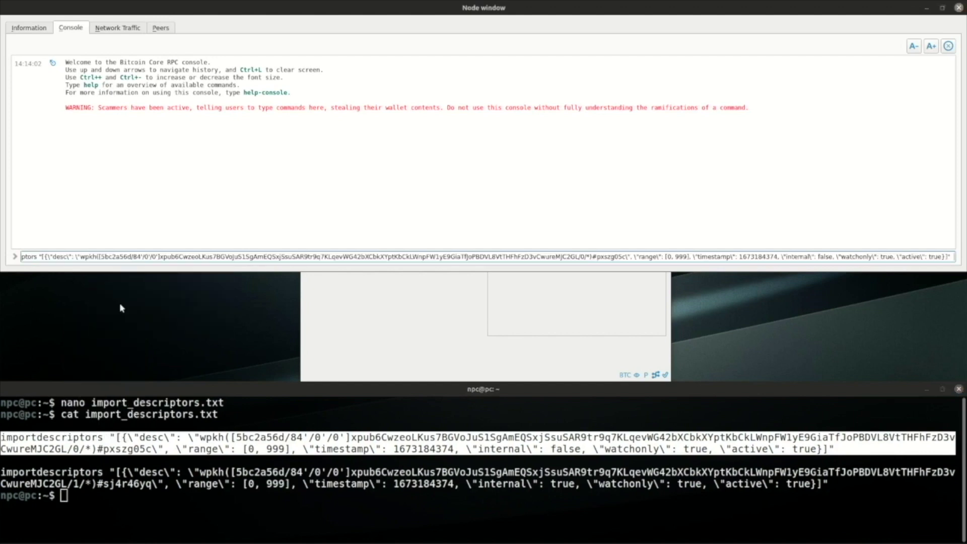
key(Return)
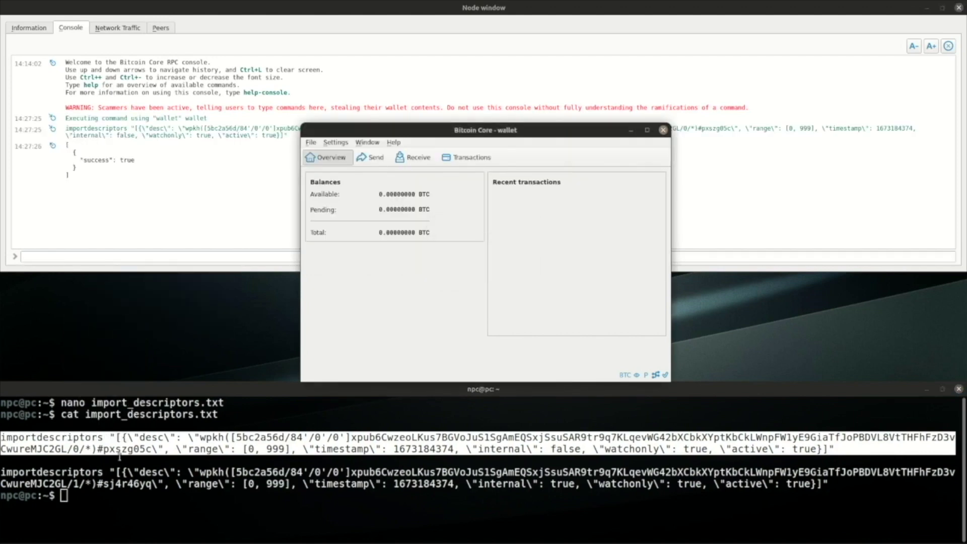
Run the second importdescriptors command, the one with internal true, in the node console.
triple_click(121, 471)
right_click(121, 471)
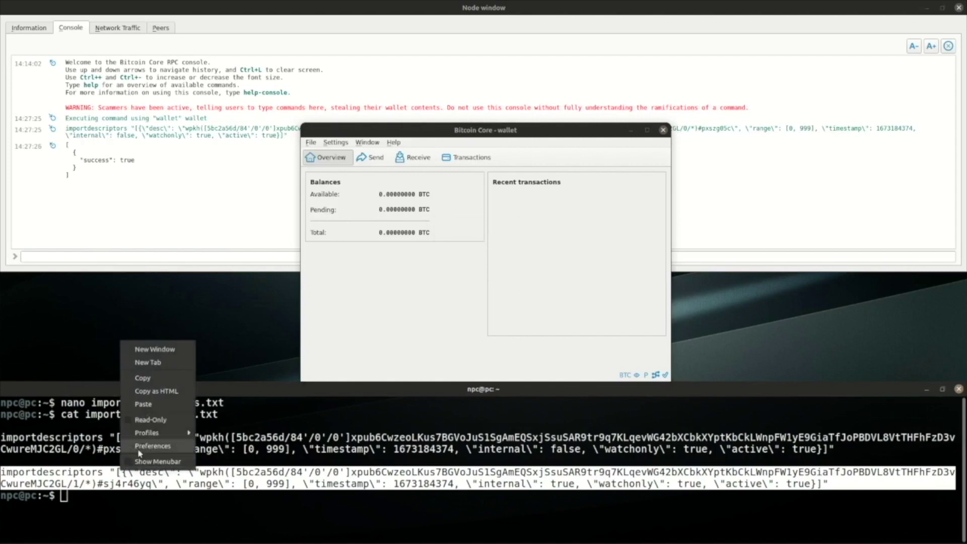
click(147, 379)
click(142, 258)
right_click(141, 258)
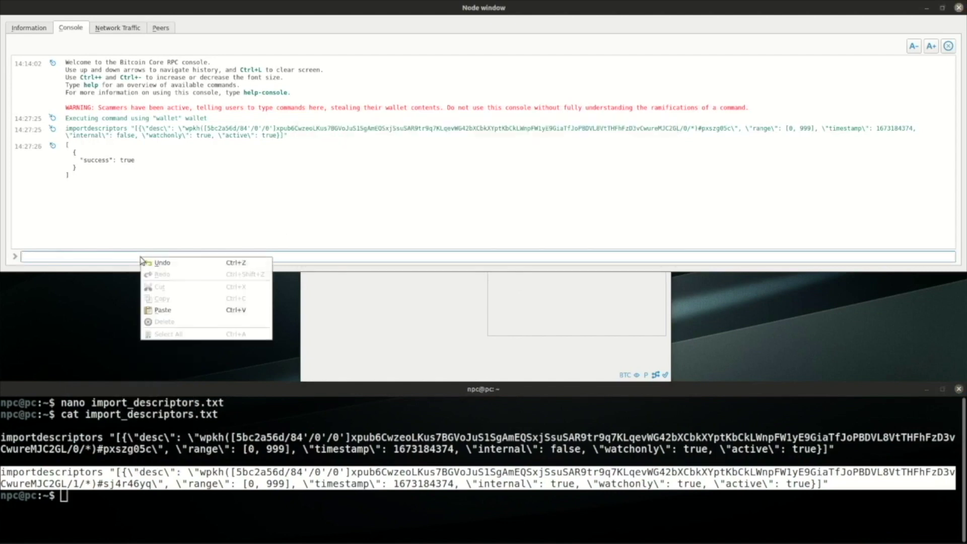
click(162, 310)
key(Return)
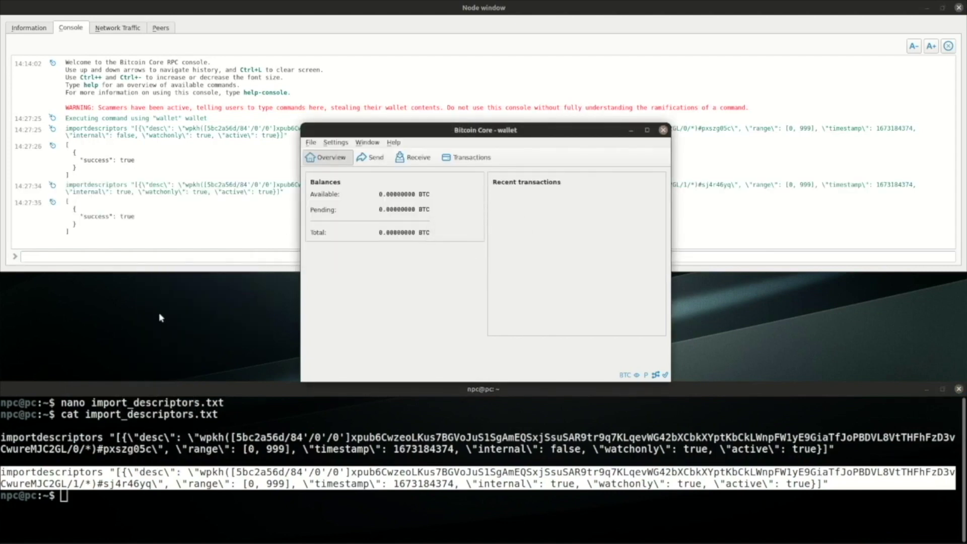
Close the terminal and the node window, and create a new Bech32 (SegWit) receiving address in the watch-only wallet.
double_click(170, 393)
click(178, 238)
key(Escape)
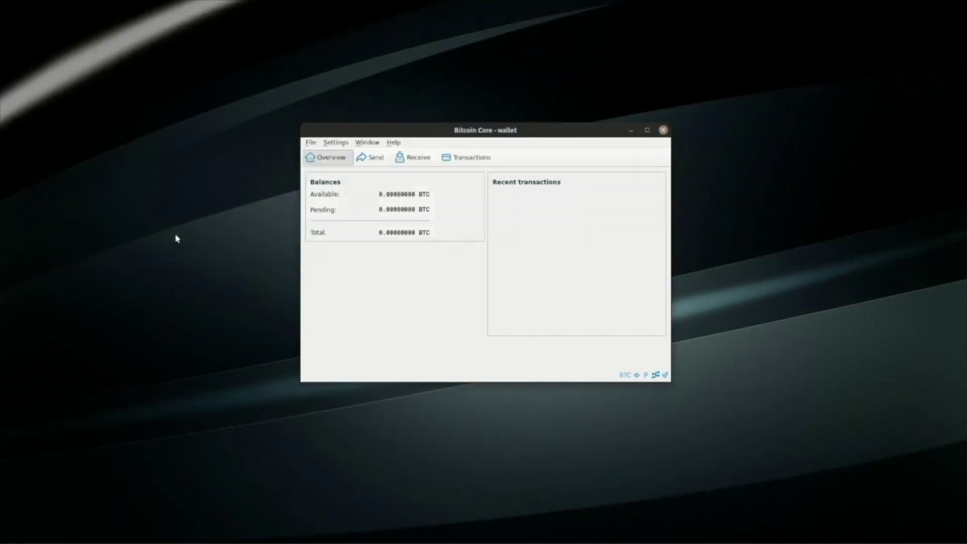
click(403, 155)
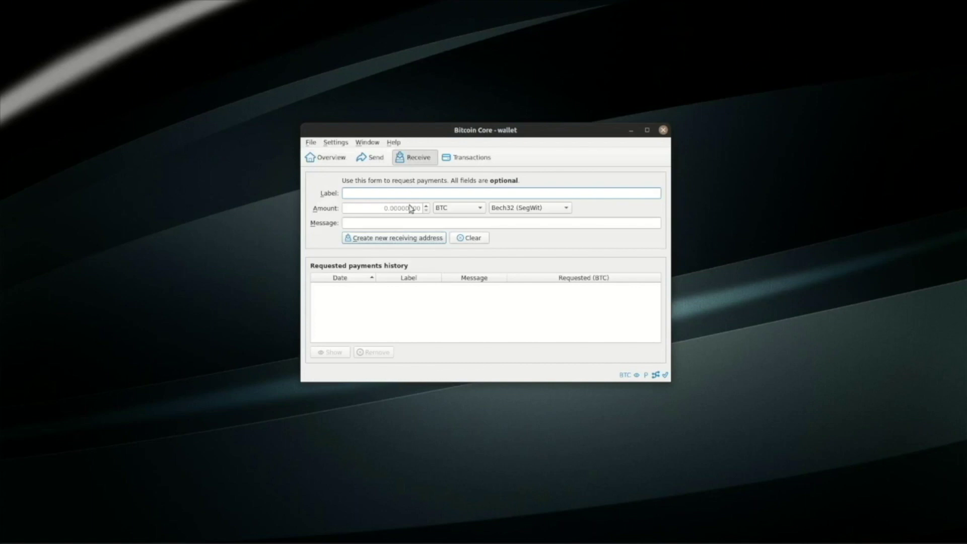
click(403, 238)
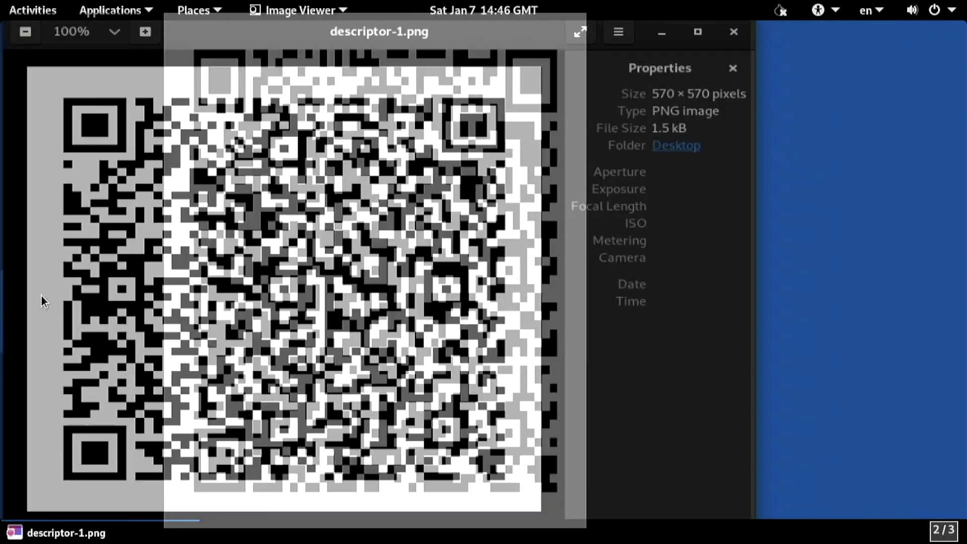
In Tails, close the descriptor-1.png QR image and create a new Bech32 (SegWit) receiving address in the offline wallet.
key(ctrl+w)
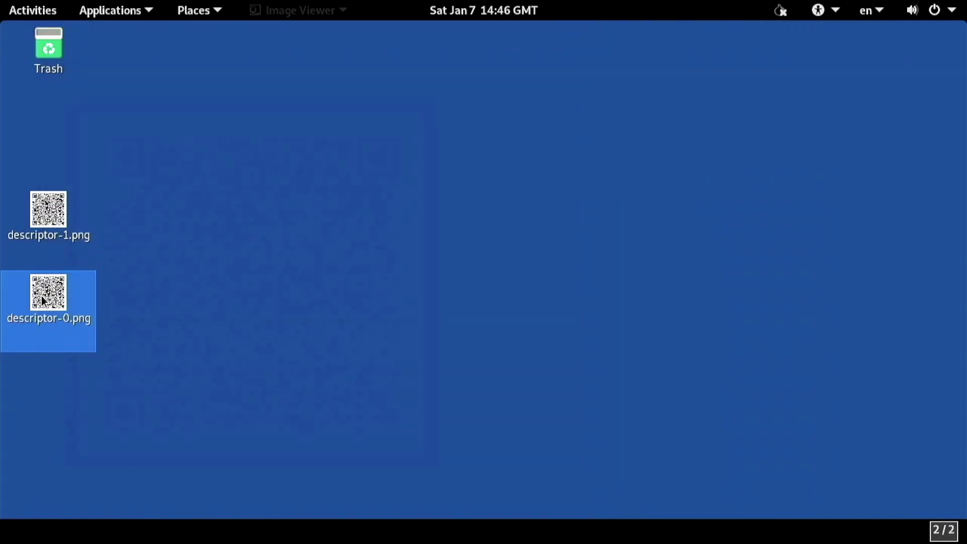
key(ctrl+alt+Up)
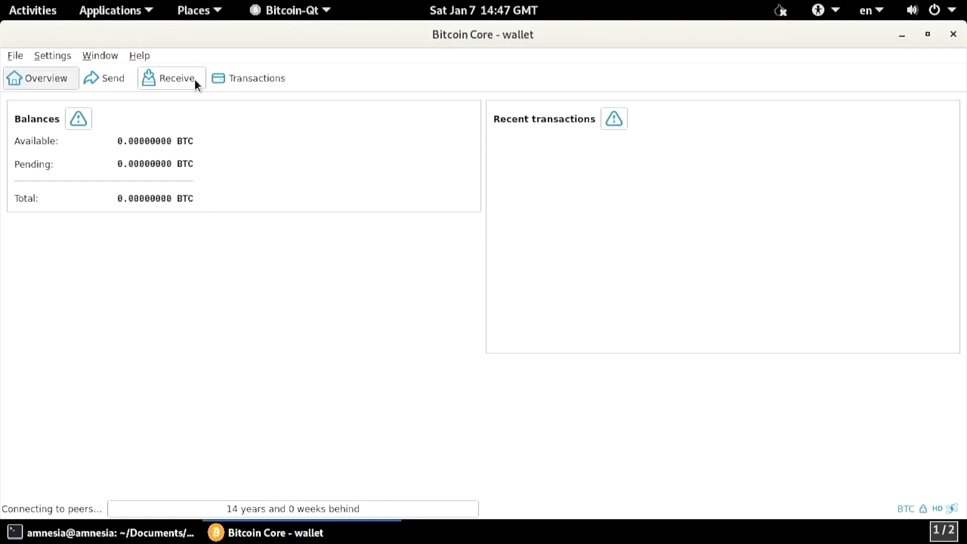
click(191, 79)
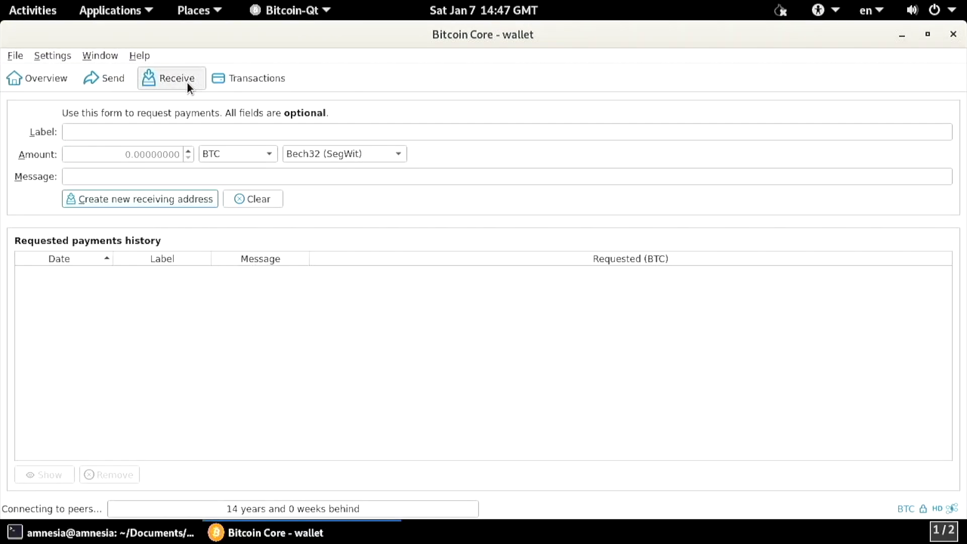
click(138, 193)
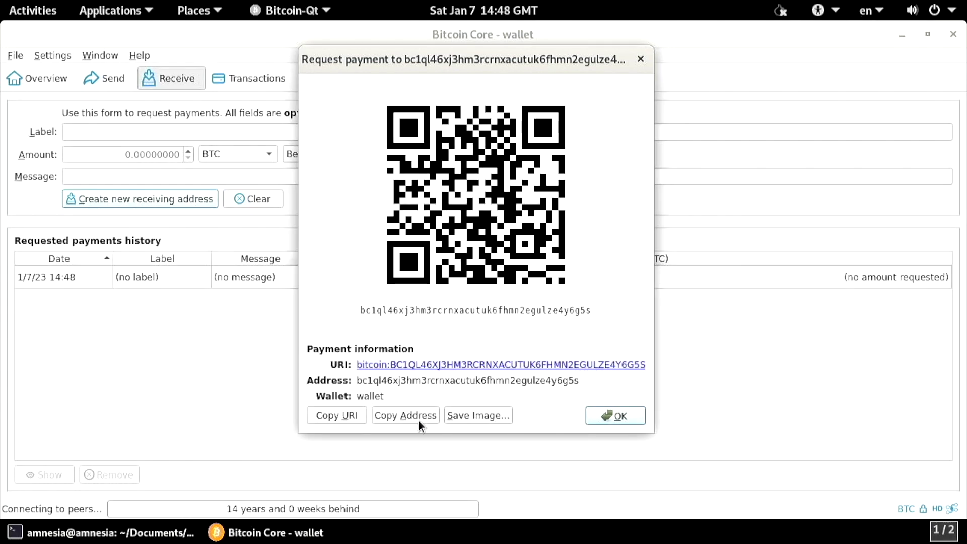
click(624, 415)
Clear the offline node's console and run getaddressinfo on the new receiving address.
key(ctrl+t)
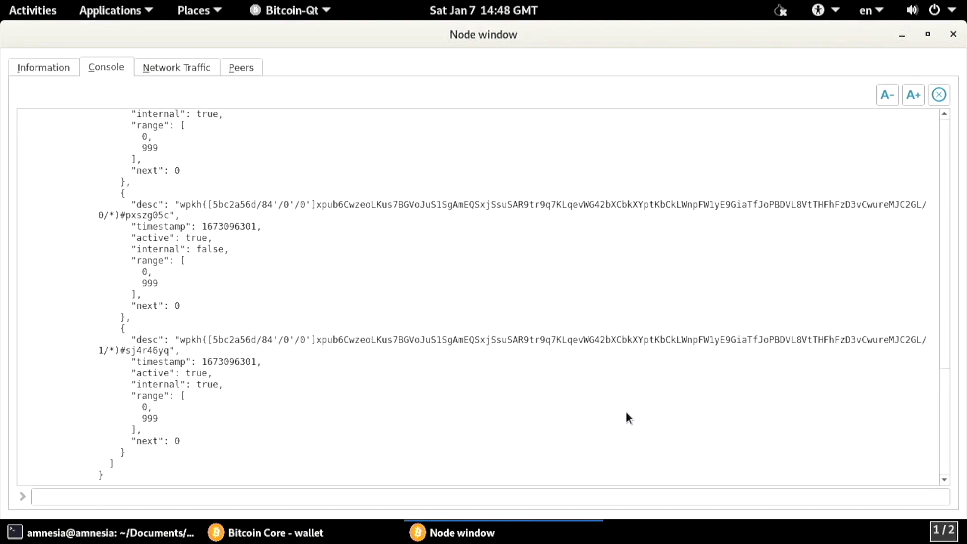
key(ctrl+l)
text(getaddress)
key(Down)
key(Down)
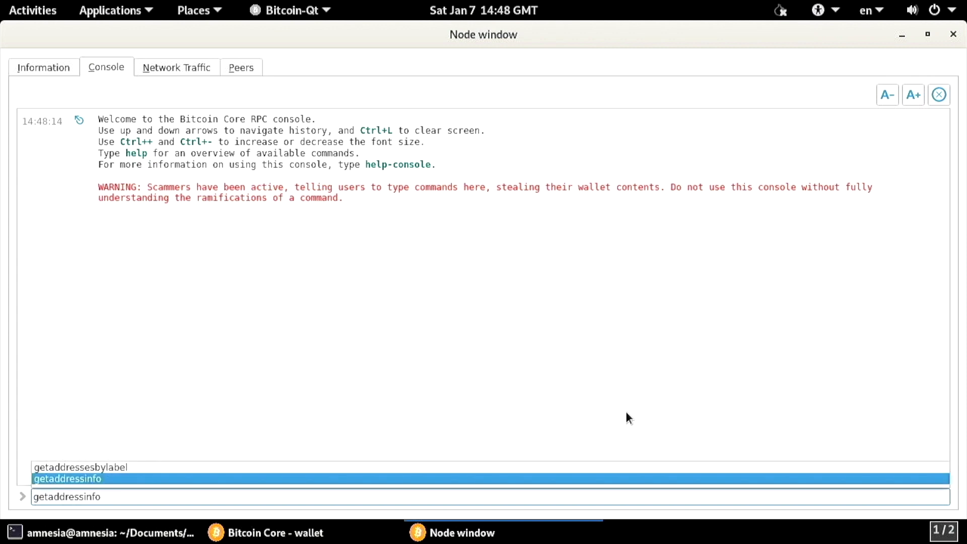
key(ctrl+v)
key(Return)
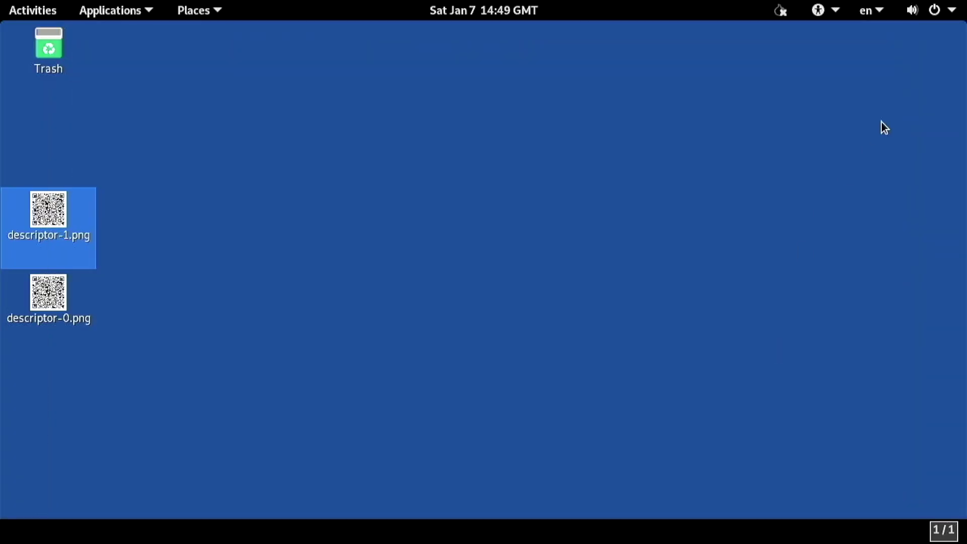
Restart Tails, unlock the Encrypted Persistent Storage with its passphrase and start the session.
click(934, 10)
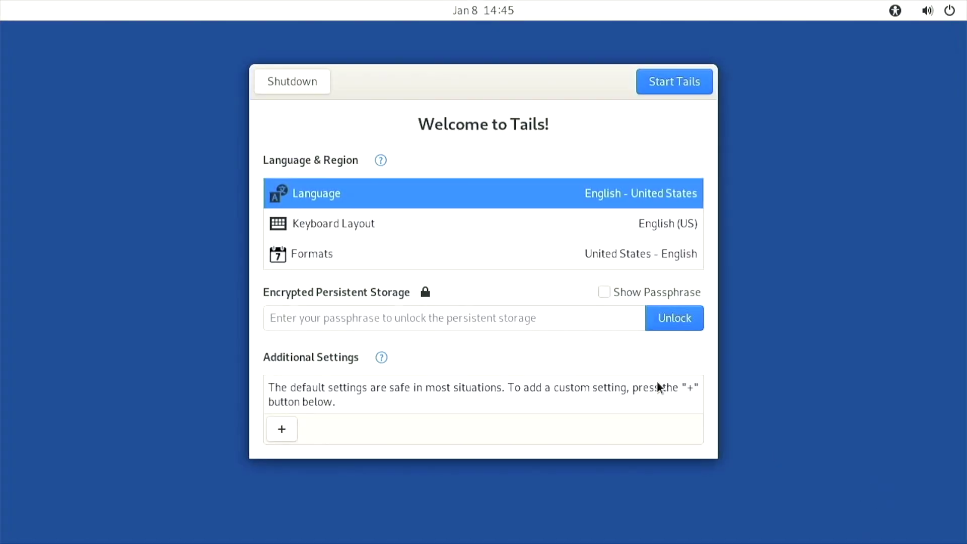
text(•••••••••••••••)
key(Return)
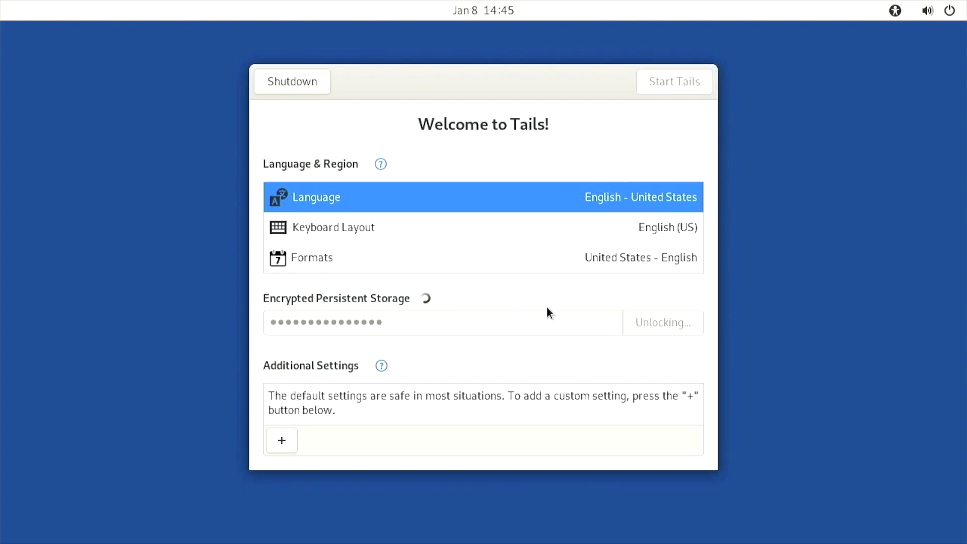
click(687, 90)
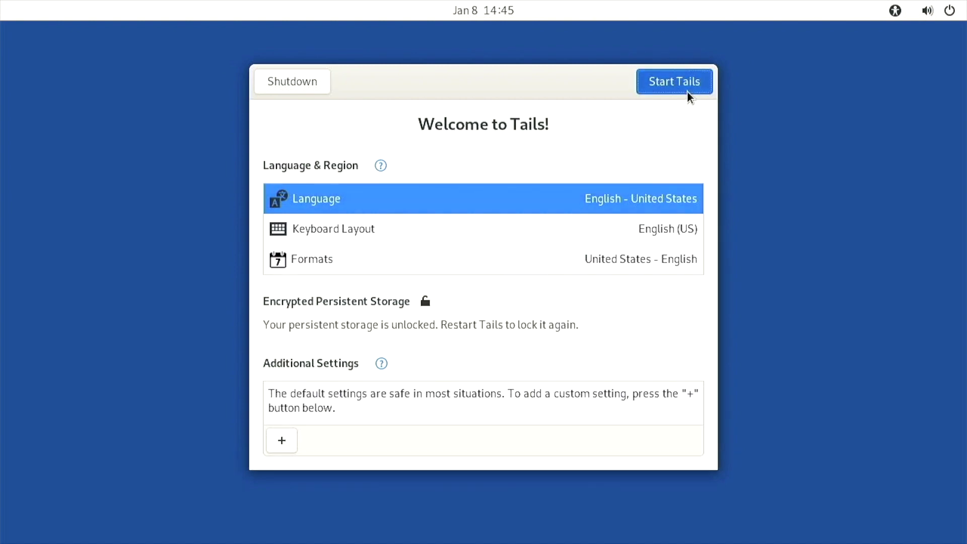
Copy the bitcoin-24.0.1-x86_64-linux-gnu.tar.gz archive from the Persistent folder into Documents.
key(super)
text(files)
key(Return)
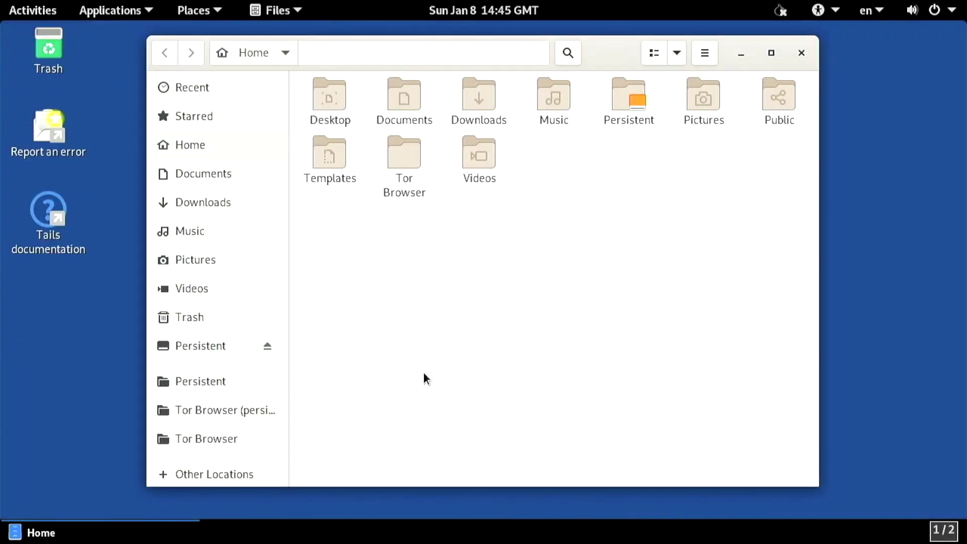
click(235, 342)
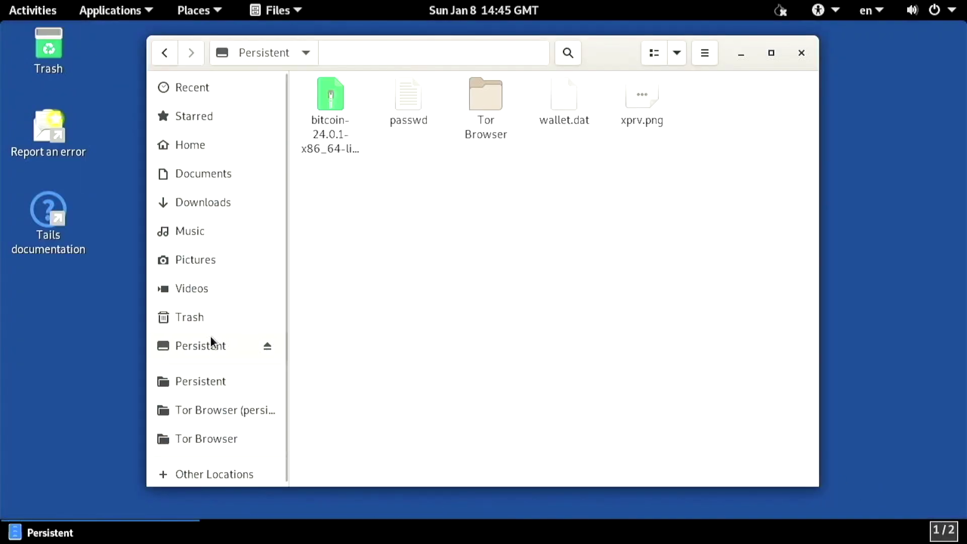
right_click(334, 127)
click(370, 205)
click(225, 177)
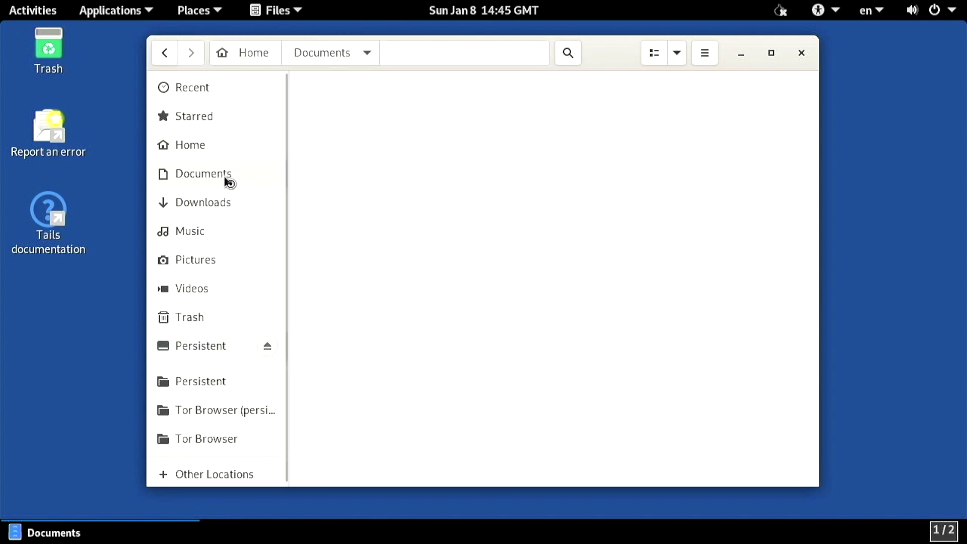
right_click(343, 197)
click(394, 247)
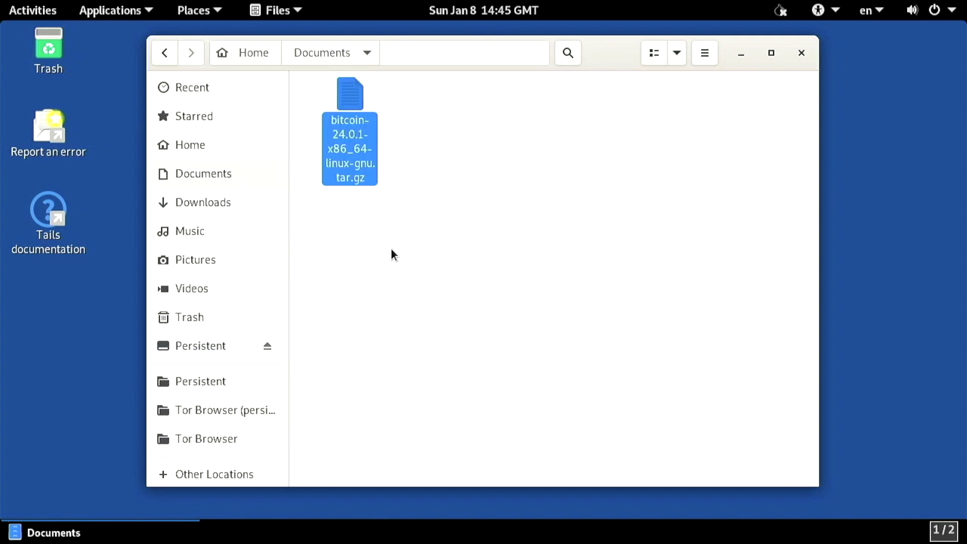
Extract bitcoin-24.0.1-x86_64-linux-gnu.tar.gz into Documents and close the archive manager.
double_click(352, 168)
click(33, 42)
key(Return)
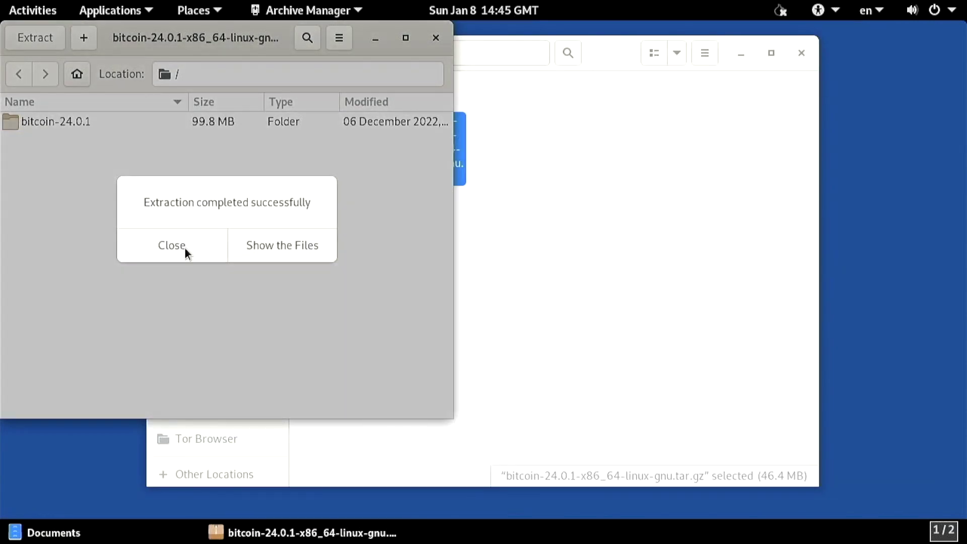
click(186, 248)
key(ctrl+w)
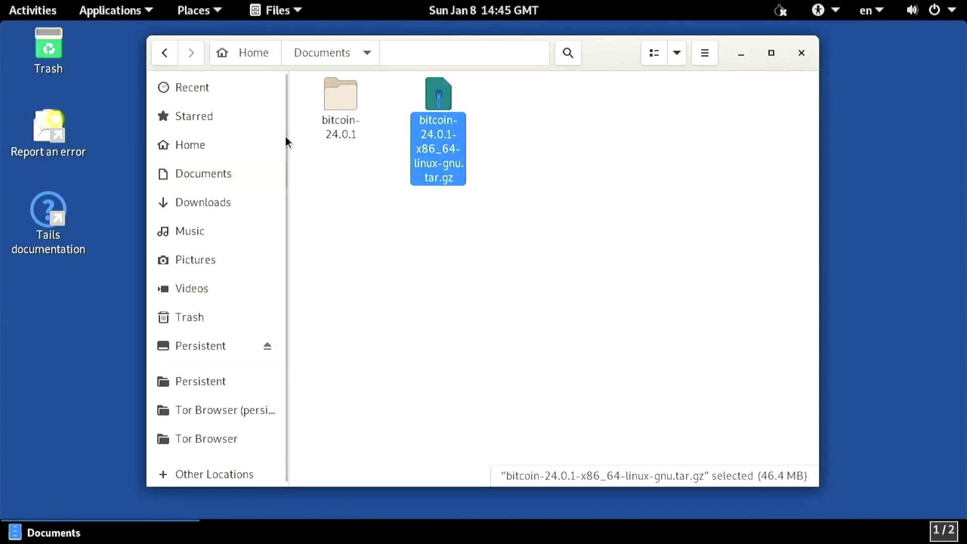
Open a terminal in the extracted bitcoin-24.0.1/bin folder.
double_click(331, 116)
double_click(332, 115)
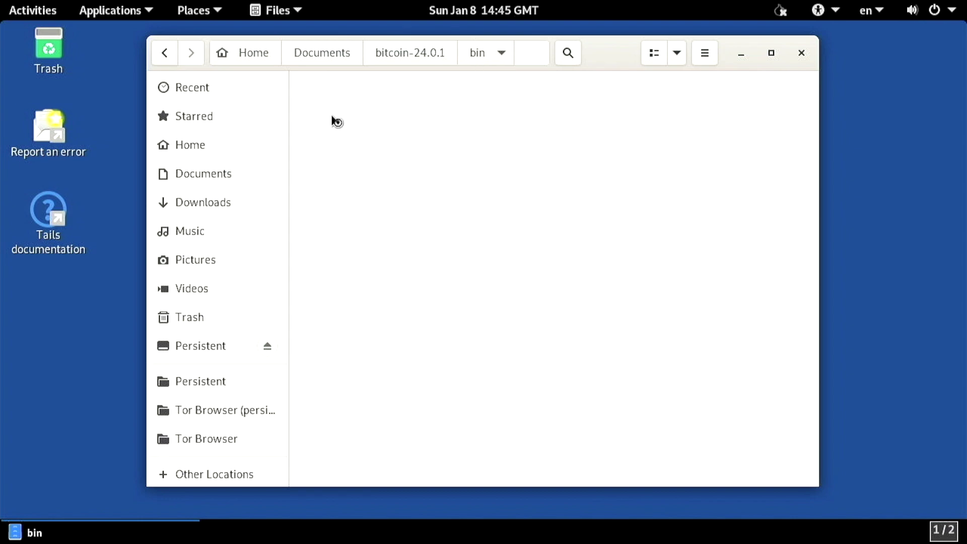
right_click(346, 171)
click(411, 286)
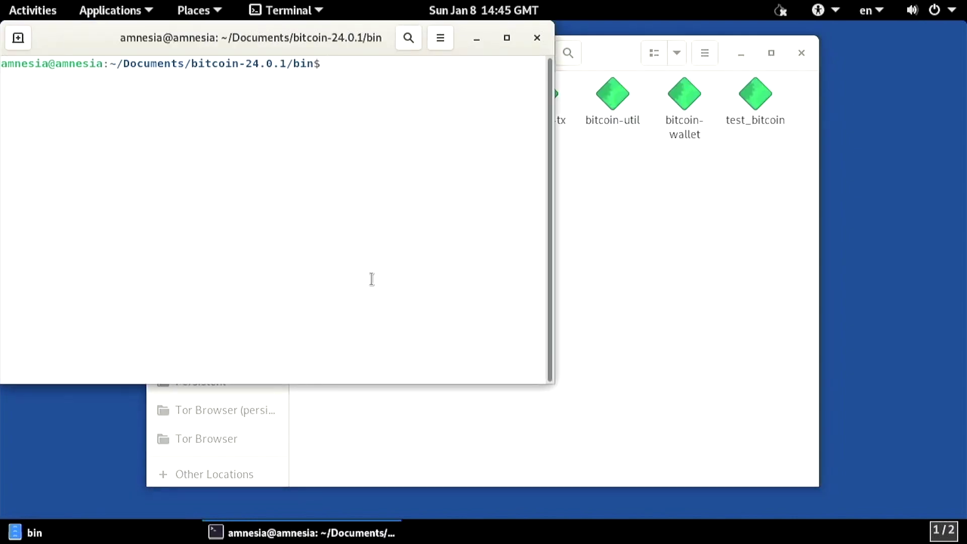
Unset QT_QPA_PLATFORM and launch ./bitcoin-qt with the default data directory and 2 GB storage limit, hiding the sync notice.
text(unset QT_QPA_PLATFORM)
key(Return)
text(./bitcoin-qt)
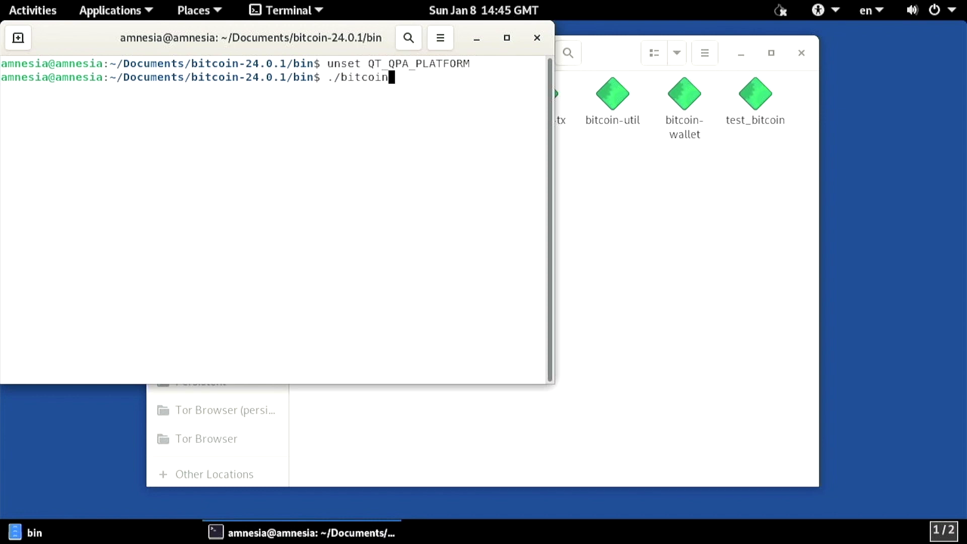
key(Return)
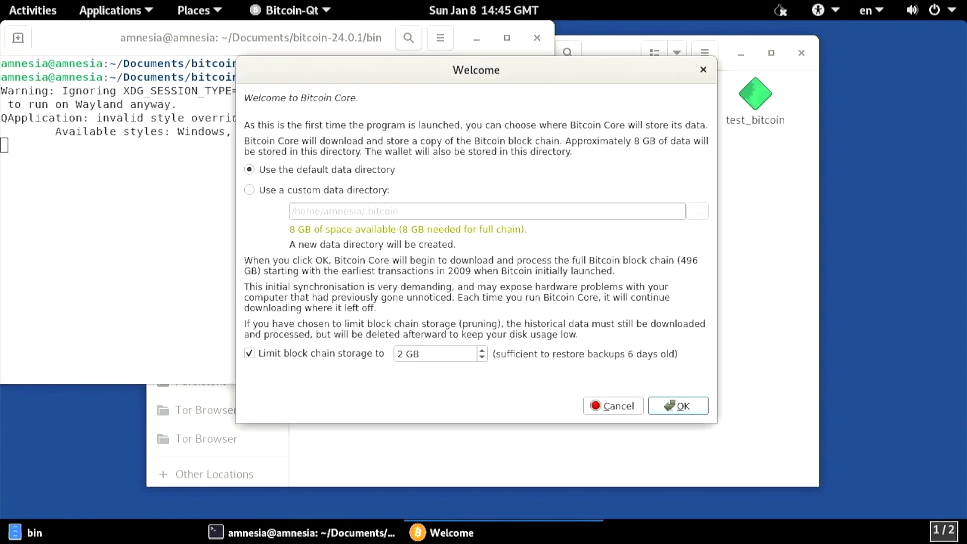
click(672, 411)
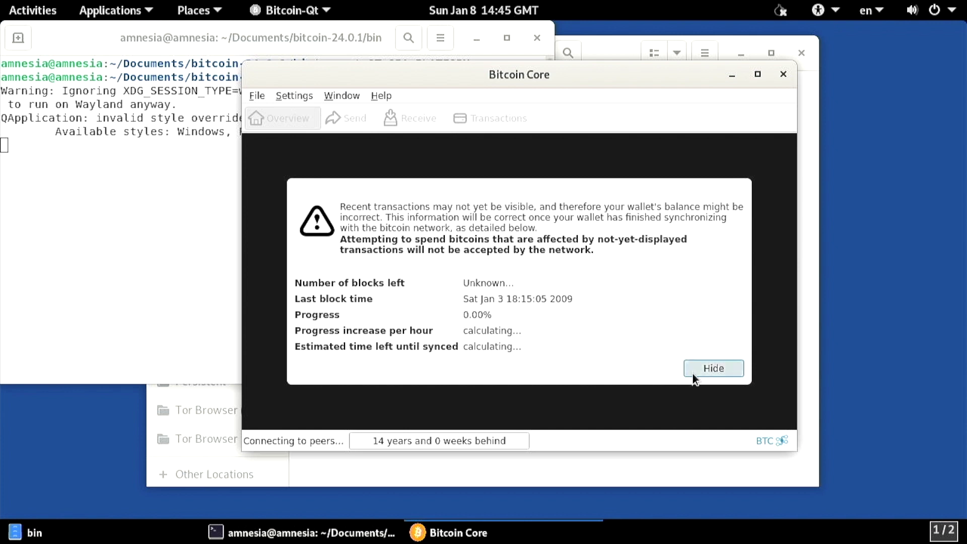
click(693, 374)
Restore the wallet from the backup file stored under the amnesia home folder, naming it wallet.
click(259, 95)
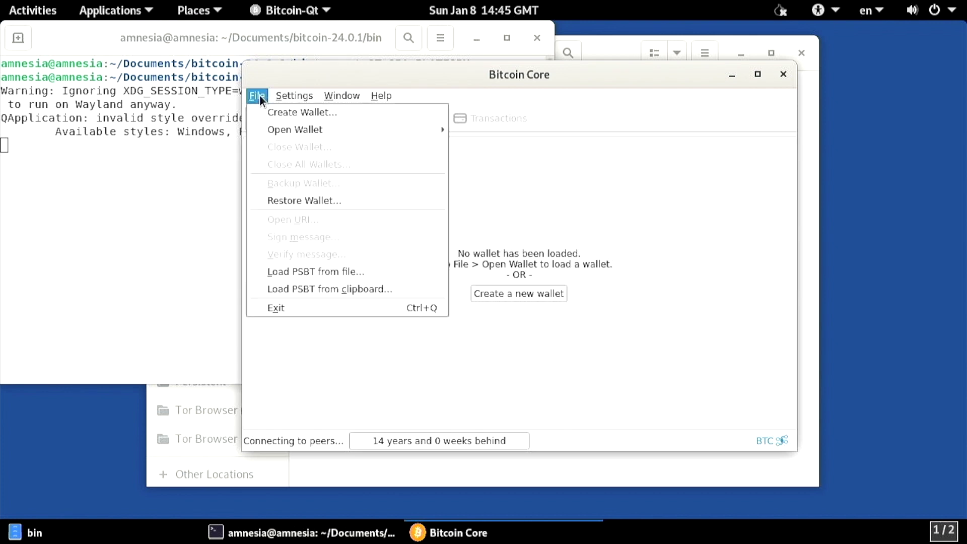
click(275, 204)
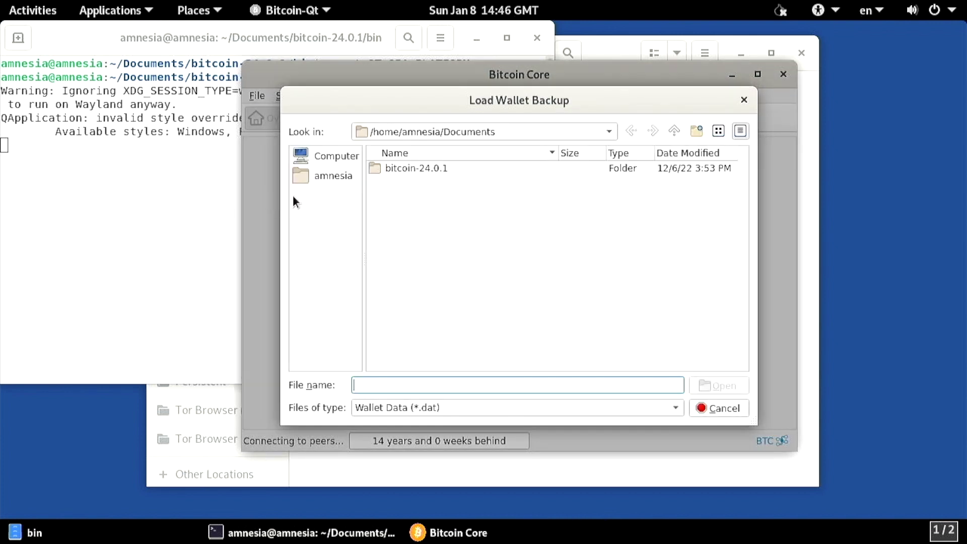
click(324, 177)
double_click(390, 222)
double_click(400, 182)
text(wallet)
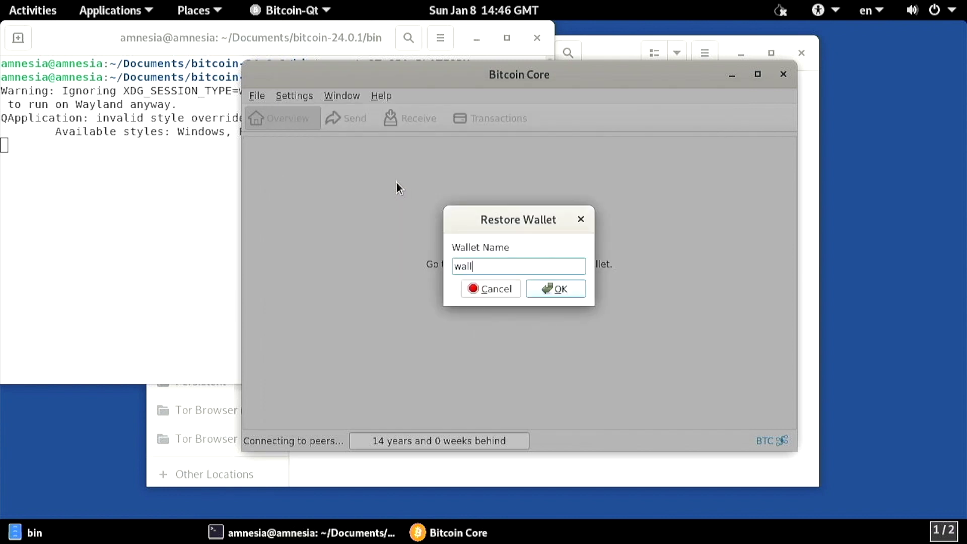
key(Return)
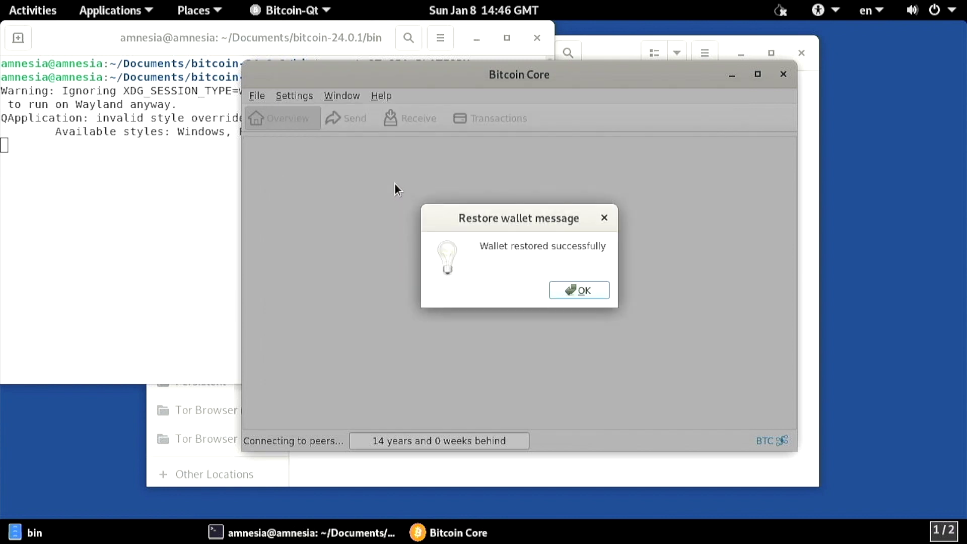
key(Return)
Create a new Bech32 (SegWit) receiving address in the restored wallet and close its payment request.
click(410, 119)
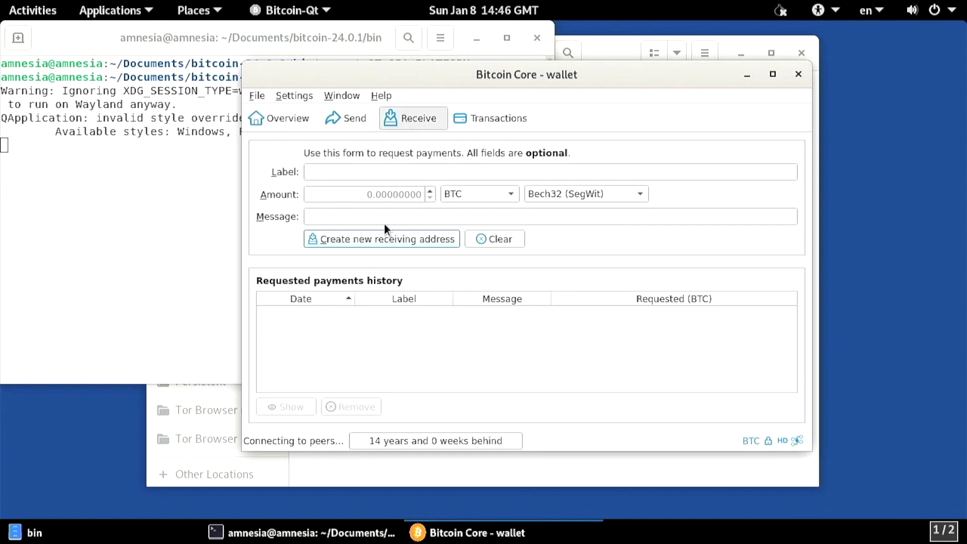
click(382, 239)
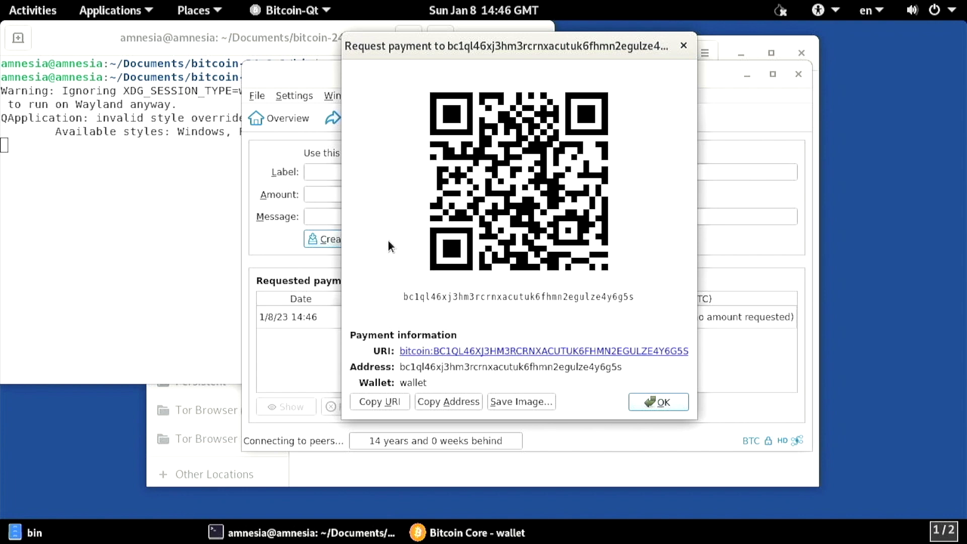
key(Escape)
Quit Bitcoin Core and delete its data directory in the terminal with rm -r ~/.bitcoin/.
key(ctrl+q)
text(rm -r ~/.bitcoin/)
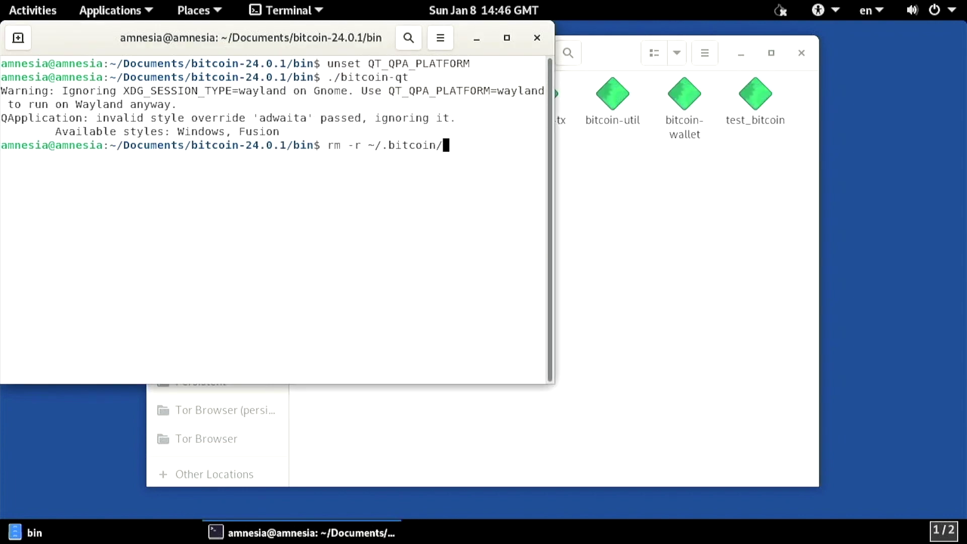
key(Return)
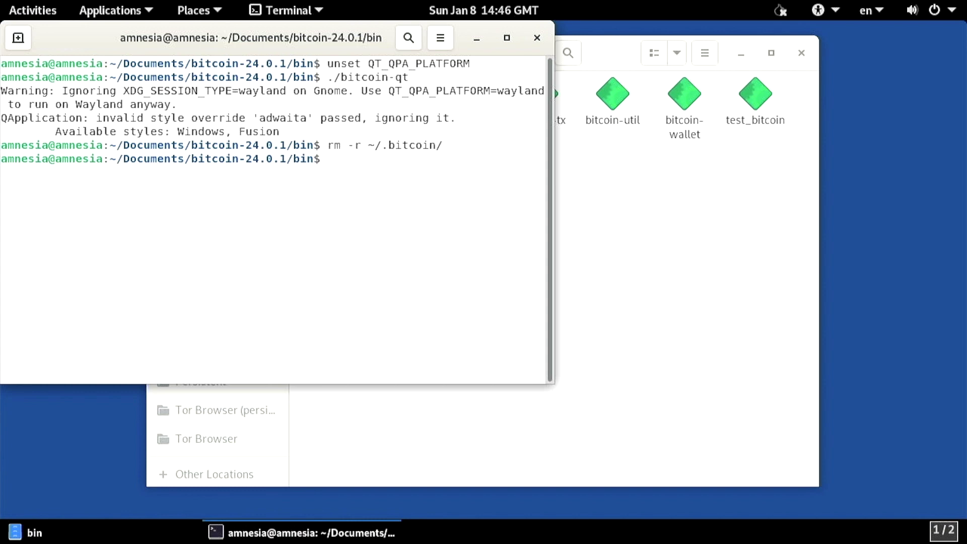
Open the 16 GB Volume in the file manager and select the wallet.dat backup.
click(598, 265)
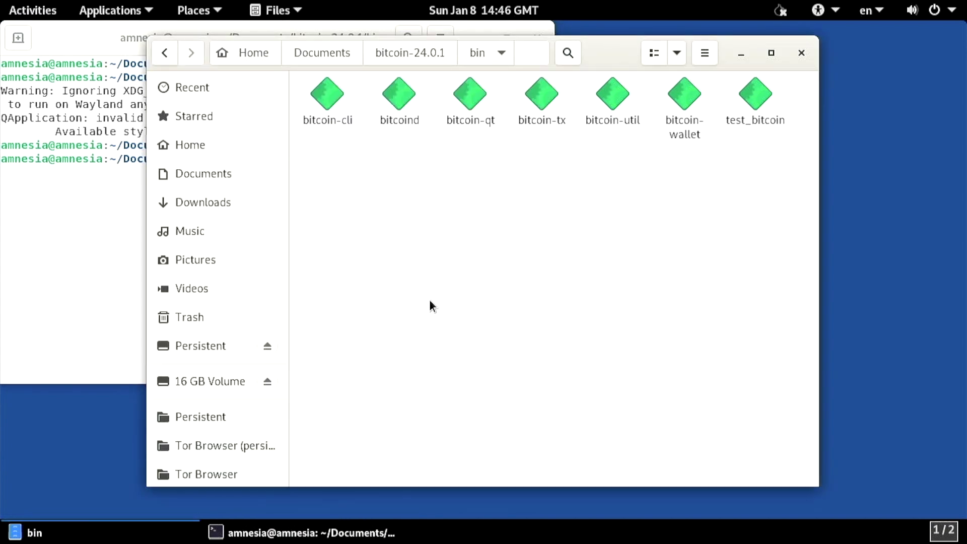
click(216, 377)
click(352, 95)
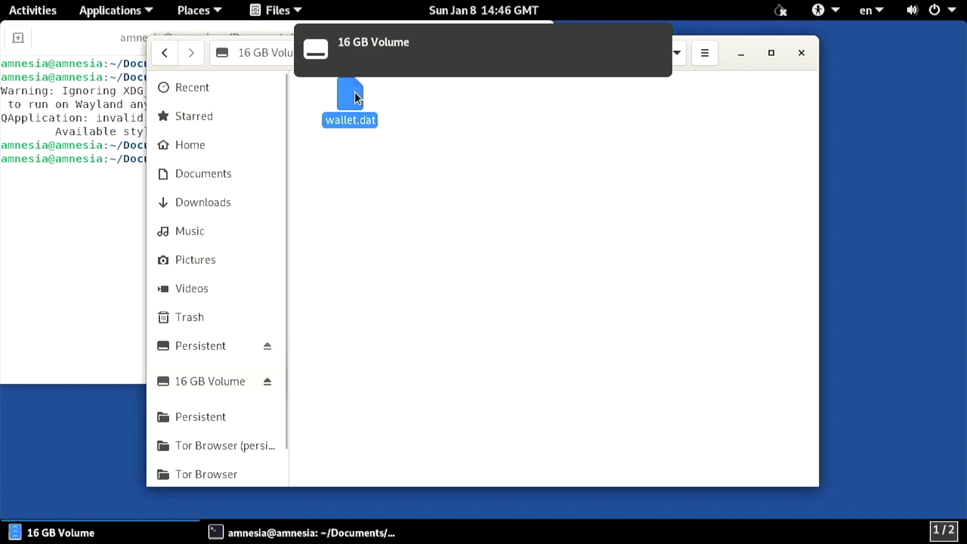
Relaunch ./bitcoin-qt with the default data directory and 2 GB storage limit, hiding the sync notice.
click(101, 209)
key(Up)
key(Up)
key(Return)
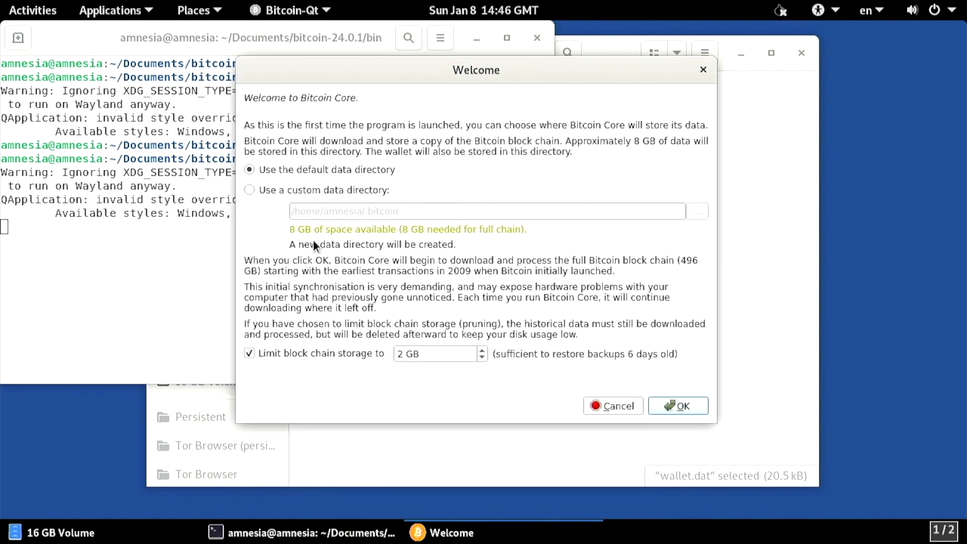
click(668, 406)
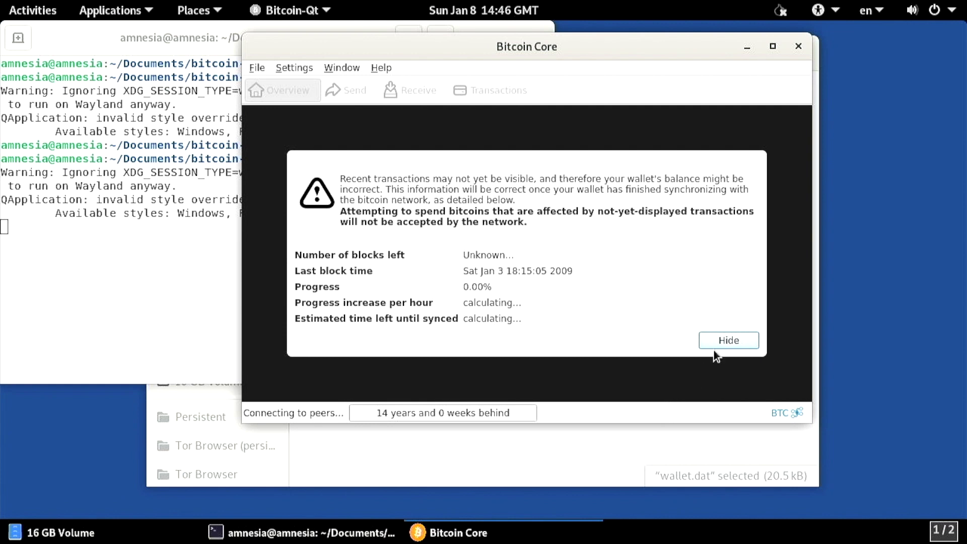
click(718, 341)
Restore the wallet from the backup file on the external volume under /media, naming it wallet.
click(257, 68)
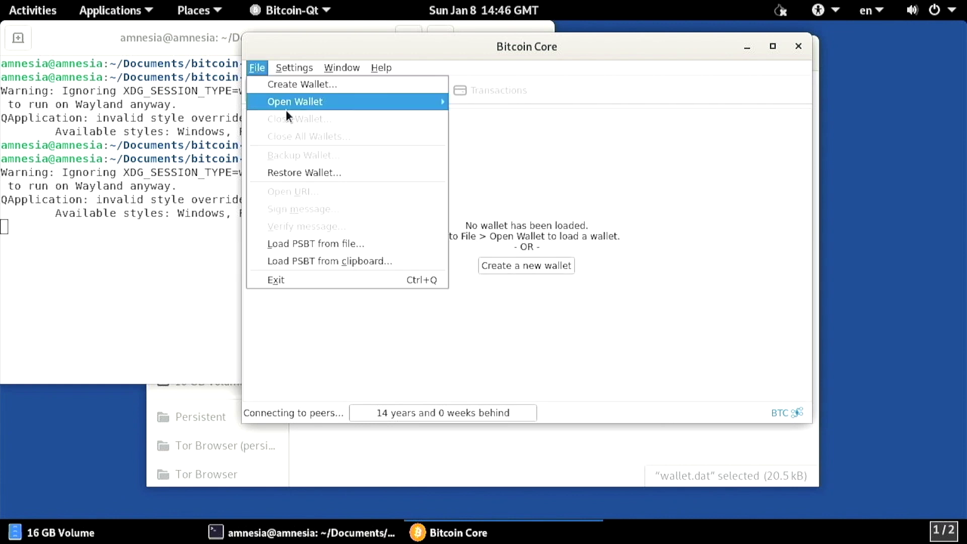
click(310, 170)
click(311, 127)
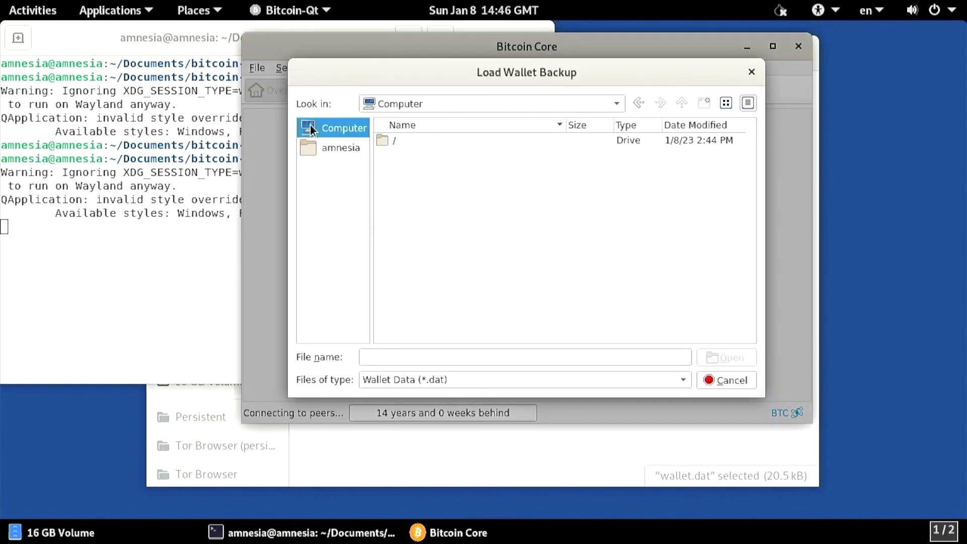
double_click(387, 139)
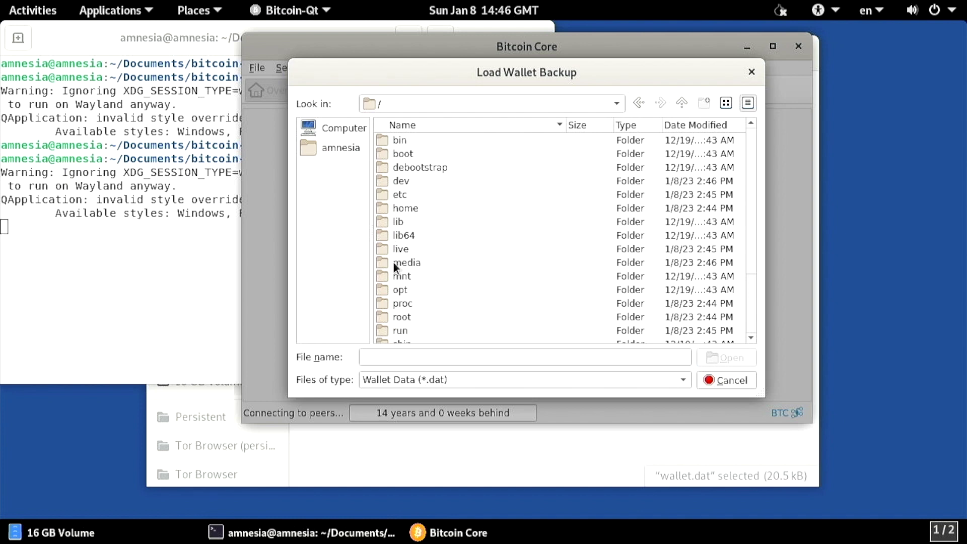
double_click(394, 263)
double_click(402, 141)
double_click(403, 134)
double_click(403, 135)
text(wallet)
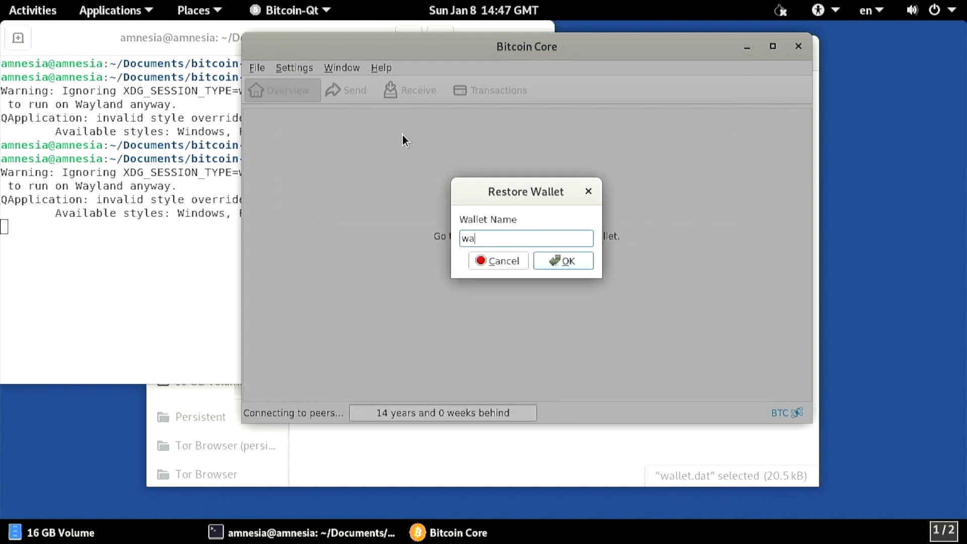
key(Return)
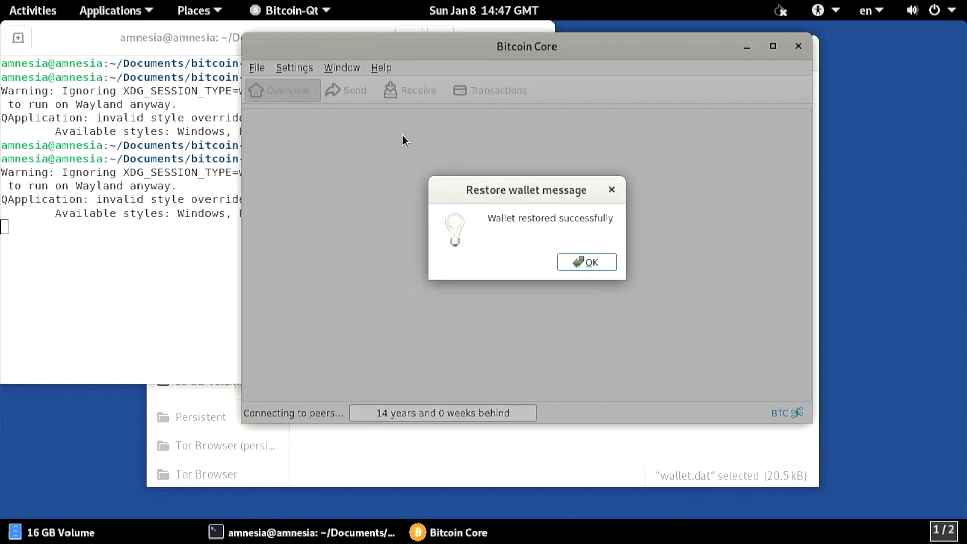
key(Return)
Create a new Bech32 (SegWit) receiving address in the wallet restored from the external volume and close its payment request.
click(409, 92)
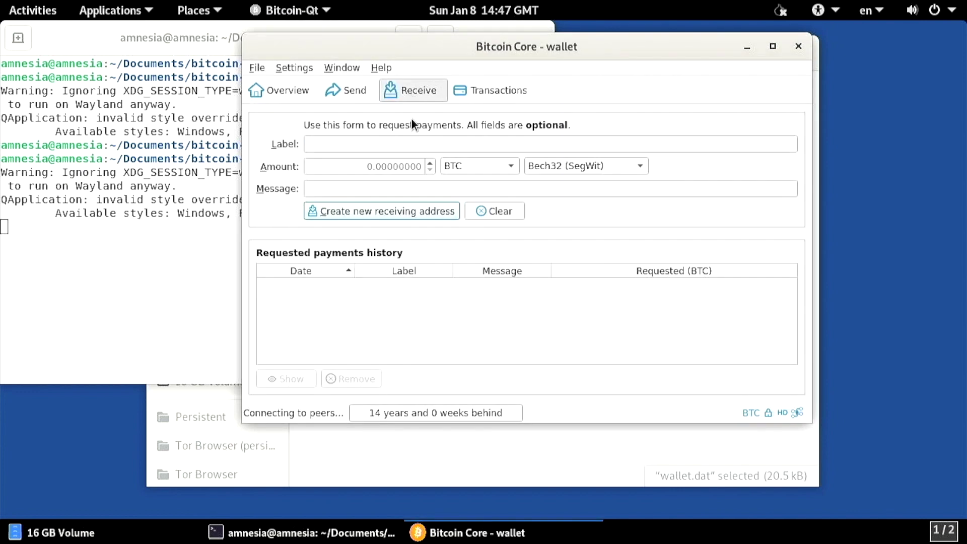
click(421, 210)
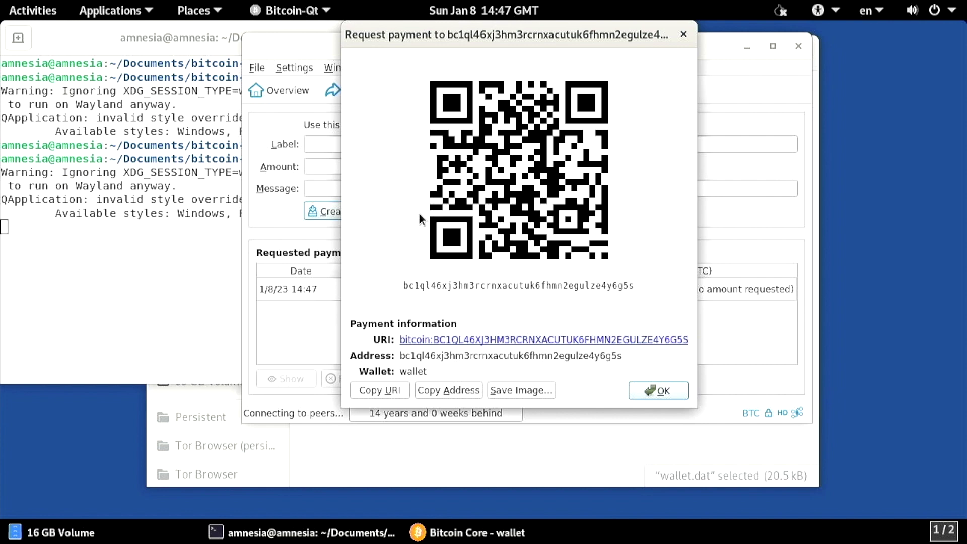
key(Escape)
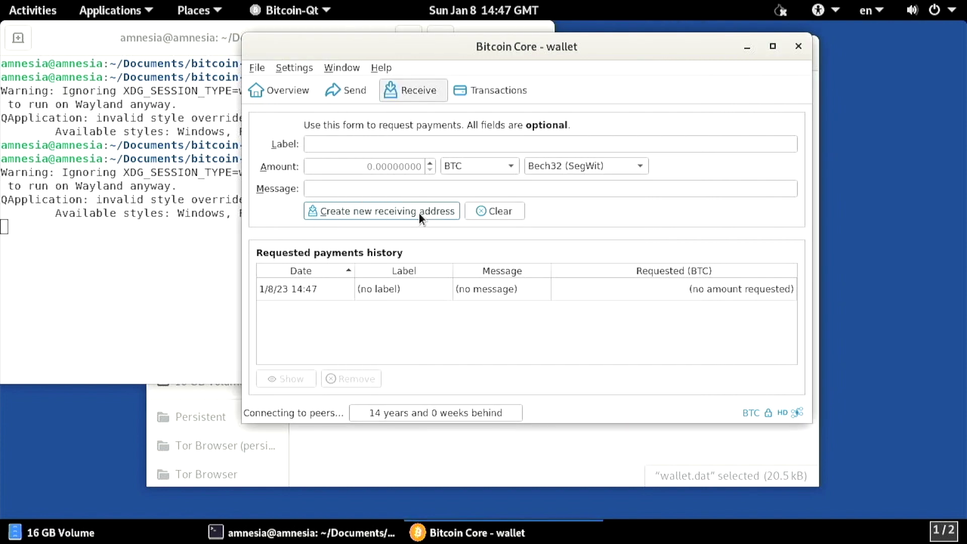
Quit Bitcoin Core and rerun rm -r ~/.bitcoin/ to delete its data directory again.
key(ctrl+q)
key(Up)
key(Up)
key(Return)
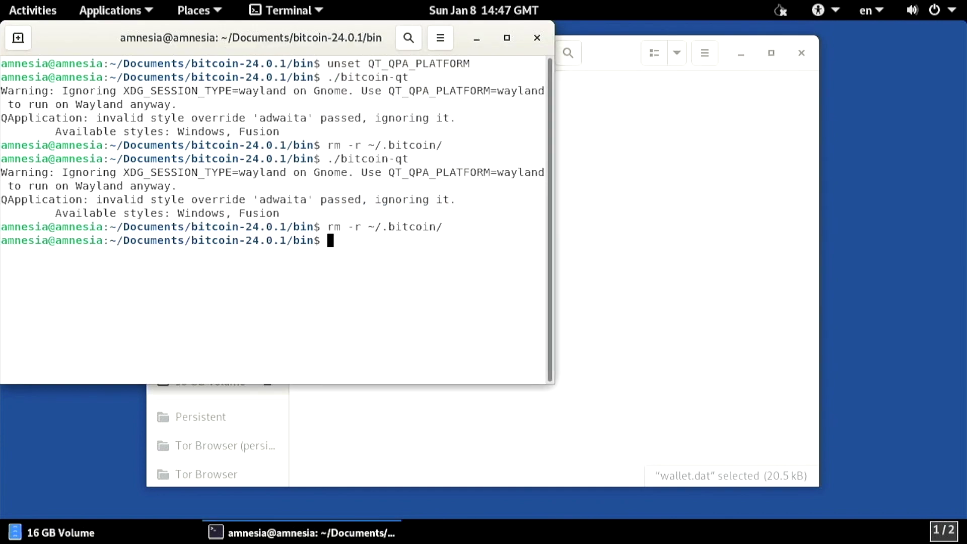
Start ./bitcoin-qt again with the default data directory and hide the sync notice.
key(Up)
key(Up)
click(693, 407)
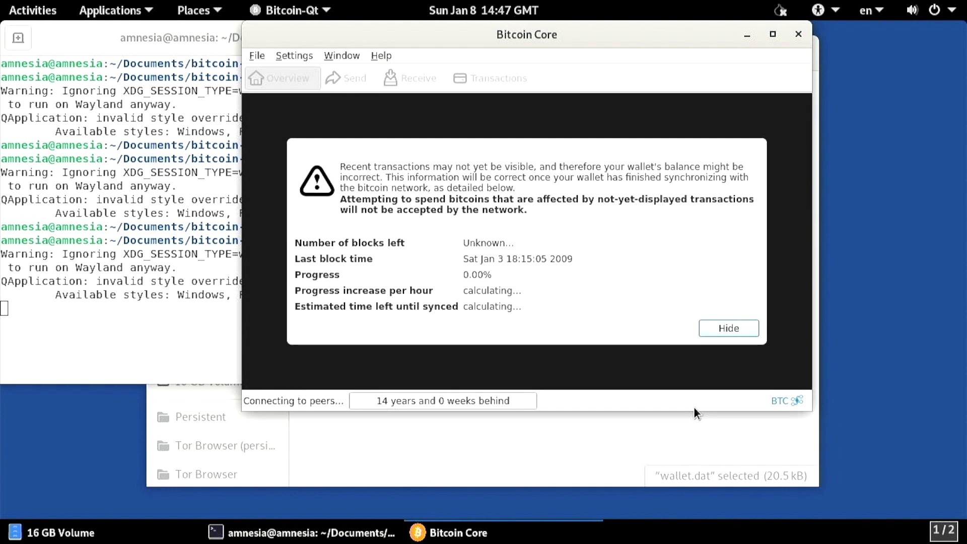
click(724, 333)
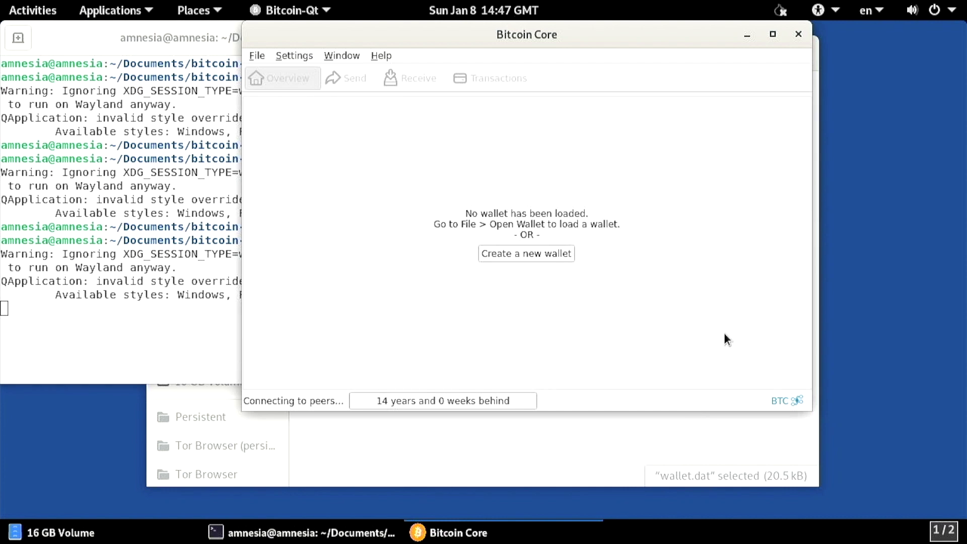
Create an unencrypted blank descriptor wallet named wallet and open the node console.
click(266, 59)
click(274, 69)
text(wallet)
click(414, 237)
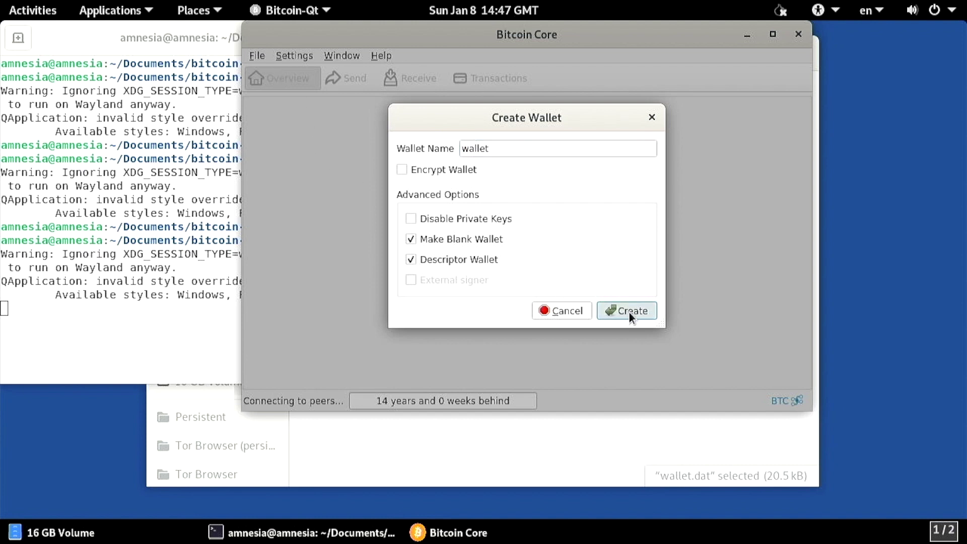
click(628, 311)
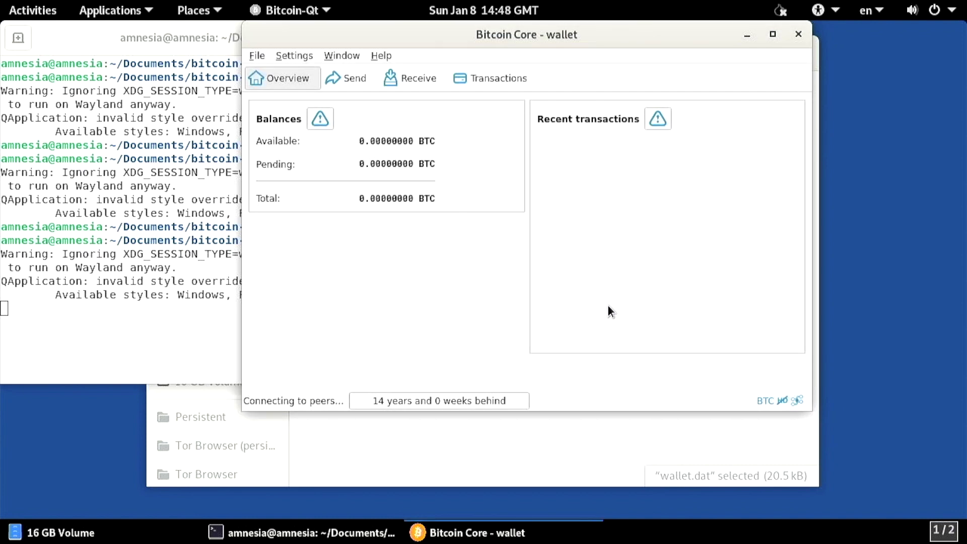
key(ctrl+shift+c)
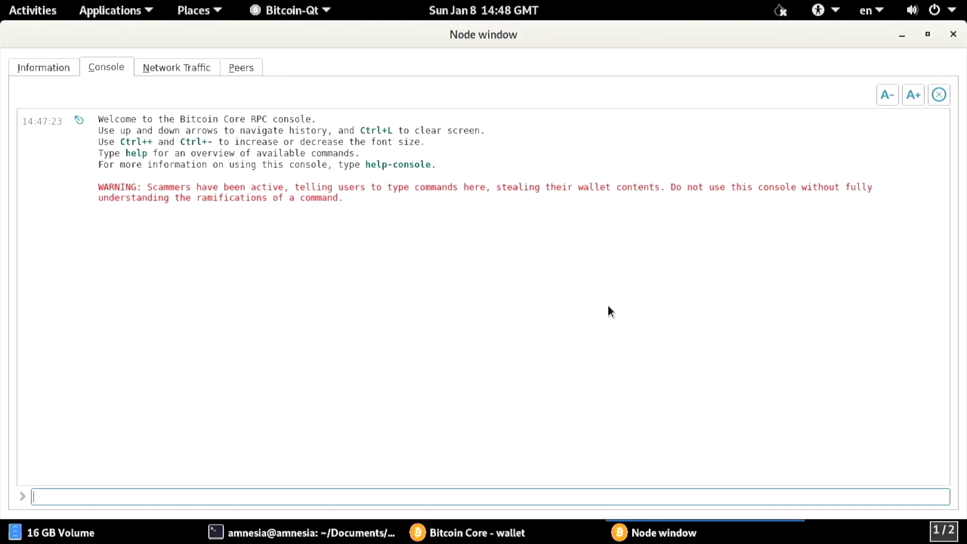
Open a full-screen terminal on the second workspace and start a new file named descriptors in nano.
key(ctrl+alt+Down)
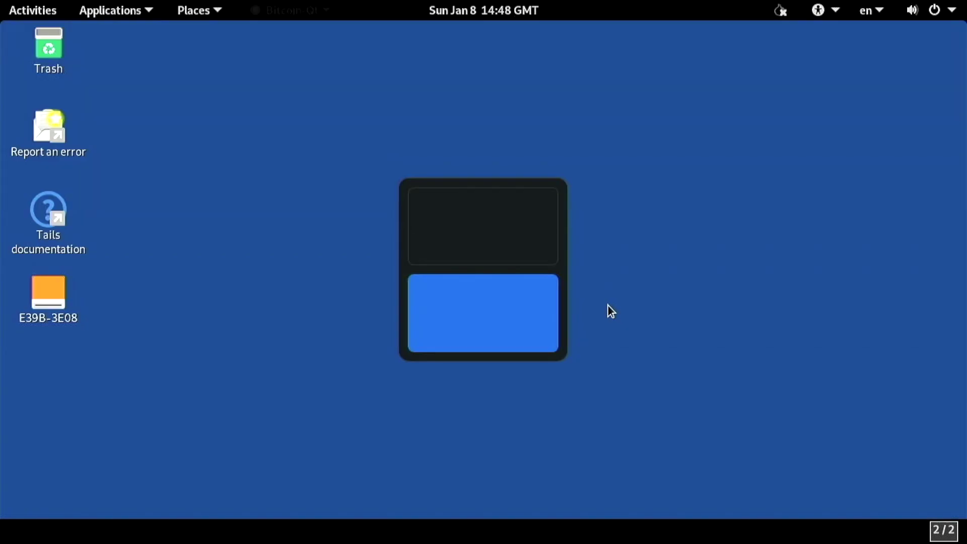
right_click(608, 306)
click(636, 180)
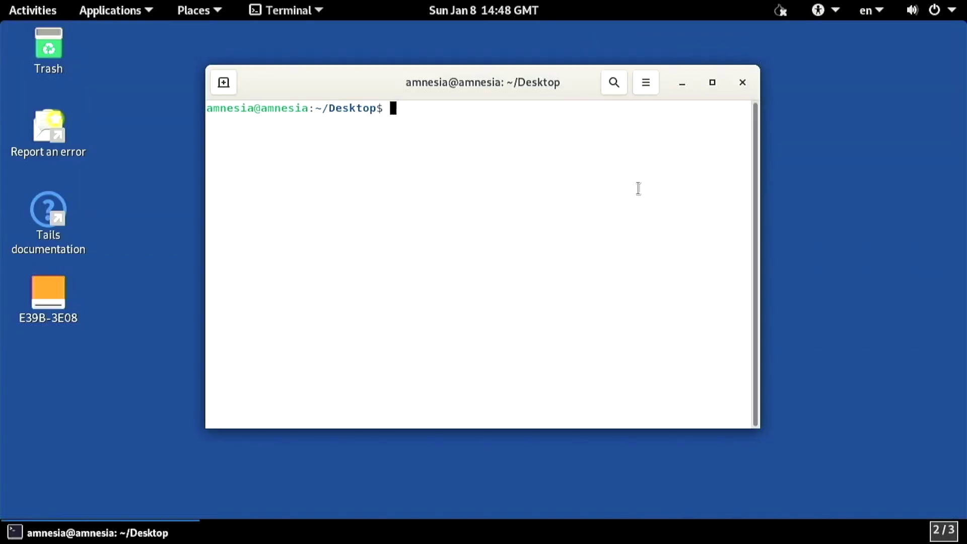
key(F11)
text(nano descriptors)
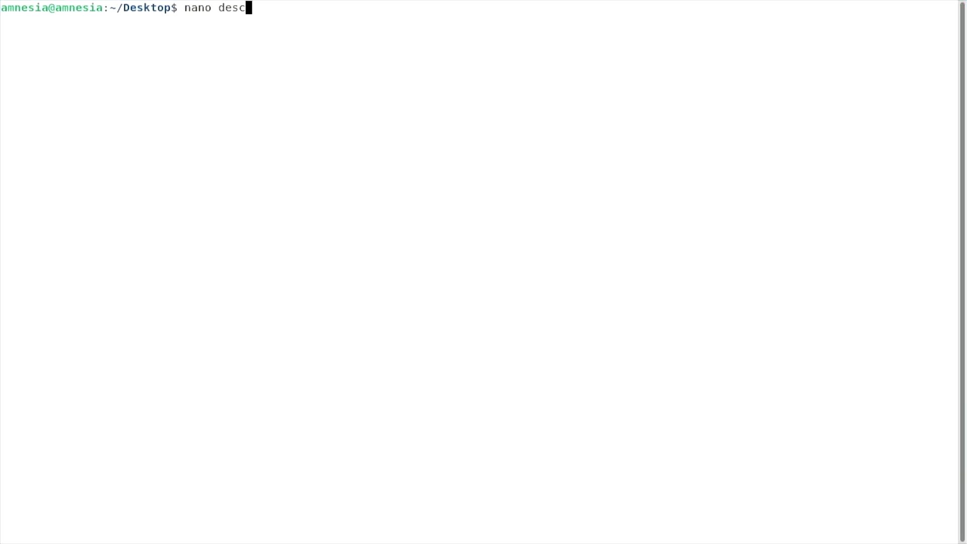
key(Return)
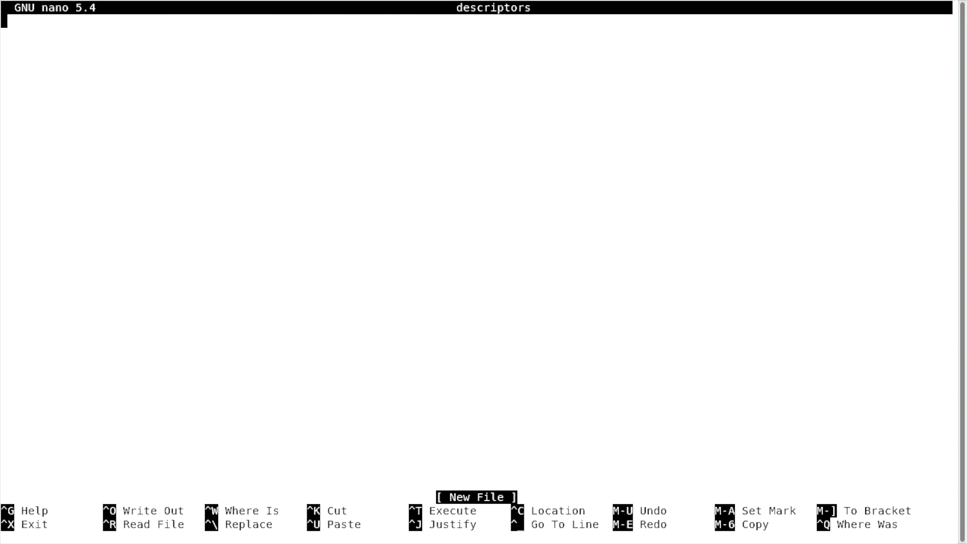
Switch to the third workspace and launch Electrum up to its Install Wizard.
key(ctrl+alt+Down)
key(super)
text(elect)
key(Return)
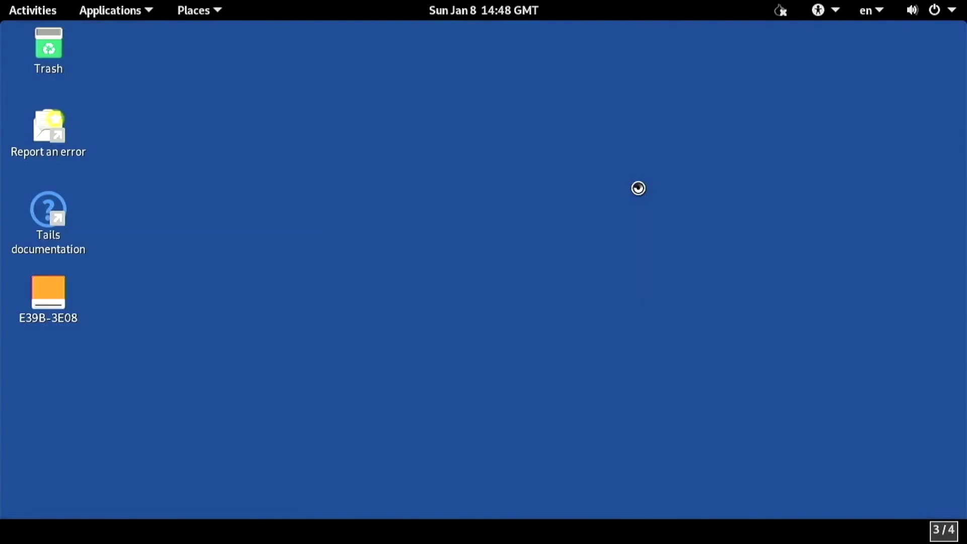
click(707, 229)
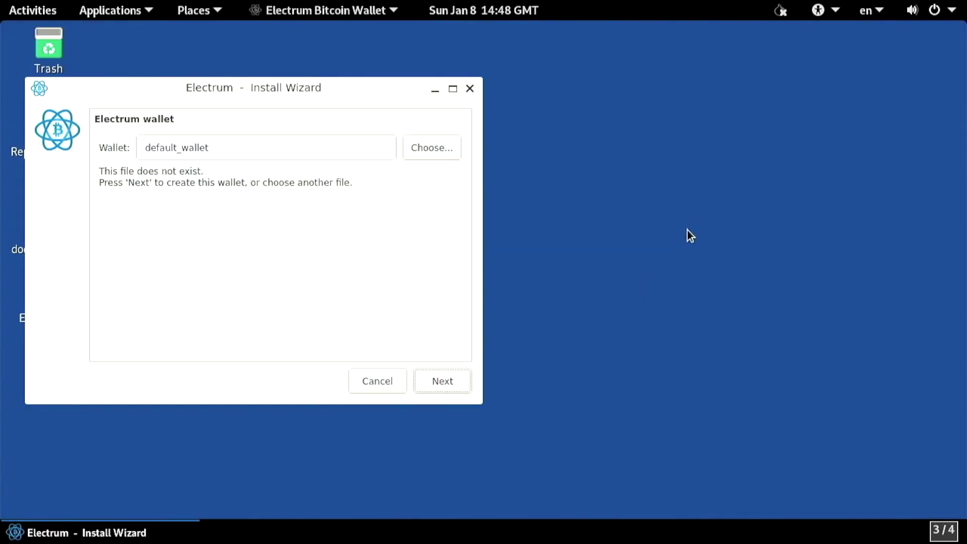
Set up default_wallet to import Bitcoin addresses or private keys and scan the QR code of the importdescriptors command templates into the import field.
click(445, 383)
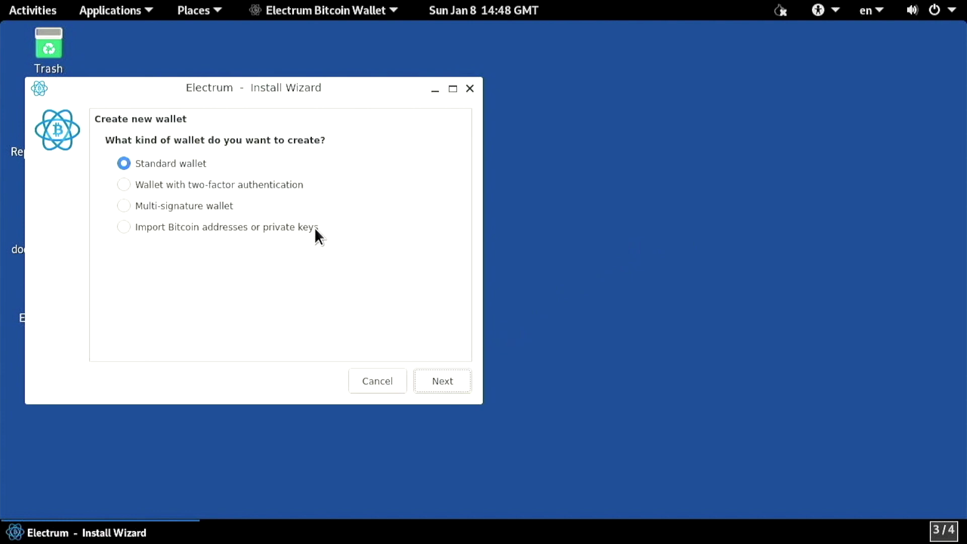
click(313, 230)
click(446, 381)
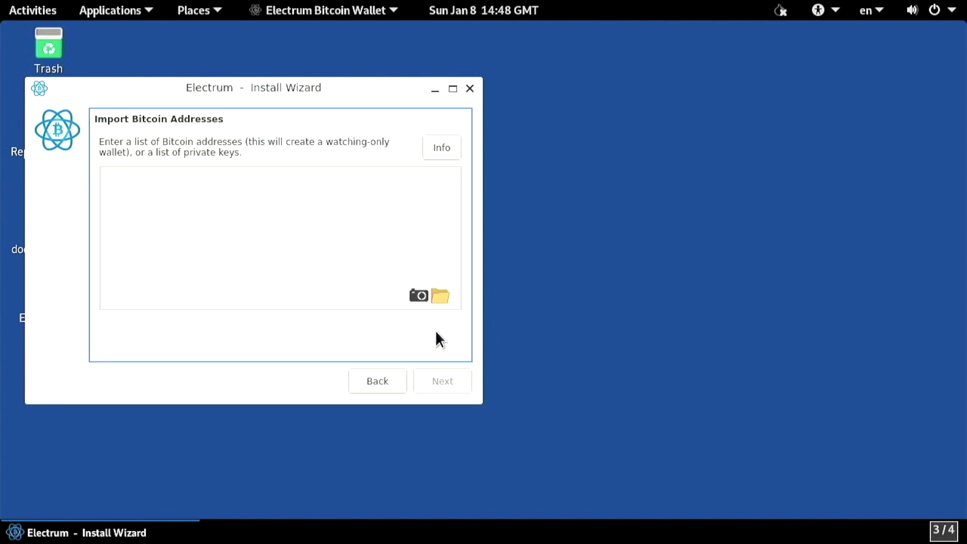
click(418, 297)
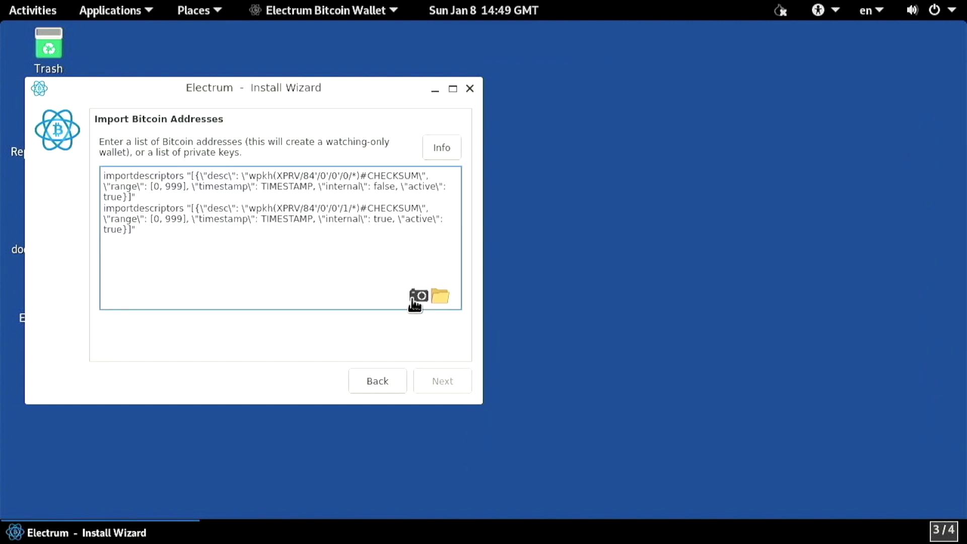
Copy both scanned importdescriptors templates into the descriptors file in nano on the second workspace and shrink the terminal text.
drag(135, 229, 110, 176)
right_click(110, 176)
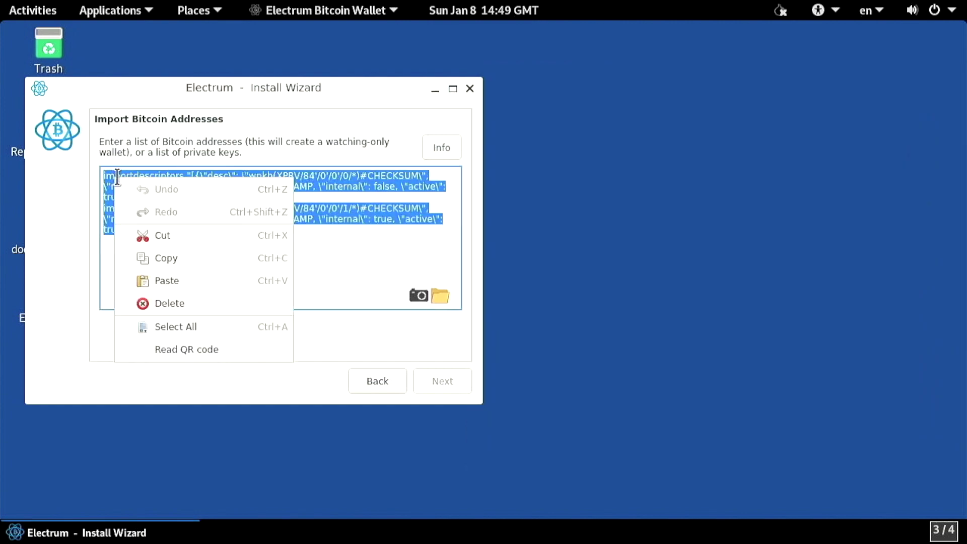
click(148, 250)
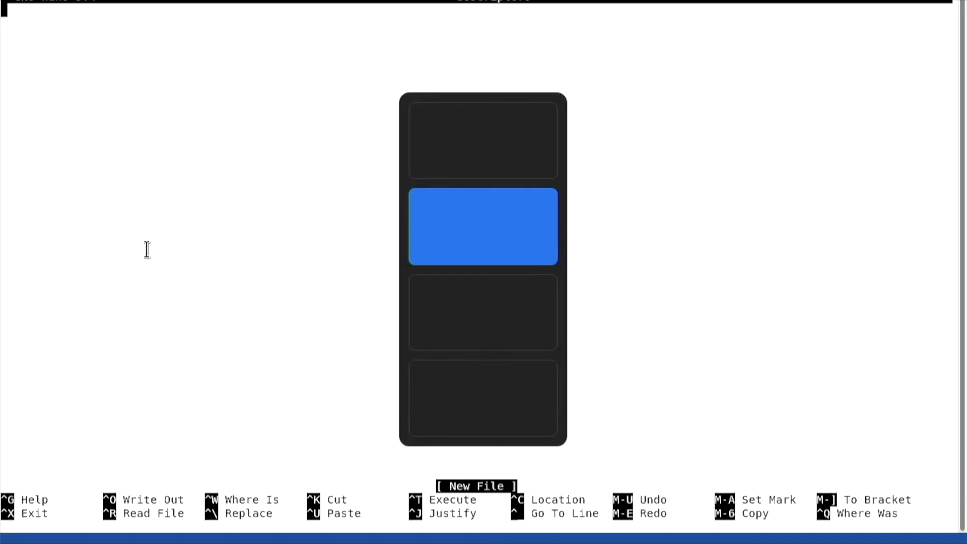
key(Return)
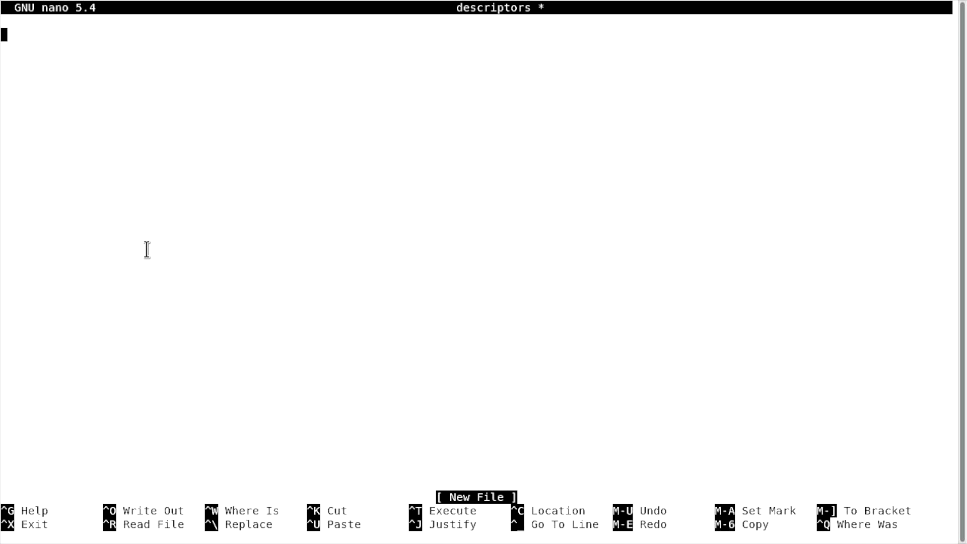
key(ctrl+shift+v)
key(ctrl+minus)
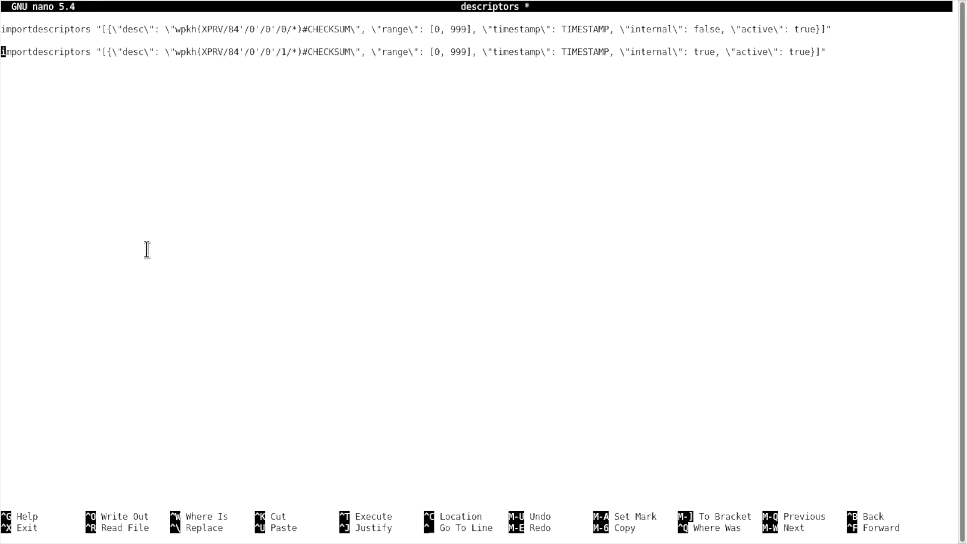
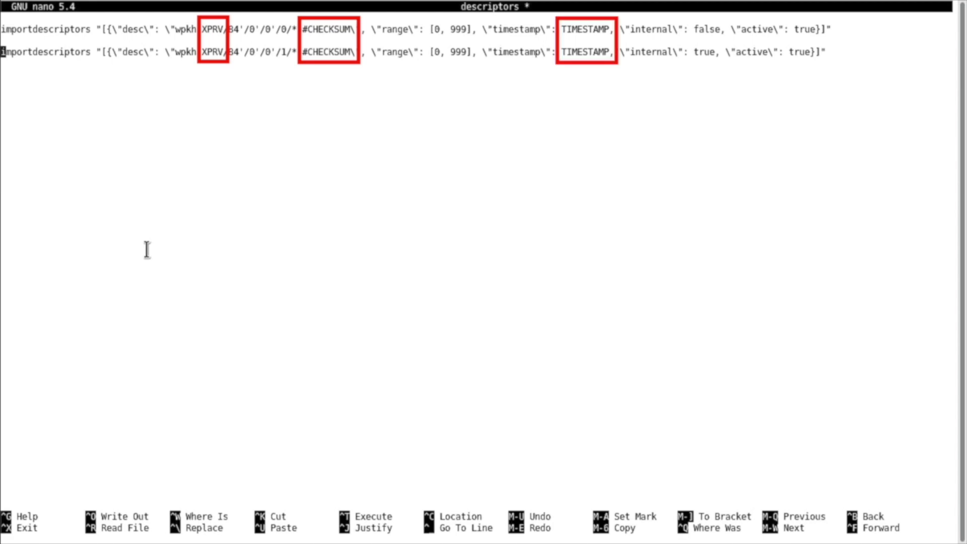
key(Down)
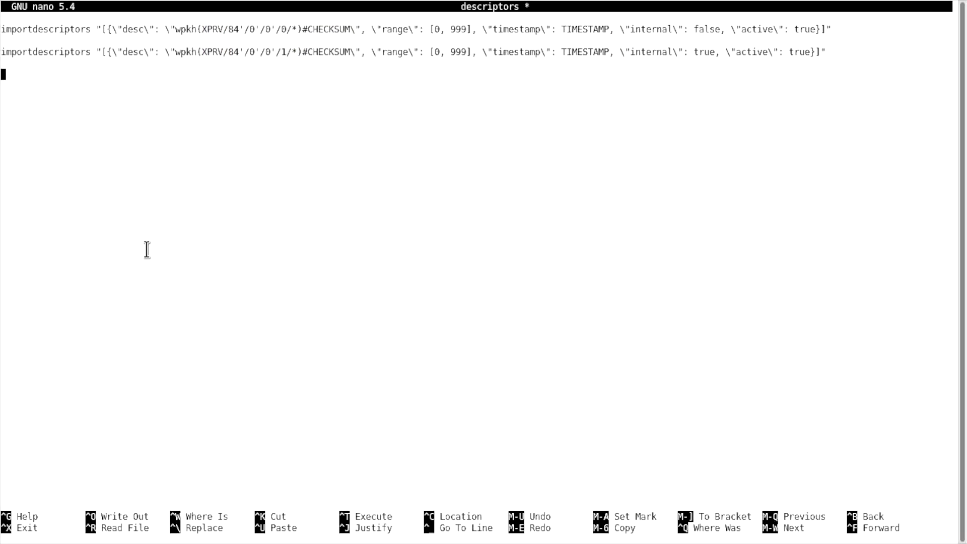
Switch back to Electrum, reopen an empty address import page and scan the QR code of the encrypted extended private key.
key(ctrl+alt+Down)
click(222, 278)
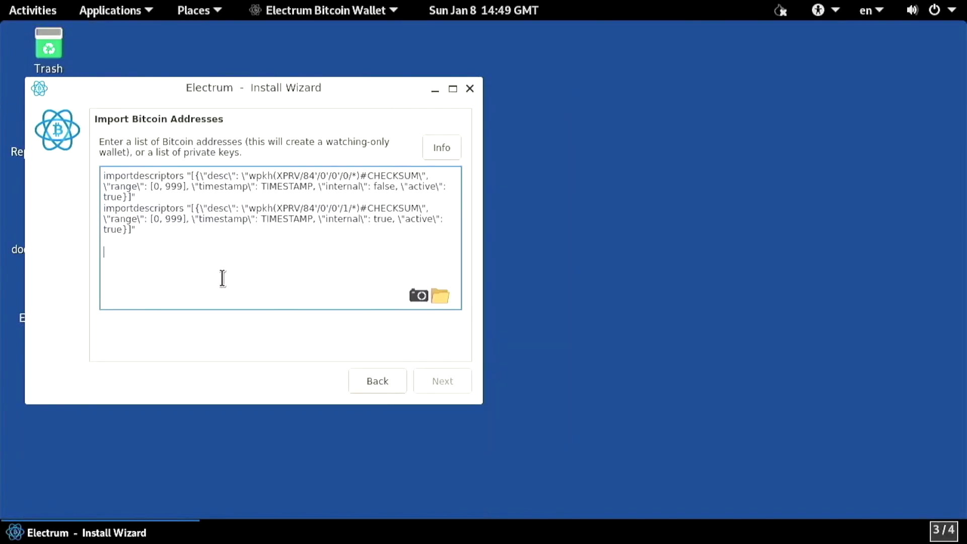
click(359, 386)
click(282, 226)
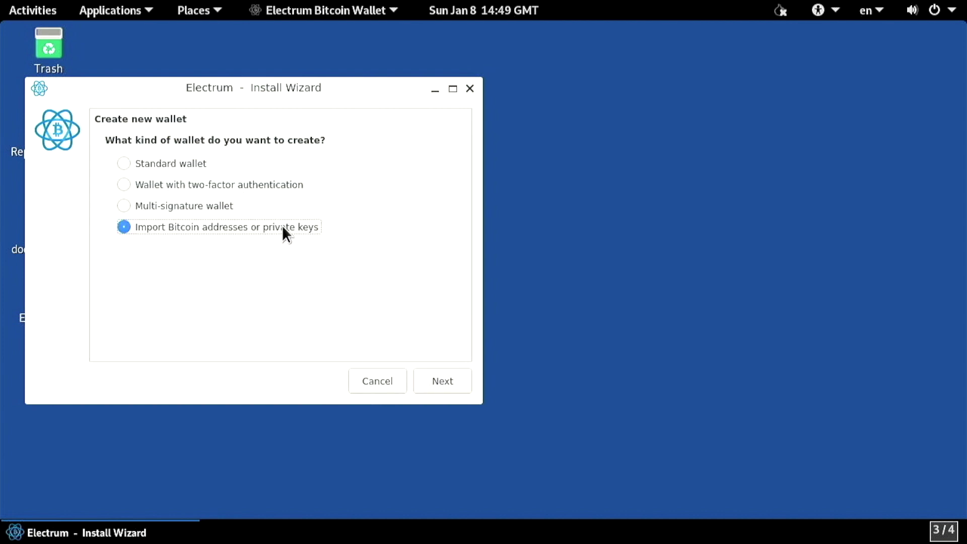
click(442, 387)
click(417, 297)
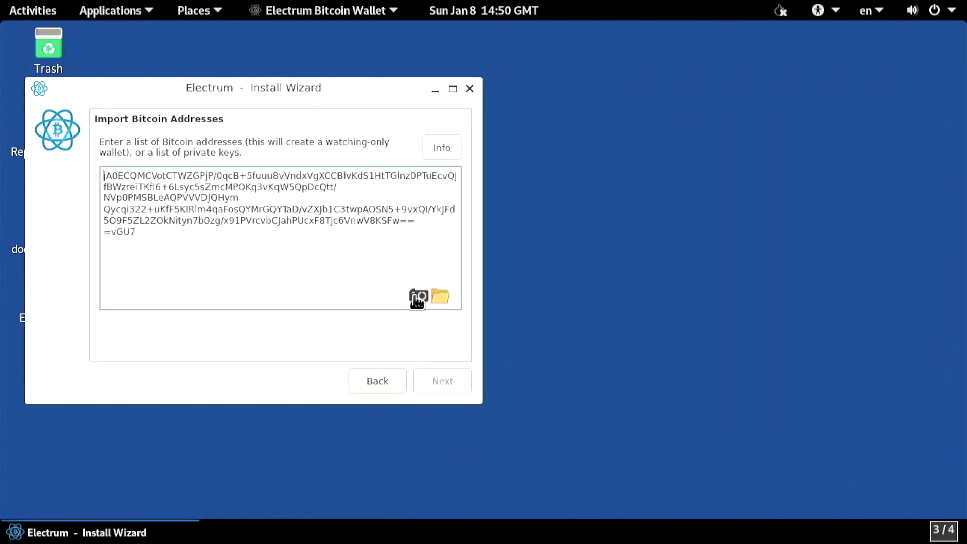
Copy the scanned encrypted text and open a full-screen terminal from the desktop on the fourth workspace.
drag(139, 230, 98, 176)
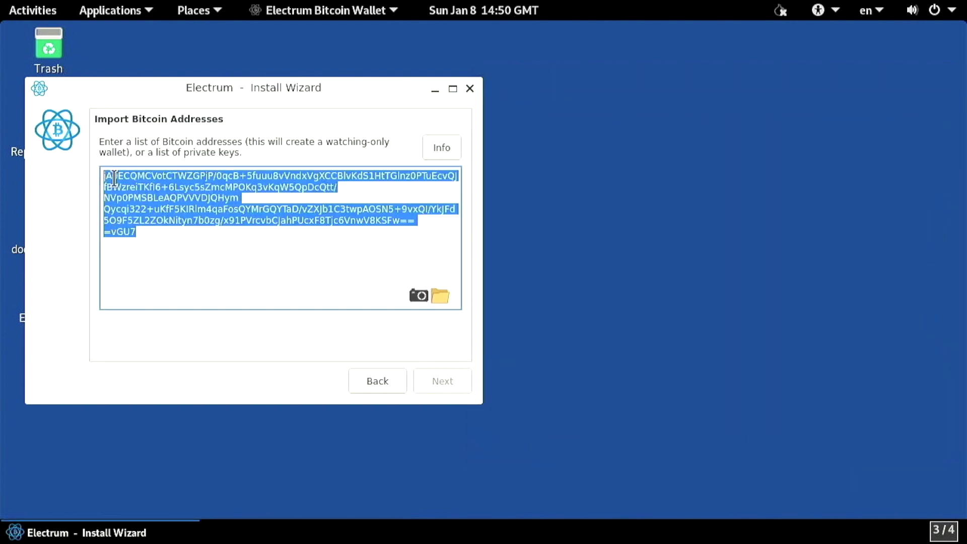
right_click(117, 181)
click(166, 262)
key(ctrl+alt+Down)
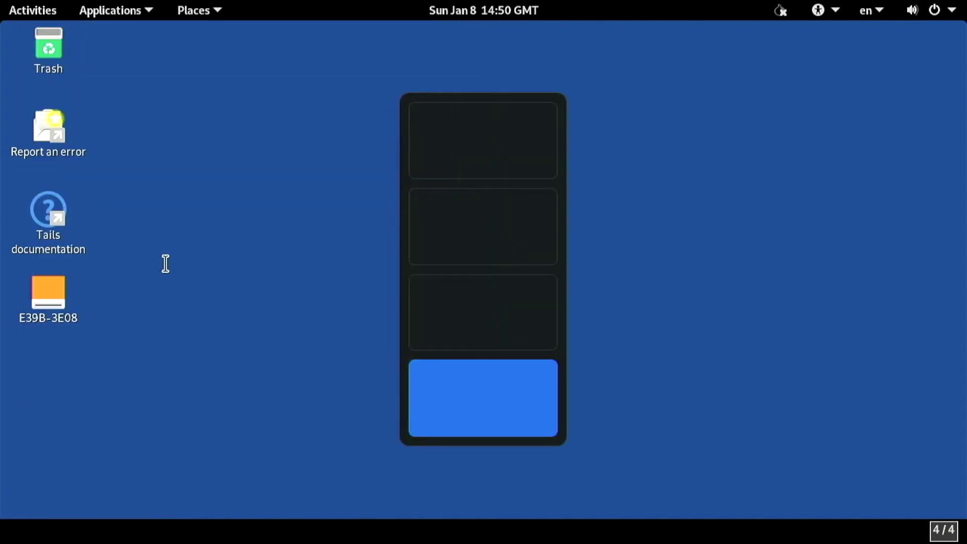
right_click(164, 264)
click(222, 412)
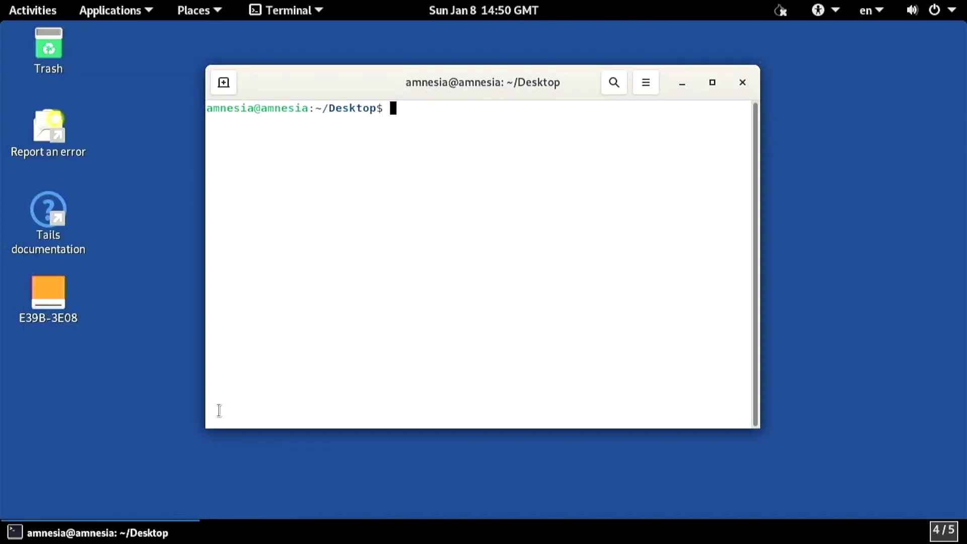
key(super+Up)
Create the file xprv.asc in nano, paste the encrypted text and return to its beginning.
text(nano xprv.asc)
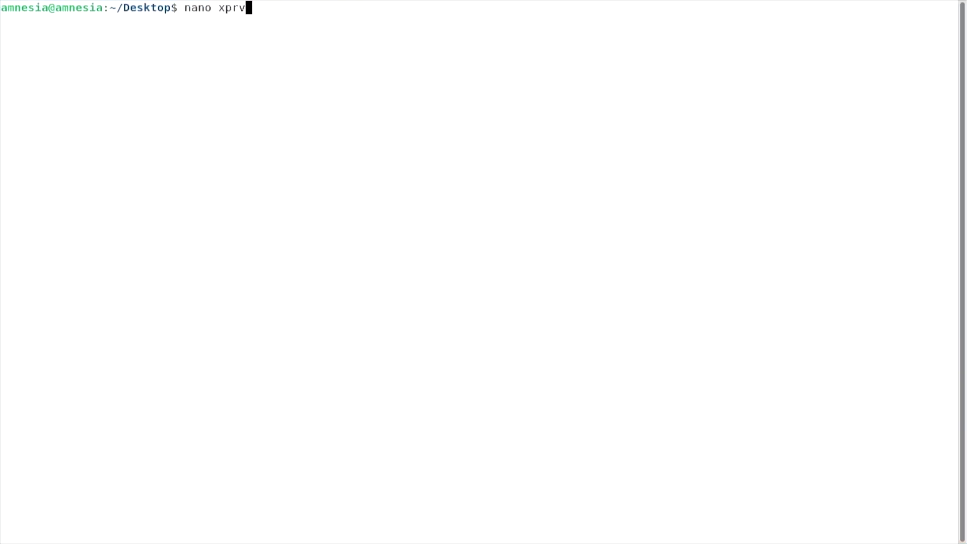
key(Return)
key(ctrl+shift+v)
key(Home)
key(ctrl+Home)
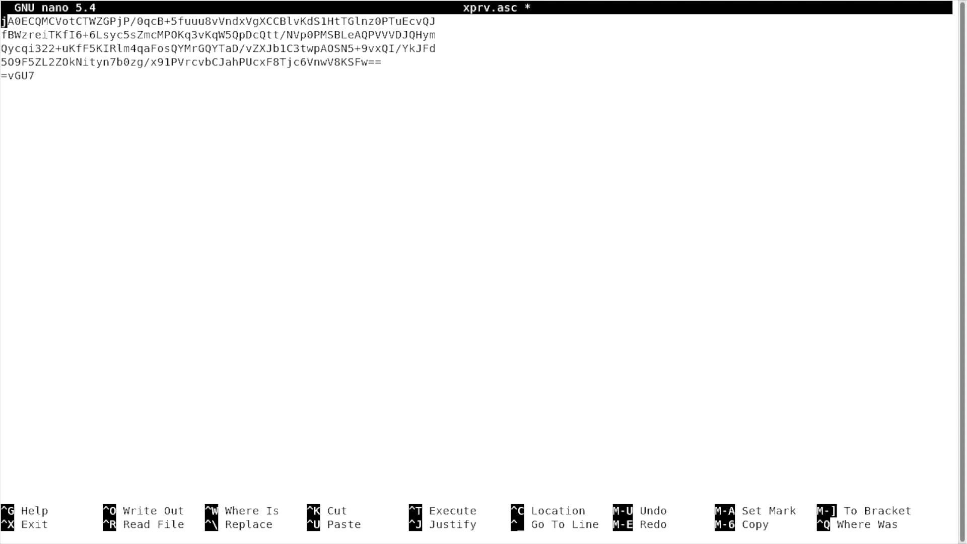
Add the header line -----BEGIN PGP MESSAGE----- and a blank line above the encrypted text.
key(Return)
key(Return)
key(Up)
key(Up)
text(-----)
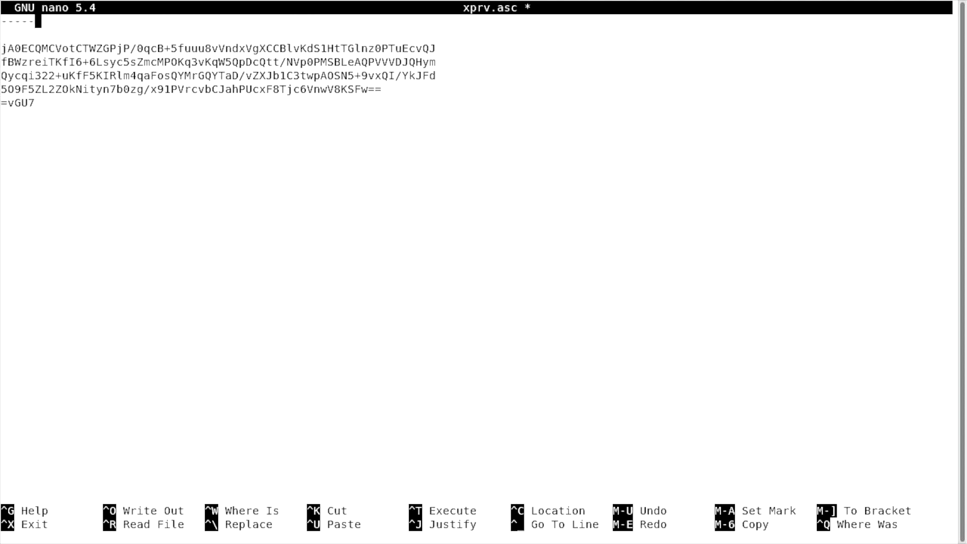
text(BEGIN PGP MESSA)
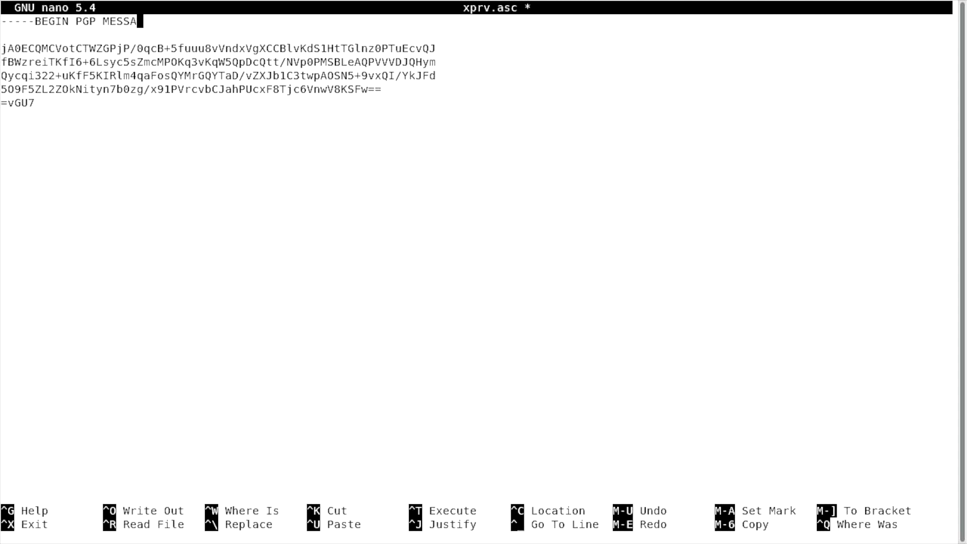
text(GE-----)
Add the closing line -----END PGP MESSAGE----- below the encrypted text, save xprv.asc and exit nano.
key(Down)
key(Down)
key(Down)
key(Down)
key(Down)
key(Down)
key(Down)
text(-----END PGP MESSAGE-----)
key(ctrl+o)
key(Return)
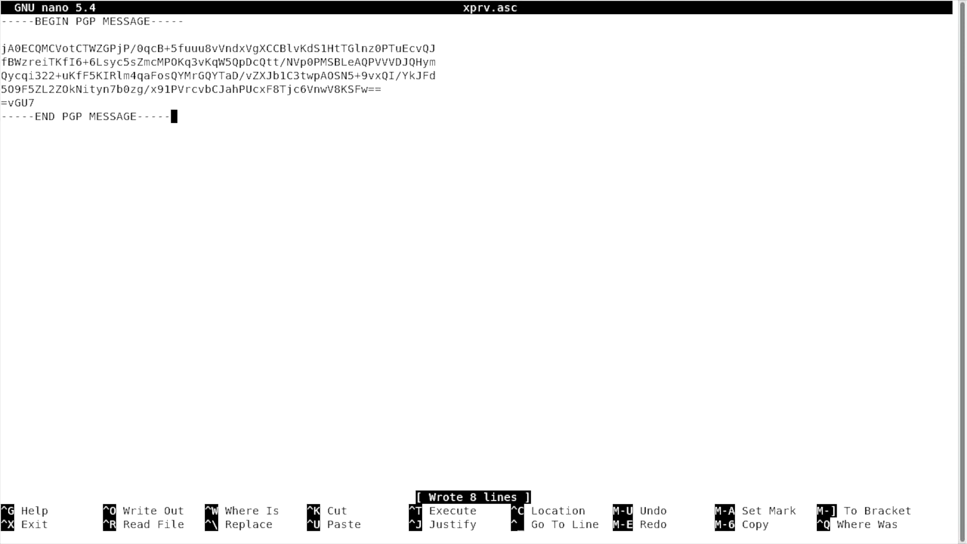
key(ctrl+x)
Display the contents of ~/Persistent/passwd and start decrypting the key file with gpg -d xprv.asc.
text(cat ~/Persistent/passwd)
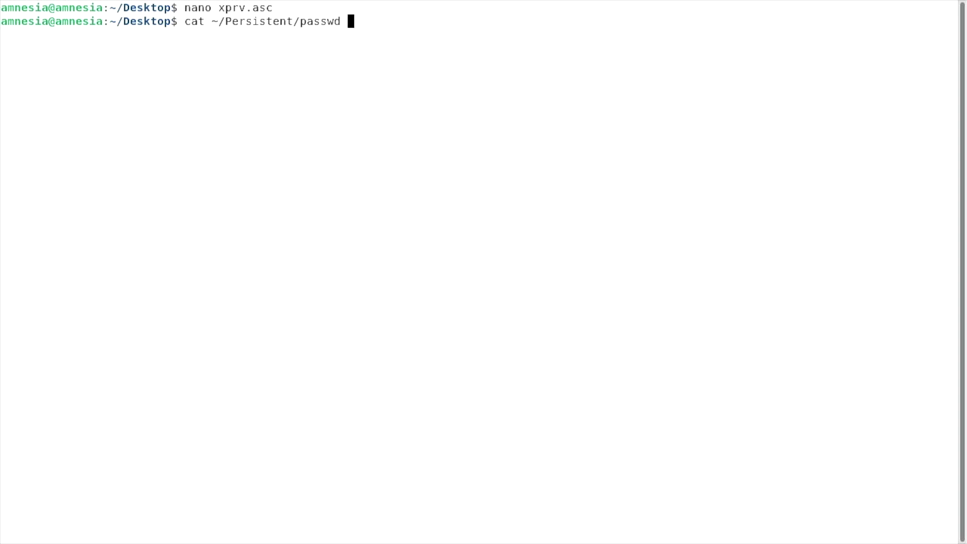
key(Return)
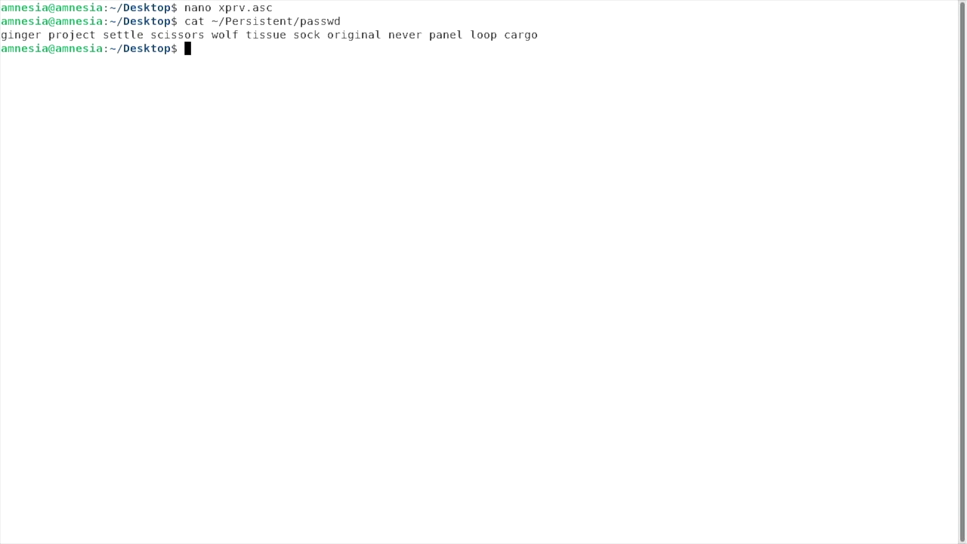
text(gpg -d xprv.asc)
key(Return)
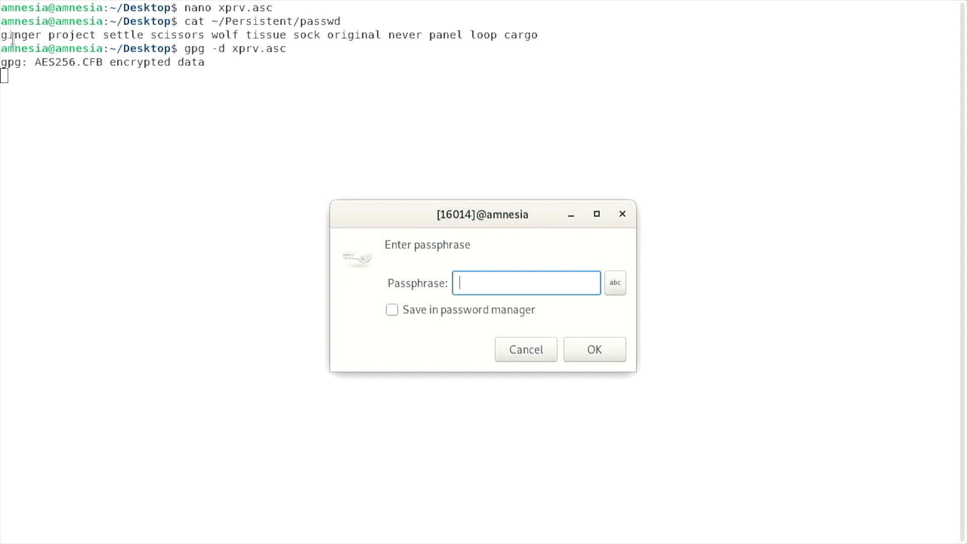
Copy the stored passphrase from the terminal output into the passphrase prompt and confirm the decryption.
double_click(14, 36)
drag(528, 40, 535, 40)
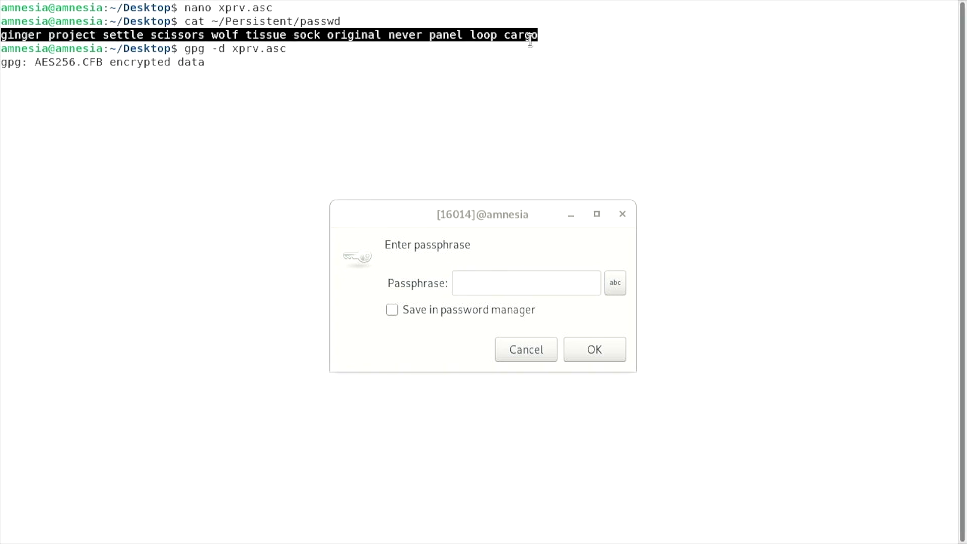
right_click(532, 46)
click(543, 52)
right_click(473, 284)
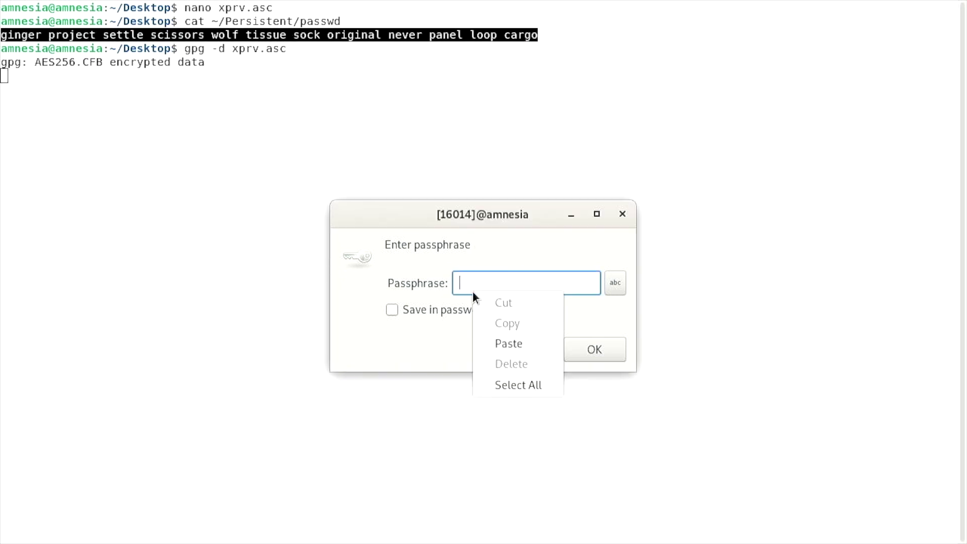
click(502, 345)
click(579, 349)
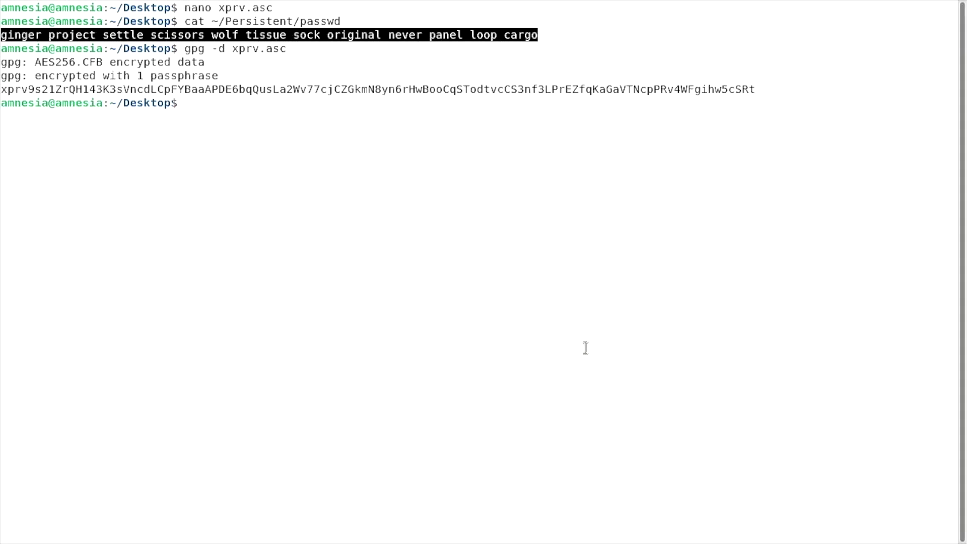
Copy the decrypted extended private key and paste it below the templates in the descriptors file.
double_click(366, 89)
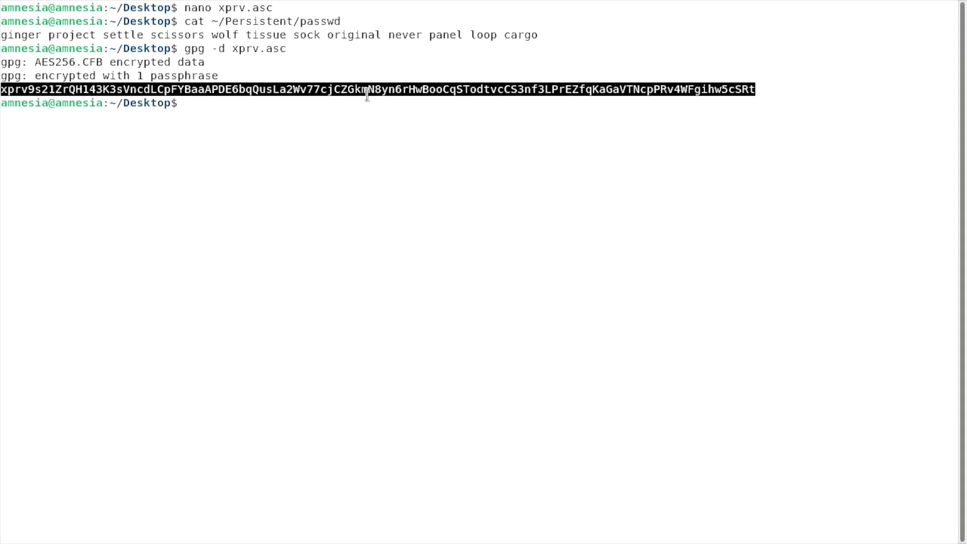
right_click(367, 90)
click(385, 101)
key(alt+Tab)
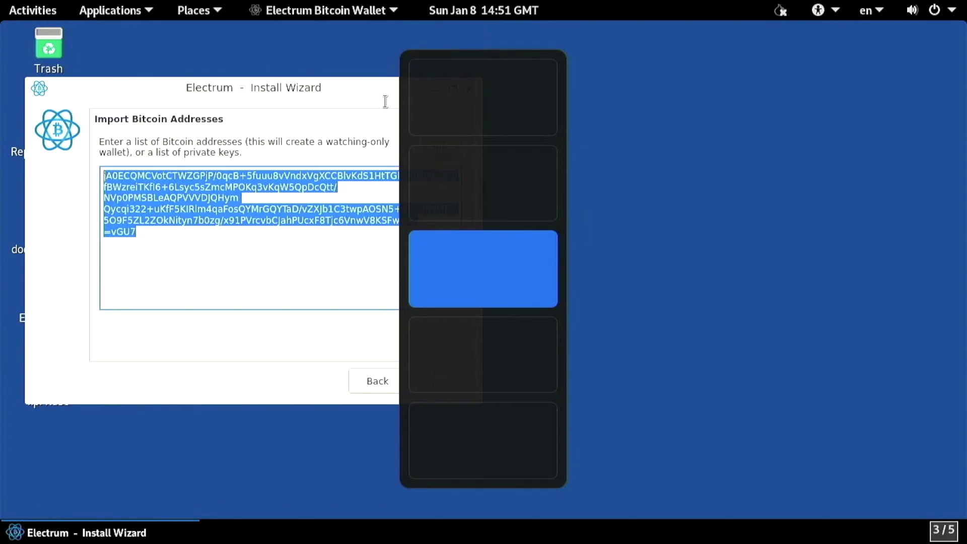
key(ctrl+shift+v)
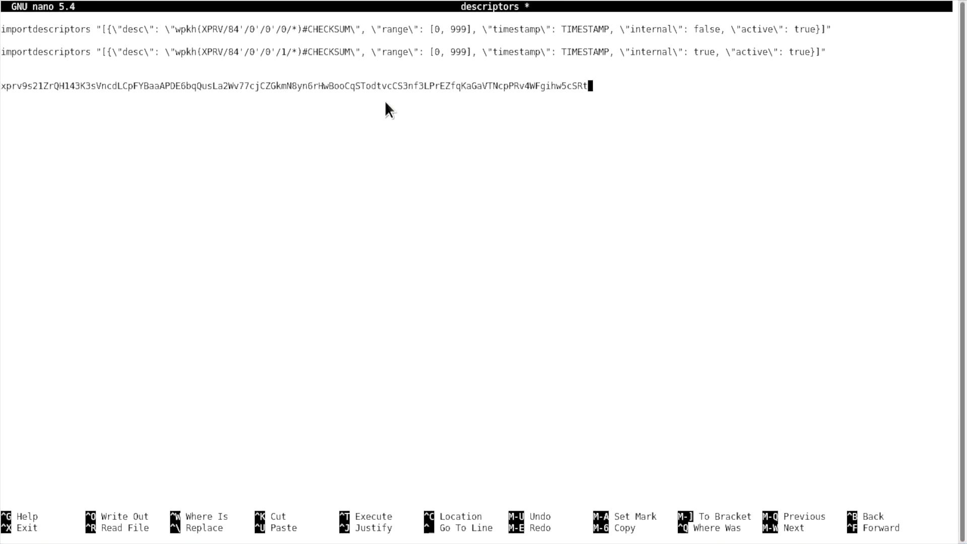
Copy wpkh(XPRV/84'/0'/0'/0/*) from the first importdescriptors template onto its own line below the private key.
drag(177, 31, 303, 29)
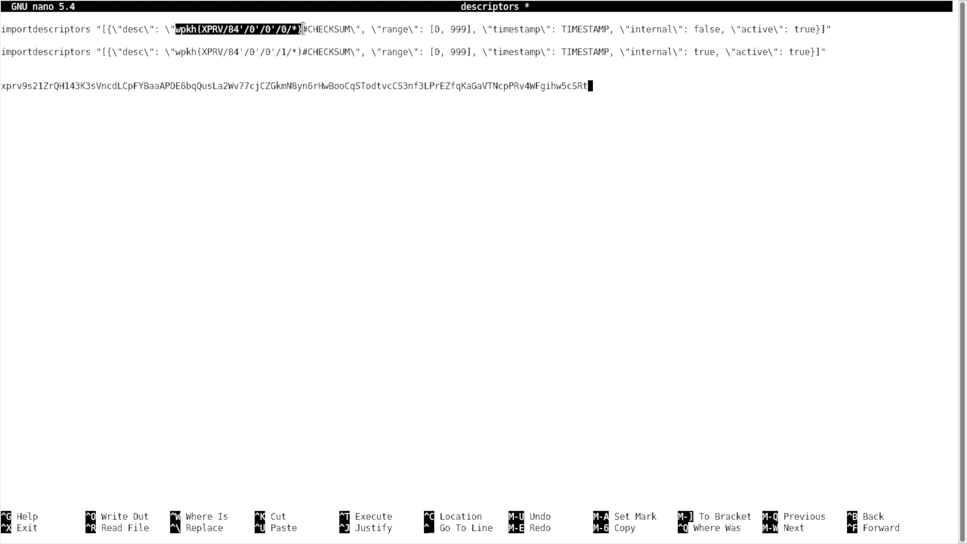
right_click(302, 29)
click(328, 38)
key(Return)
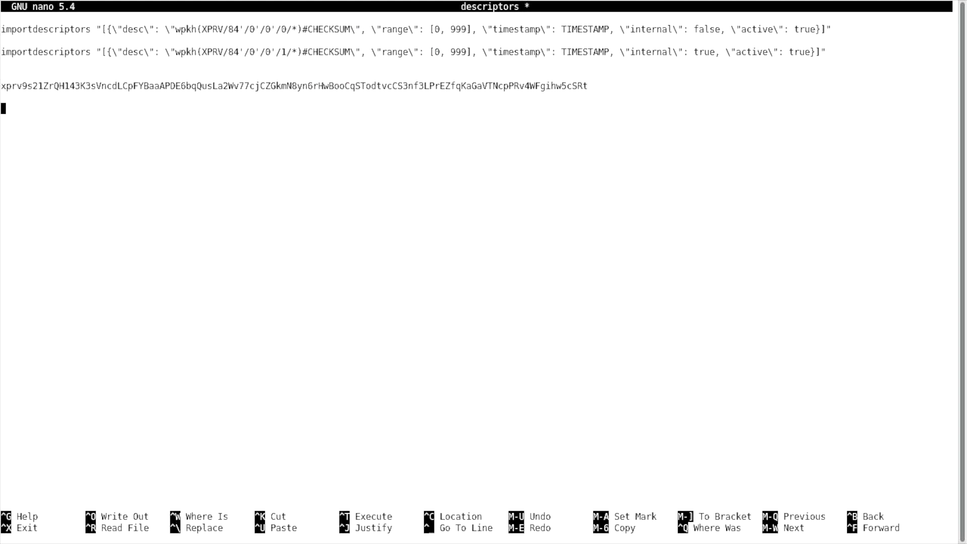
key(ctrl+shift+v)
key(Return)
Paste a second copy of the descriptor below the first and change it to wpkh(XPRV/84'/0'/0'/1/*).
key(ctrl+shift+v)
key(Left)
key(Left)
key(Left)
key(BackSpace)
text(1)
key(End)
key(Return)
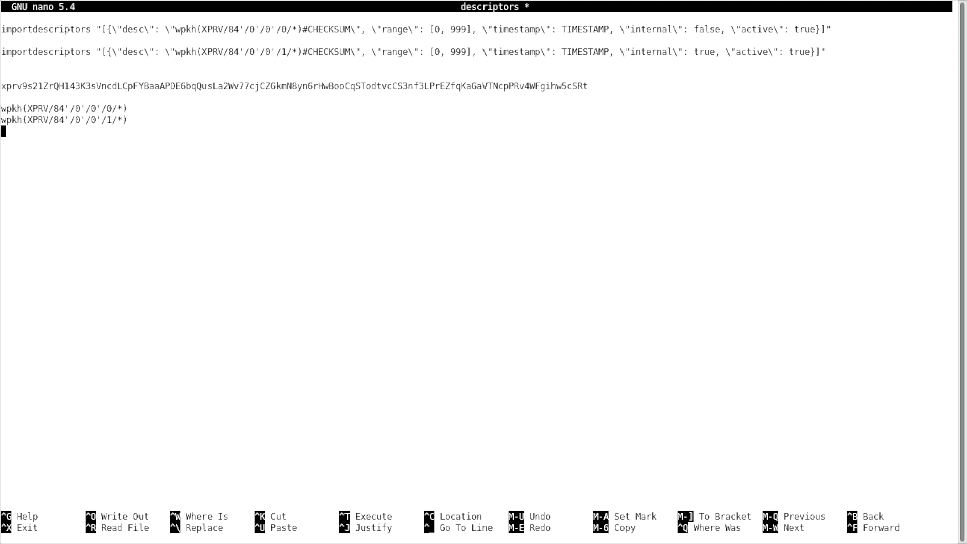
Replace the XPRV placeholder in the standalone /0/* descriptor with the extended private key.
double_click(327, 85)
right_click(327, 85)
click(344, 98)
key(Up)
key(Up)
key(ctrl+Right)
key(Delete)
key(Delete)
key(Delete)
key(Delete)
key(ctrl+shift+v)
Replace the XPRV placeholder in the standalone /1/* descriptor with the extended private key.
key(Down)
key(ctrl+Left)
key(ctrl+Left)
key(ctrl+Left)
key(ctrl+Left)
key(ctrl+Left)
key(Delete)
key(Delete)
key(Delete)
key(Delete)
key(ctrl+shift+v)
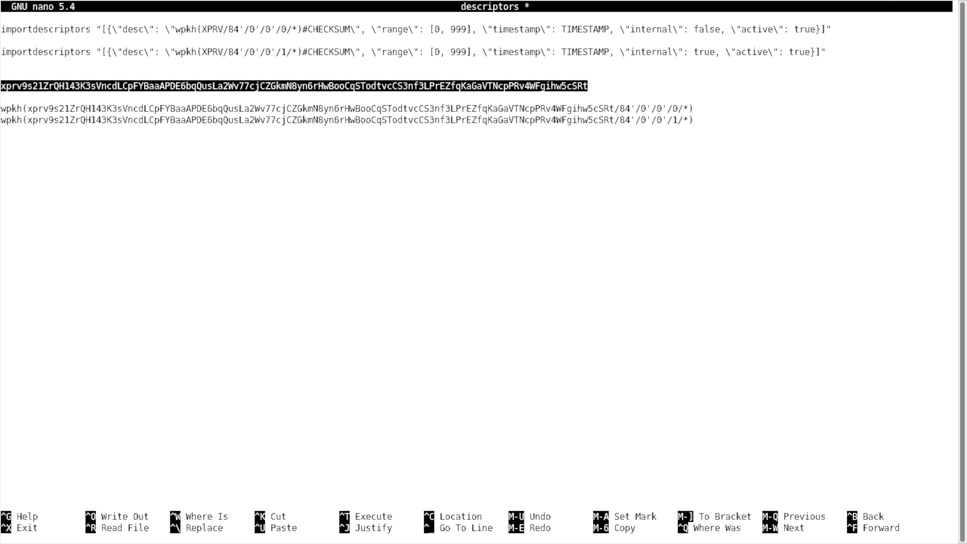
Copy the whole completed wpkh descriptor ending in /84'/0'/0'/0/*) from the descriptors file.
click(4, 112)
key(Home)
double_click(15, 107)
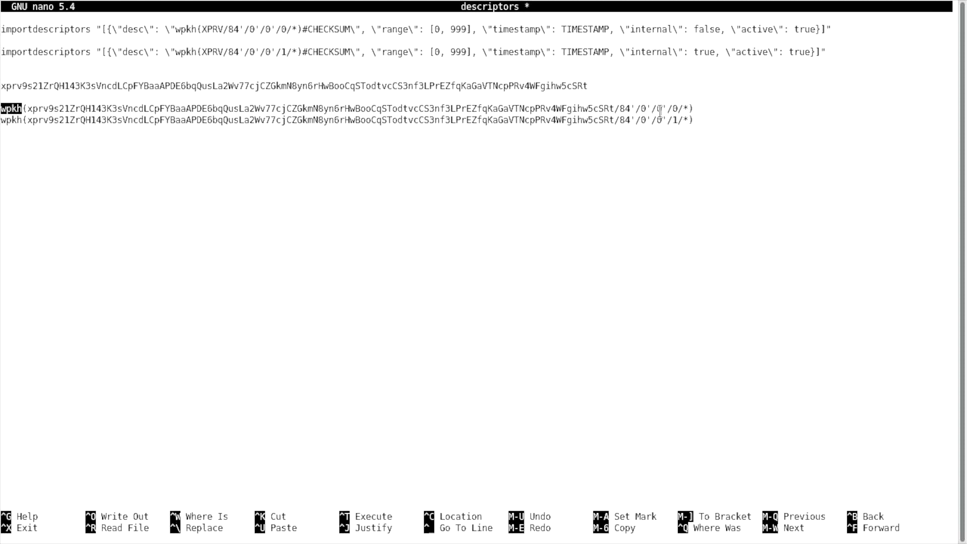
shift+click(689, 108)
right_click(679, 108)
click(708, 126)
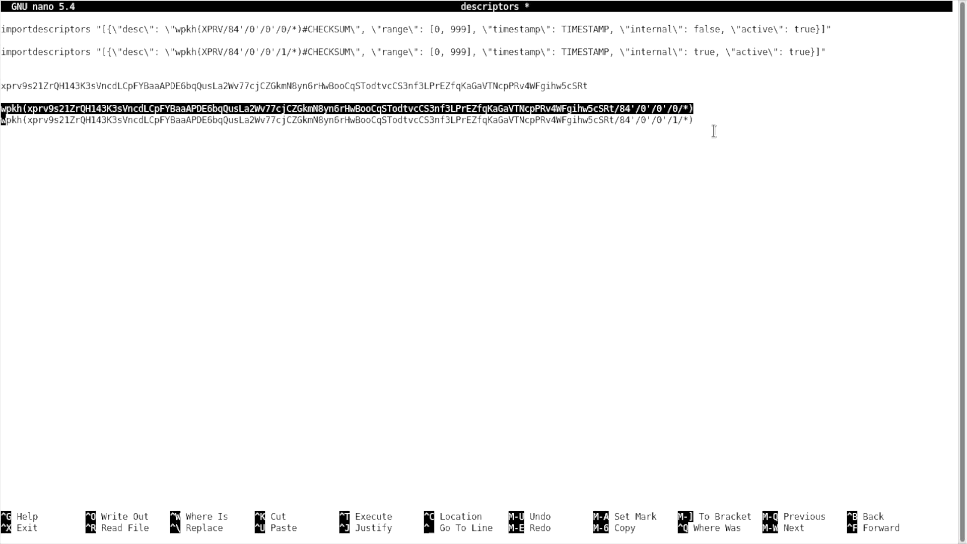
Switch to Bitcoin Core's node console and run getdescriptorinfo on the copied private-key descriptor in quotes.
key(alt+Tab)
text(getde)
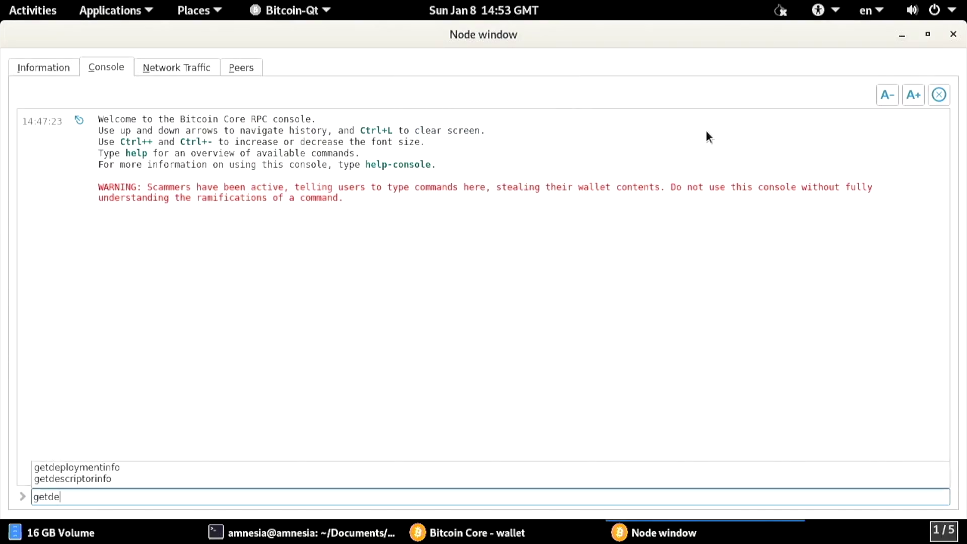
text(scrip)
key(Down)
key(Return)
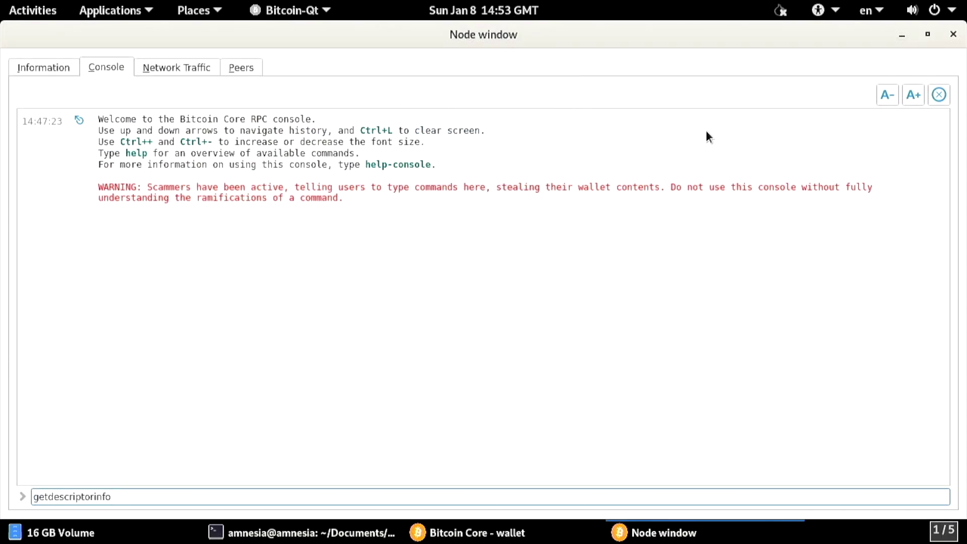
text(")
key(ctrl+v)
key(Return)
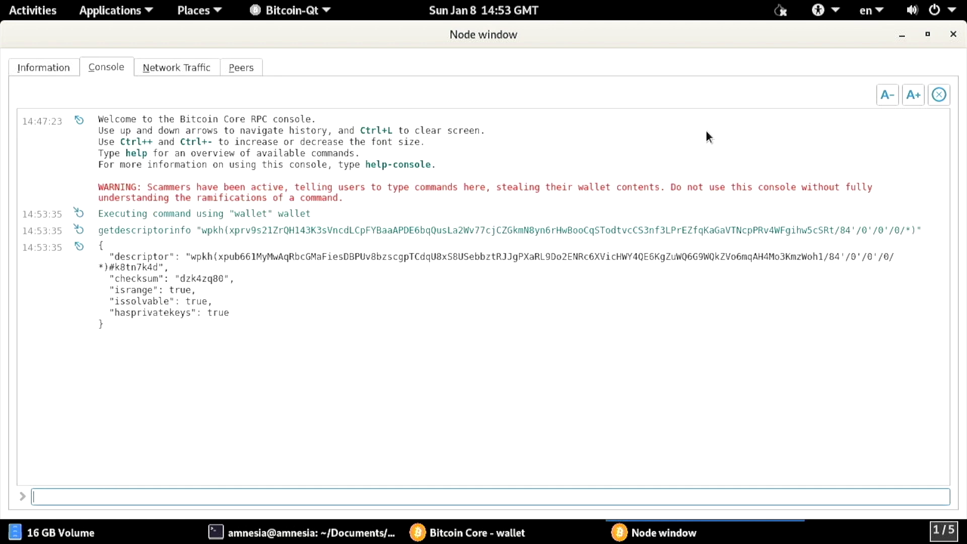
Switch back to the descriptors file and copy the whole completed wpkh descriptor ending in /84'/0'/0'/1/*).
key(alt+Tab)
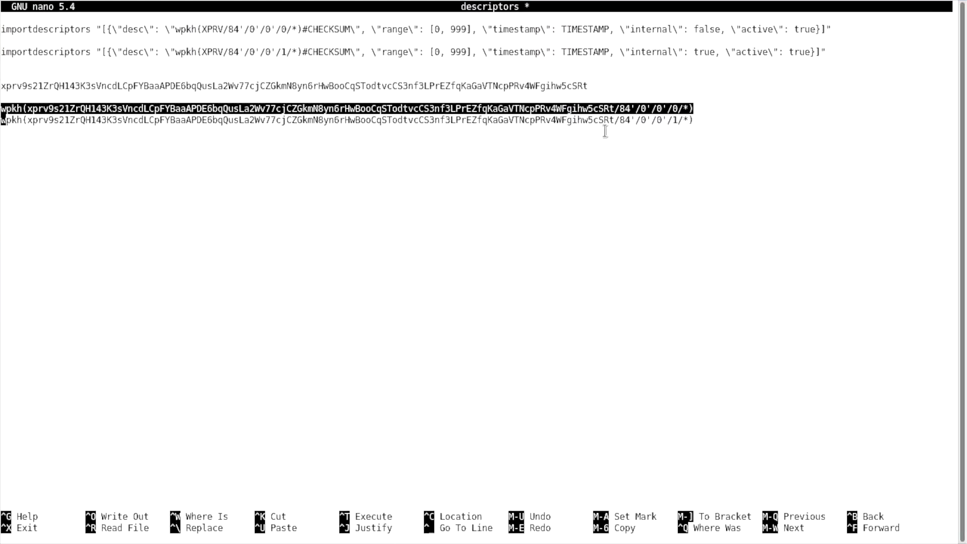
double_click(4, 121)
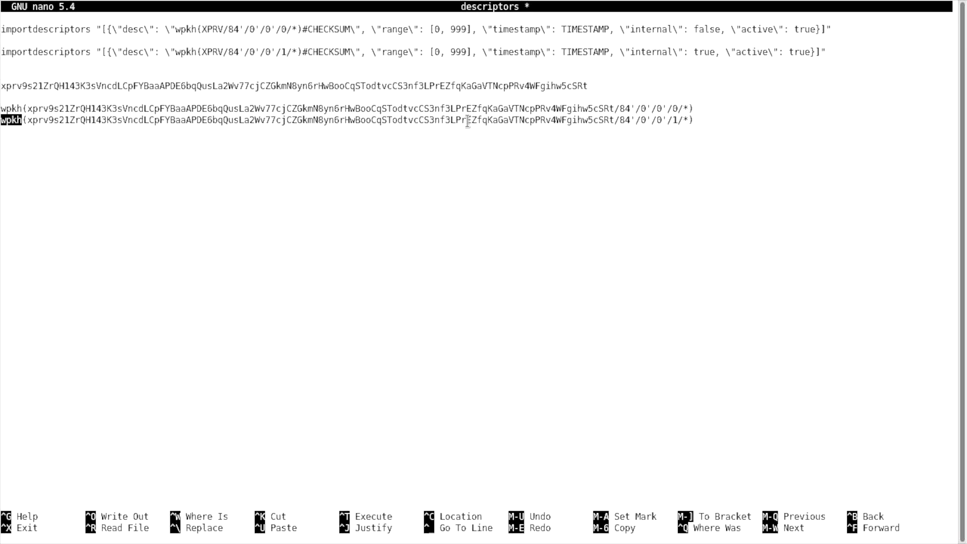
drag(685, 125, 691, 119)
right_click(691, 120)
click(711, 126)
Switch to Bitcoin Core's node console and run getdescriptorinfo on the copied /1/* private-key descriptor in quotes.
key(alt+Tab)
text(getdes)
key(Down)
key(Return)
text(")
key(ctrl+v)
text(")
key(Return)
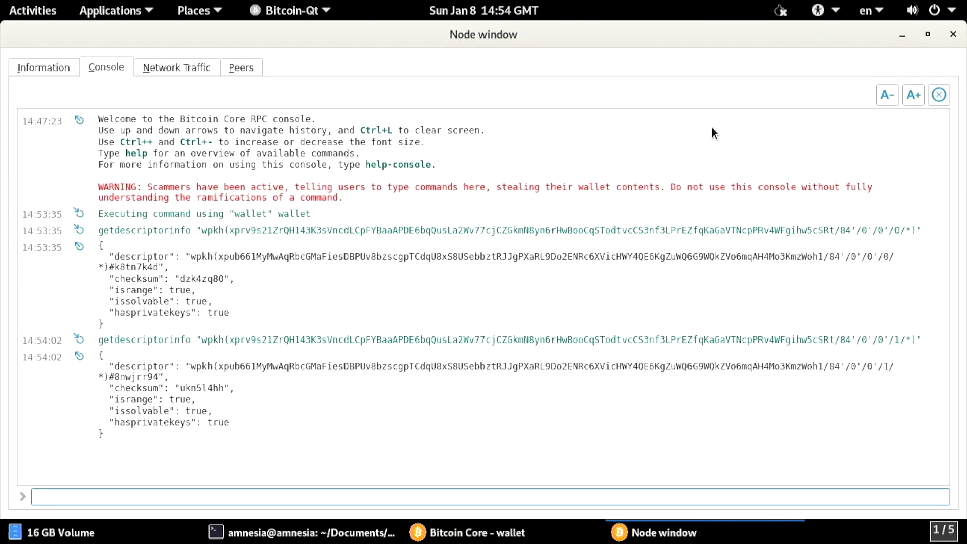
Copy the checksum dzk4zq80 from the console and append it after a # to the standalone /0/* descriptor.
double_click(201, 278)
right_click(202, 278)
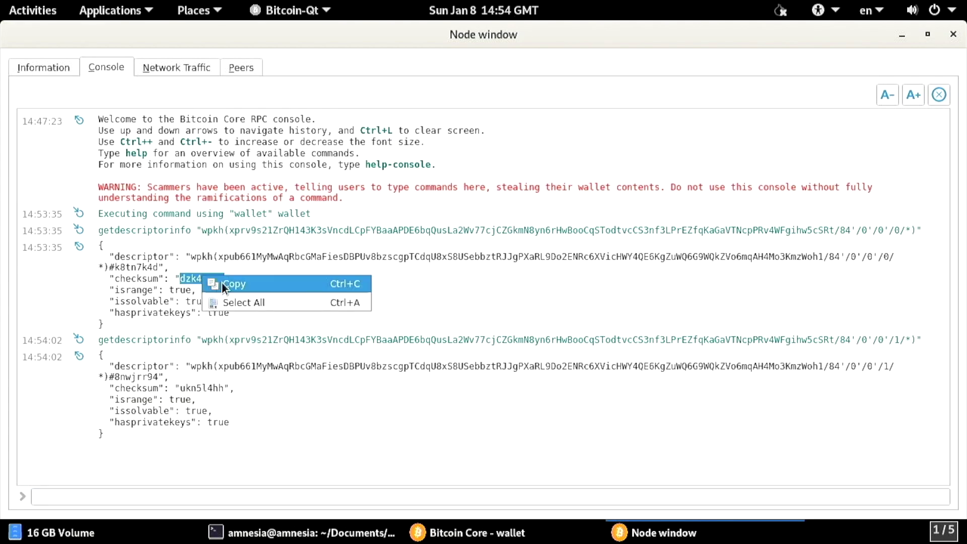
click(222, 282)
key(alt+Tab)
key(Left)
text(#)
key(ctrl+shift+v)
Copy the checksum ukn5l4hh from the console and append it after a # to the standalone /1/* descriptor.
key(alt+Tab)
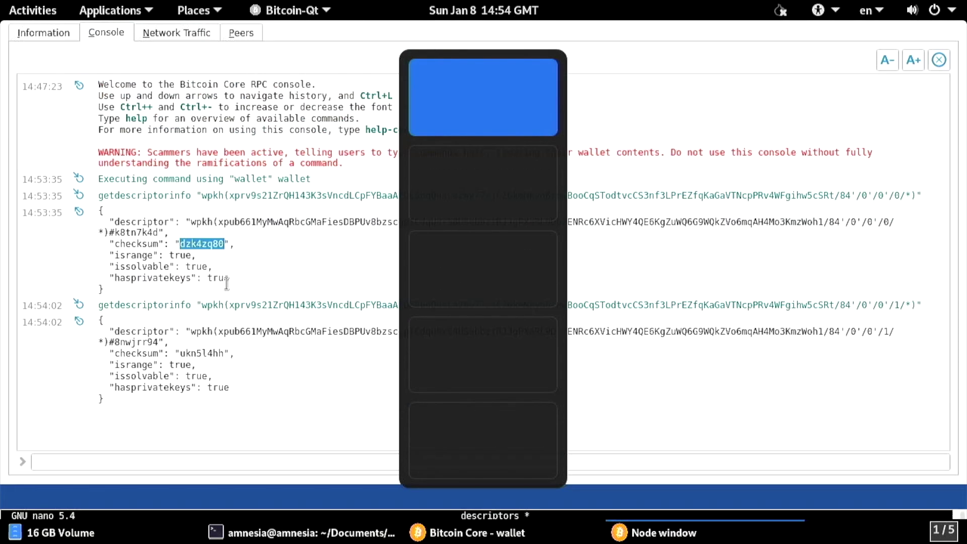
click(203, 386)
key(ctrl+c)
key(alt+Tab)
key(Down)
text(#)
key(ctrl+shift+v)
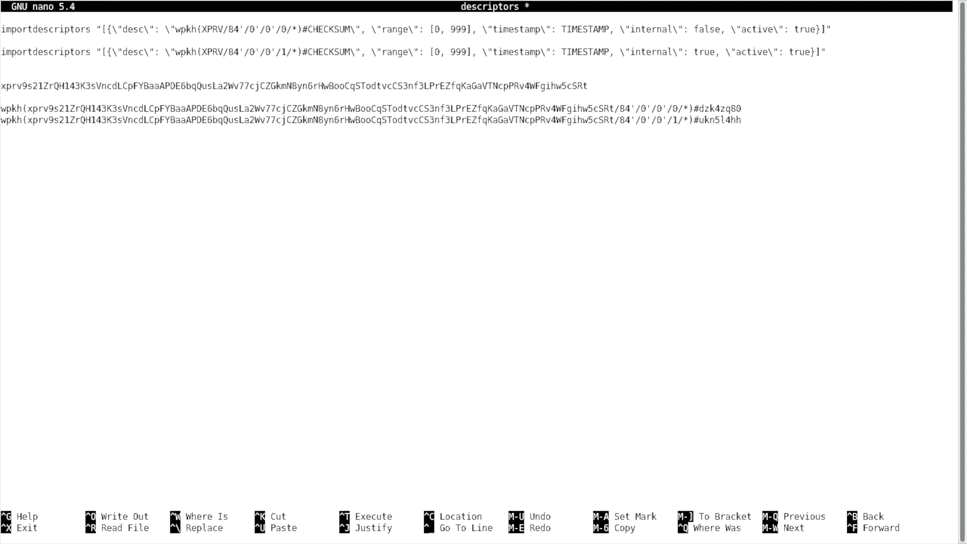
key(Return)
text(1673184374)
key(Return)
drag(1, 131, 53, 131)
key(Up)
key(Up)
key(Up)
key(Up)
key(Up)
key(Up)
key(Up)
key(Up)
key(Up)
key(Up)
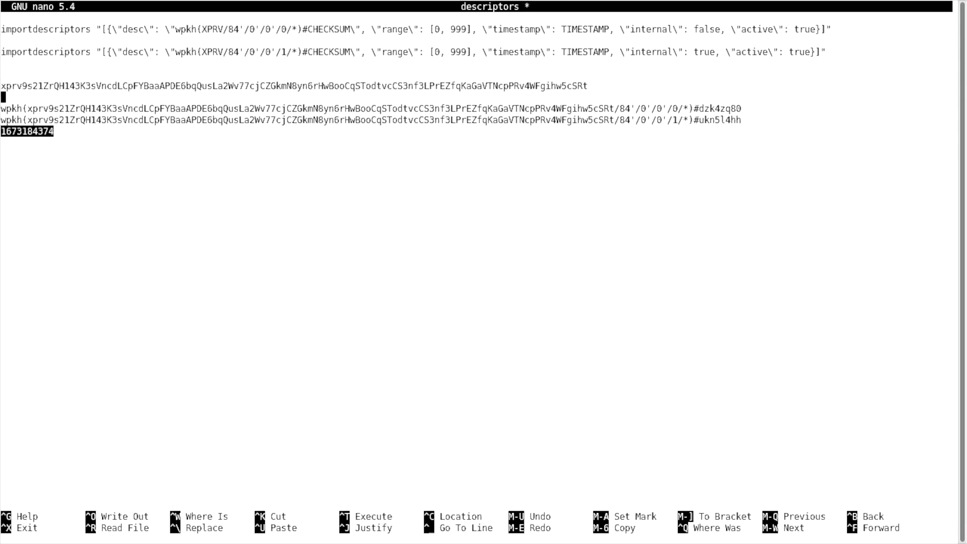
key(ctrl+Right)
key(ctrl+Right)
key(ctrl+Right)
key(ctrl+Right)
key(ctrl+Right)
key(ctrl+Right)
key(Delete)
key(Delete)
key(Delete)
key(Delete)
key(Delete)
key(Delete)
key(Delete)
key(Delete)
key(Delete)
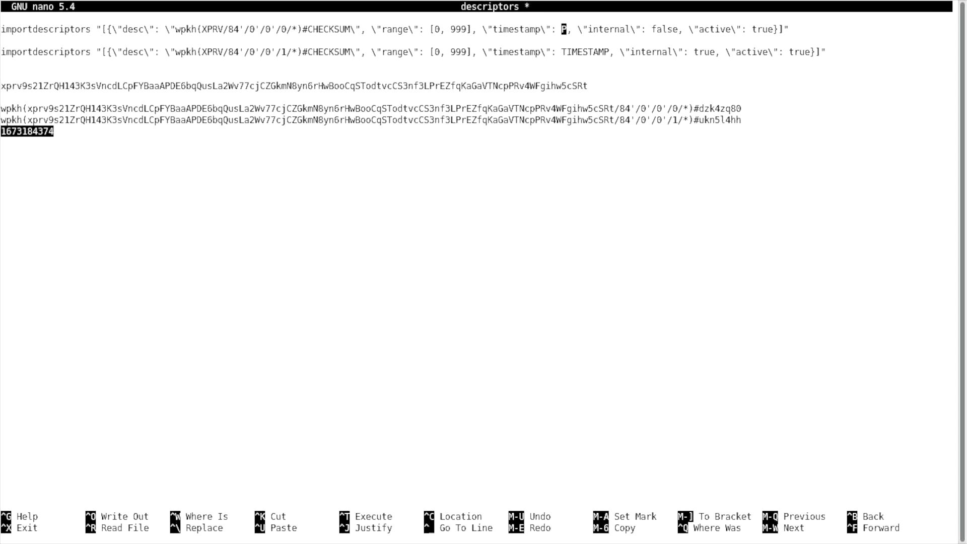
key(ctrl+shift+v)
key(Down)
key(Down)
key(Left)
key(BackSpace)
key(BackSpace)
key(BackSpace)
key(BackSpace)
key(BackSpace)
key(BackSpace)
key(BackSpace)
key(BackSpace)
key(BackSpace)
key(ctrl+shift+v)
Delete the placeholder wpkh(XPRV/84'/0'/0'/0/*)#CHECKSUM from the first importdescriptors command.
key(Up)
key(Home)
key(ctrl+Right)
key(ctrl+Right)
key(Delete)
key(Delete)
key(Delete)
key(Delete)
key(Delete)
key(Delete)
key(Delete)
key(Delete)
key(Delete)
key(Delete)
key(Delete)
key(Delete)
key(Delete)
key(Delete)
key(Delete)
key(Delete)
key(Delete)
key(Delete)
key(Delete)
key(Delete)
key(Delete)
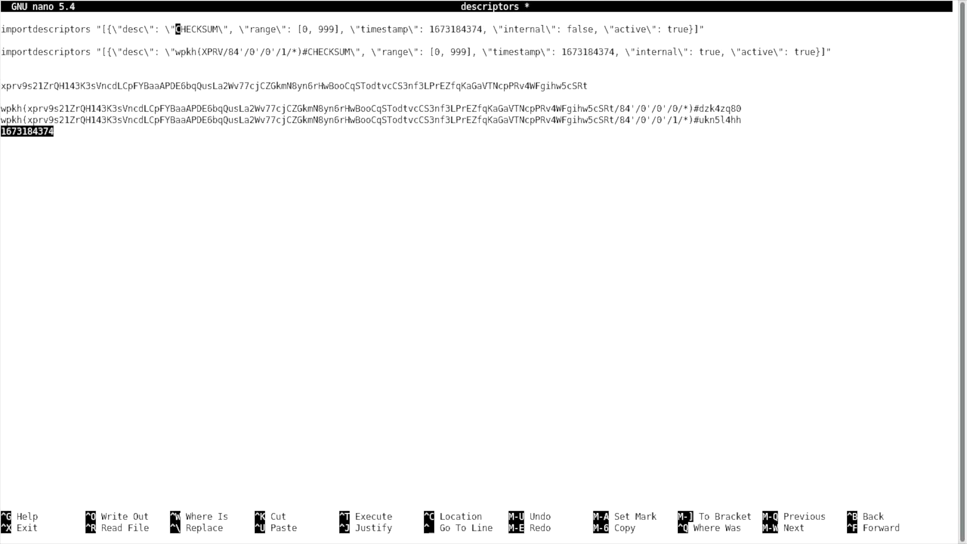
key(Delete)
Copy the completed /0/* private-key descriptor with its checksum into the empty desc value of the first importdescriptors command.
double_click(11, 109)
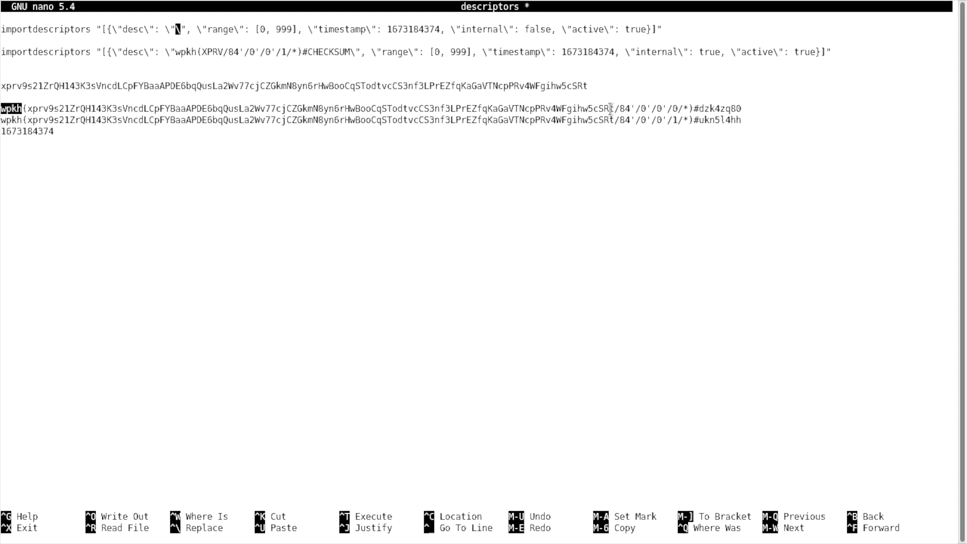
shift+click(726, 108)
right_click(726, 108)
click(735, 120)
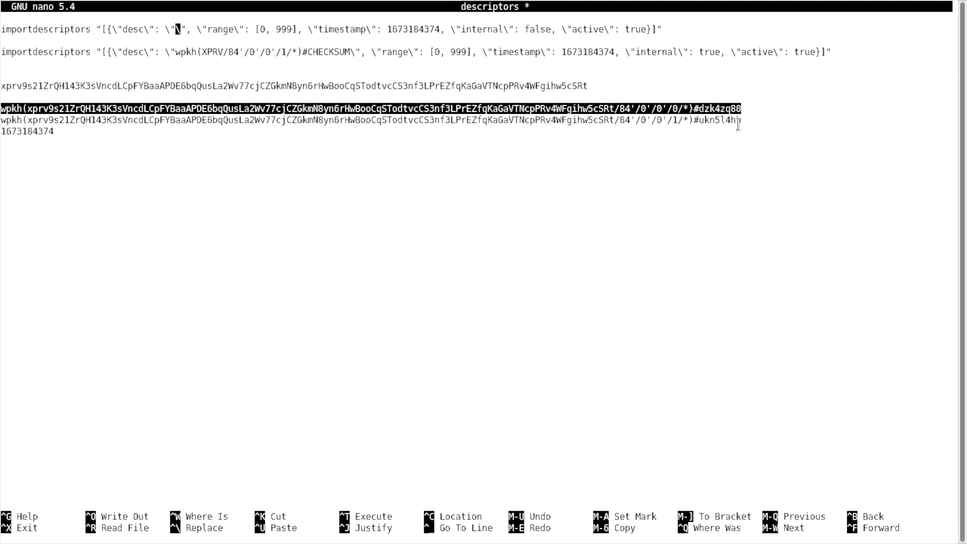
right_click(738, 126)
click(772, 178)
Delete the placeholder wpkh(XPRV/84'/0'/0'/1/*)#CHECKSUM from the second importdescriptors command.
key(Down)
key(Down)
key(Home)
key(ctrl+Right)
key(ctrl+Right)
key(ctrl+Right)
key(ctrl+Left)
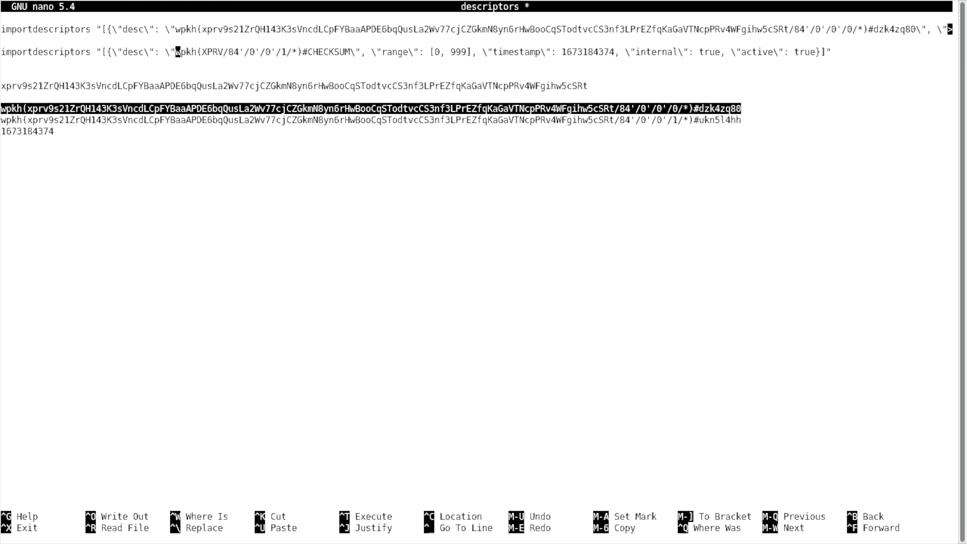
key(Delete)
key(Delete)
key(Delete)
key(Delete)
key(Delete)
key(Delete)
key(Delete)
key(Delete)
key(Delete)
key(Delete)
key(Delete)
key(Delete)
key(Delete)
key(Delete)
key(Delete)
key(Delete)
key(Delete)
key(Delete)
key(Delete)
key(Delete)
key(Delete)
key(Delete)
key(Delete)
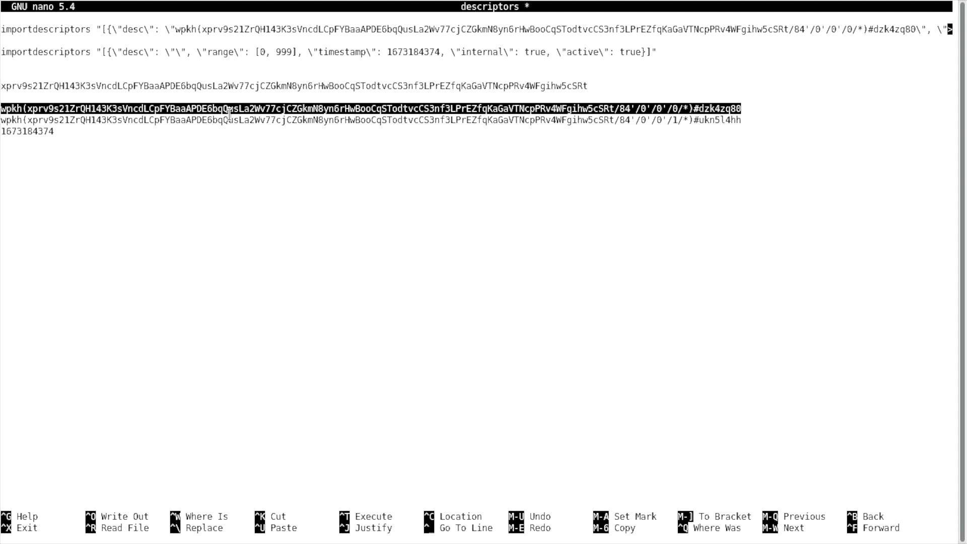
Copy the completed /1/* private-key descriptor with its checksum into the empty desc value of the second importdescriptors command.
drag(11, 121, 732, 121)
right_click(741, 121)
right_click(751, 125)
right_click(751, 127)
click(771, 180)
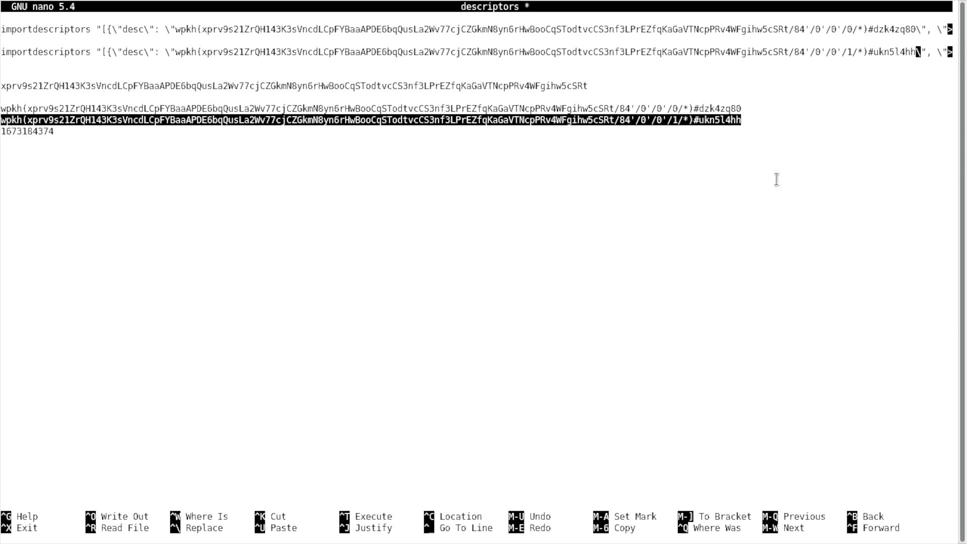
Remove the leftover lines below the two importdescriptors commands, including the standalone private key, descriptors and timestamp.
key(ctrl+k)
key(ctrl+k)
key(ctrl+k)
key(ctrl+k)
key(ctrl+k)
key(ctrl+k)
key(ctrl+k)
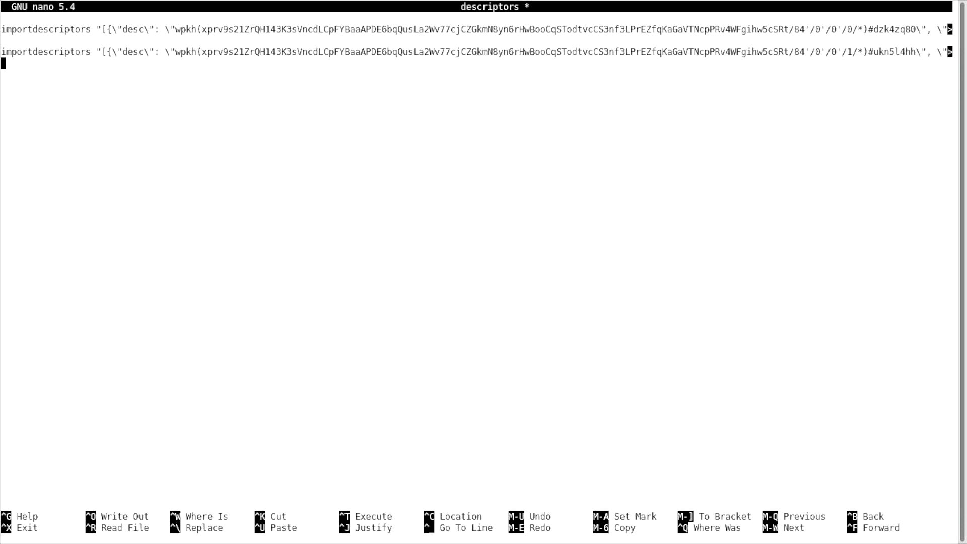
Save and close the descriptors file, and print its contents in the terminal with cat descriptors.
key(ctrl+x)
key(y)
key(Return)
text(cat descriptors)
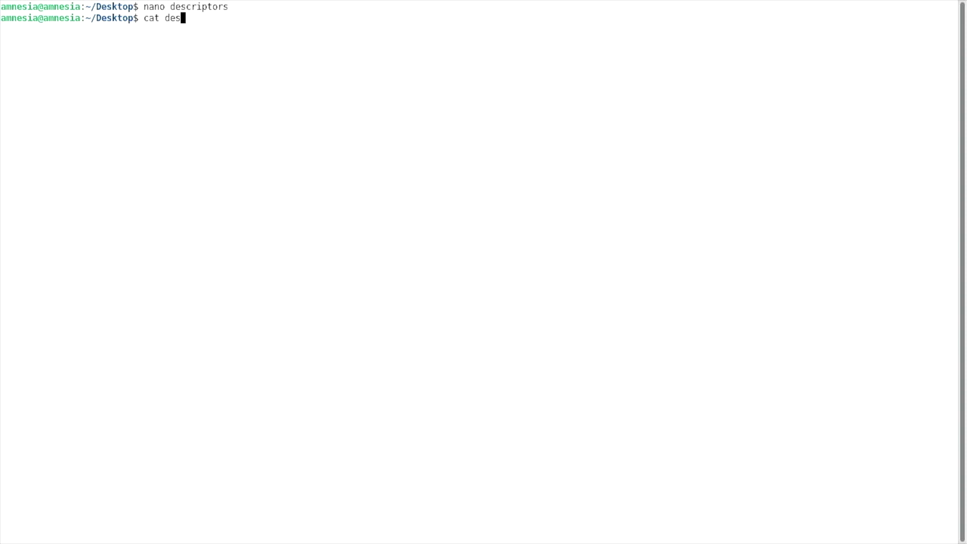
key(Return)
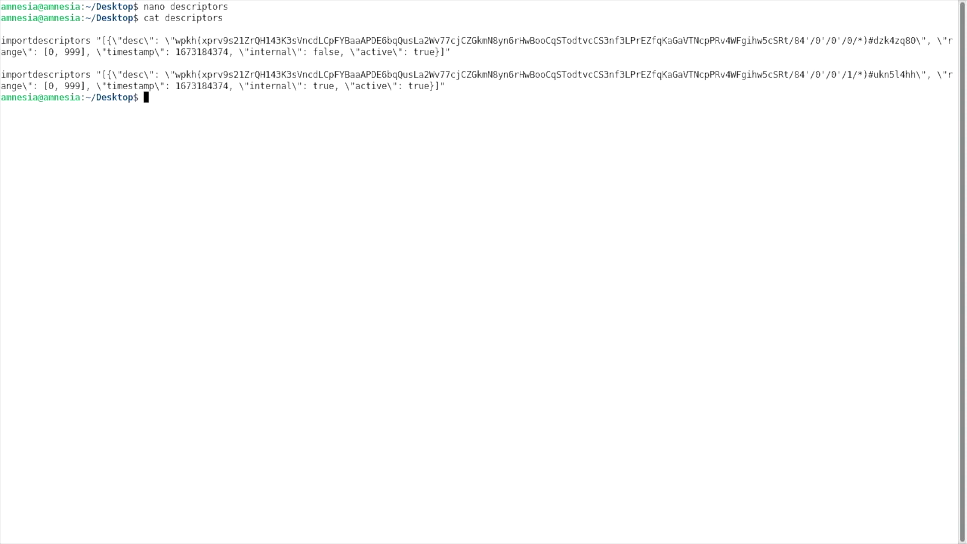
Copy the first importdescriptors command with the /0/* private-key descriptor and run it in Bitcoin Core's cleared node console.
triple_click(46, 41)
click(41, 58)
key(ctrl+alt+Up)
key(ctrl+l)
key(ctrl+v)
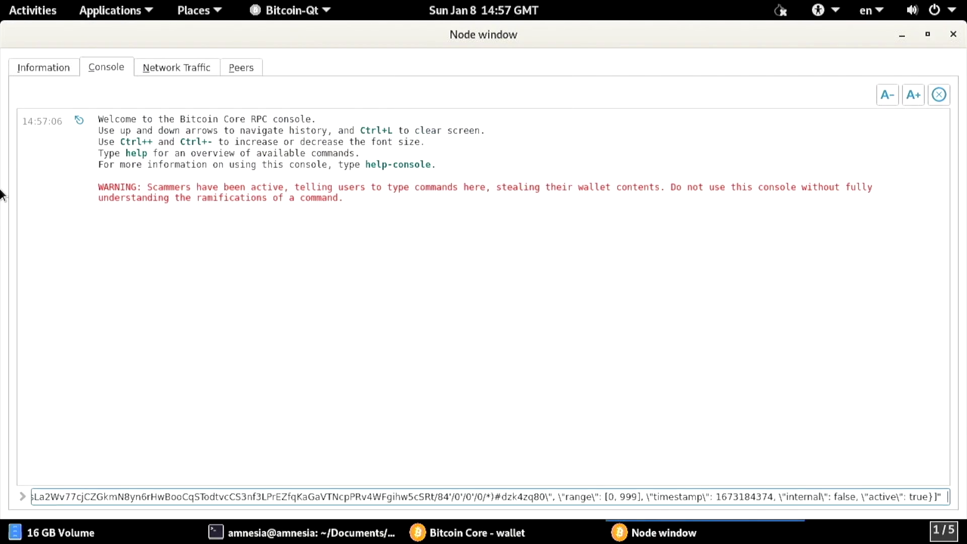
key(Return)
Copy the second importdescriptors command with the /1/* private-key descriptor and run it in Bitcoin Core's node console.
key(ctrl+alt+Down)
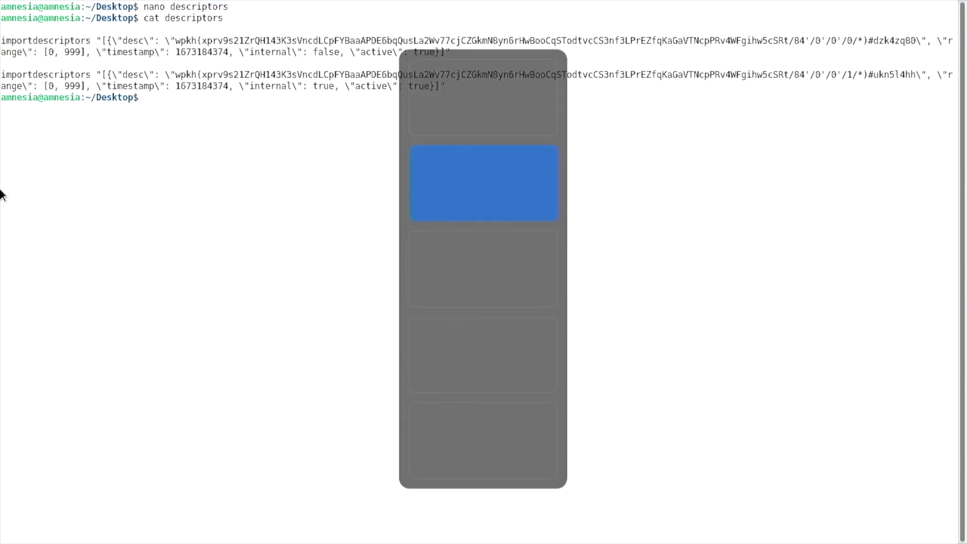
triple_click(16, 87)
right_click(16, 87)
click(46, 99)
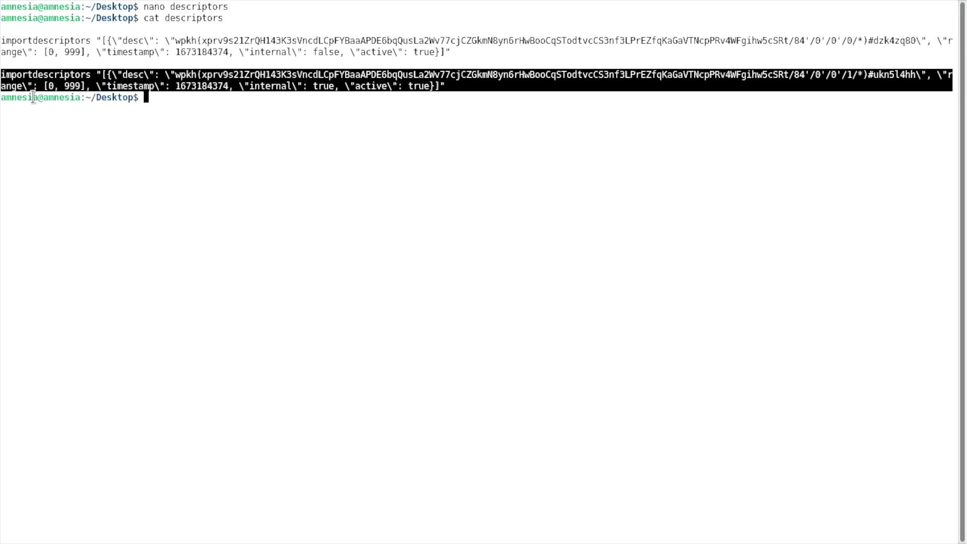
click(17, 110)
key(ctrl+alt+Up)
key(ctrl+v)
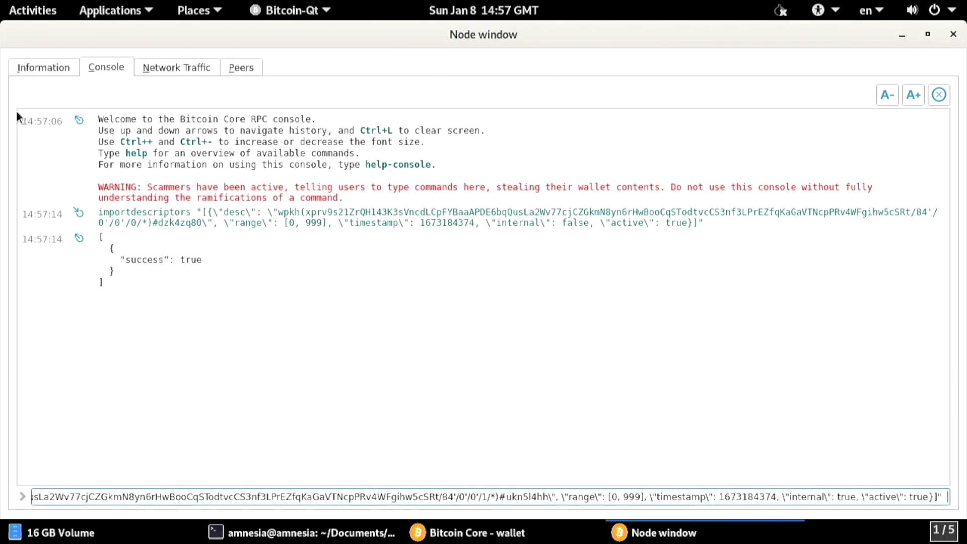
key(Return)
Close the node window and create a new Bech32 (SegWit) receiving address in the restored wallet.
key(Escape)
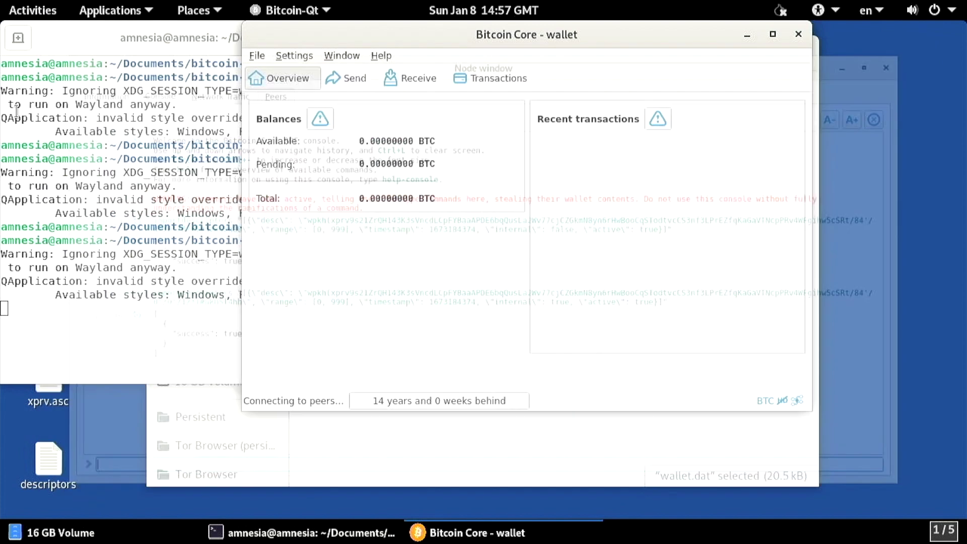
click(402, 78)
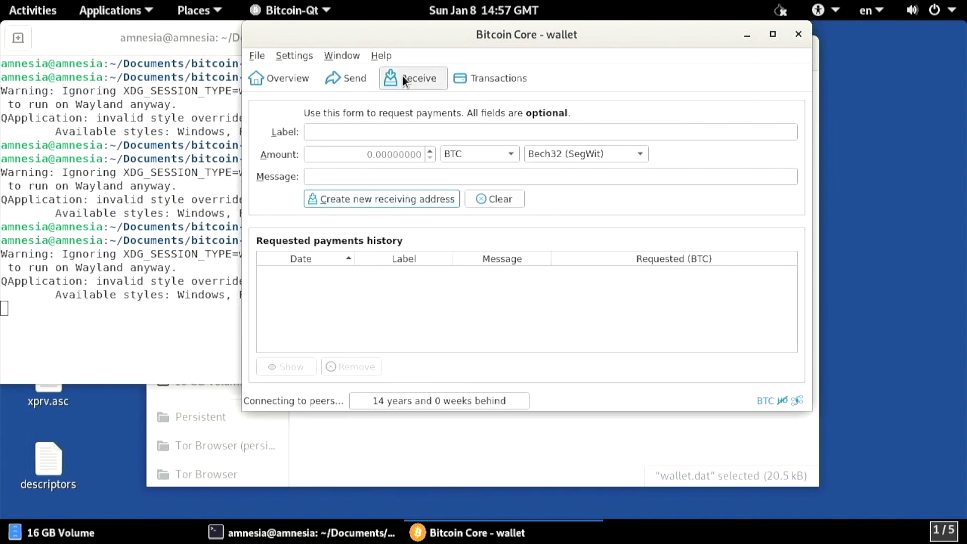
click(360, 204)
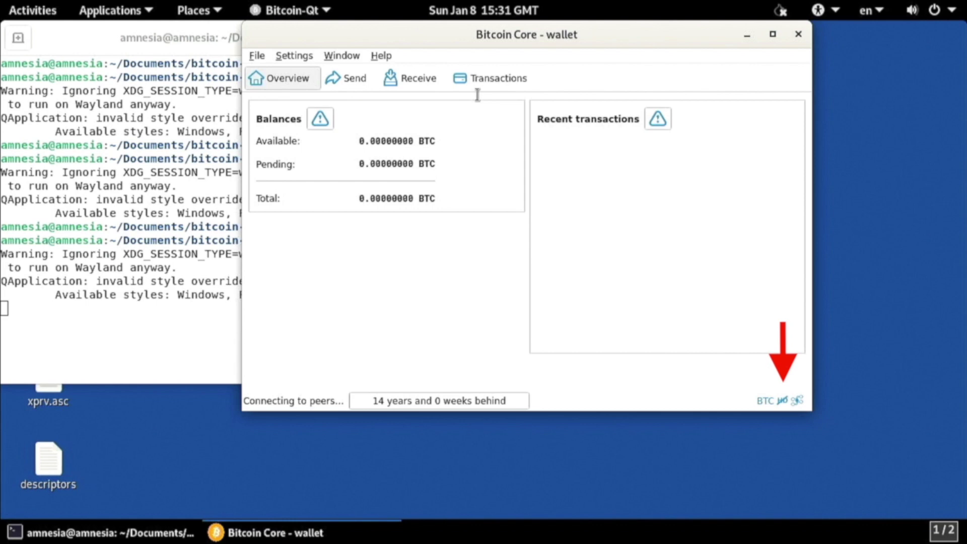
Quit Bitcoin Core and delete its data folder in the terminal with rm -r ~/.bitcoin/.
key(ctrl+q)
key(Up)
key(Up)
key(Return)
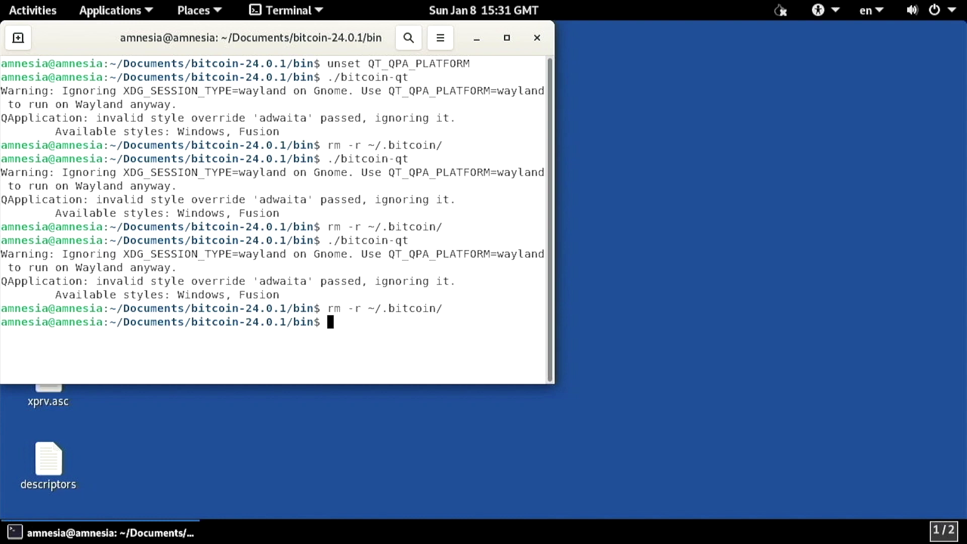
Relaunch Bitcoin Core with ./bitcoin-qt and get past its startup dialogs.
key(Up)
key(Up)
key(Return)
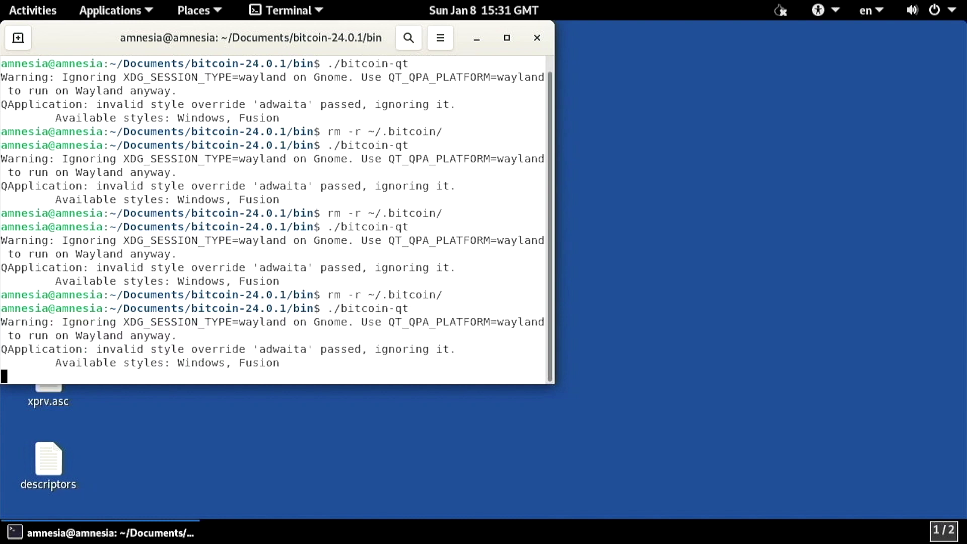
click(687, 405)
click(715, 329)
Restore the wallet from its backup file under the name wallet.
click(256, 56)
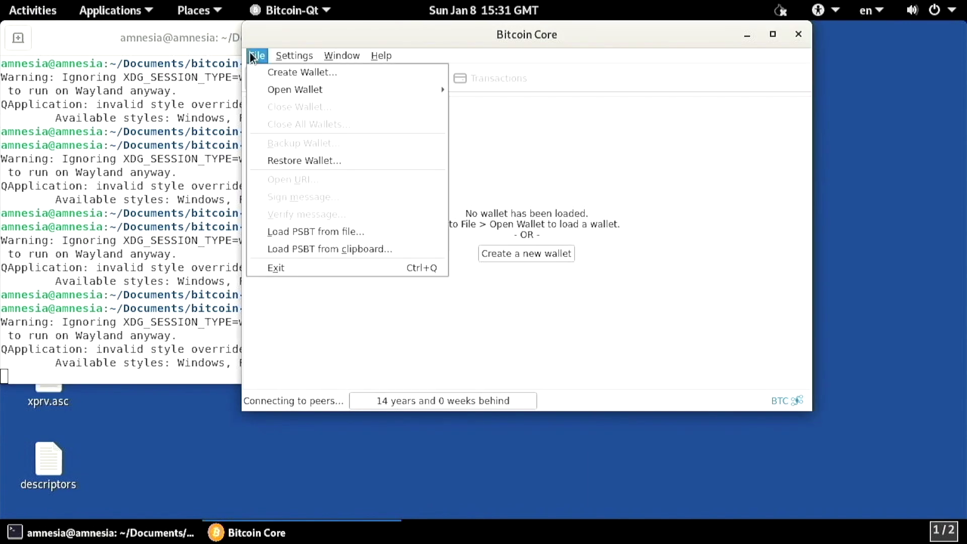
click(332, 161)
click(333, 134)
double_click(410, 182)
double_click(404, 142)
text(wal)
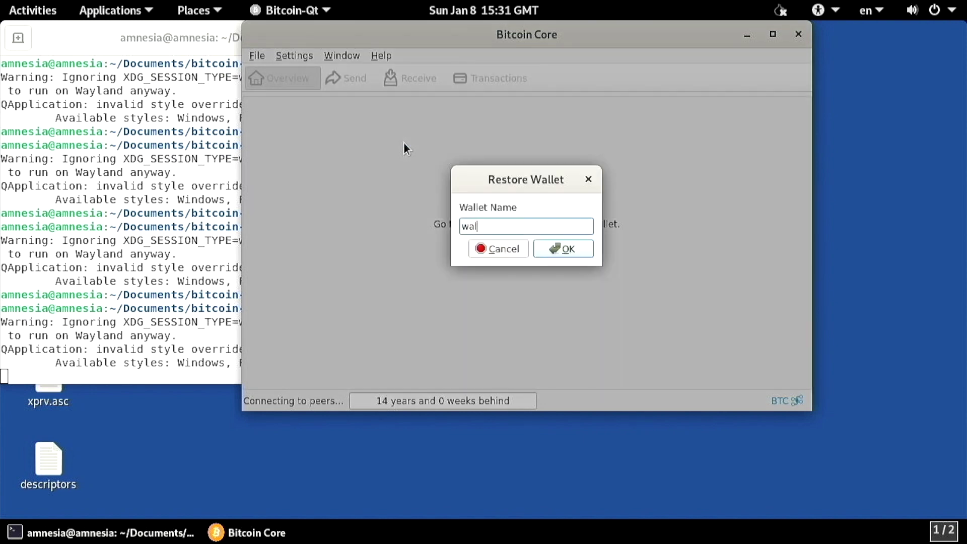
text(let)
key(Return)
key(Return)
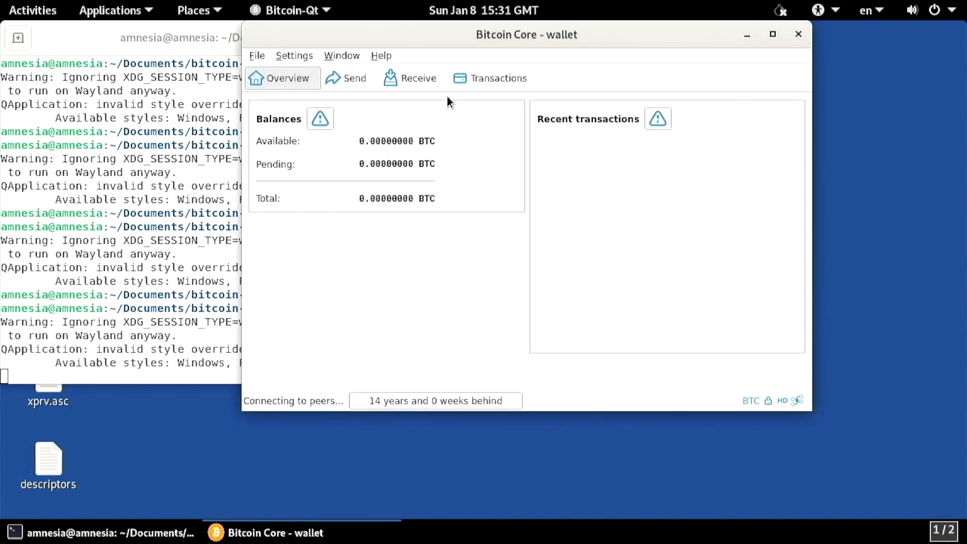
Maximize the Bitcoin Core window and close the leftover Electrum Install Wizard.
double_click(499, 35)
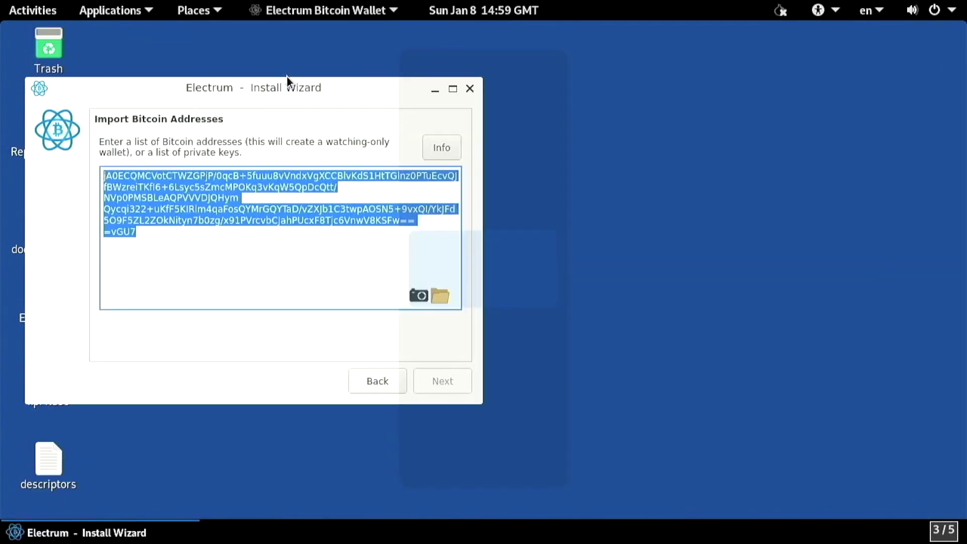
click(469, 89)
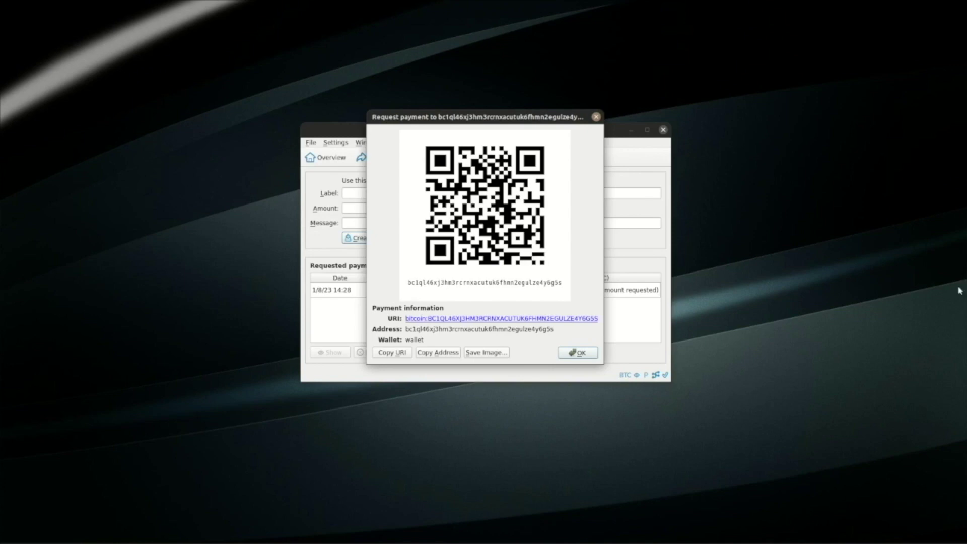
Close the payment request in the online watch-only wallet and check its balance and the received transaction's confirmation status.
click(578, 352)
click(327, 157)
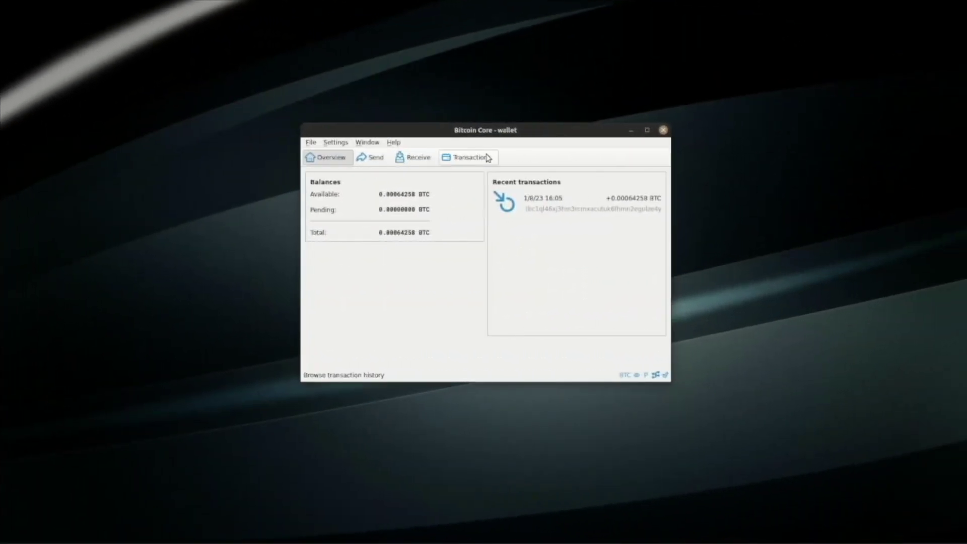
click(487, 158)
mouse_move(312, 201)
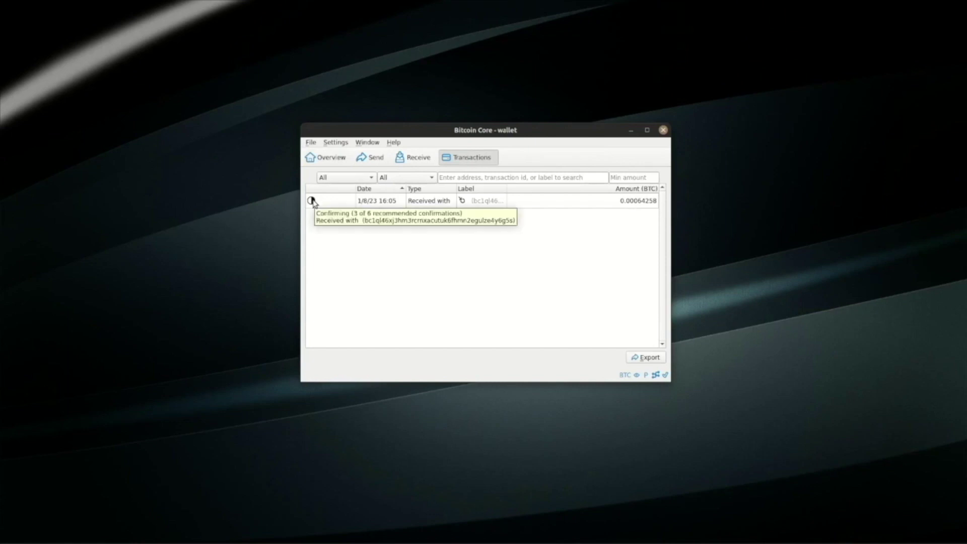
click(319, 158)
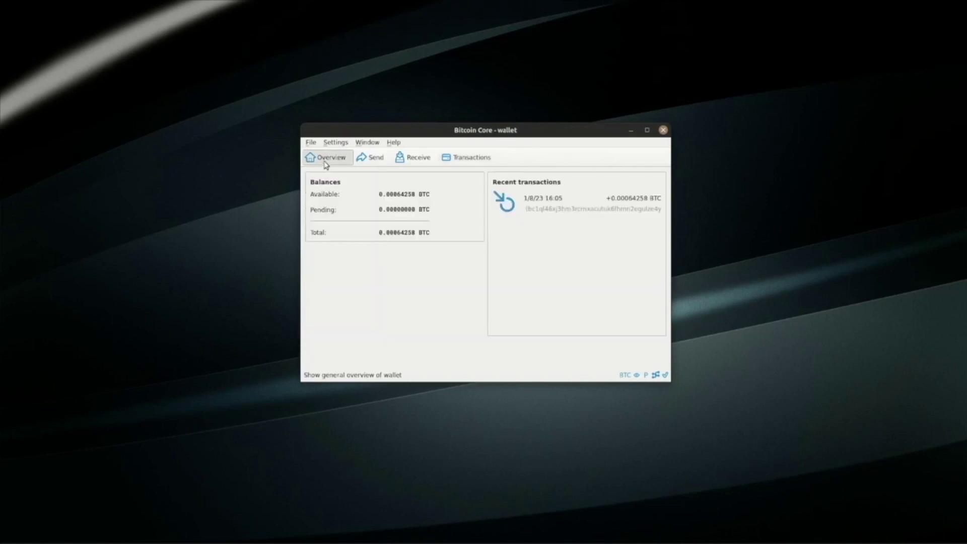
Fill in a payment to the copied recipient address, labelled donation, using the entire available balance.
click(370, 158)
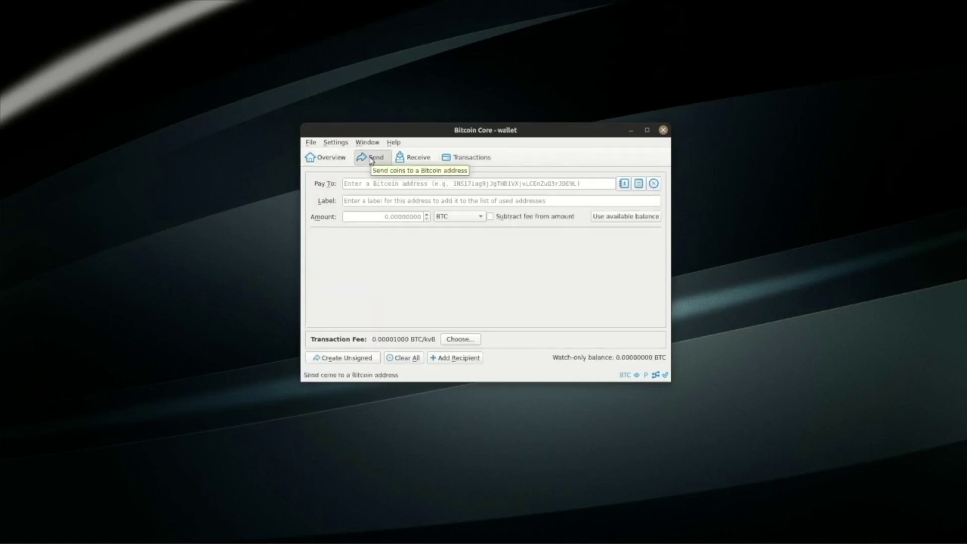
right_click(398, 184)
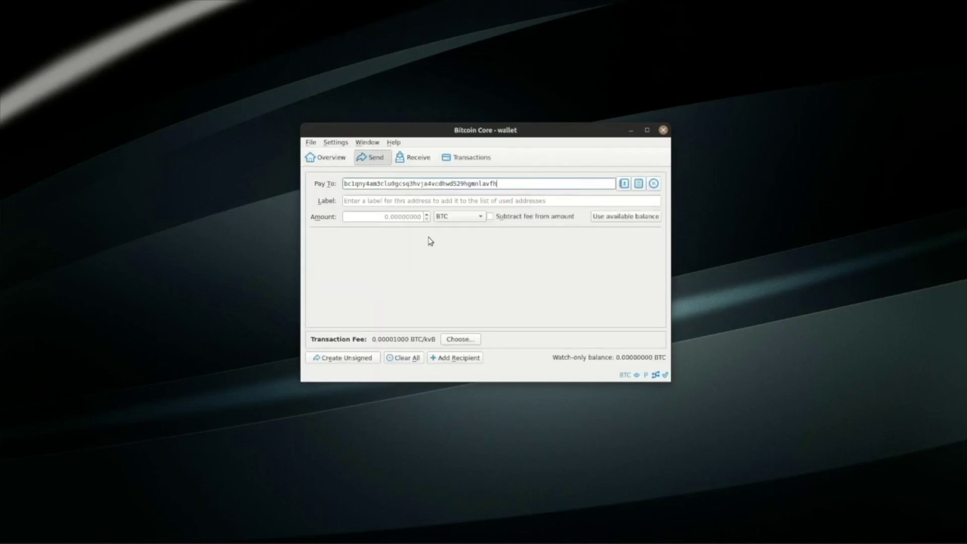
click(433, 203)
text(donation)
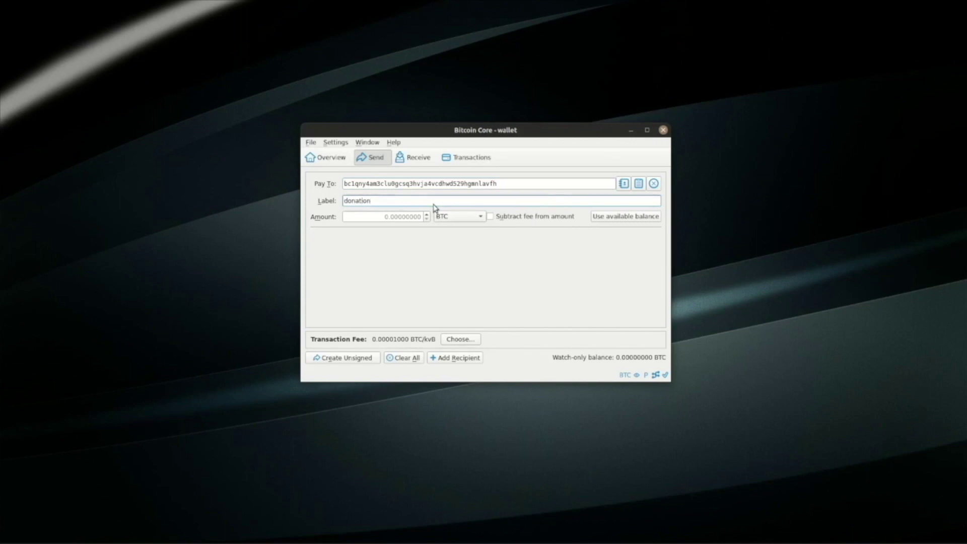
click(598, 218)
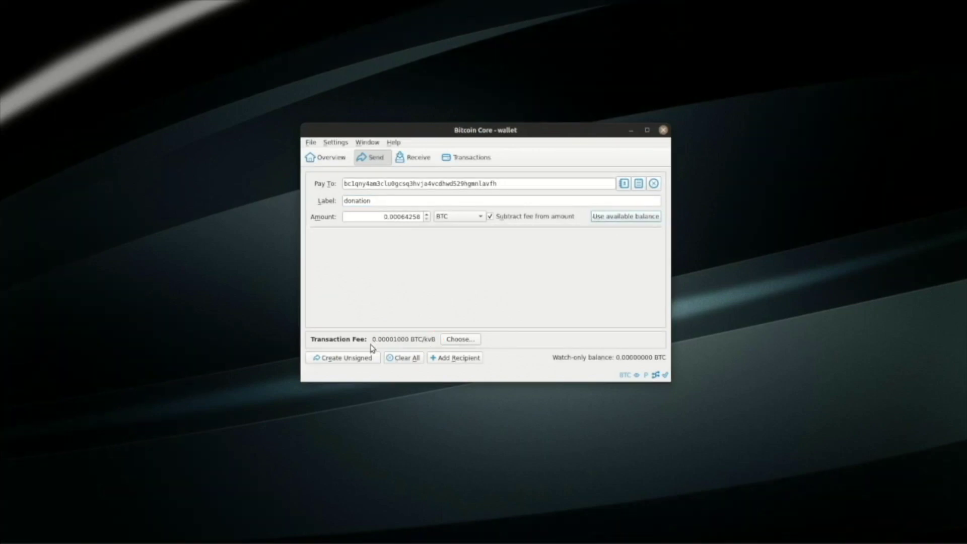
Create the unsigned donation transaction and keep its PSBT on the clipboard only, without saving a file.
click(354, 358)
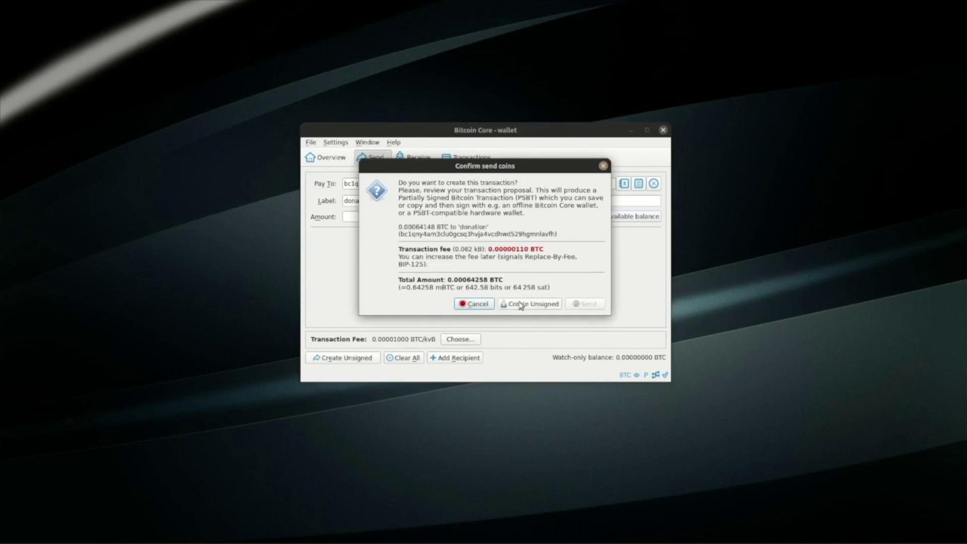
click(520, 305)
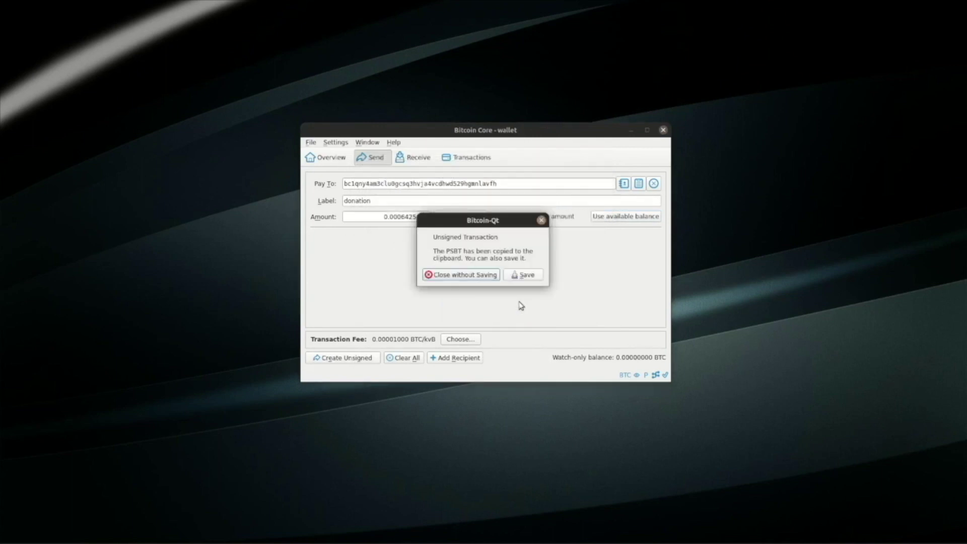
click(473, 273)
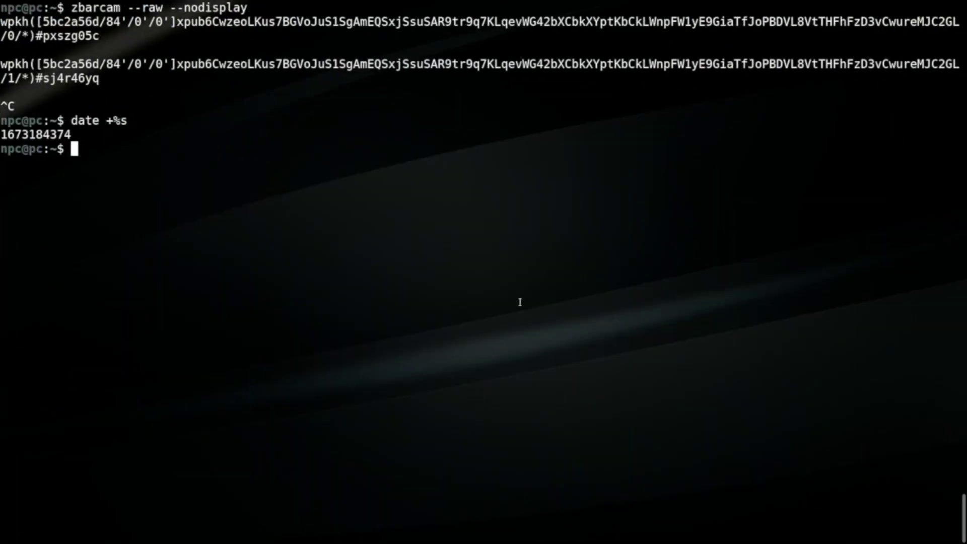
Render the copied PSBT as a QR code in the terminal by echoing it into qr, and shrink the text until the whole code fits.
text(echo ')
key(ctrl+shift+v)
text(' | qr)
key(Return)
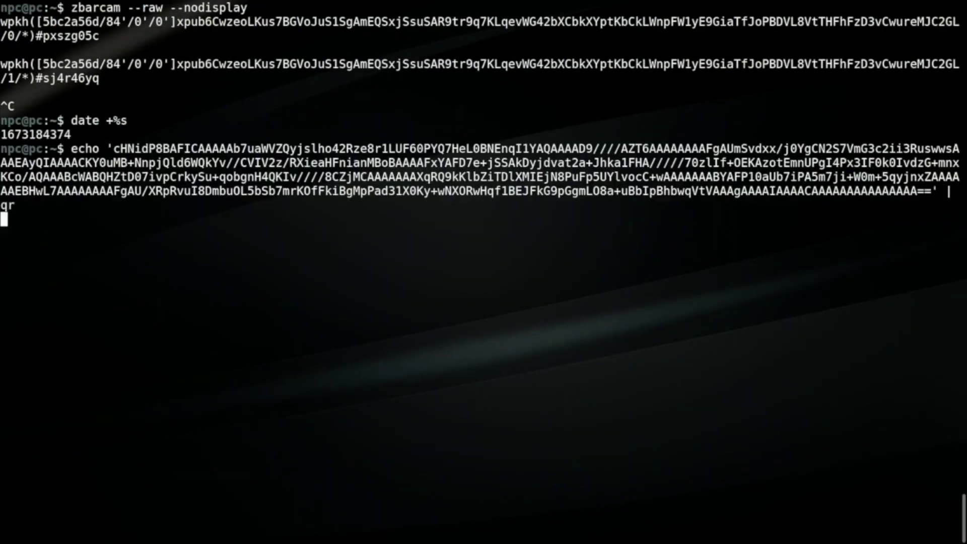
key(ctrl+minus)
key(ctrl+minus)
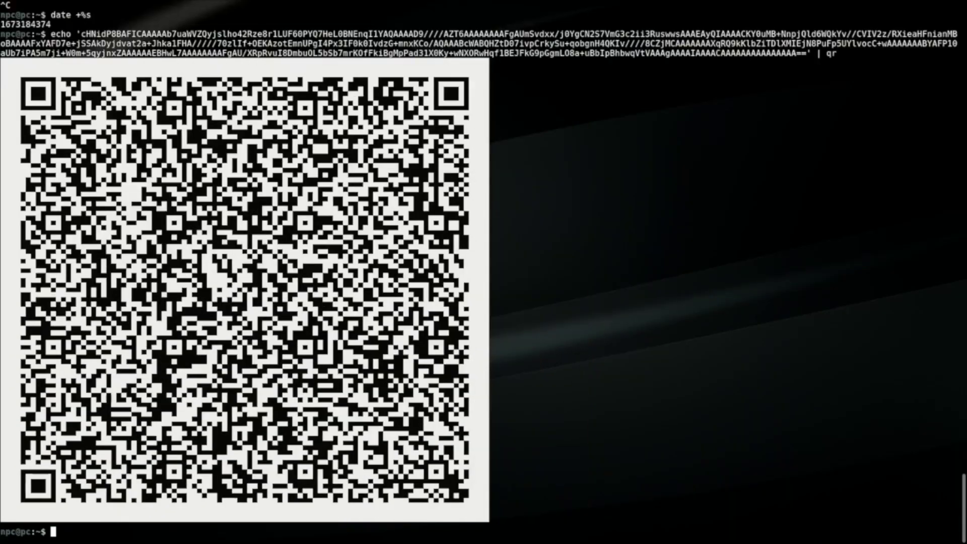
Write the PSBT's QR code to a file named psbt and display it full screen with xviewer.
key(Up)
text(> psbt)
key(Return)
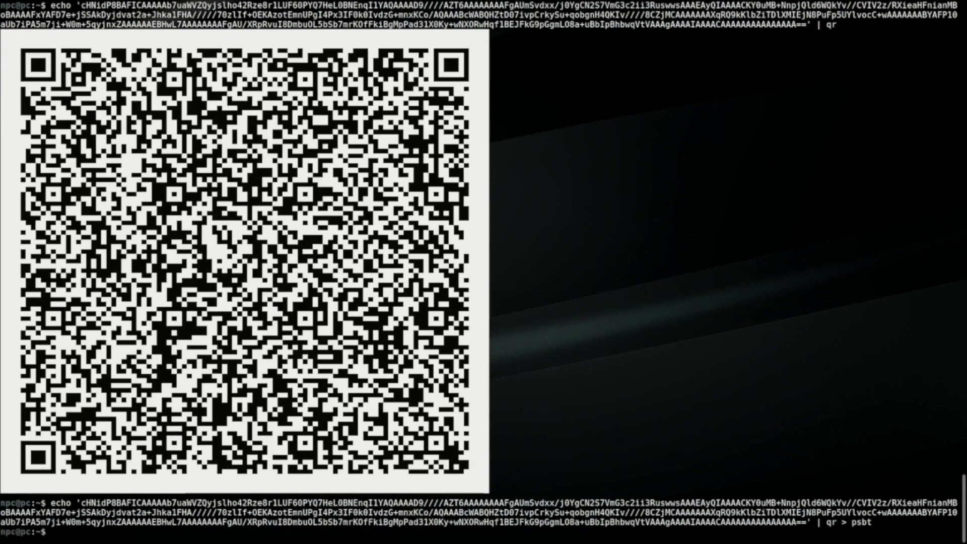
key(ctrl+l)
text(xviewer psbt)
key(Return)
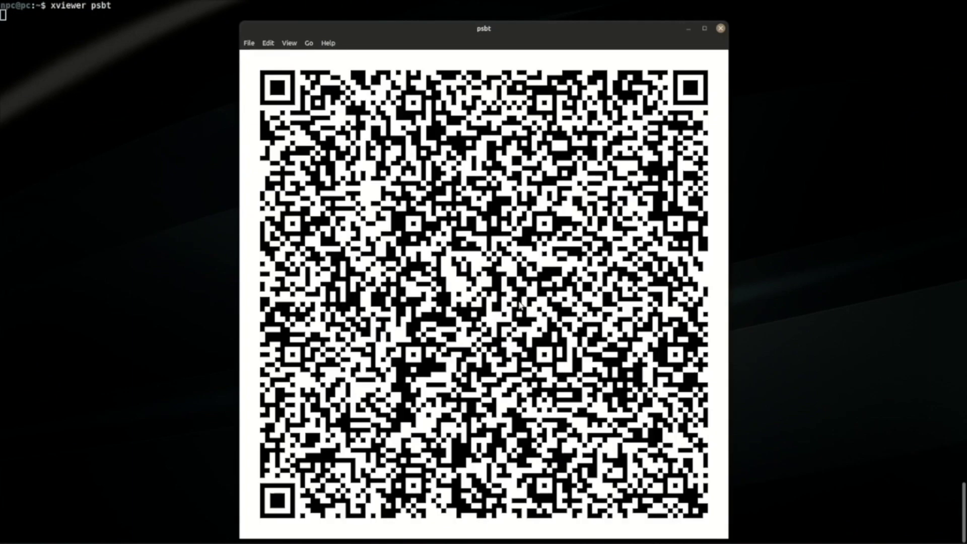
key(F11)
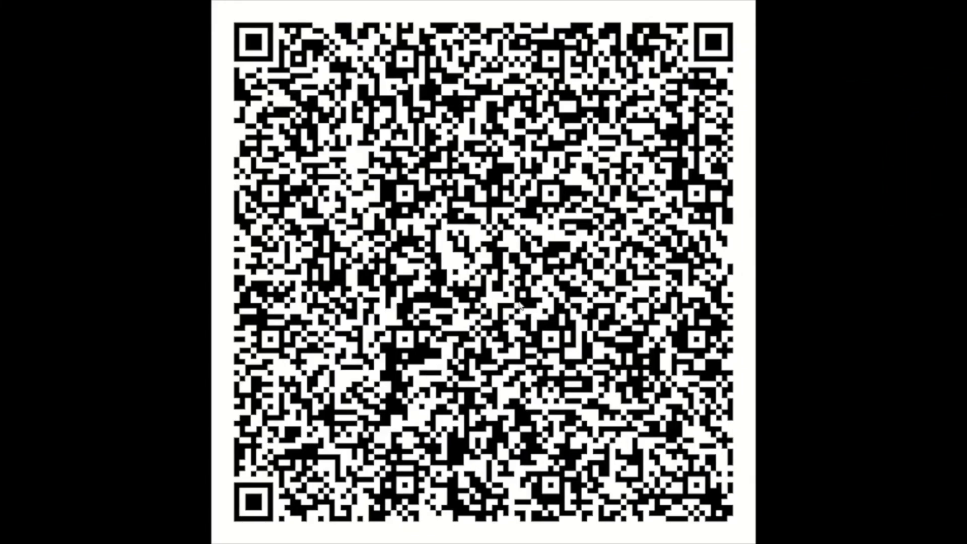
Switch to the empty Tails workspace, launch Electrum without persistence, and continue to the wallet type choice.
key(ctrl+alt+Down)
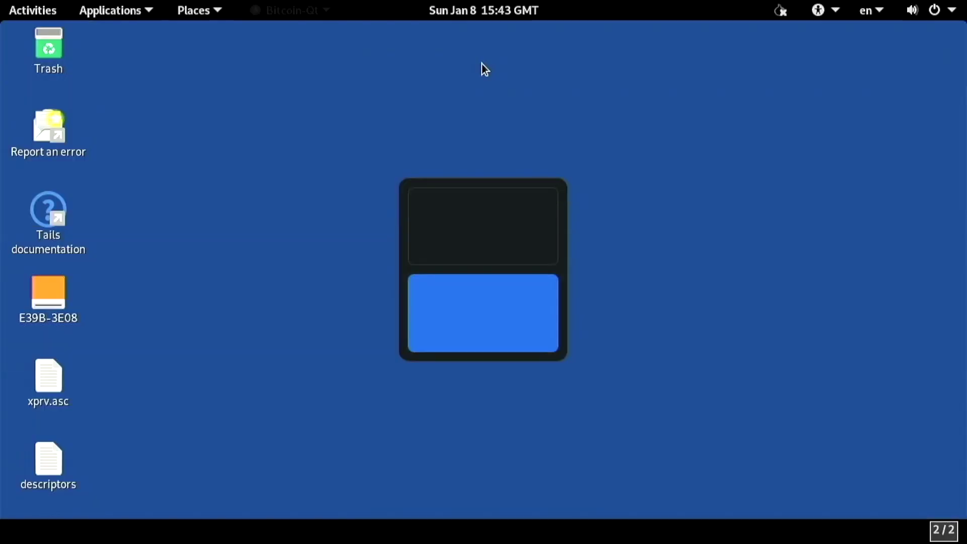
key(super)
text(ele)
key(Return)
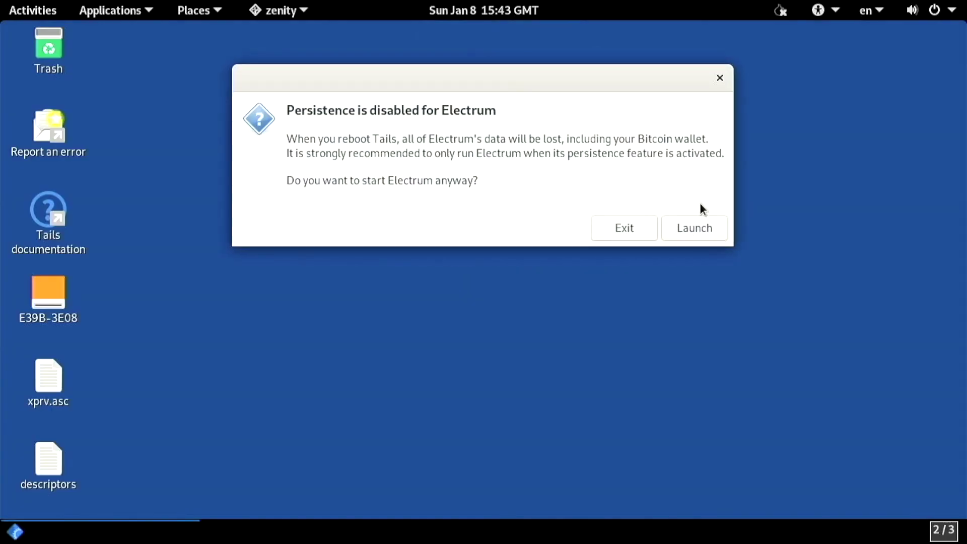
click(703, 228)
click(441, 381)
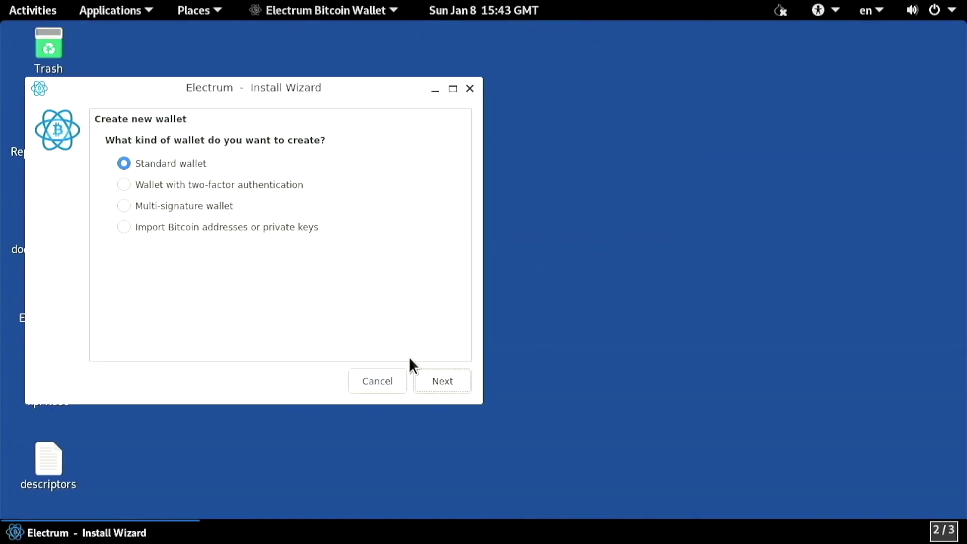
Choose Import Bitcoin addresses or private keys in Electrum and scan the PSBT's QR code into the import field.
click(301, 225)
click(429, 376)
click(416, 296)
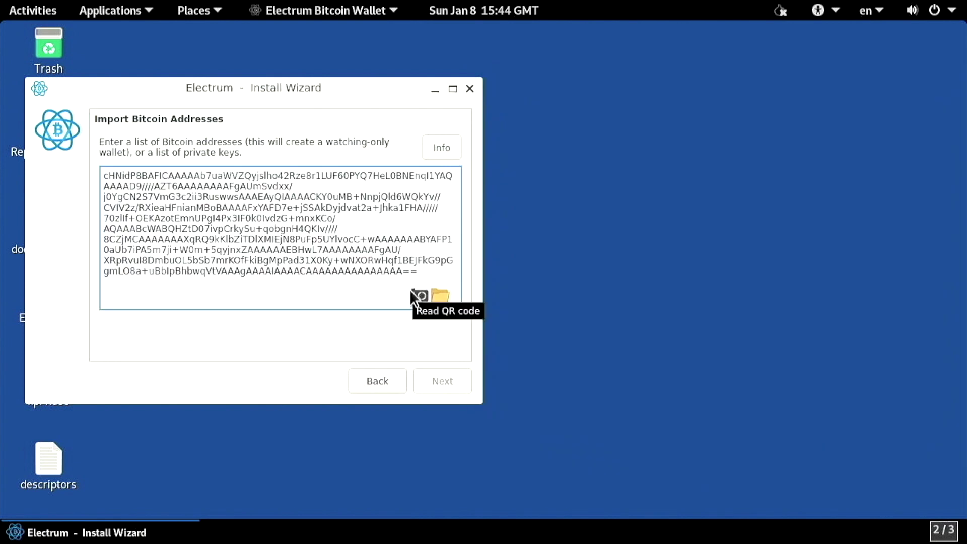
Copy the scanned PSBT text from Electrum and load it from the clipboard into Bitcoin Core's offline wallet.
drag(418, 272, 103, 175)
right_click(116, 186)
click(144, 268)
key(ctrl+alt+Up)
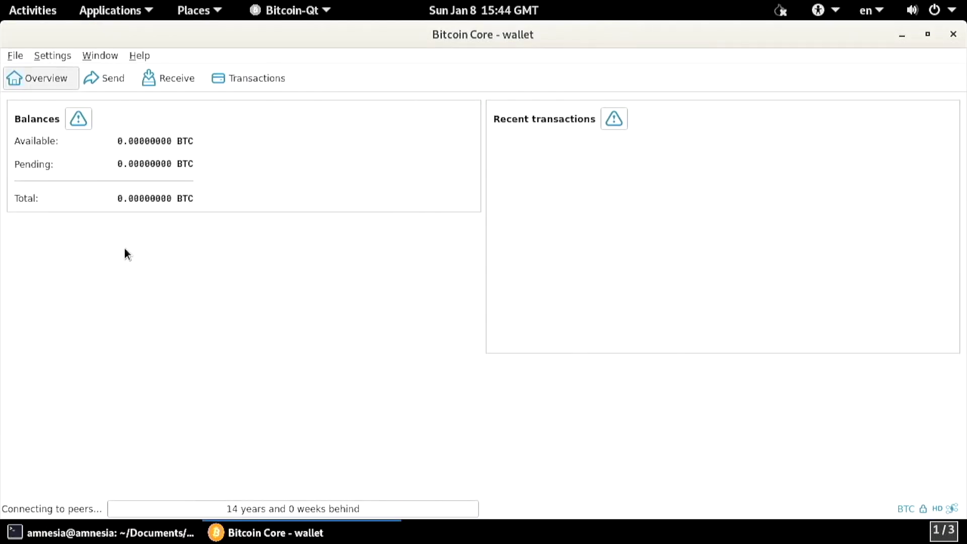
click(15, 55)
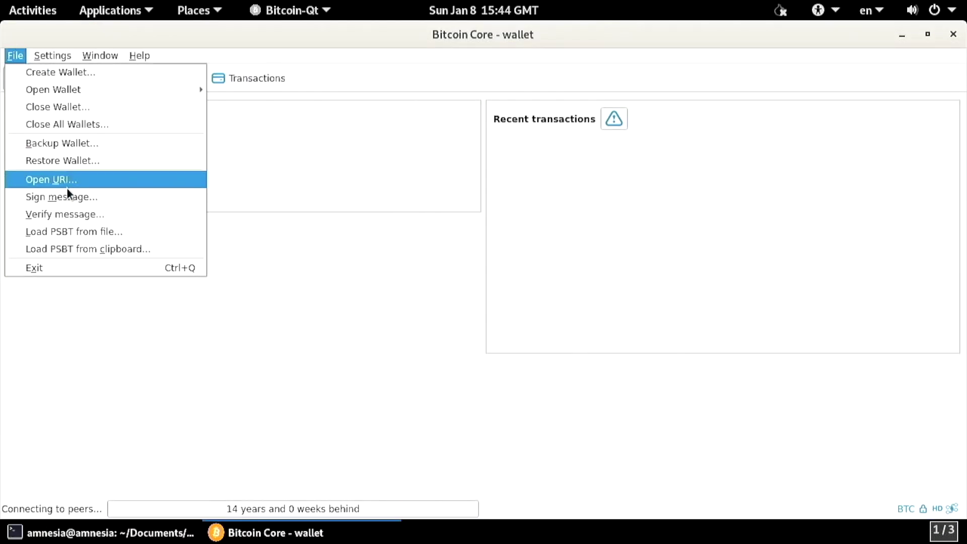
click(70, 249)
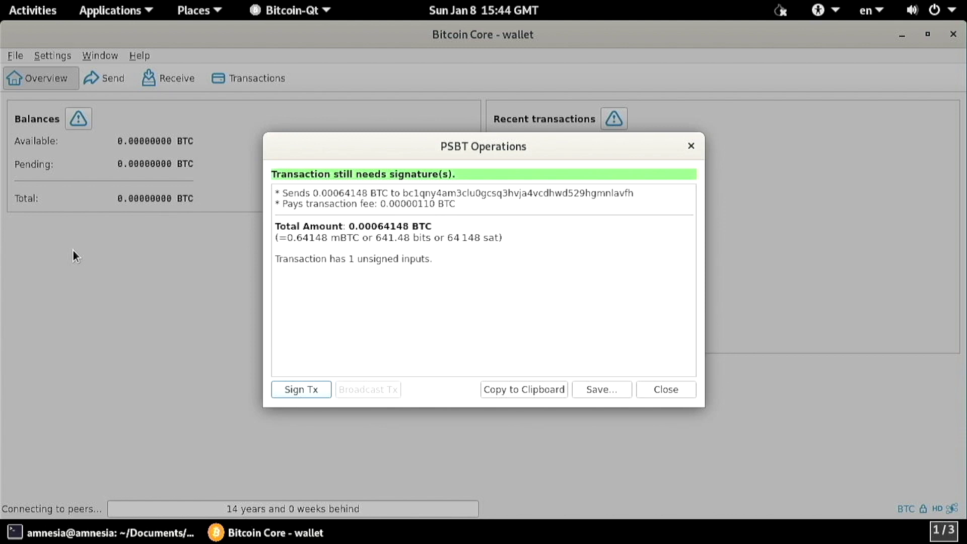
Start signing the loaded PSBT and open the passwd file from the Persistent volume in the other workspace.
click(301, 389)
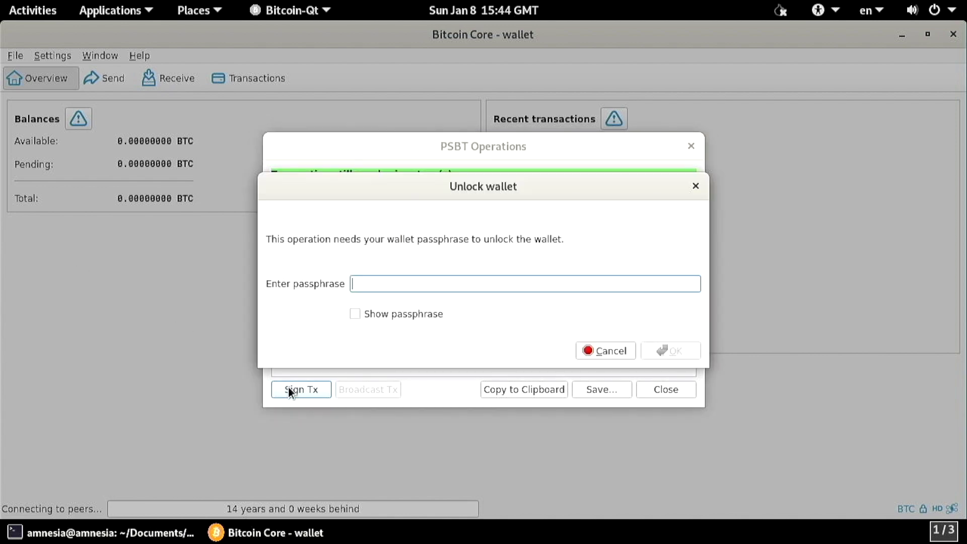
key(ctrl+alt+Down)
key(super)
text(files)
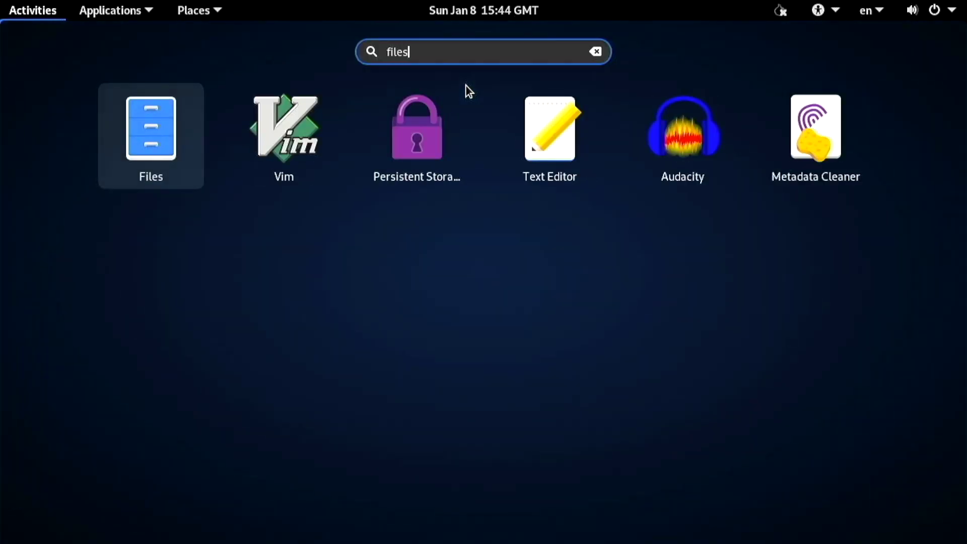
key(Return)
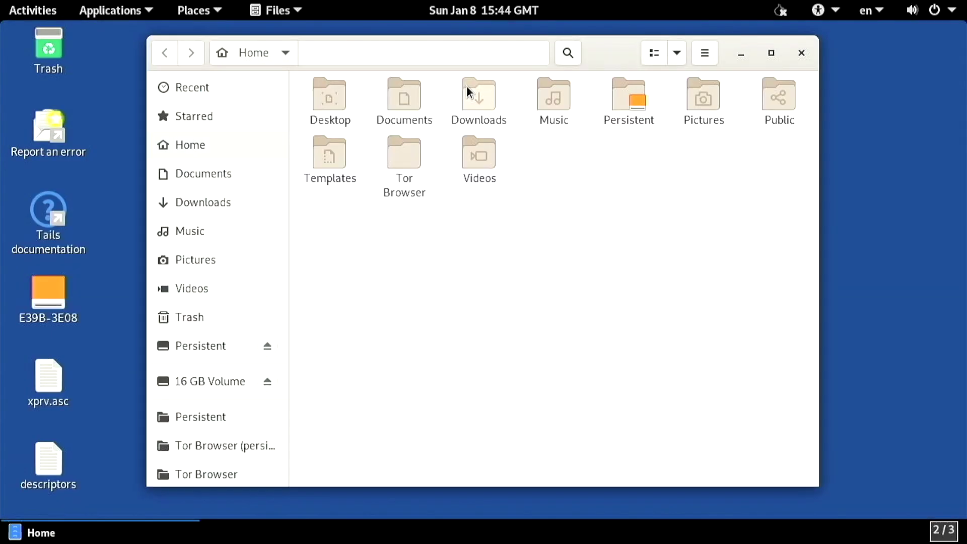
click(232, 346)
click(403, 112)
double_click(403, 112)
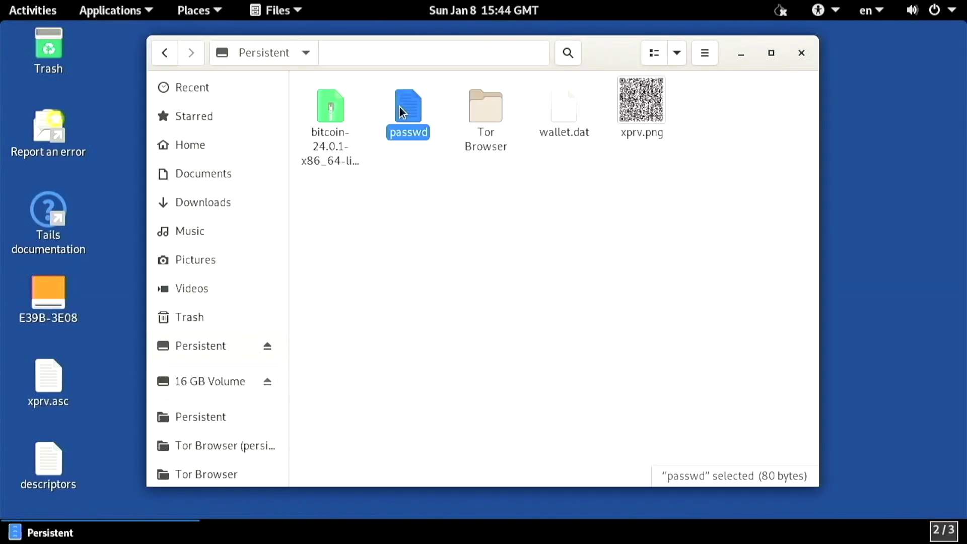
Copy the wallet passphrase from the passwd file and enter it in Bitcoin Core's unlock dialog to sign the transaction.
double_click(48, 63)
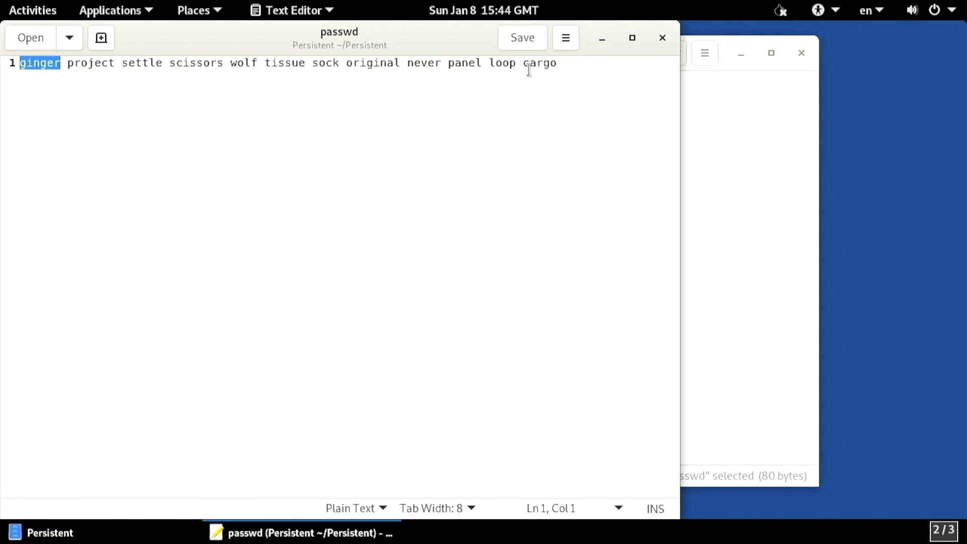
shift+click(557, 63)
right_click(557, 63)
click(578, 136)
key(ctrl+alt+Up)
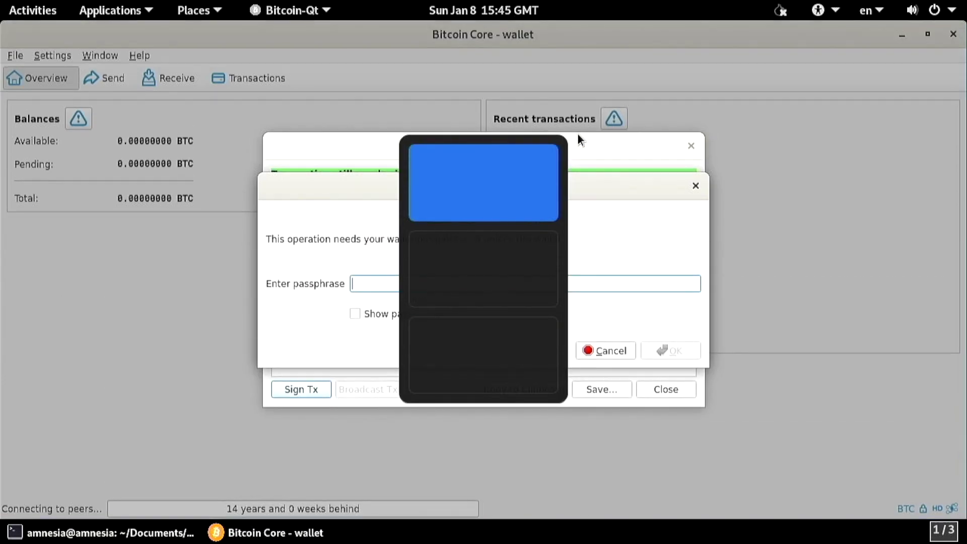
right_click(573, 284)
click(619, 363)
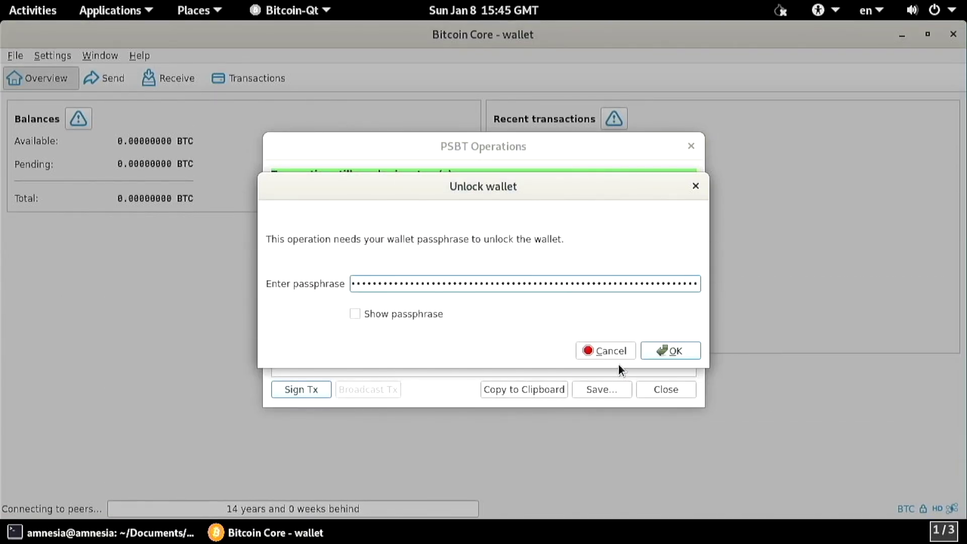
click(672, 350)
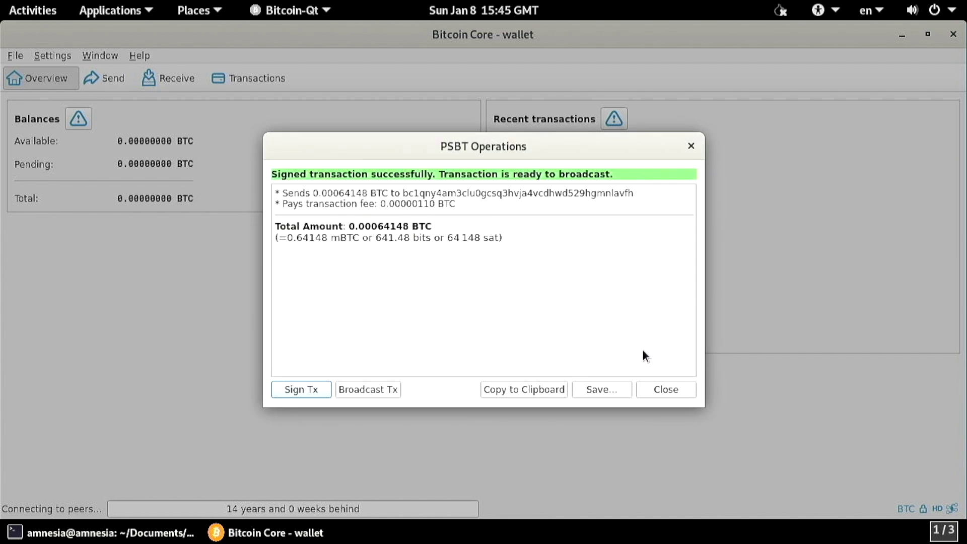
Copy the signed PSBT into a new text document and save it on the Desktop as psbt.
click(525, 389)
key(ctrl+alt+Down)
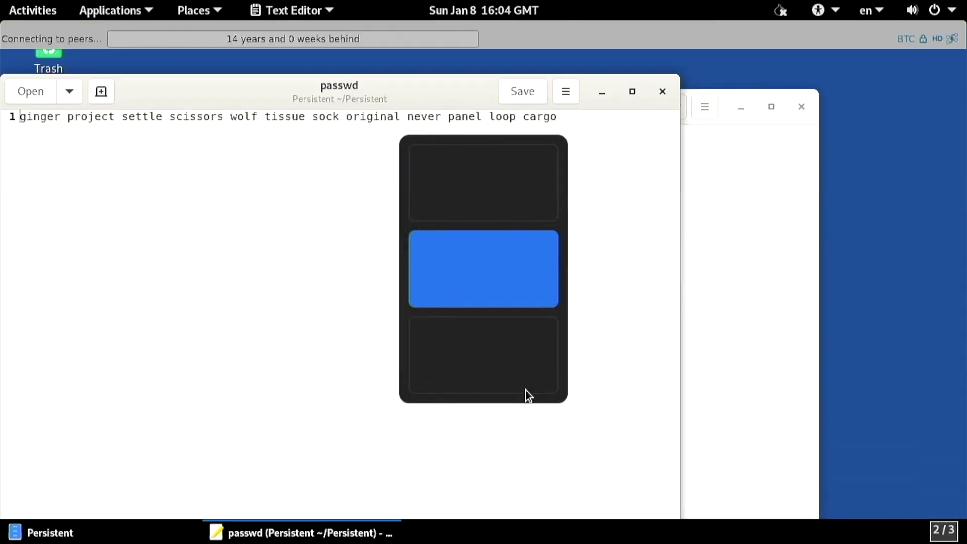
key(ctrl+n)
right_click(524, 388)
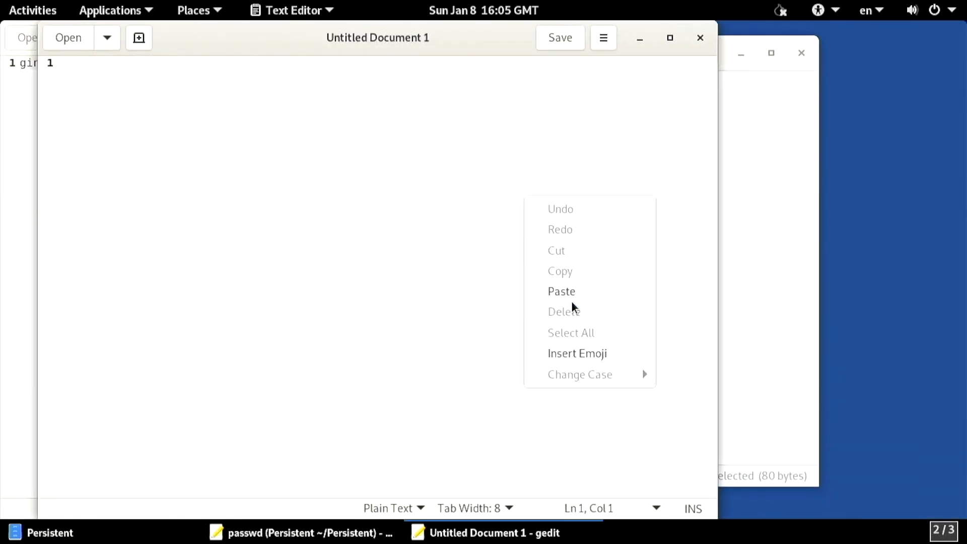
click(572, 301)
click(555, 37)
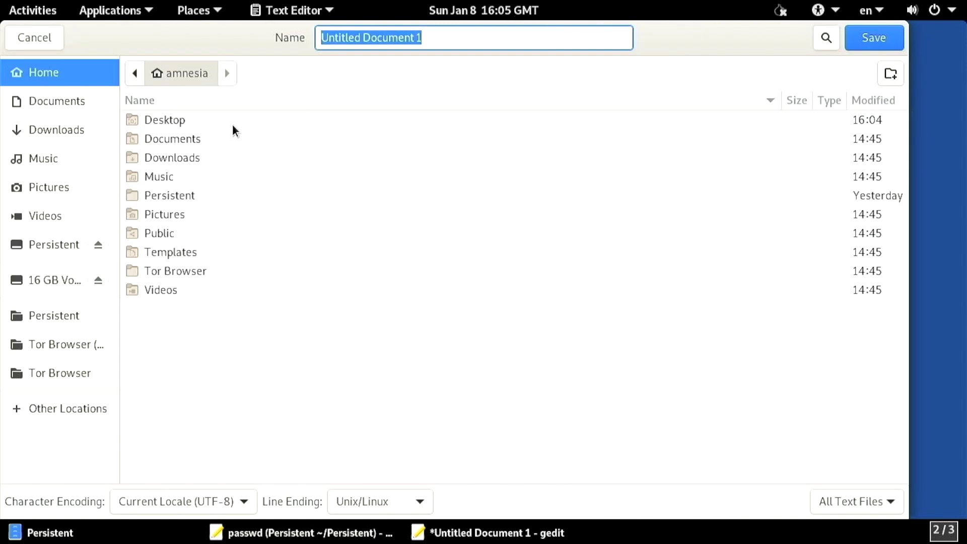
double_click(232, 124)
text(psbt)
key(Return)
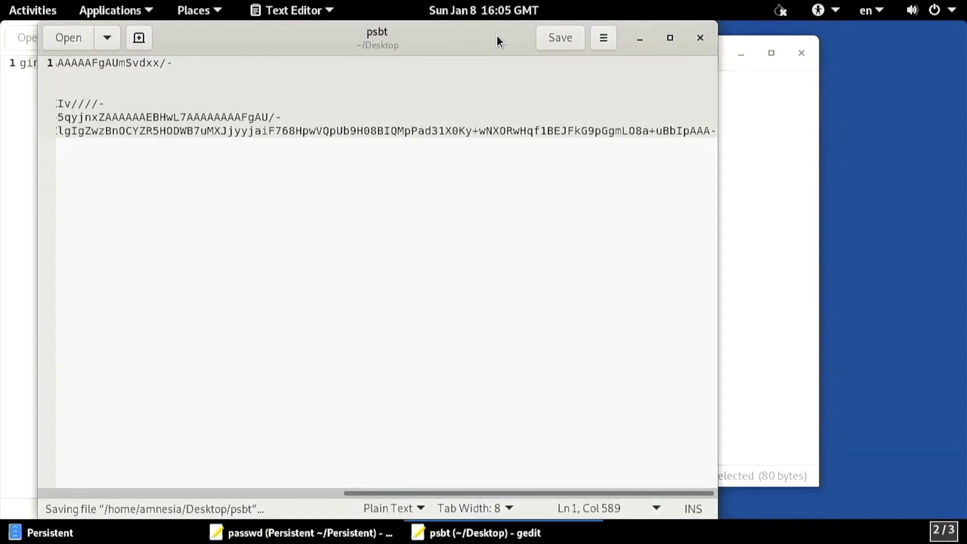
Close the text editor and file manager, open a full-screen terminal in the Desktop folder, and print the psbt file.
key(ctrl+q)
key(ctrl+w)
right_click(497, 35)
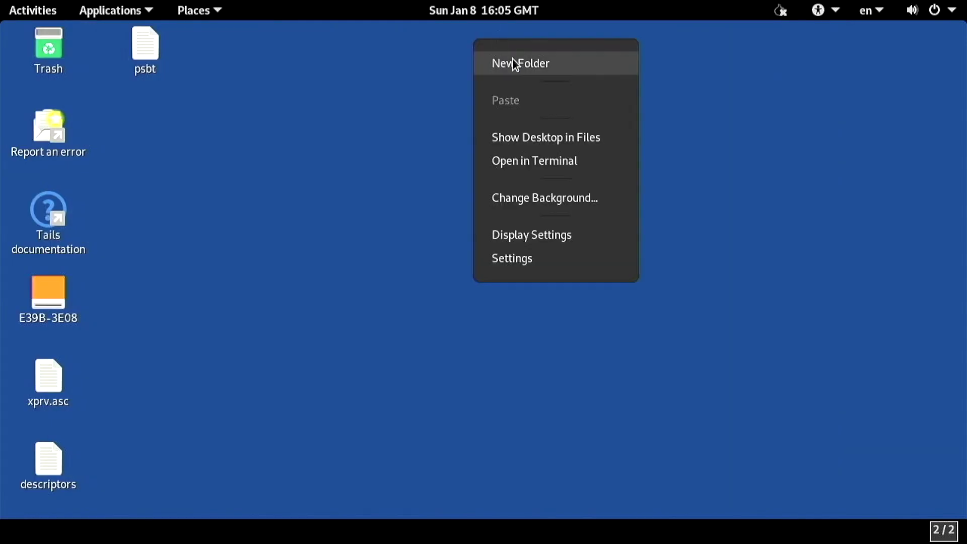
click(533, 160)
key(F11)
text(cat psbt)
key(Return)
Pipe the psbt file into qr to display its QR code in the terminal at a suitable text size.
key(Up)
text(|)
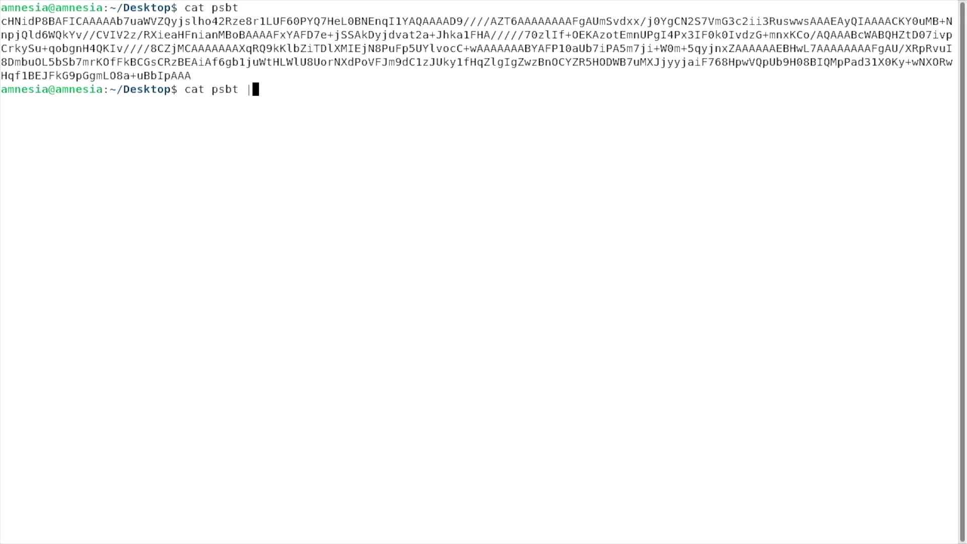
text( qr)
key(Return)
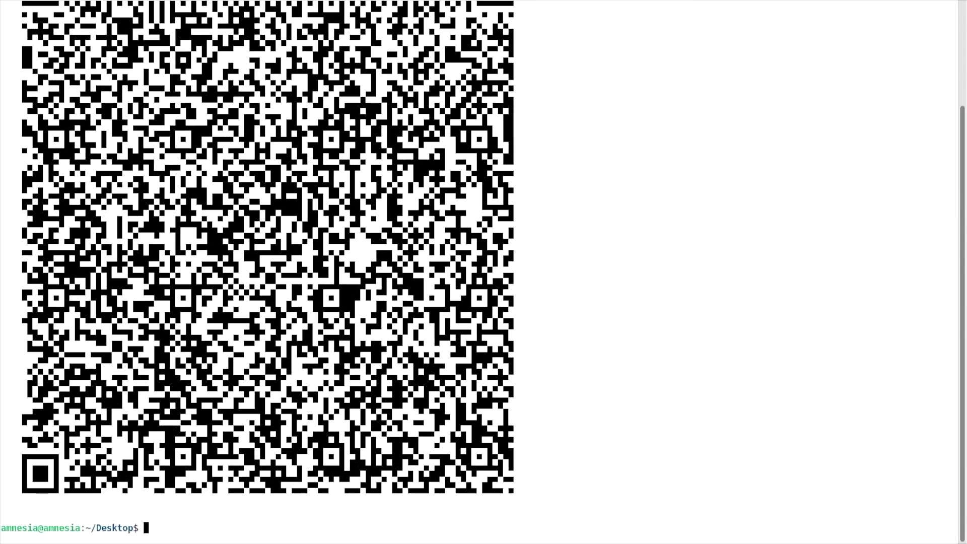
key(ctrl+minus)
key(ctrl+minus)
key(ctrl+plus)
key(ctrl+plus)
key(ctrl+plus)
Clear the terminal, write the psbt file's QR code to psbt.png, and display the image full screen with eog.
key(ctrl+l)
key(Up)
text(> psbt.png)
key(Return)
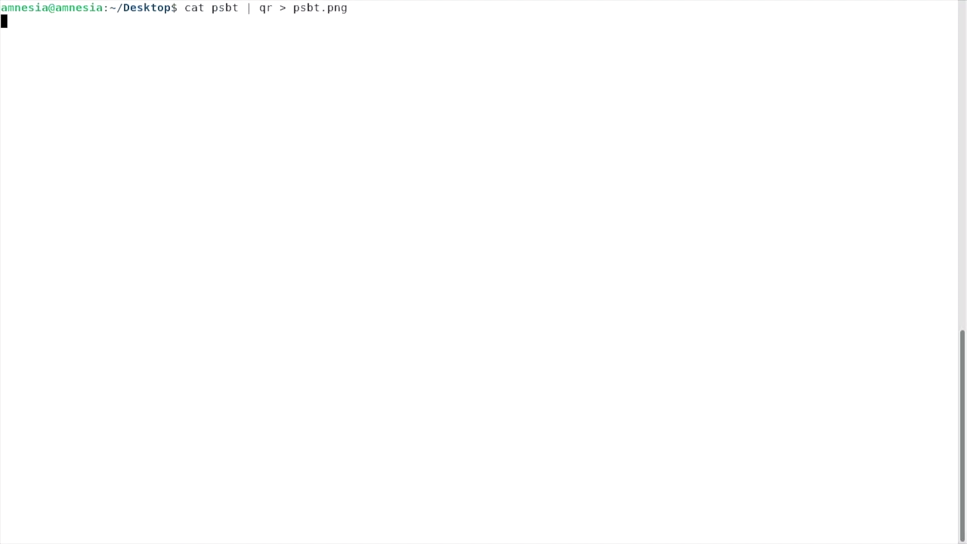
text(eog psbt.png)
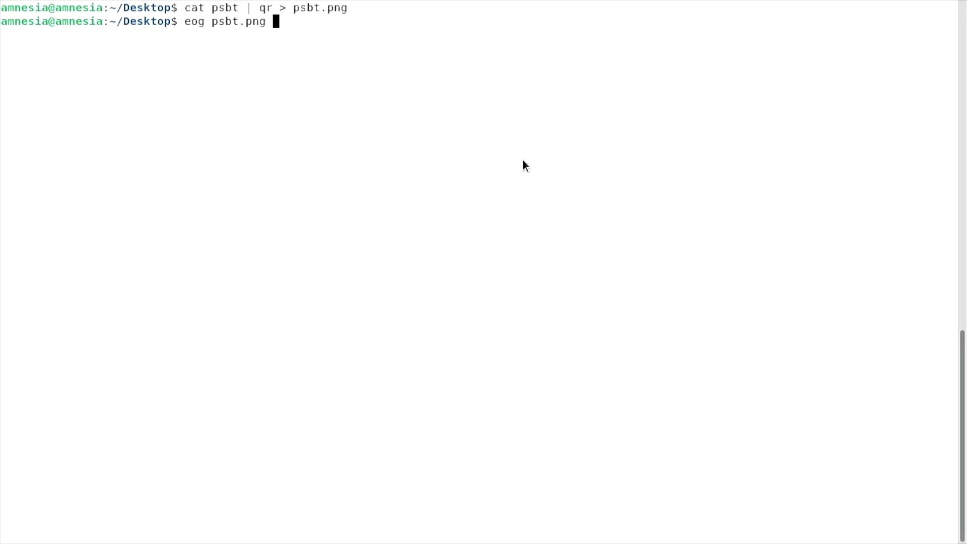
key(Return)
key(F11)
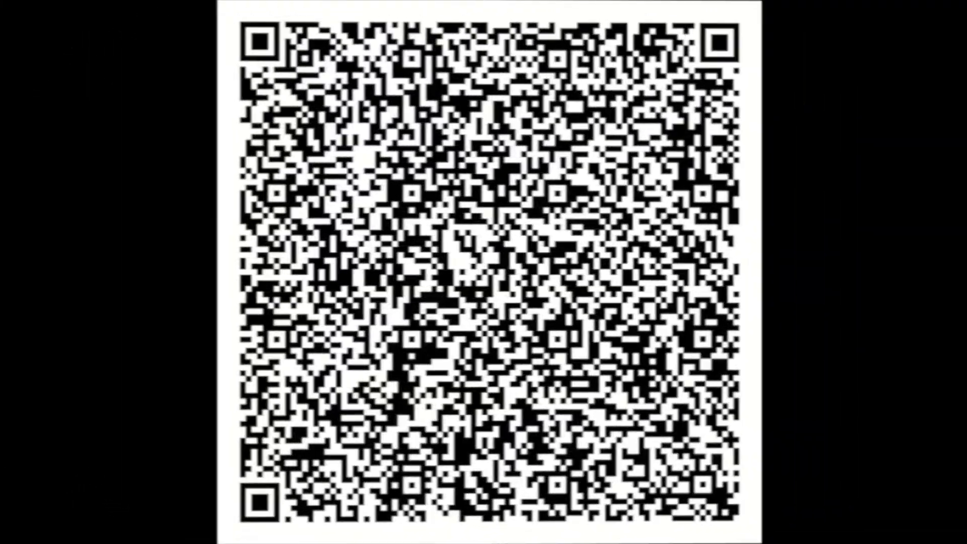
On the online computer, close the displayed QR code and scan the signed PSBT's code with zbarcam --raw --nodisplay.
key(Escape)
text(zbarca)
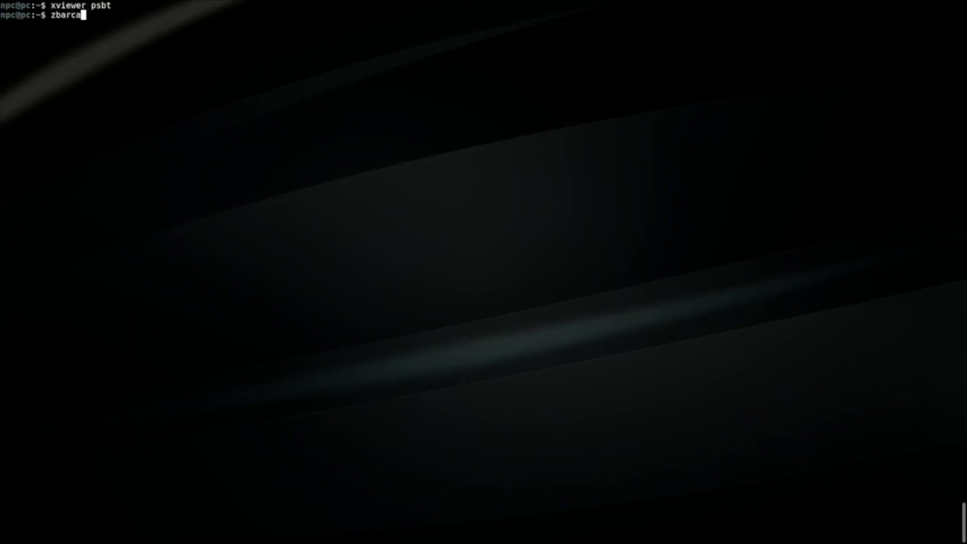
text(m --raw --nodisplay)
key(Return)
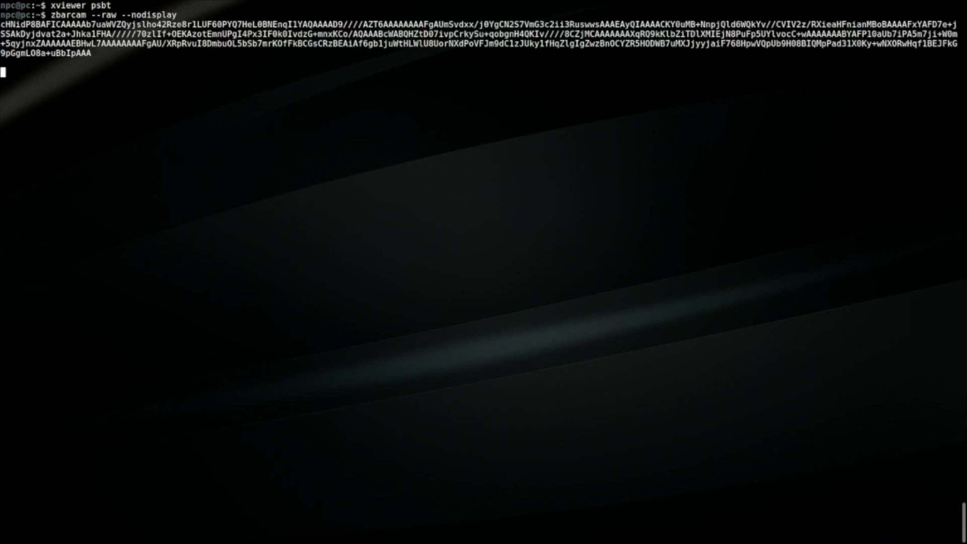
Stop zbarcam and copy the scanned PSBT text from the terminal.
key(ctrl+c)
double_click(66, 50)
right_click(67, 50)
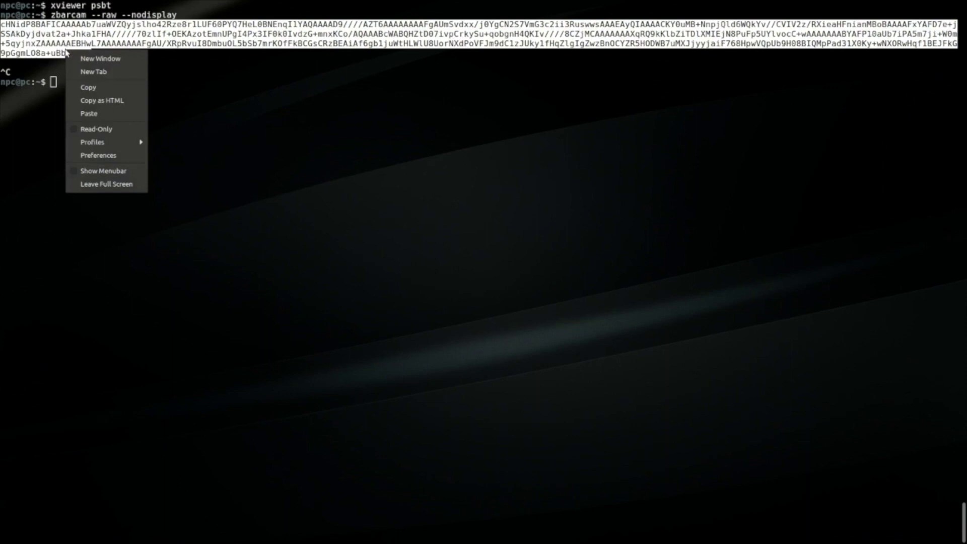
click(95, 88)
key(ctrl+alt+Right)
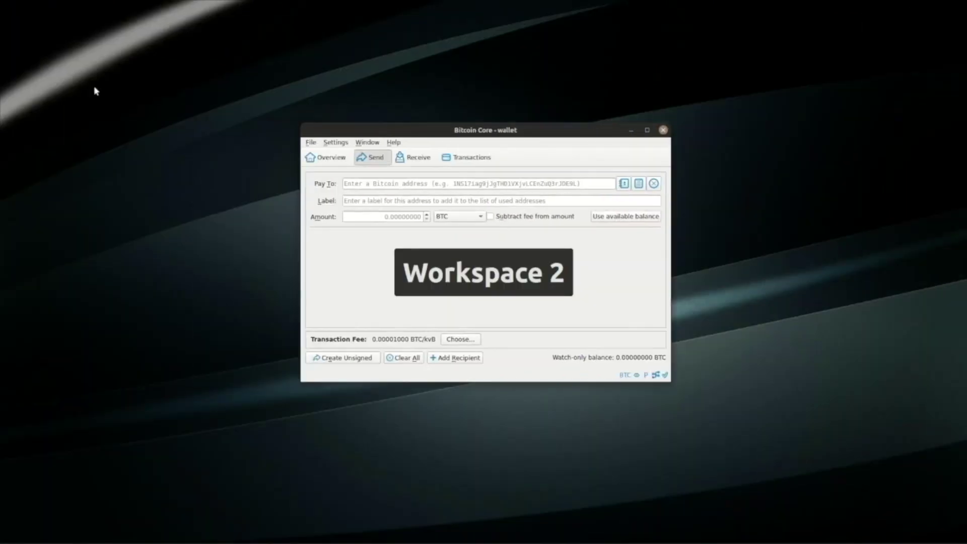
click(310, 142)
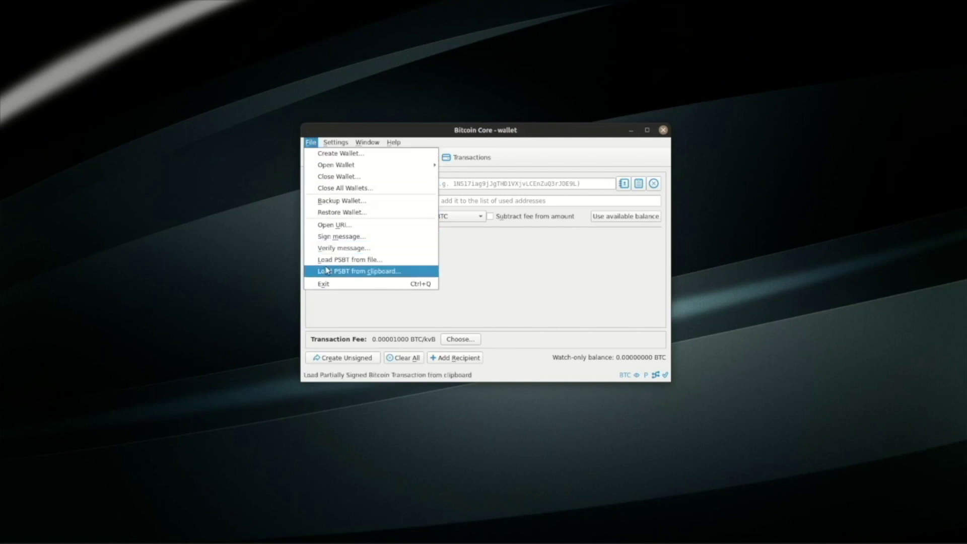
click(327, 271)
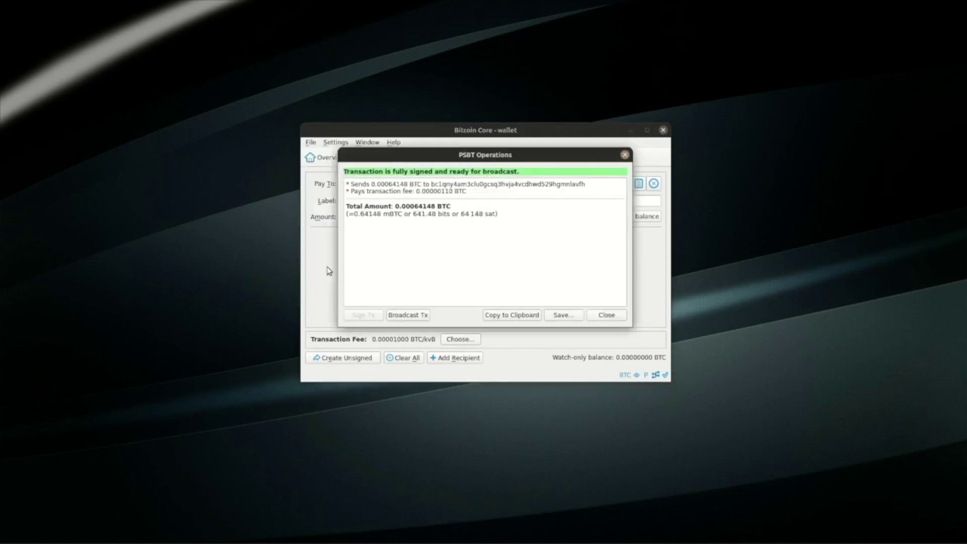
click(396, 315)
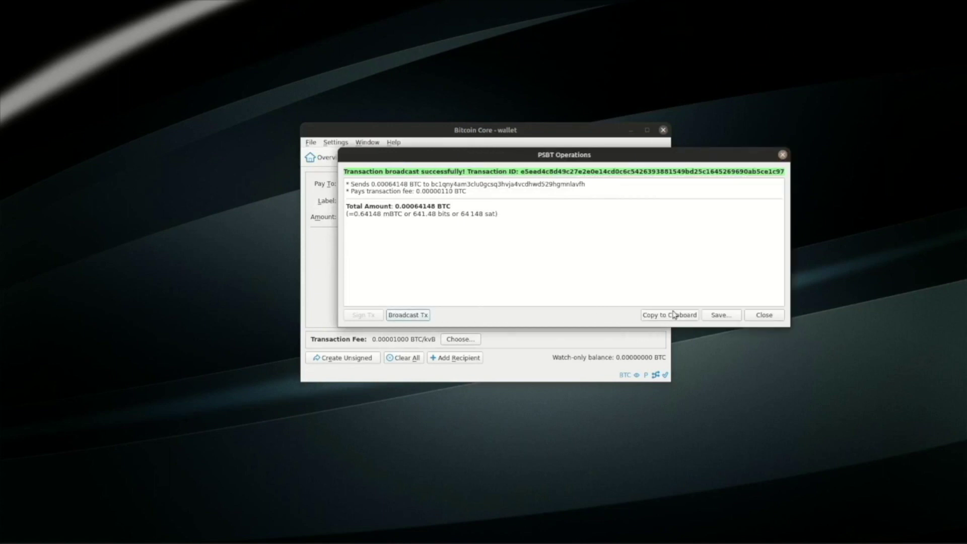
click(753, 316)
Check the sent transaction in the wallet overview and its confirmation status in the transaction list.
click(331, 162)
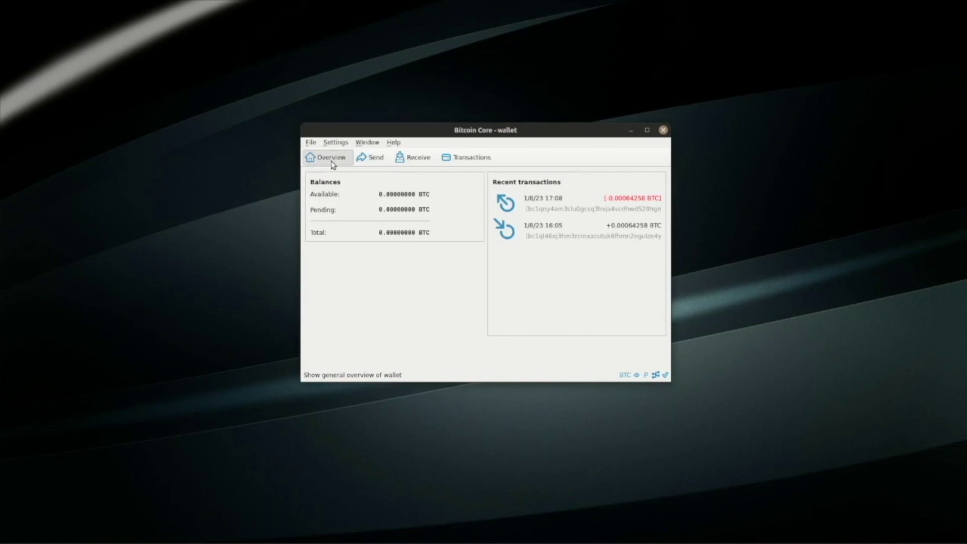
click(458, 159)
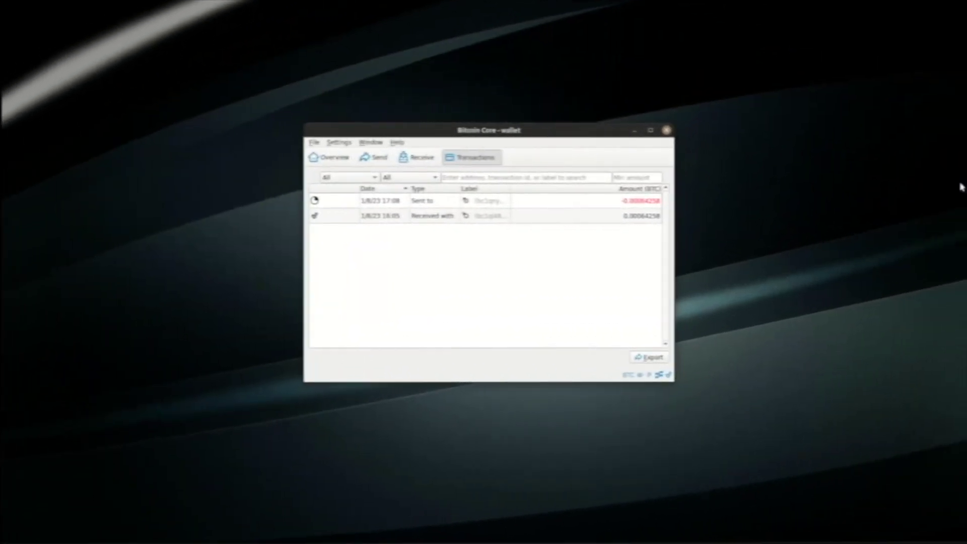
mouse_move(310, 206)
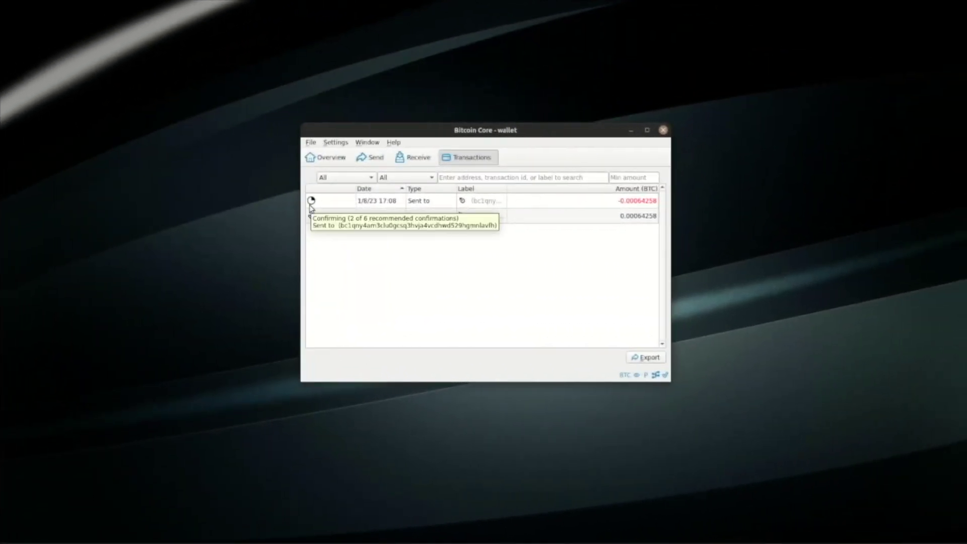
click(323, 158)
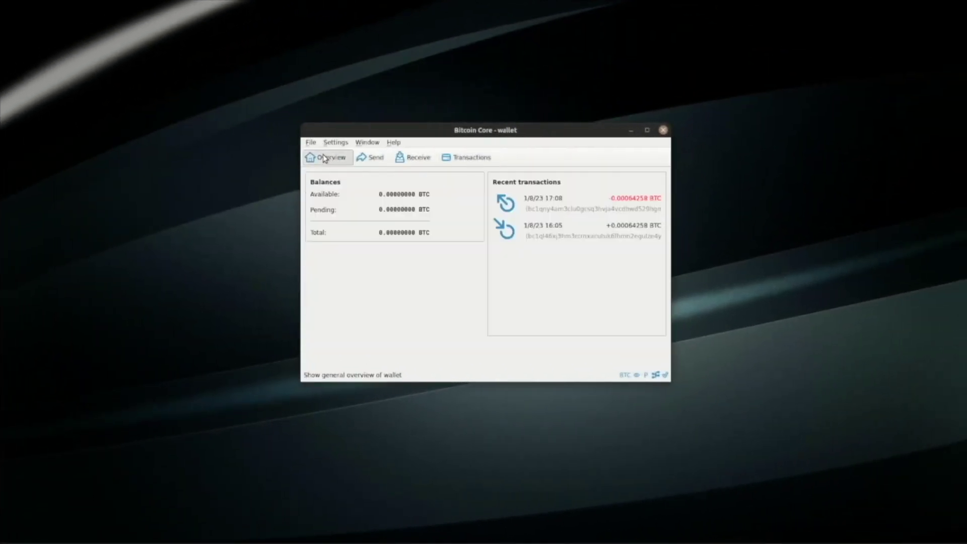